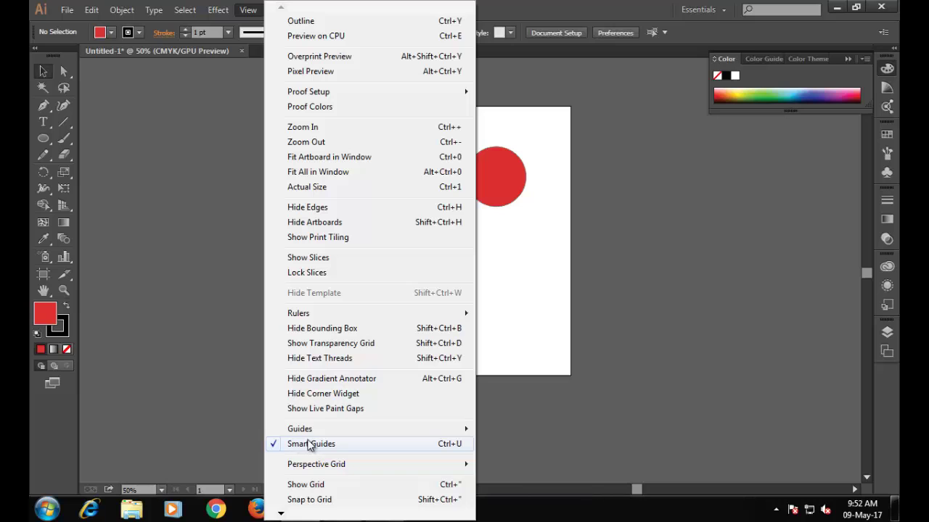
# - Turn off Smart Guides and move the left red circle down freely without alignment help
pyautogui.click(309, 445)
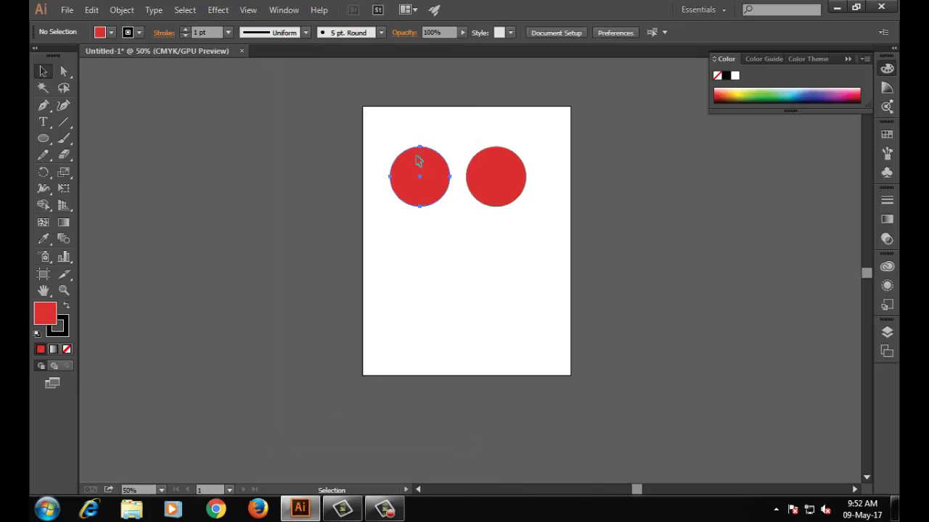
pyautogui.moveTo(419, 157); pyautogui.dragTo(420, 227)
# - Turn Smart Guides on and move the left circle up so its center aligns horizontally with the right circle's center
pyautogui.click(248, 10)
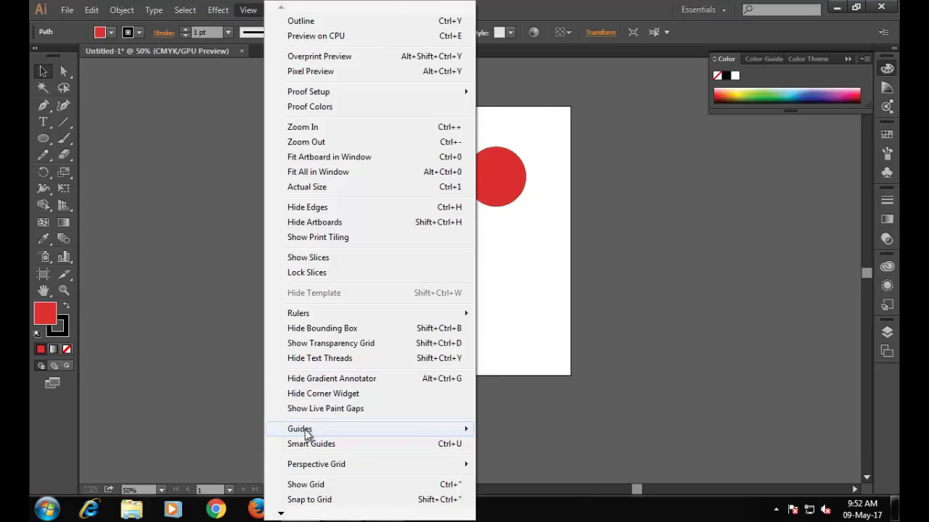
pyautogui.moveTo(313, 430)
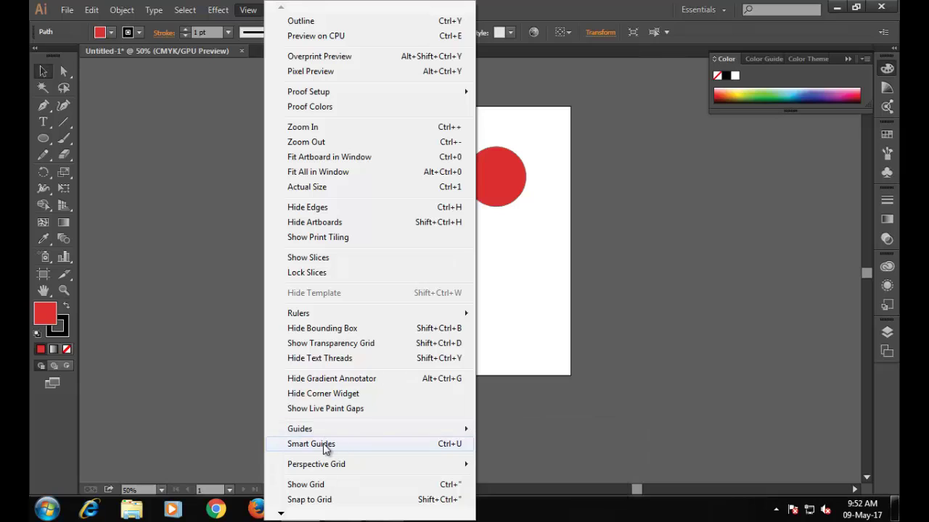
pyautogui.click(319, 444)
pyautogui.moveTo(418, 218); pyautogui.dragTo(419, 190)
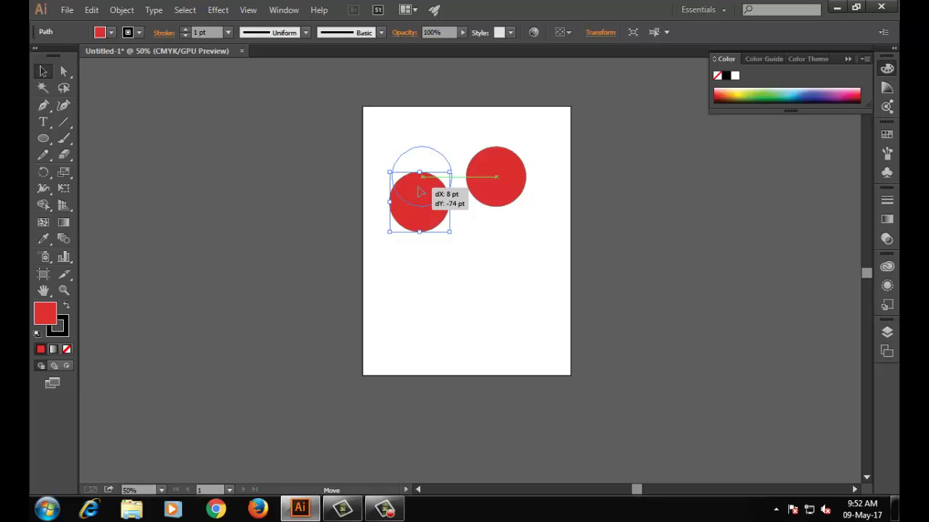
pyautogui.moveTo(420, 191); pyautogui.dragTo(419, 190)
pyautogui.click(455, 289)
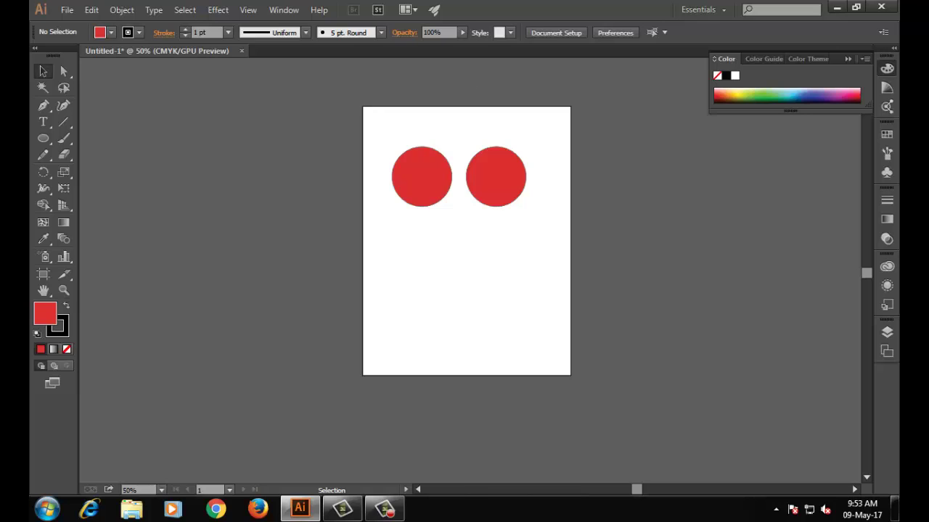
pyautogui.click(67, 10)
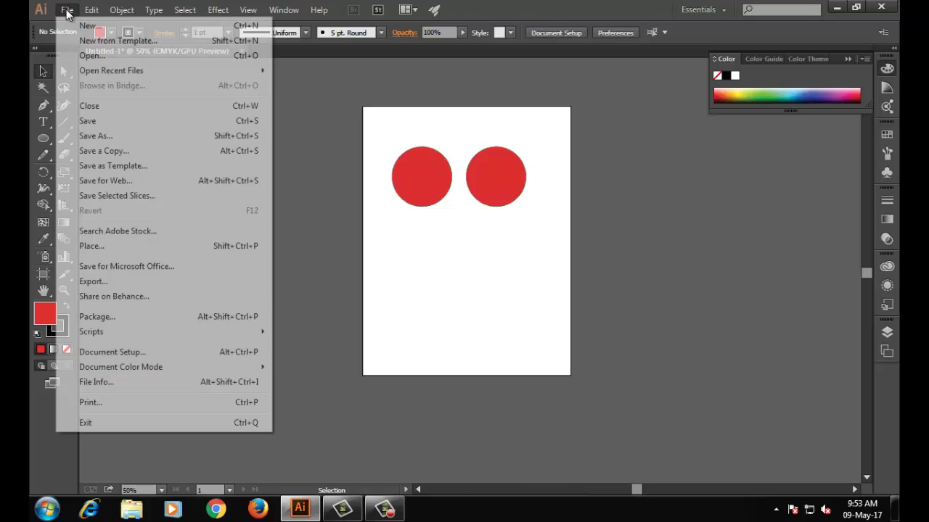
pyautogui.moveTo(91, 10)
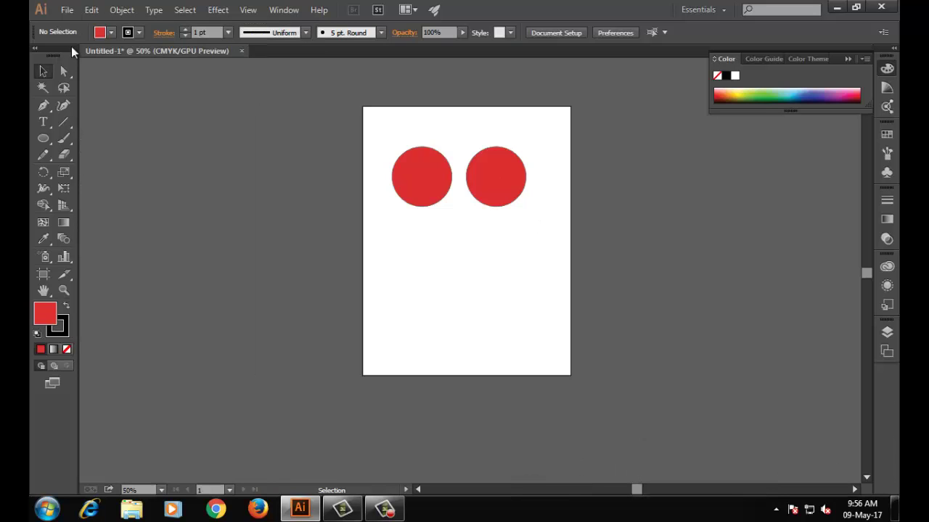
pyautogui.click(436, 184)
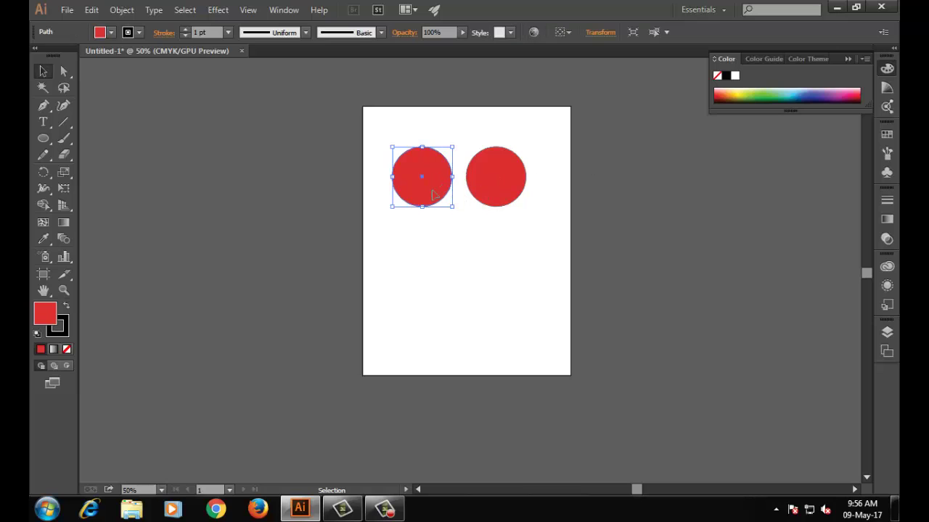
pyautogui.press('alt')
# - Save the document to the Desktop as "Two Circle" in Adobe Illustrator (*.AI) format, keeping the default Illustrator CC options
pyautogui.click(67, 10)
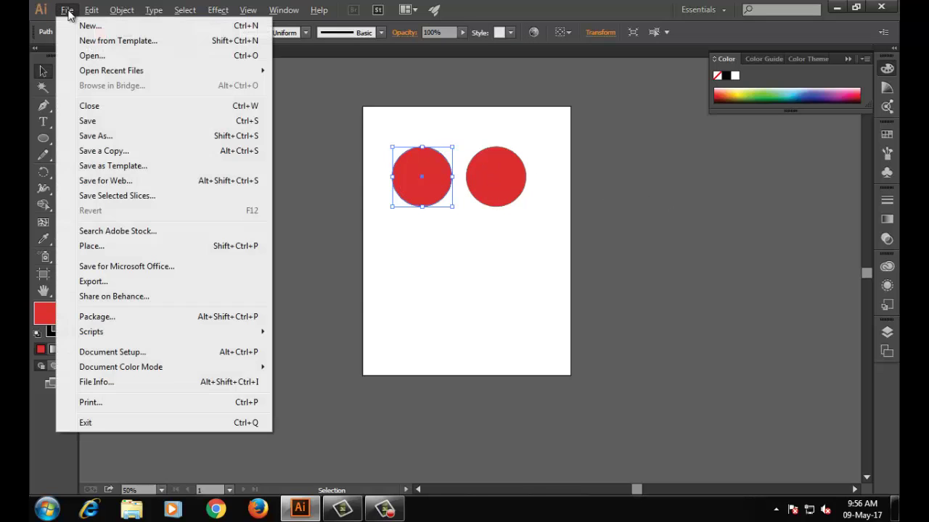
pyautogui.click(118, 137)
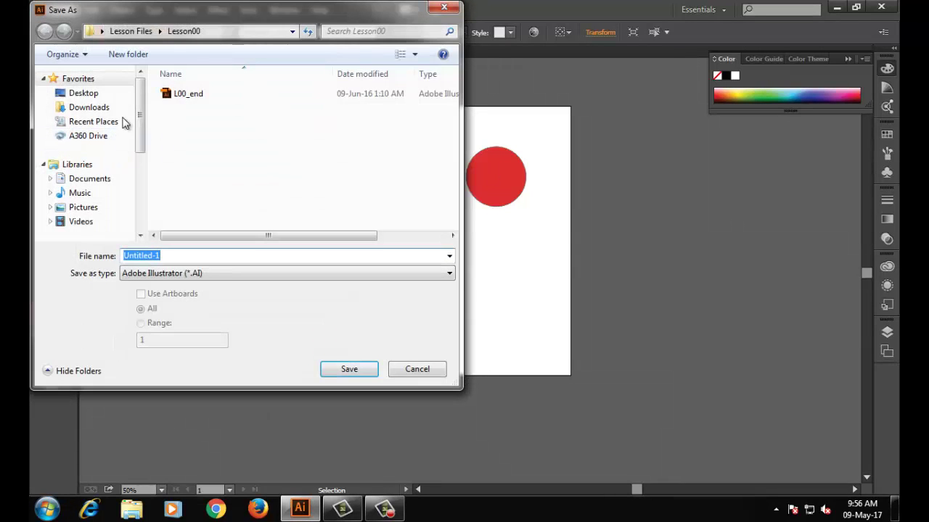
pyautogui.click(91, 98)
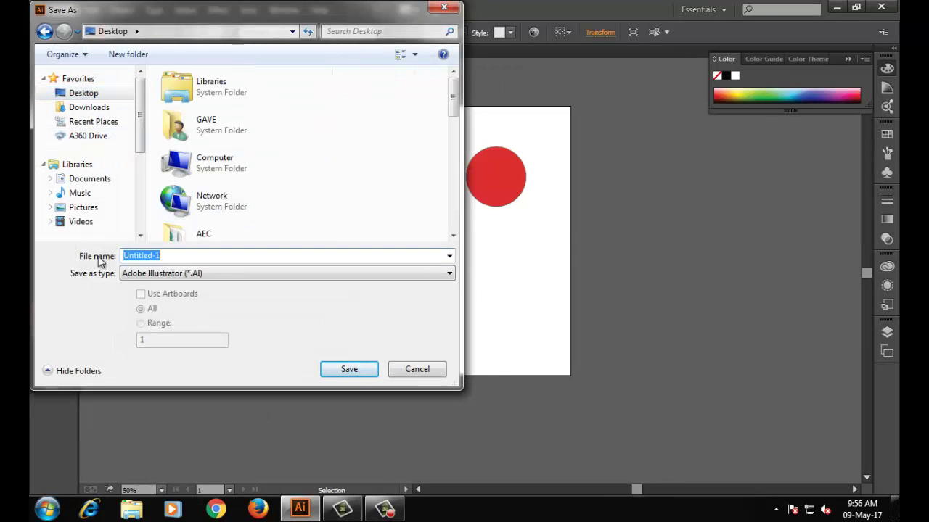
pyautogui.write('T')
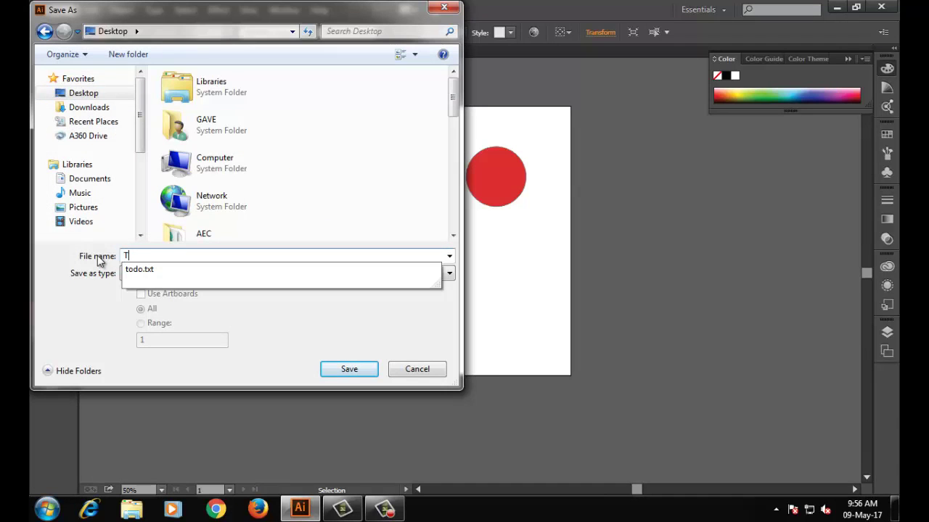
pyautogui.write('wo Cir')
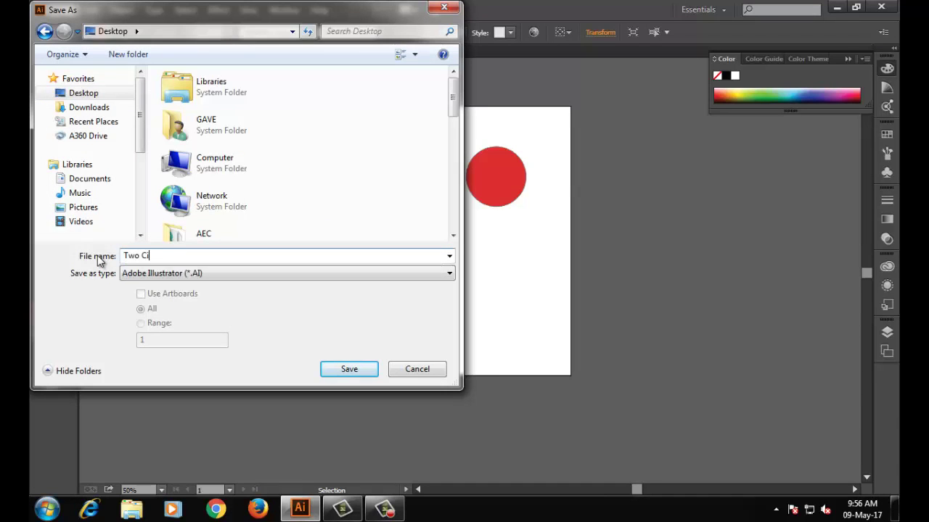
pyautogui.press('BackSpace')
pyautogui.press('BackSpace')
pyautogui.write('ircle')
pyautogui.press('Return')
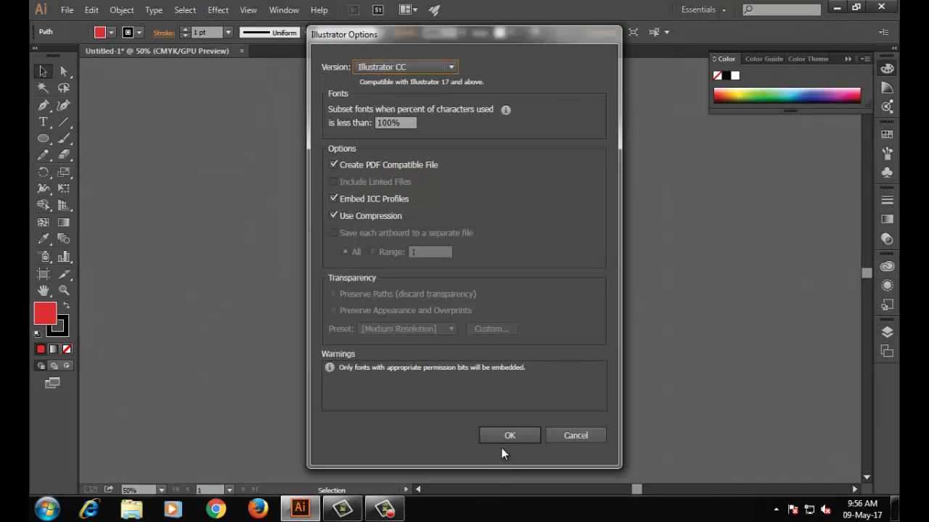
pyautogui.click(497, 439)
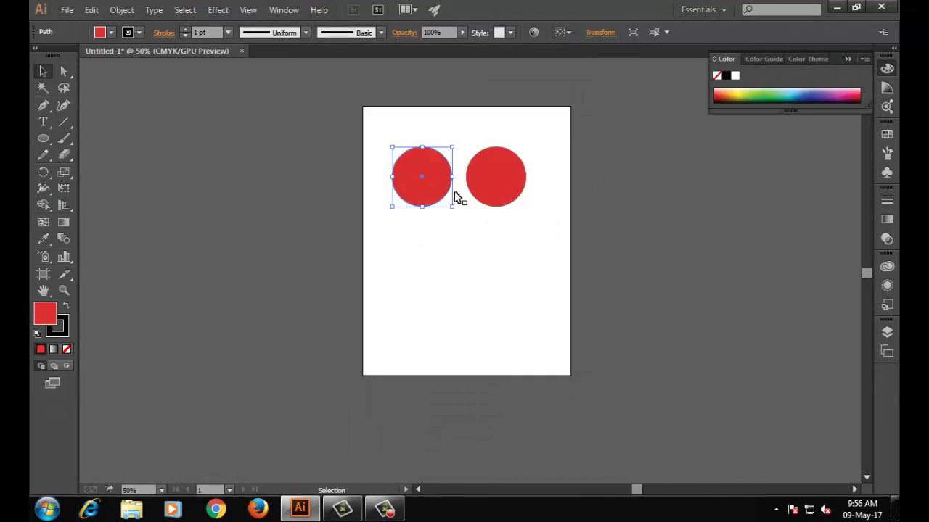
pyautogui.click(457, 198)
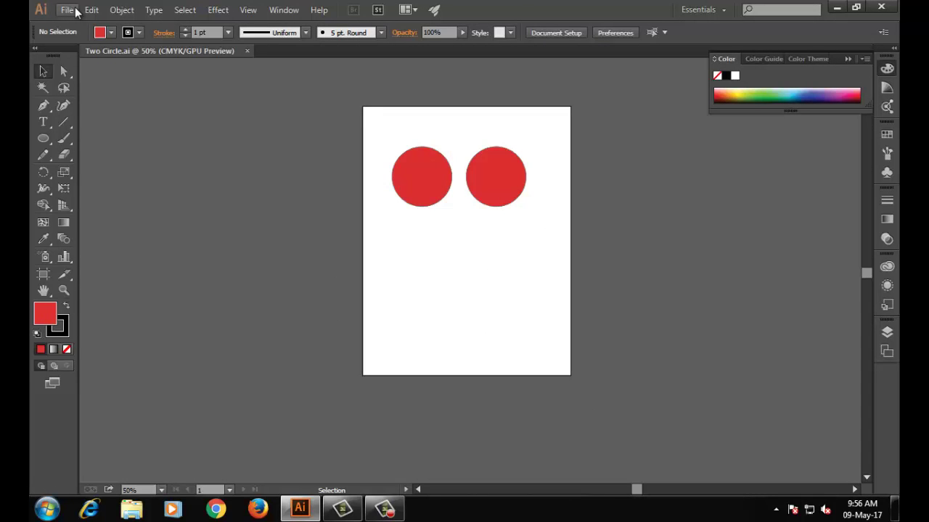
# - Duplicate the red circles into five copies, two below the originals and three along the artboard's upper edge
pyautogui.moveTo(422, 182); pyautogui.dragTo(412, 271)
pyautogui.moveTo(486, 186); pyautogui.dragTo(473, 107)
pyautogui.moveTo(423, 180); pyautogui.dragTo(382, 120)
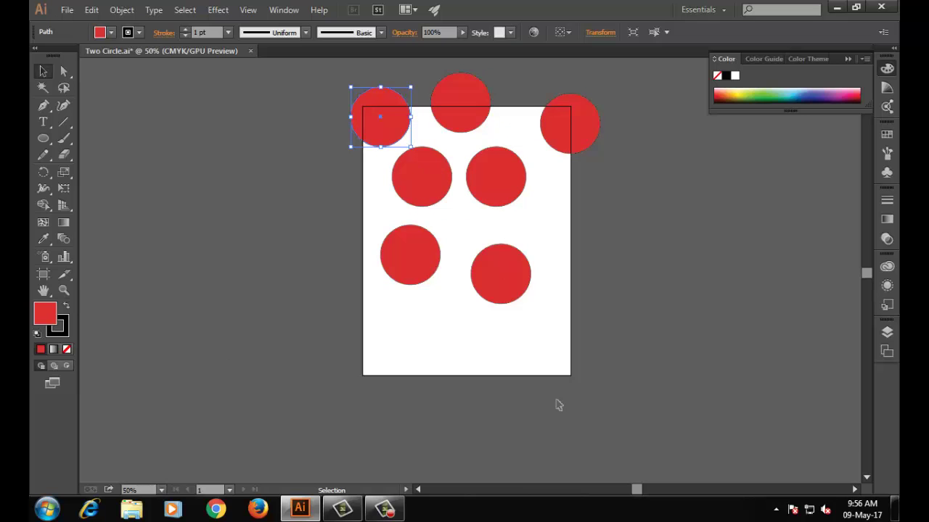
pyautogui.click(692, 360)
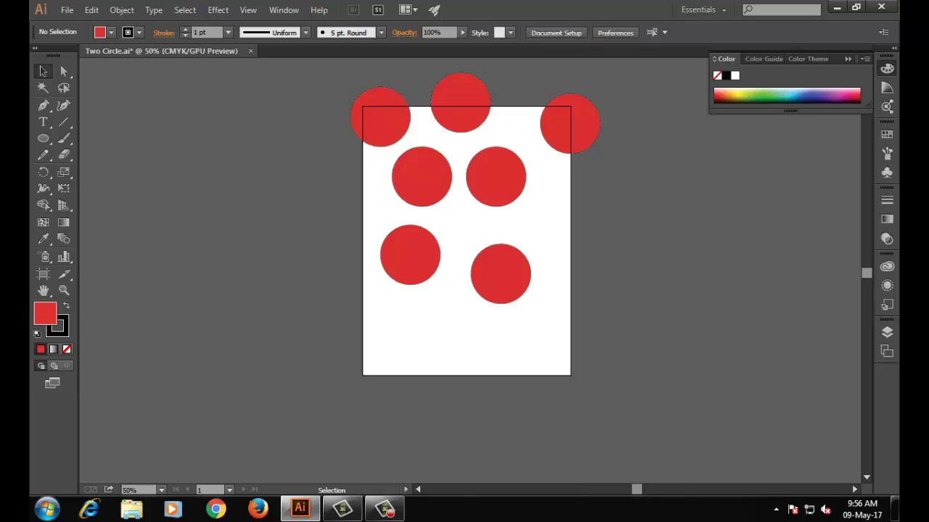
# - Try to open the Two Circle file from the Desktop while it is still being edited
pyautogui.click(67, 9)
pyautogui.click(114, 56)
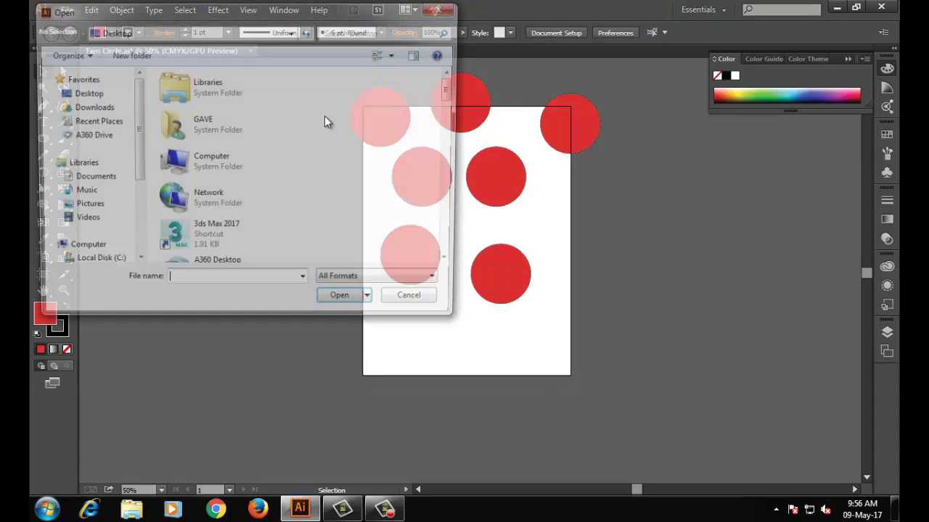
pyautogui.moveTo(452, 90); pyautogui.dragTo(469, 274)
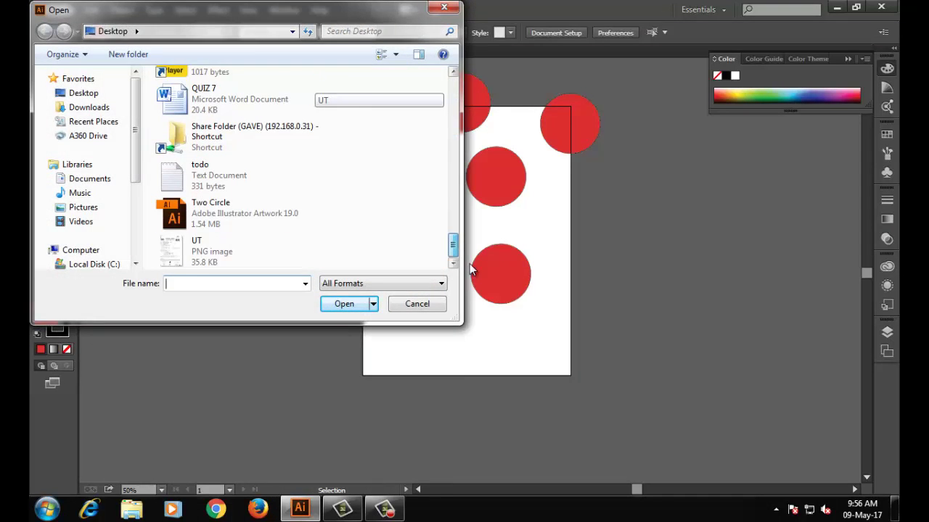
pyautogui.doubleClick(228, 218)
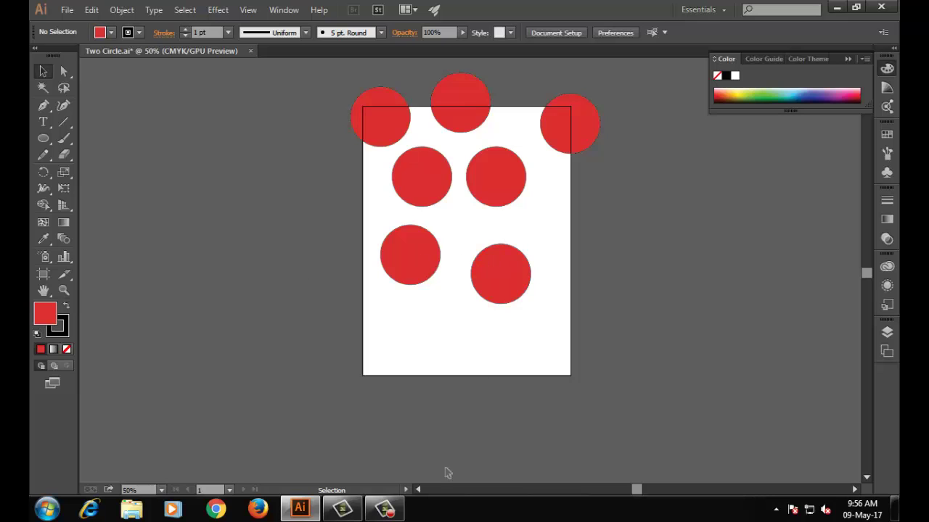
pyautogui.click(389, 237)
pyautogui.click(503, 275)
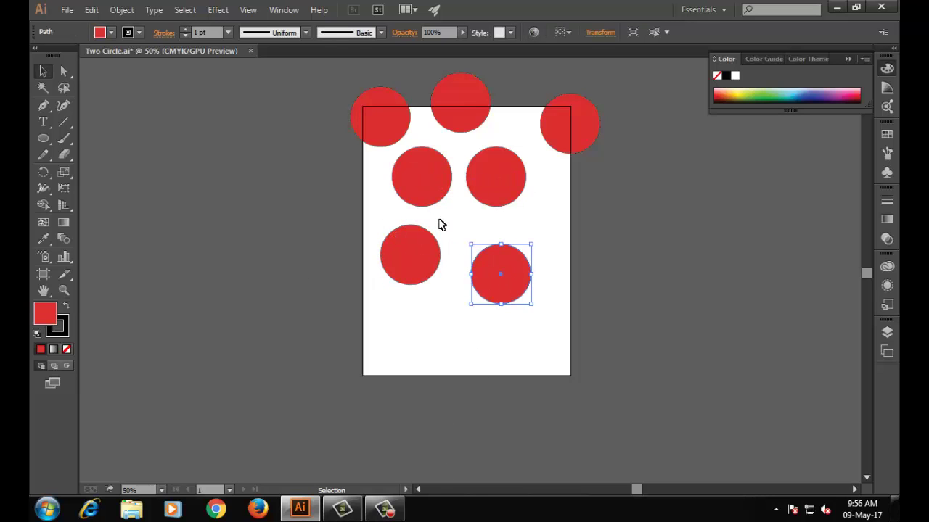
# - Try again to open Two Circle from the Desktop and decline creating another window for the document
pyautogui.click(67, 9)
pyautogui.click(91, 58)
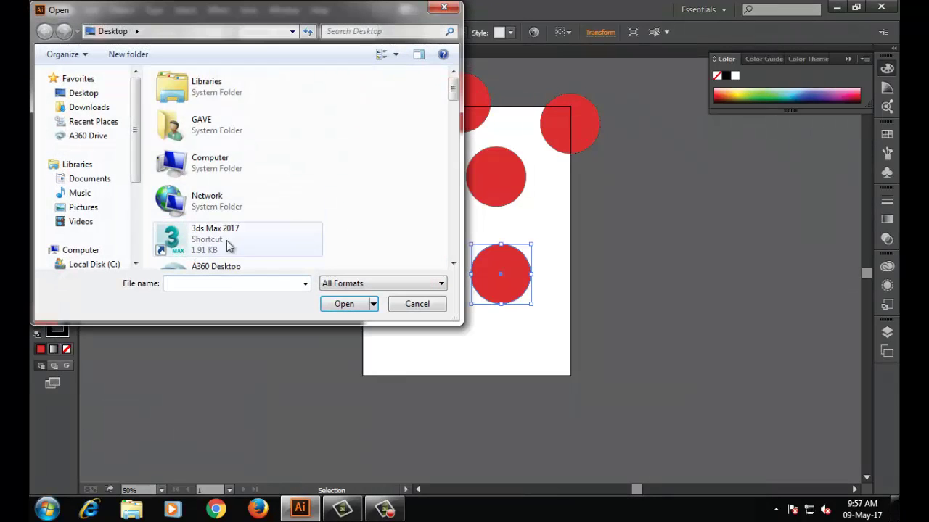
pyautogui.moveTo(452, 91); pyautogui.dragTo(455, 251)
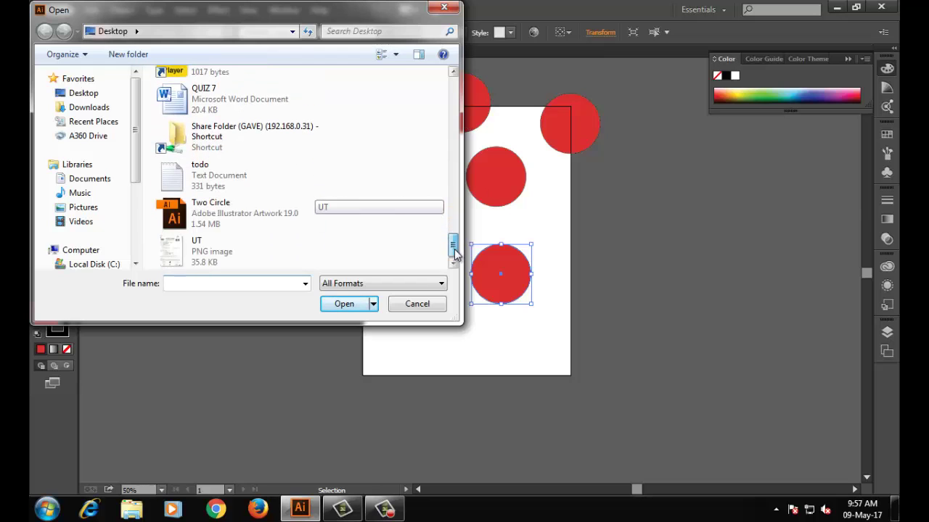
pyautogui.click(251, 214)
pyautogui.click(370, 307)
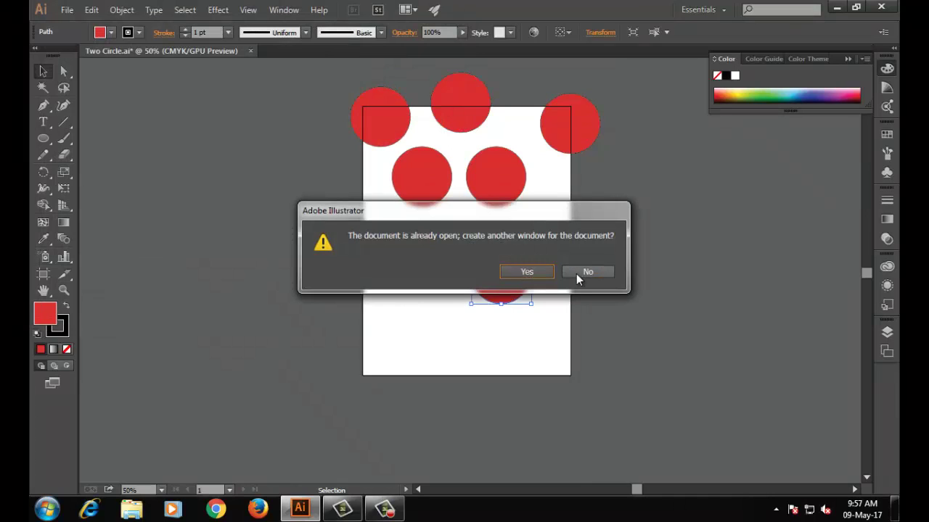
pyautogui.click(586, 274)
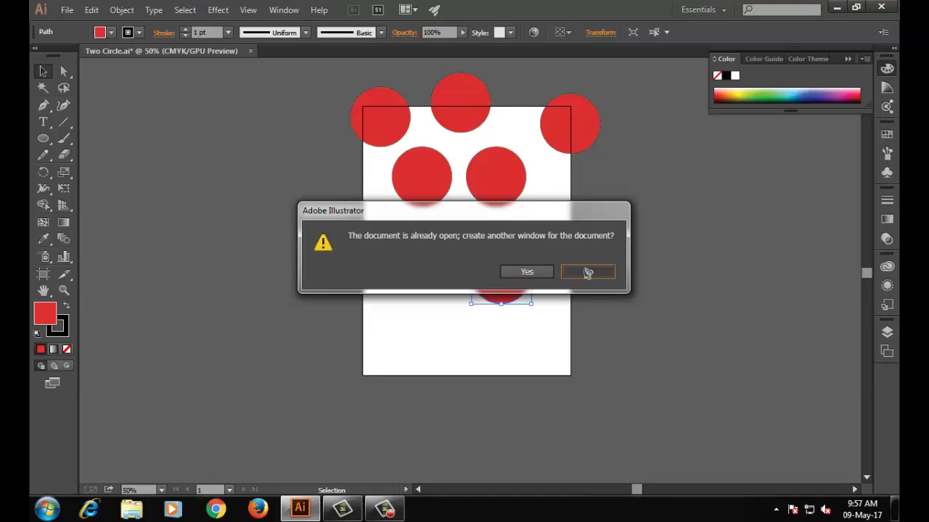
# - Select the circle at the artboard's upper-left corner and expand Layer 1 to list its paths
pyautogui.click(395, 124)
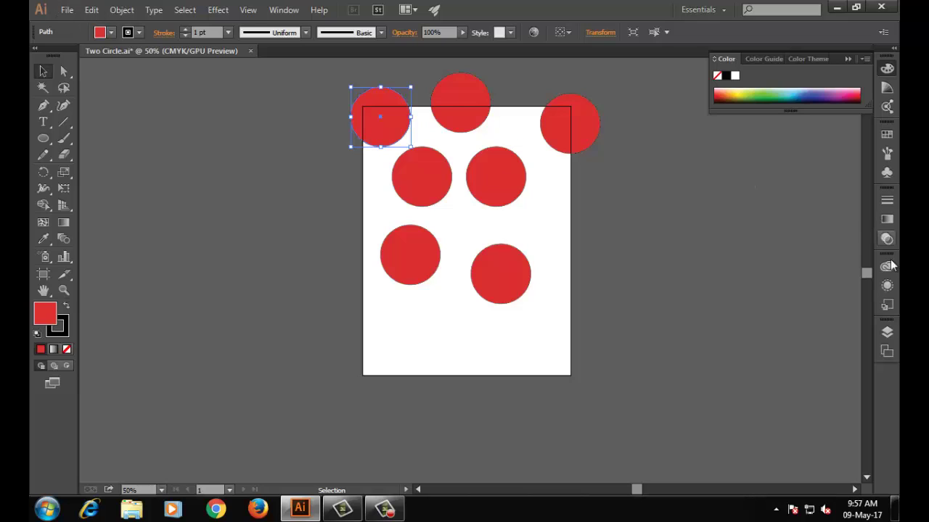
pyautogui.click(887, 332)
pyautogui.click(752, 340)
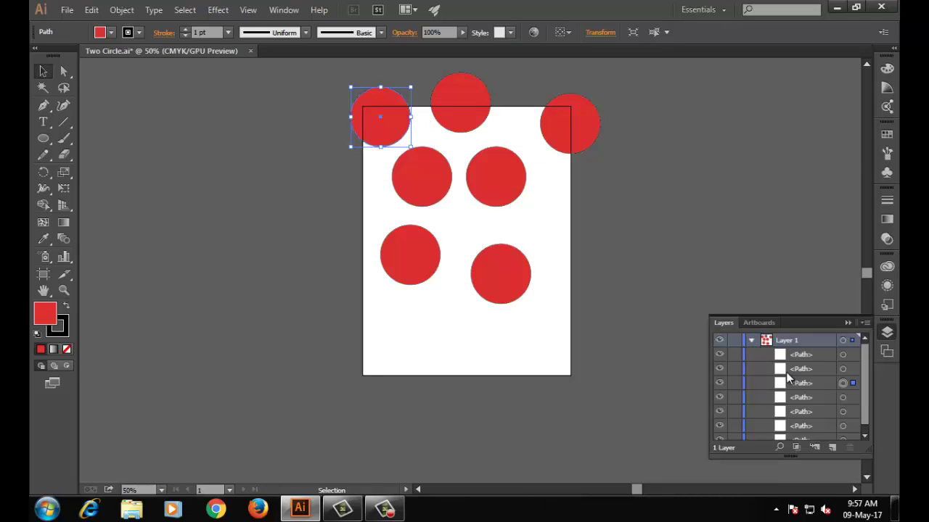
# - Delete the two lower circles one at a time, undo both deletions, and deselect everything
pyautogui.click(409, 278)
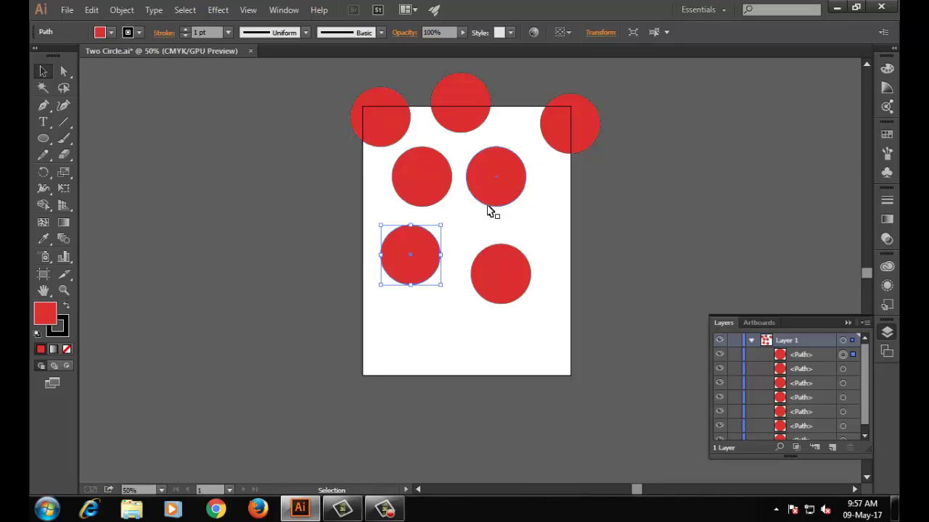
pyautogui.press('Delete')
pyautogui.click(497, 278)
pyautogui.press('Delete')
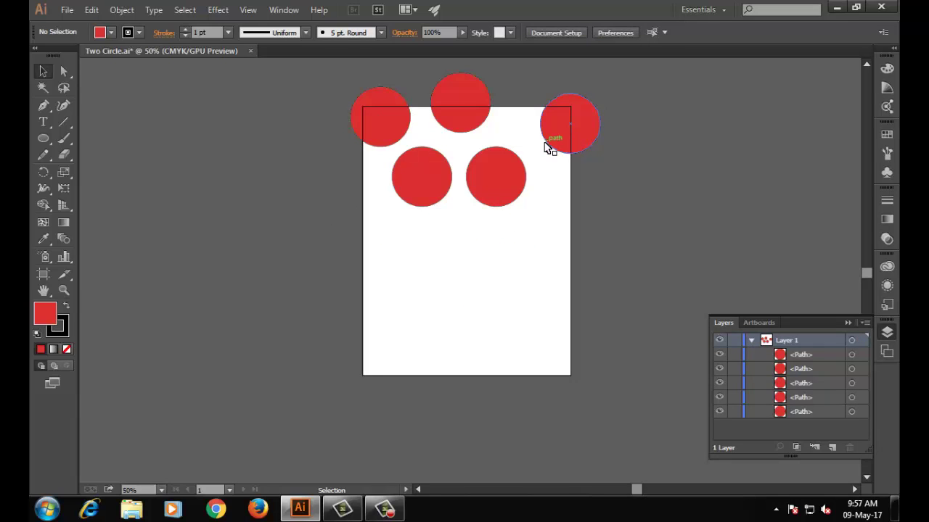
pyautogui.hotkey('ctrl', 'z')
pyautogui.hotkey('ctrl', 'z')
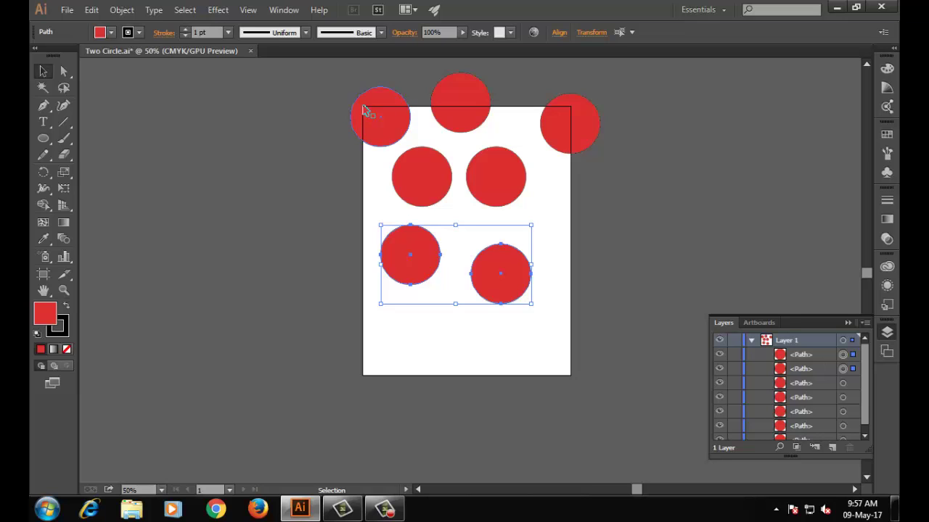
pyautogui.click(580, 198)
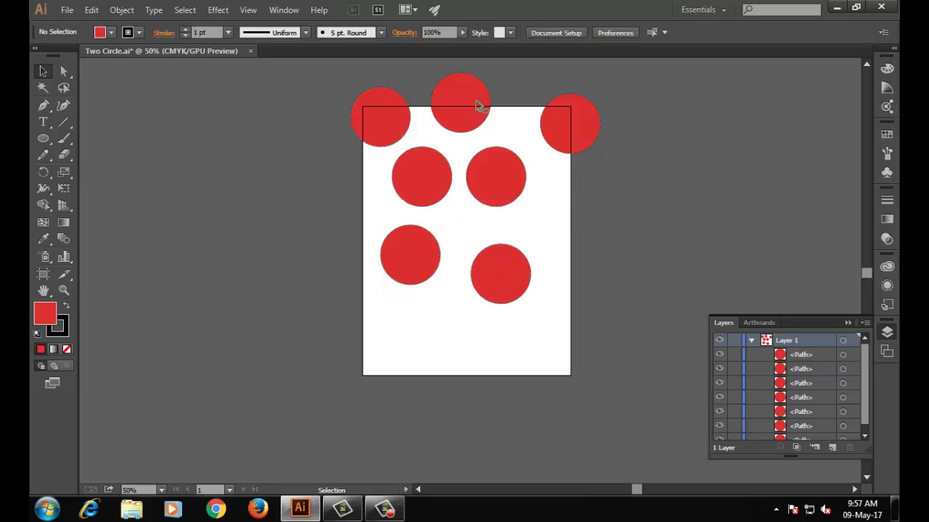
# - Minimize the open windows to view the saved Two Circle file on the desktop, and switch back to Illustrator
pyautogui.click(837, 7)
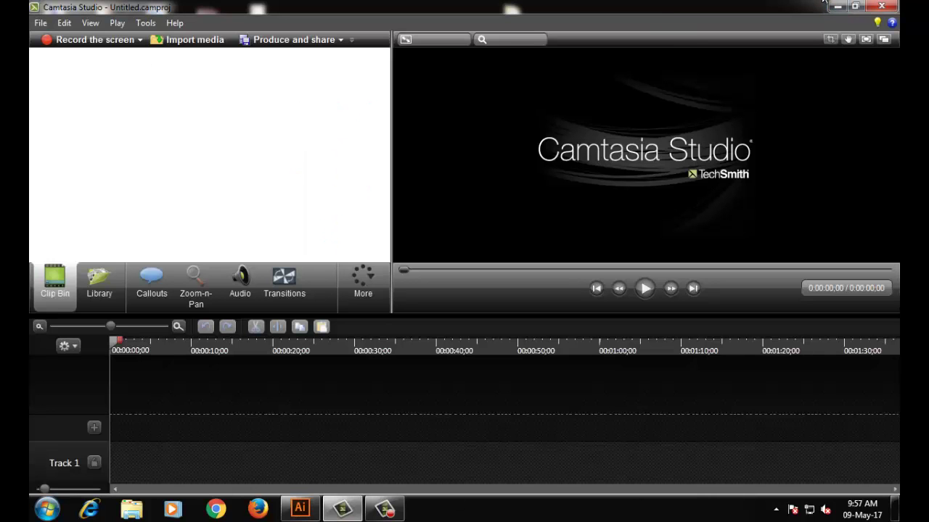
pyautogui.click(835, 7)
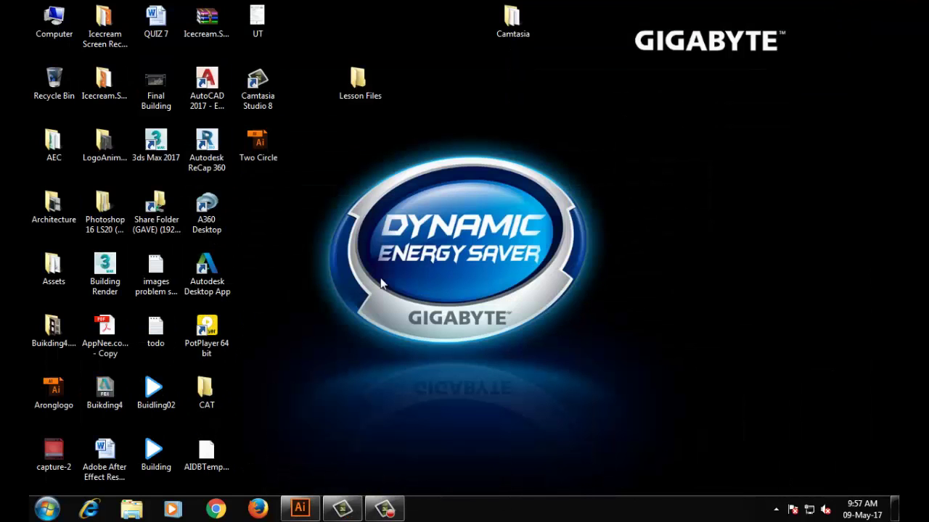
pyautogui.click(300, 508)
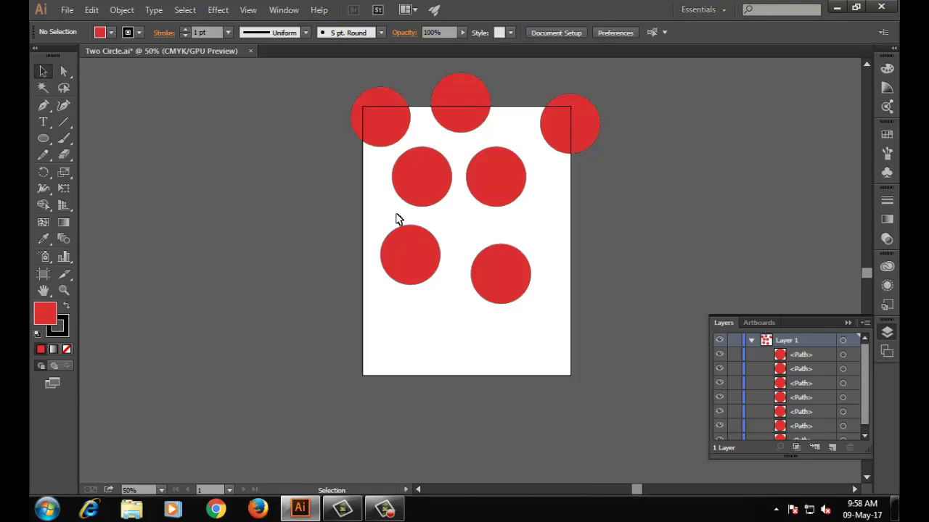
# - Revert the Two Circle document to its last saved version, discarding all current changes
pyautogui.click(67, 11)
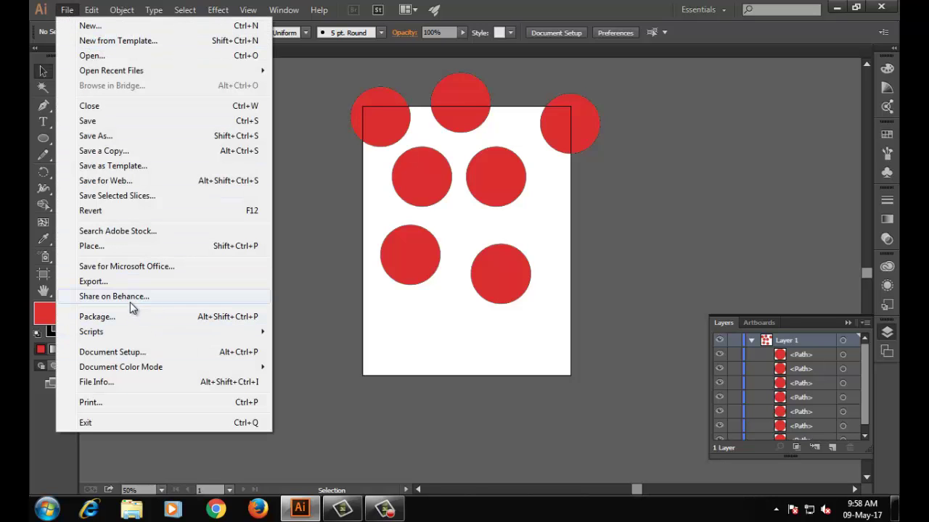
pyautogui.click(95, 209)
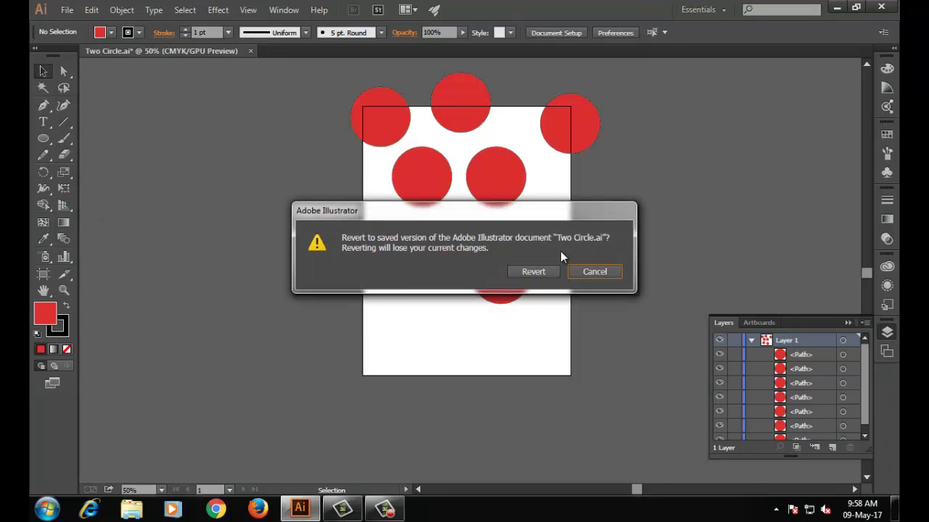
pyautogui.click(537, 271)
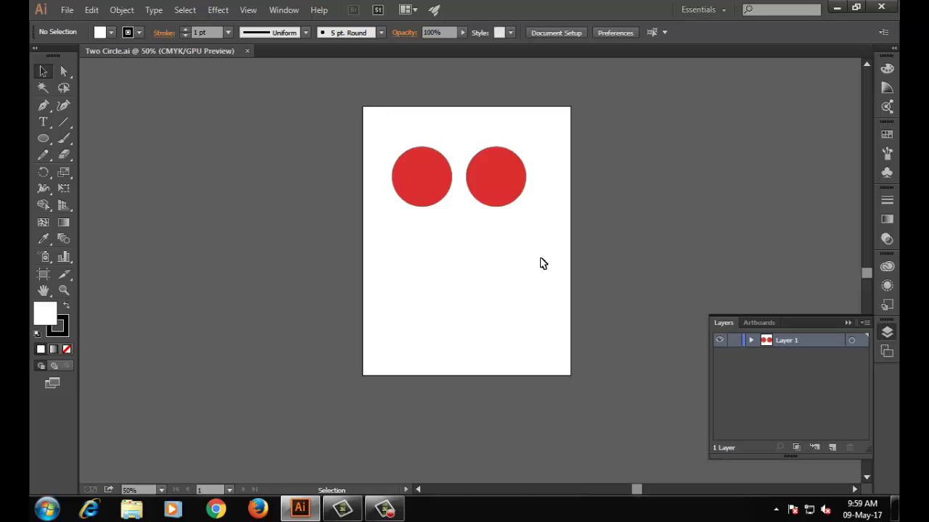
# - Draw a tall rectangle about 72 × 318 pt below the left circle and fill it with light red
pyautogui.press('m')
pyautogui.moveTo(406, 246); pyautogui.dragTo(431, 354)
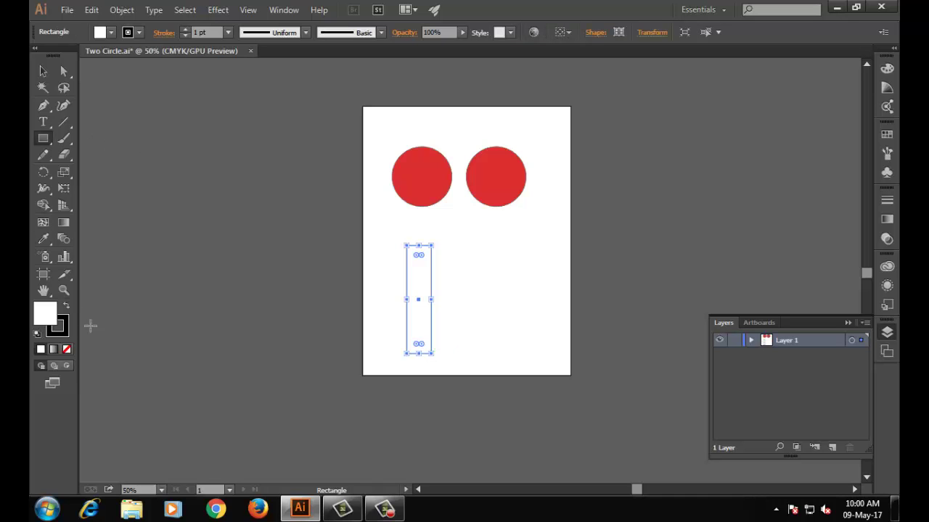
pyautogui.doubleClick(49, 322)
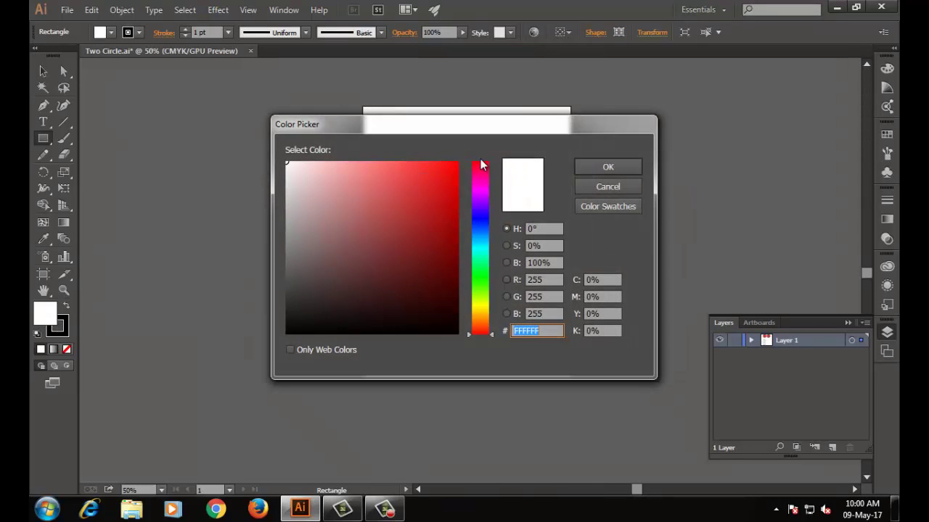
pyautogui.click(480, 172)
pyautogui.click(433, 175)
pyautogui.click(480, 162)
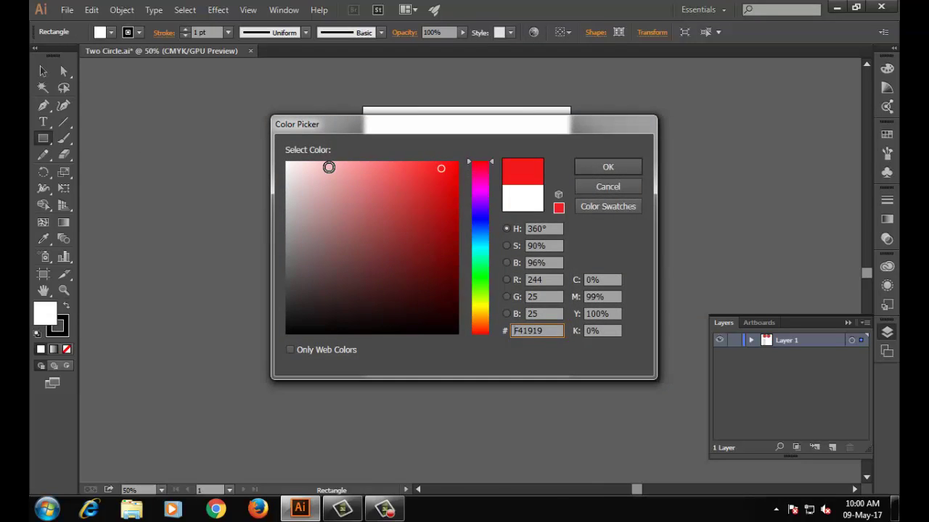
pyautogui.click(349, 165)
pyautogui.click(408, 171)
pyautogui.click(586, 168)
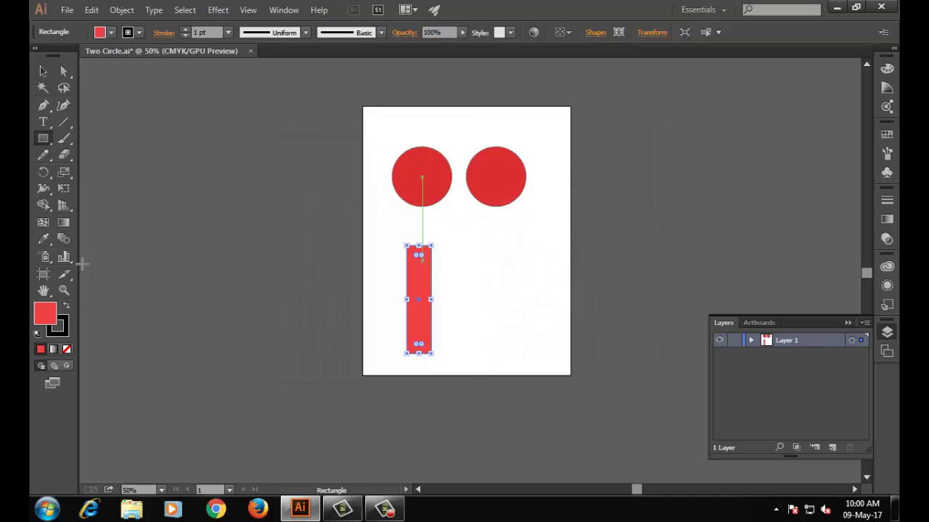
pyautogui.click(182, 117)
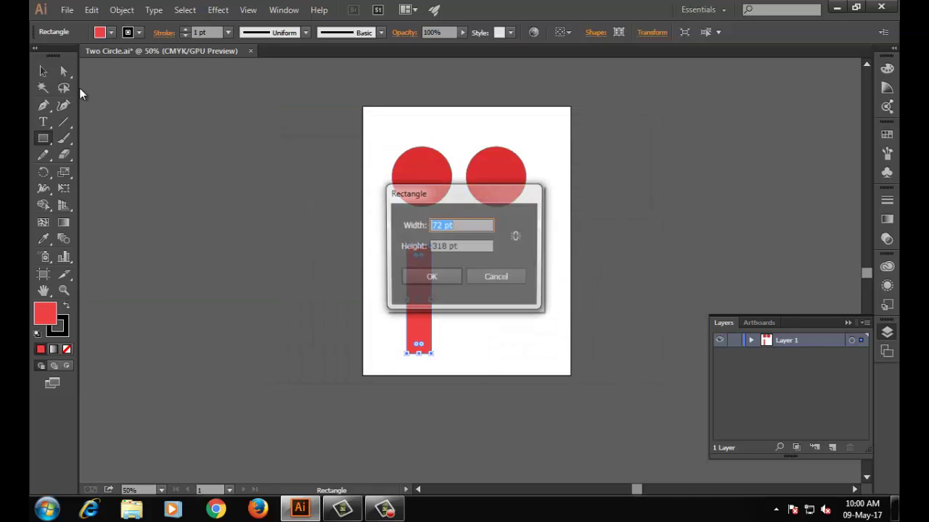
pyautogui.click(512, 279)
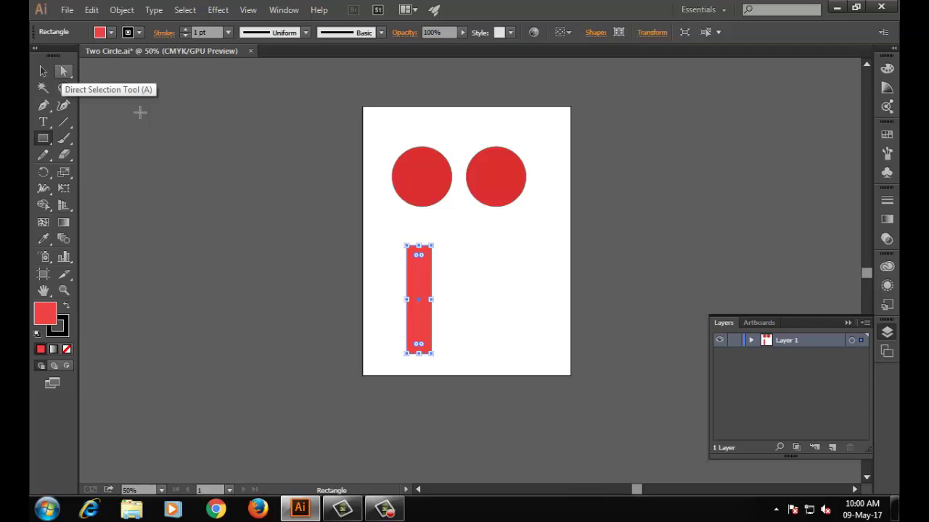
# - Pull the rectangle's lower-right anchor point outward with Direct Selection, and undo the changes back to the two circles alone
pyautogui.click(65, 73)
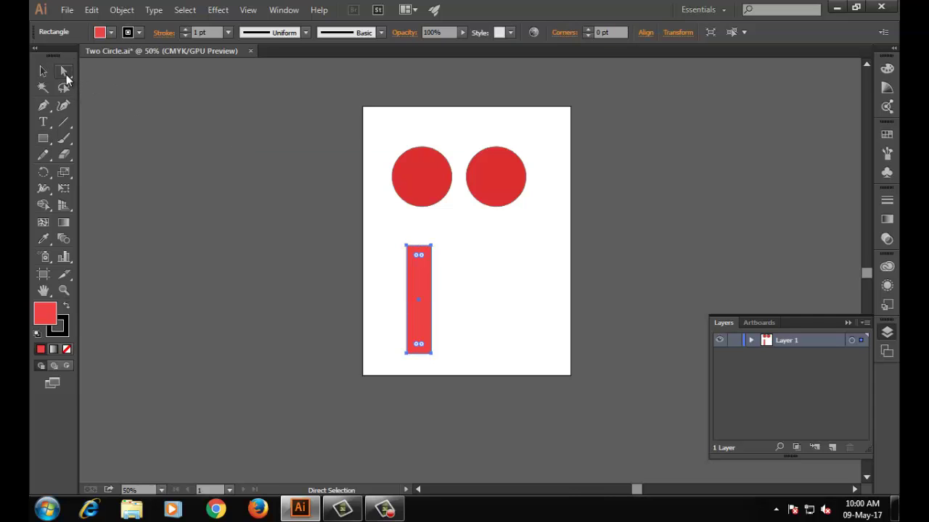
pyautogui.click(408, 249)
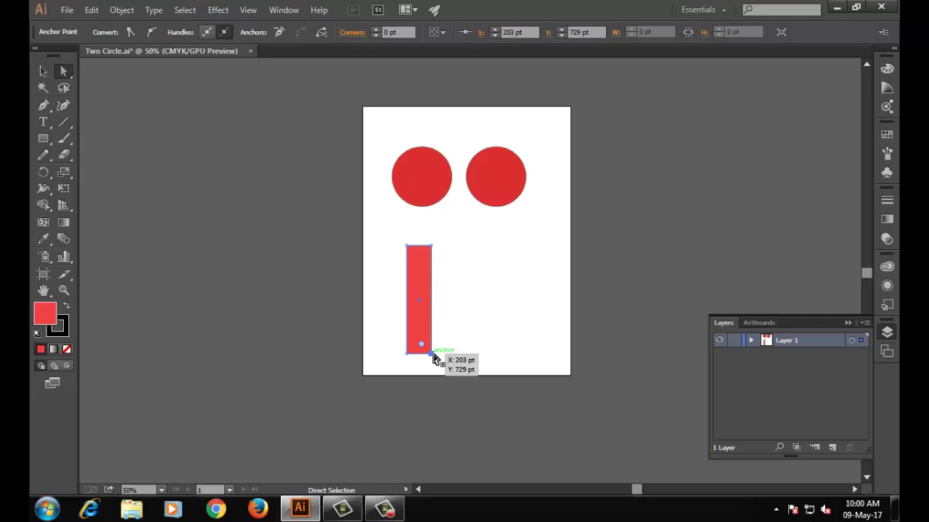
pyautogui.moveTo(431, 353); pyautogui.dragTo(484, 353)
pyautogui.hotkey('ctrl', 'z')
pyautogui.hotkey('ctrl', 'z')
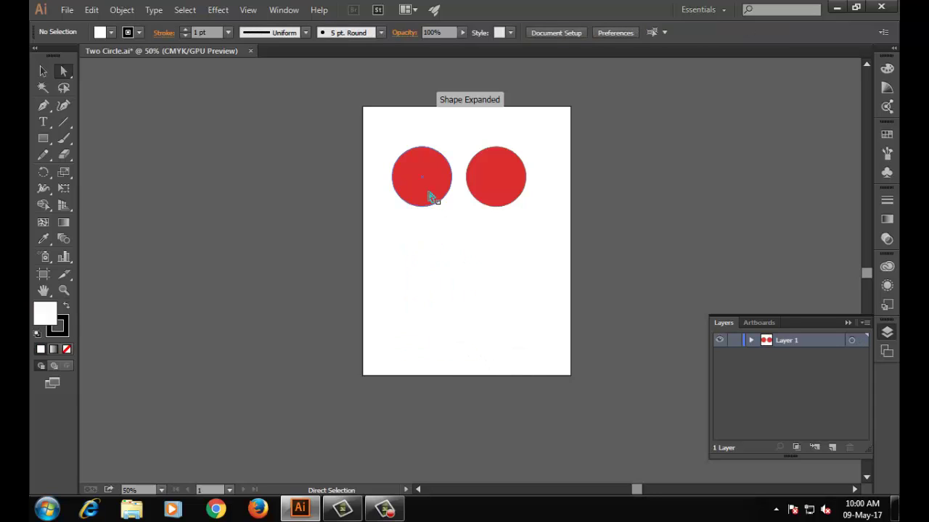
# - Select the left circle's bottom anchor point with Direct Selection, deselect it, and select the circle's leftmost anchor point
pyautogui.click(432, 199)
pyautogui.click(423, 208)
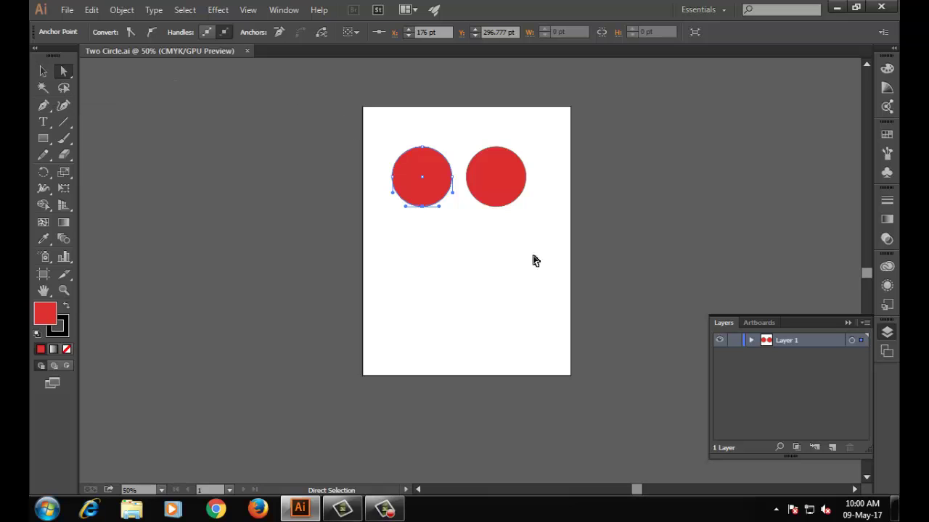
pyautogui.click(505, 254)
pyautogui.click(427, 179)
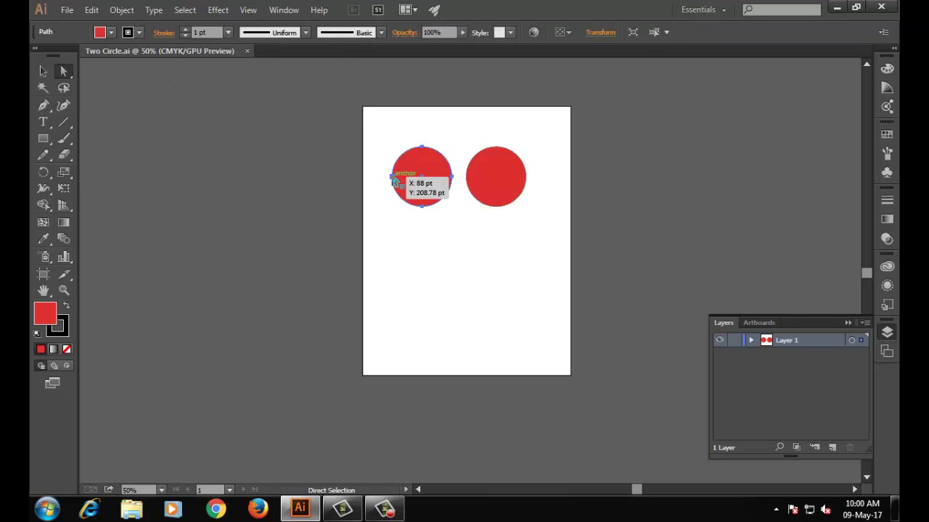
pyautogui.click(393, 178)
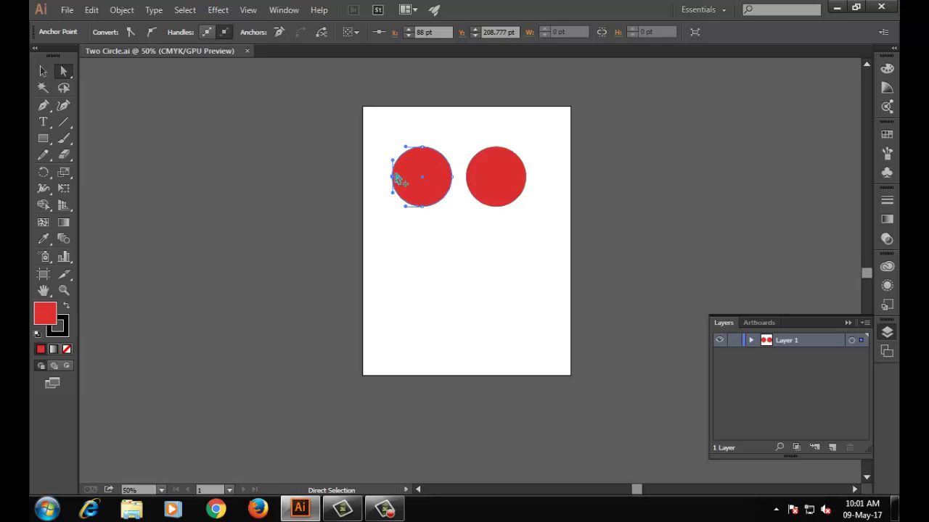
# - Reshape the left circle by rotating its leftmost anchor point's direction handles to horizontal and swinging them back to a slight tilt from vertical
pyautogui.scroll(4, 397, 176)
pyautogui.scroll(1, 398, 180)
pyautogui.click(382, 186)
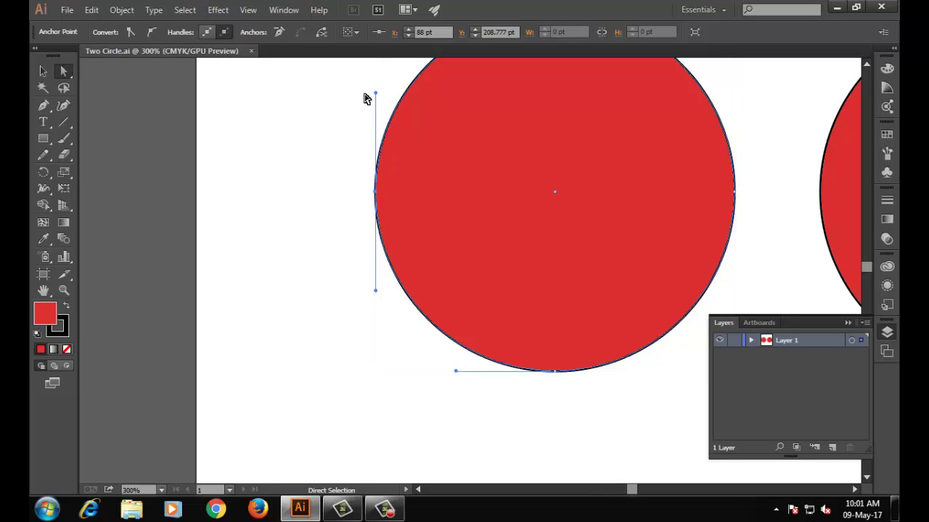
pyautogui.scroll(-1, 413, 215)
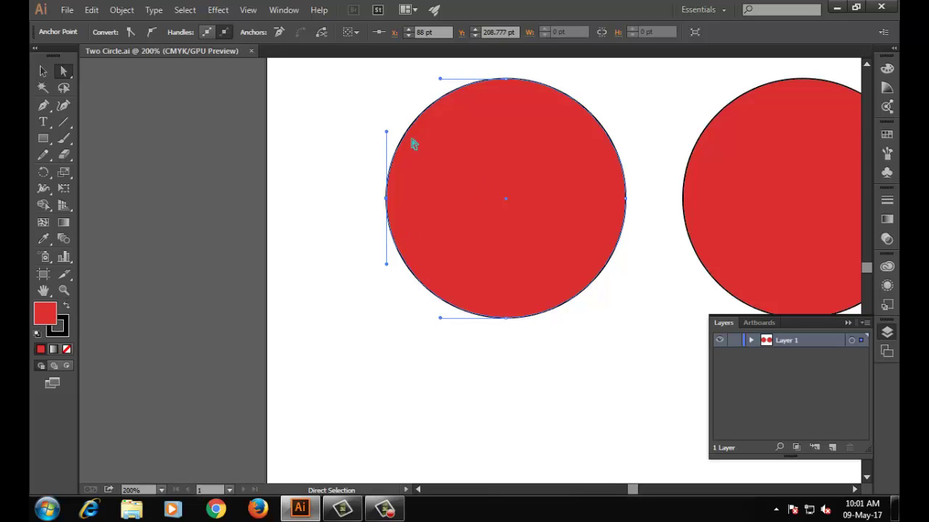
pyautogui.moveTo(386, 132); pyautogui.dragTo(299, 201)
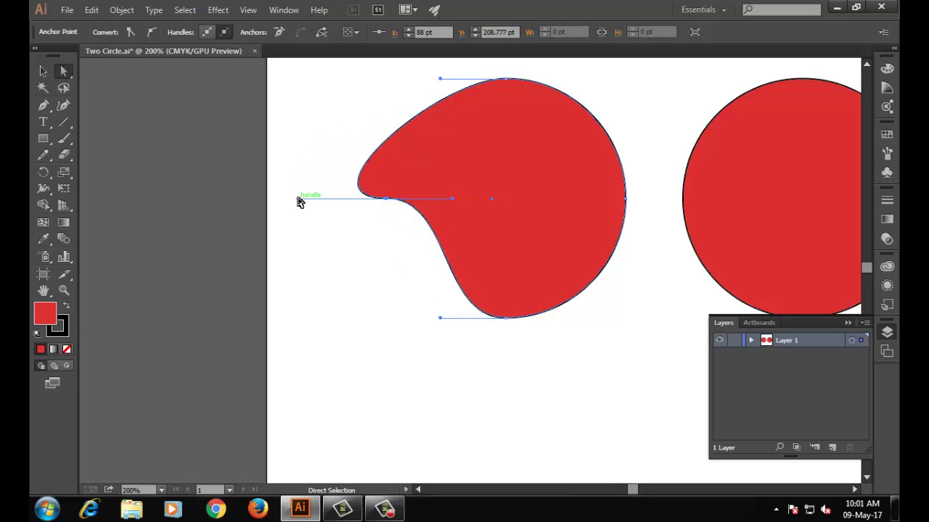
pyautogui.click(452, 198)
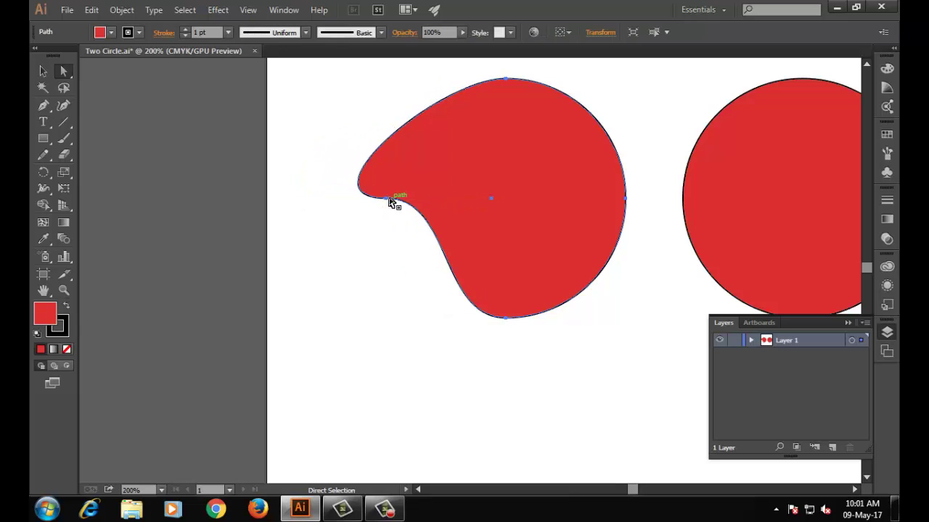
pyautogui.click(387, 198)
pyautogui.moveTo(454, 199); pyautogui.dragTo(430, 272)
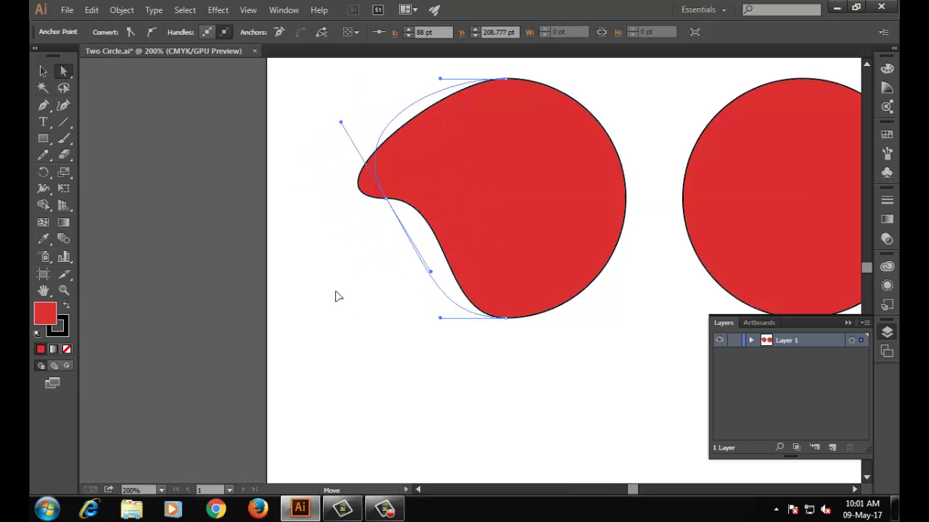
pyautogui.hotkey('ctrl', 'z')
pyautogui.click(47, 508)
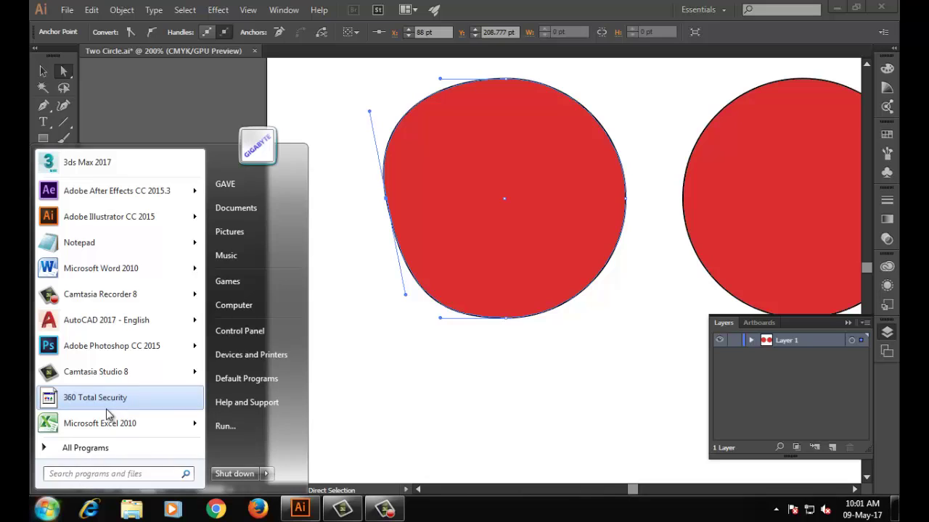
pyautogui.write('.tx')
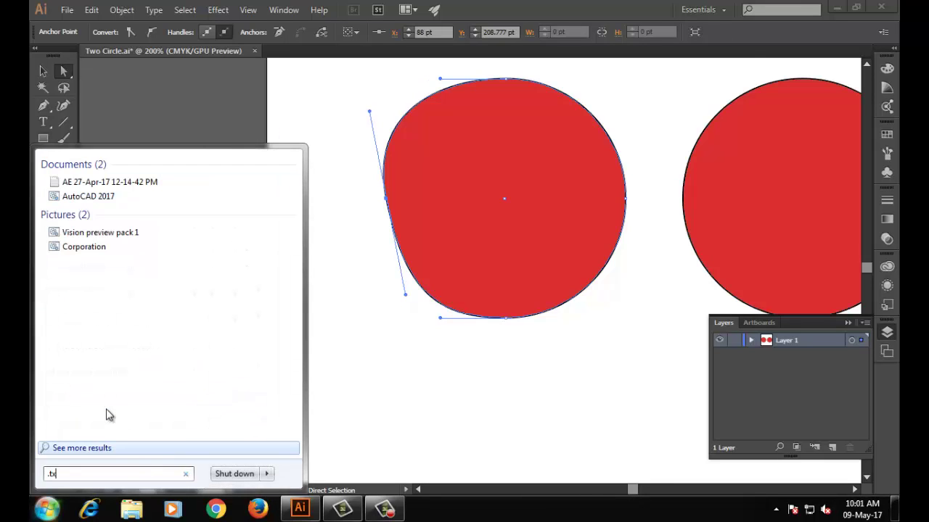
pyautogui.write('t')
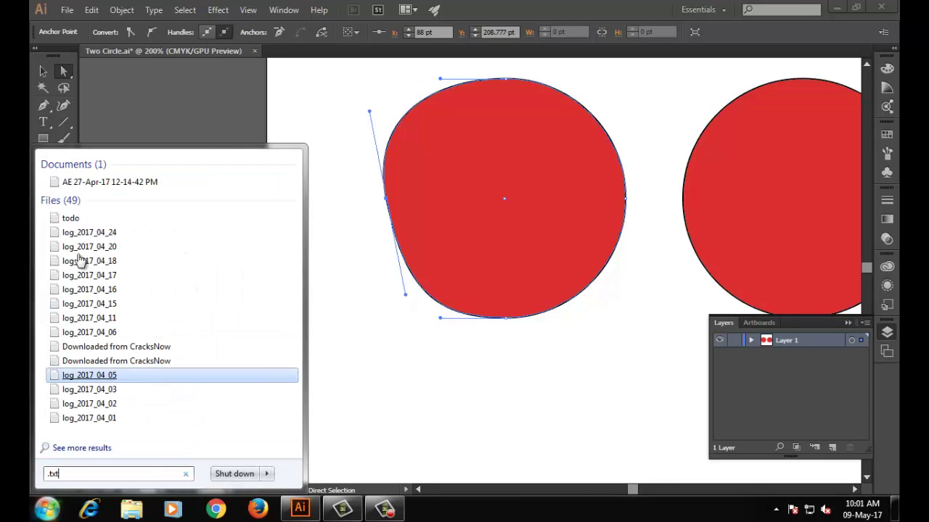
pyautogui.press('BackSpace')
pyautogui.press('BackSpace')
pyautogui.press('BackSpace')
pyautogui.press('BackSpace')
pyautogui.write('AE')
pyautogui.press('BackSpace')
pyautogui.press('BackSpace')
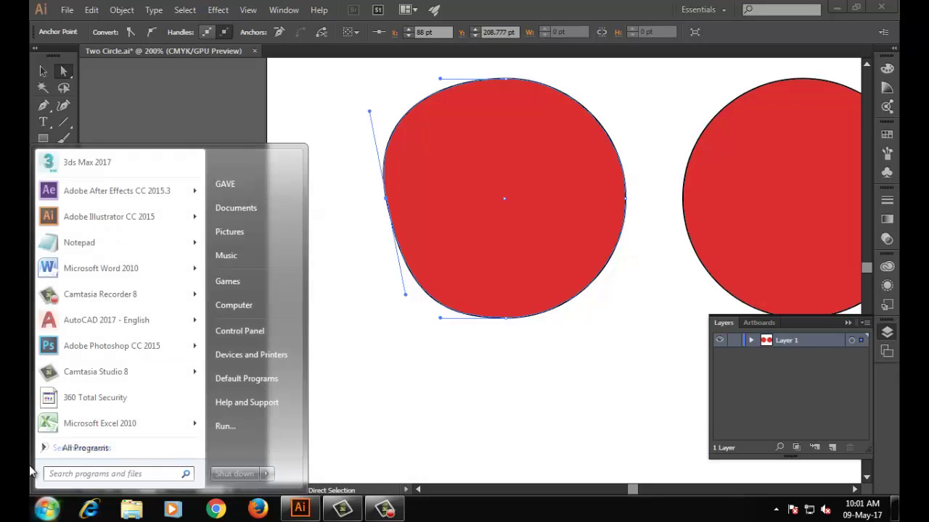
pyautogui.write('text')
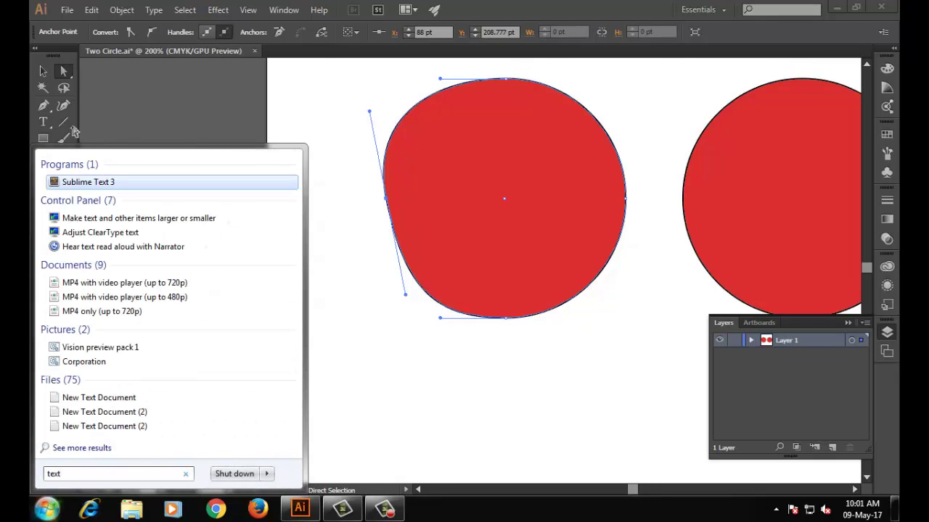
pyautogui.click(93, 202)
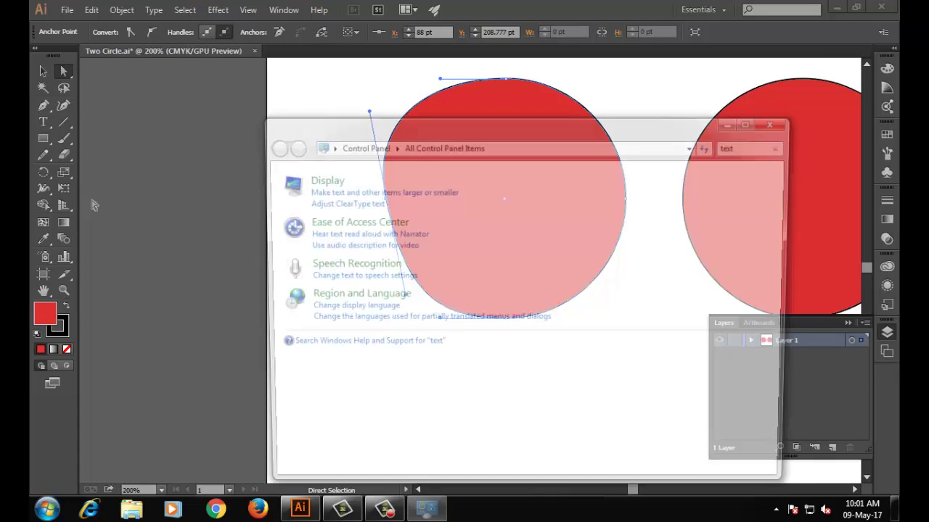
pyautogui.click(778, 121)
# - Find and launch Sublime Text, and create a new file in it
pyautogui.click(47, 509)
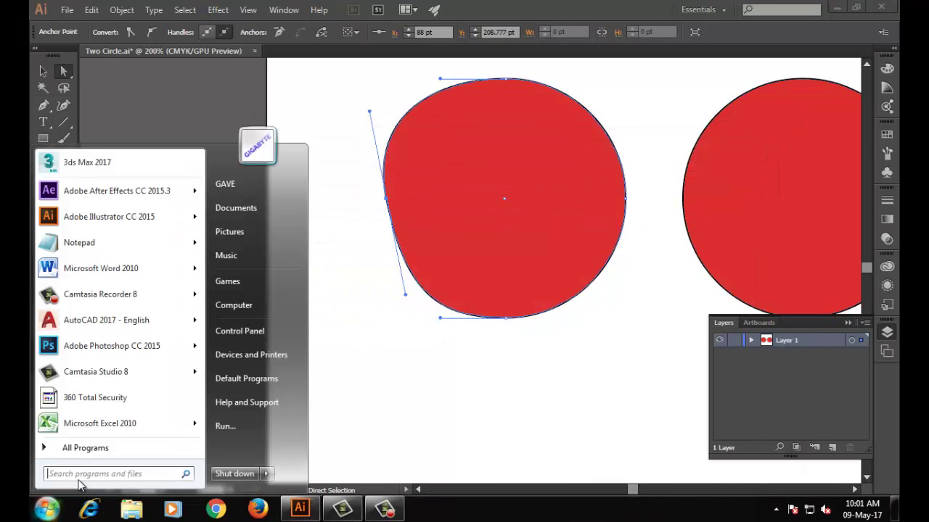
pyautogui.write('sublime')
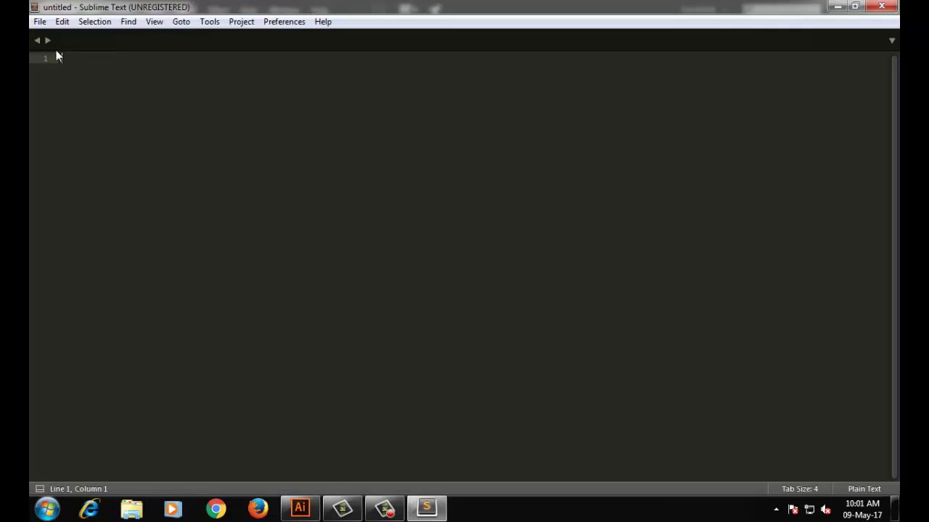
pyautogui.click(39, 21)
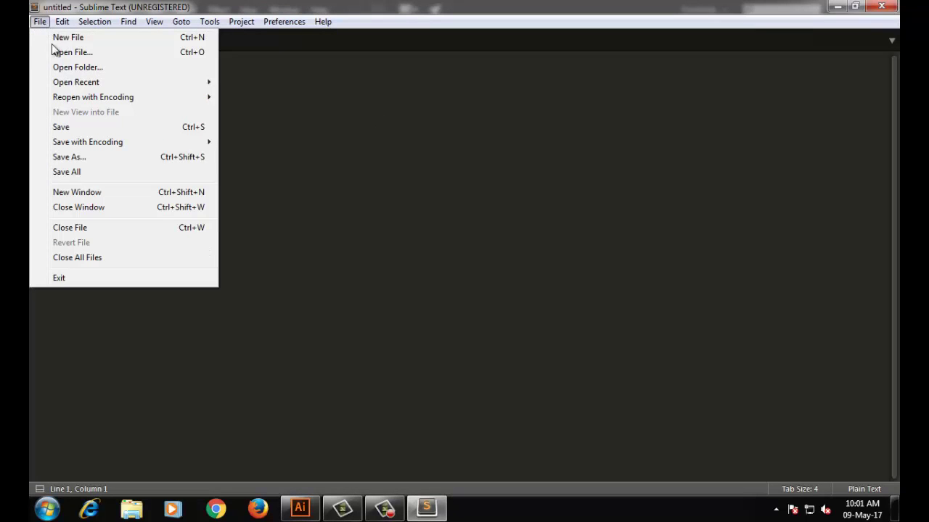
pyautogui.click(56, 37)
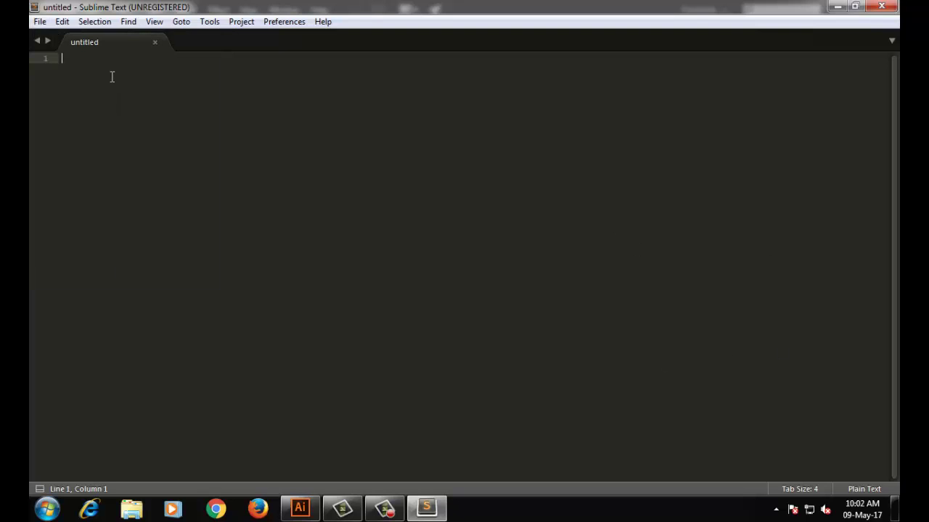
# - Write "Direction Line" on the first line of the new file and select all of the text
pyautogui.write('Direc')
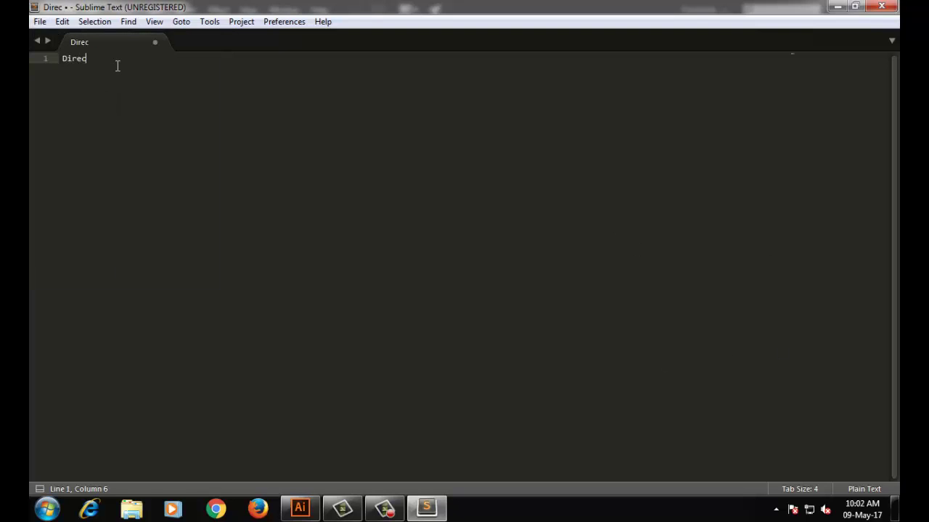
pyautogui.write('tion Line')
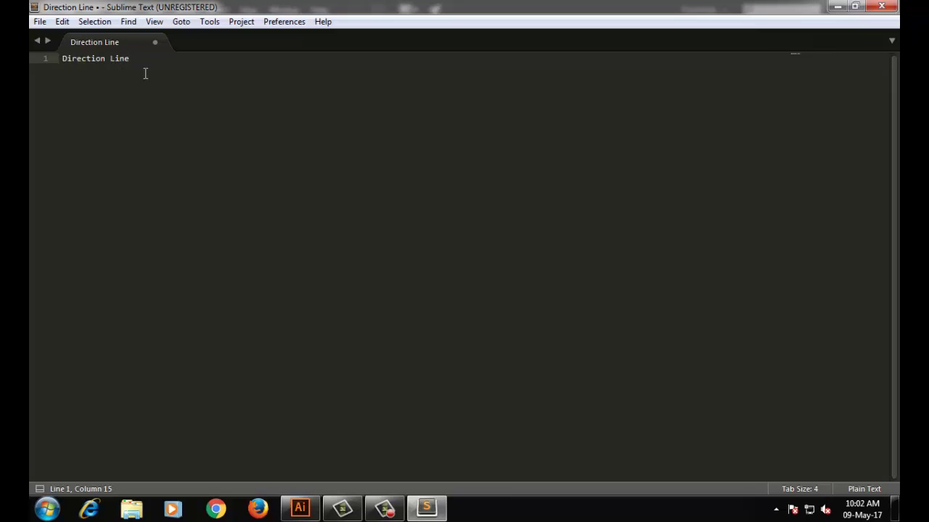
pyautogui.hotkey('ctrl', 'a')
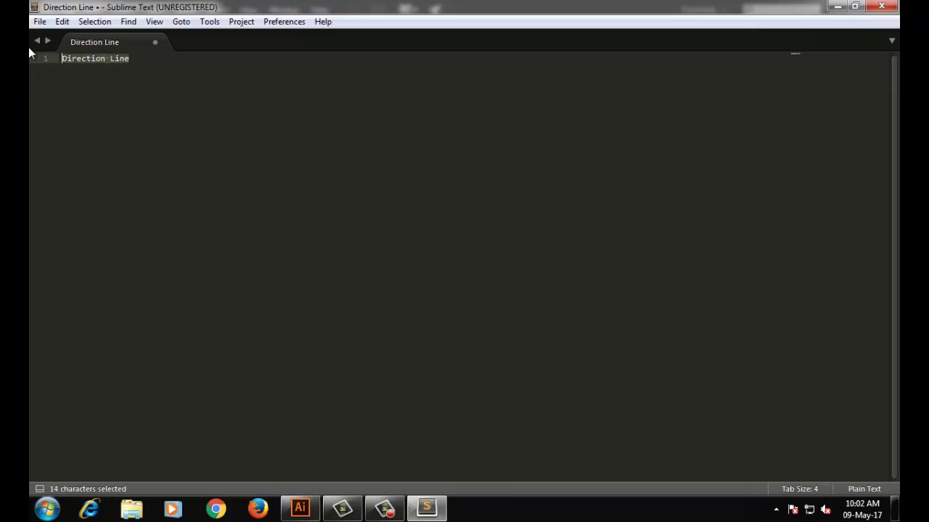
# - Return to Illustrator and move the upper direction handle of the left circle's leftmost anchor point slightly closer to vertical
pyautogui.click(836, 7)
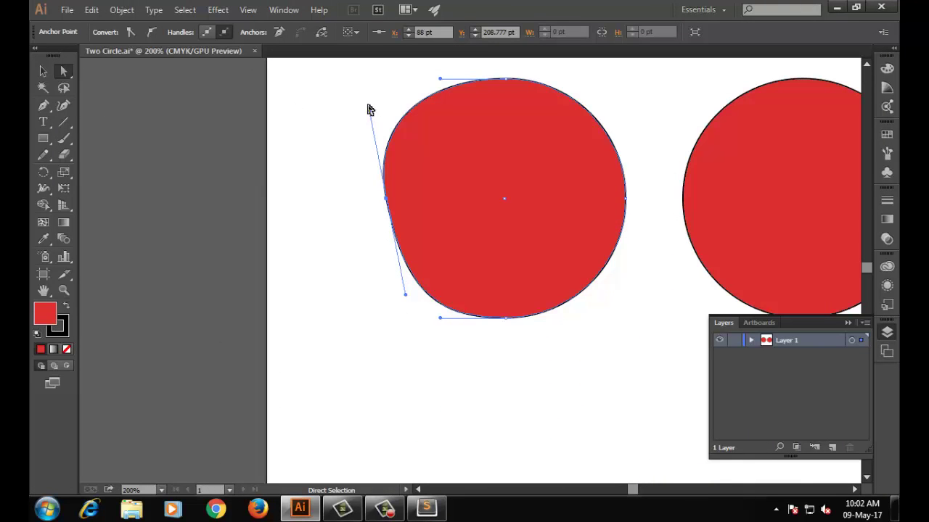
pyautogui.moveTo(369, 110)
pyautogui.mouseDown()
pyautogui.moveTo(394, 110)
pyautogui.moveTo(364, 114)
pyautogui.moveTo(377, 116)
pyautogui.mouseUp()
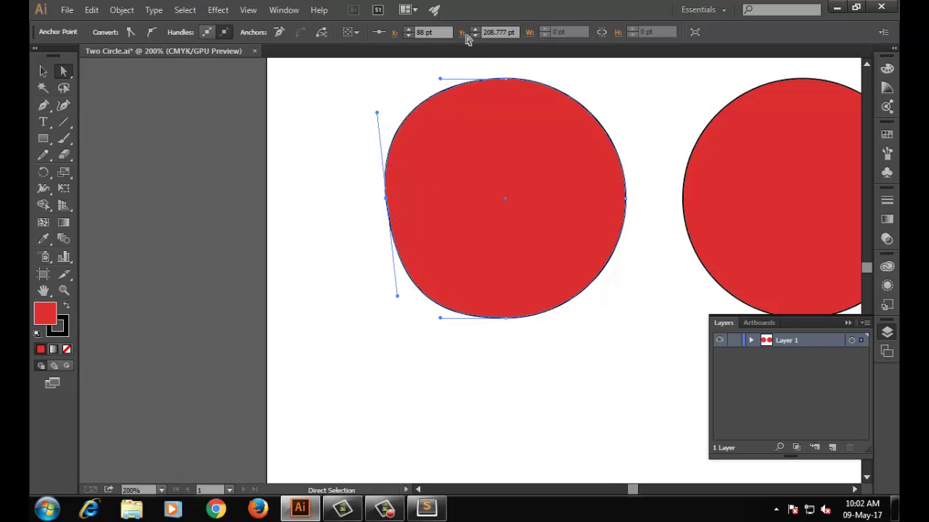
# - Stretch the left circle by pulling its bottom anchor point straight down and pushing its rightmost anchor point inward
pyautogui.scroll(-1, 508, 84)
pyautogui.scroll(-2, 508, 86)
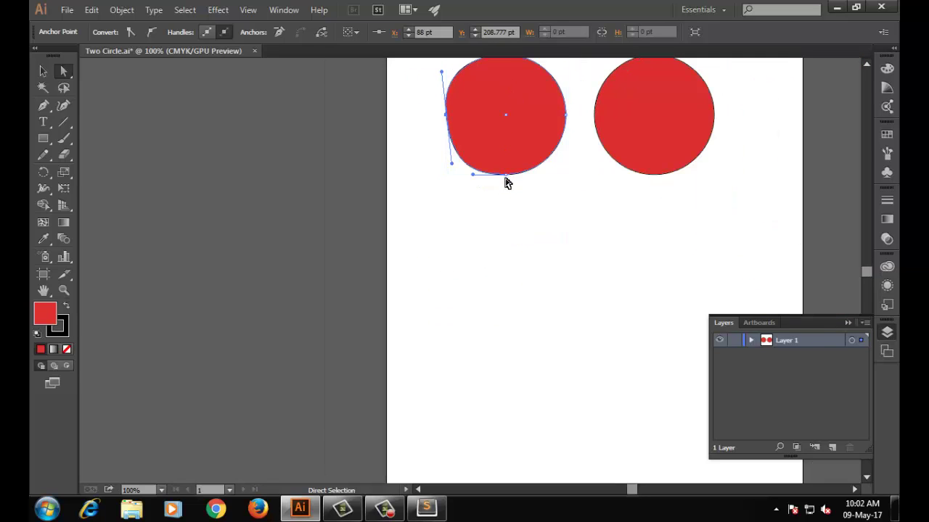
pyautogui.moveTo(505, 176); pyautogui.dragTo(531, 218)
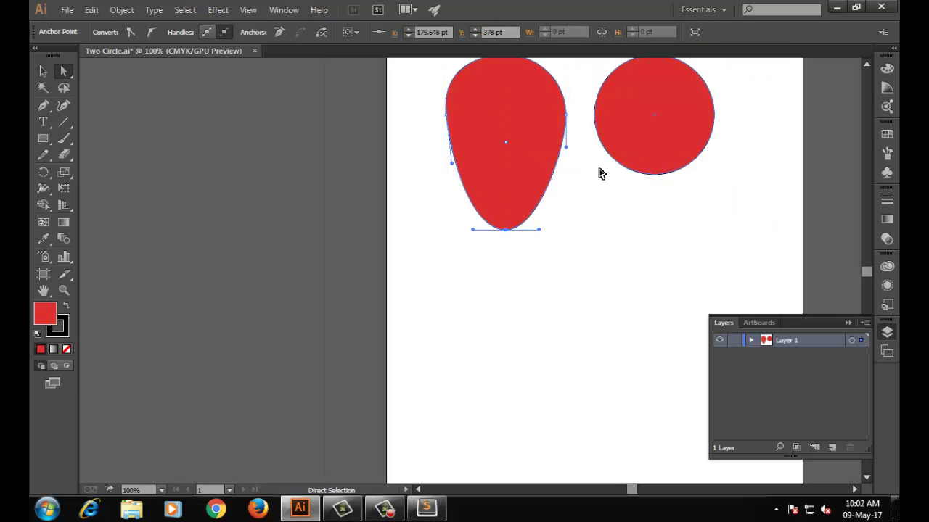
pyautogui.click(599, 172)
pyautogui.click(529, 116)
# - Distort the left shape further by rotating the direction handles of its right, top and left anchor points
pyautogui.moveTo(578, 118); pyautogui.dragTo(554, 114)
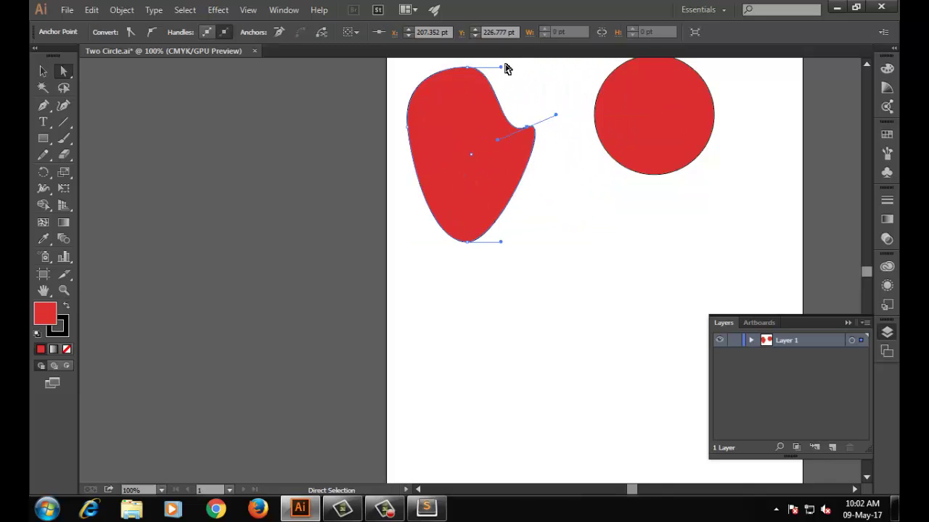
pyautogui.moveTo(501, 68); pyautogui.dragTo(485, 61)
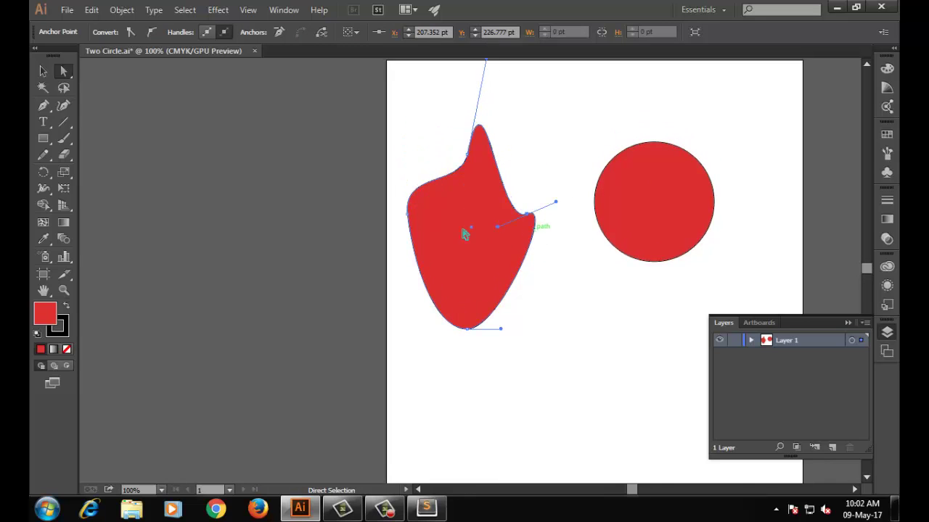
pyautogui.click(407, 214)
pyautogui.moveTo(403, 176); pyautogui.dragTo(456, 176)
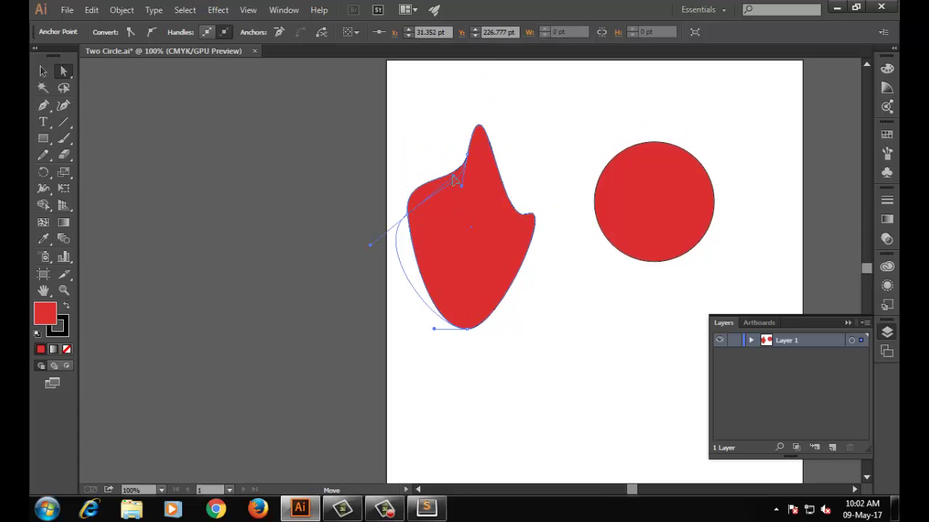
pyautogui.click(595, 320)
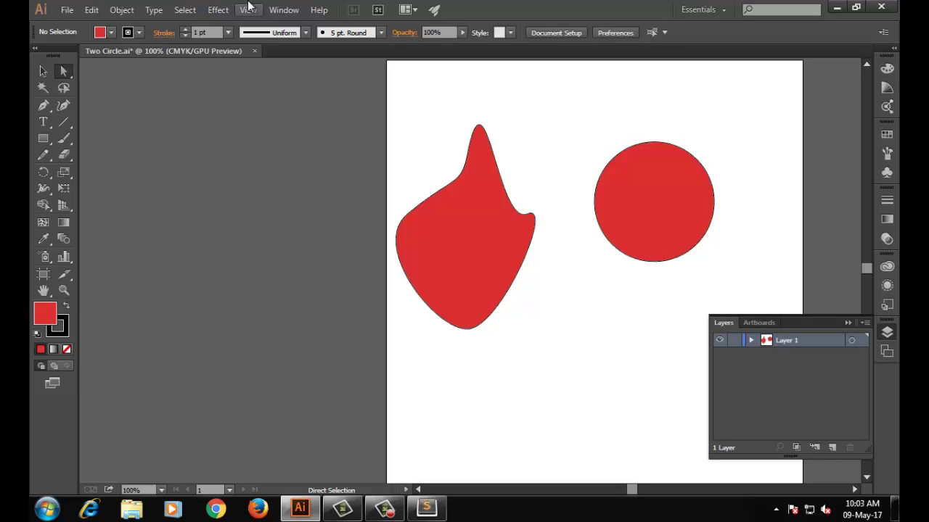
# - Delete the distorted left shape and put a copy of the remaining circle in its place, level with the original
pyautogui.click(43, 71)
pyautogui.click(490, 285)
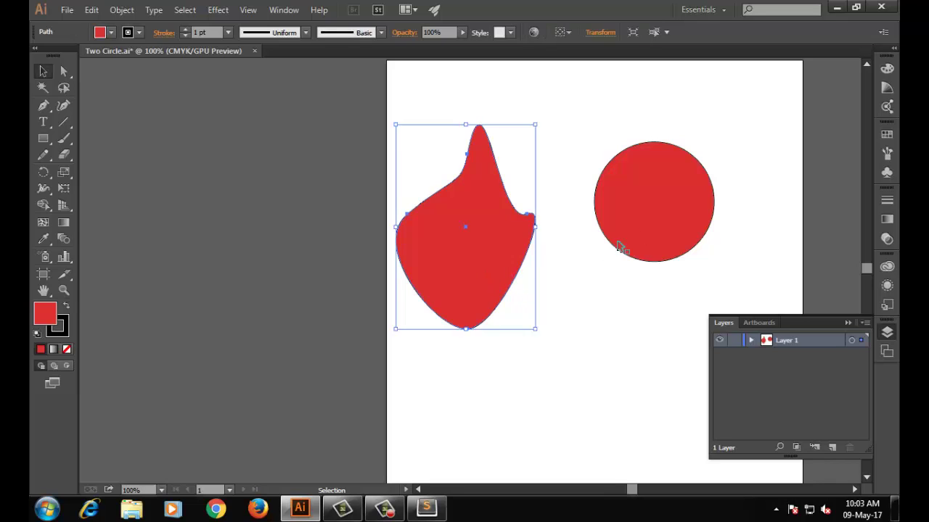
pyautogui.press('Delete')
pyautogui.click(672, 211)
pyautogui.moveTo(672, 211); pyautogui.dragTo(489, 211)
pyautogui.click(550, 309)
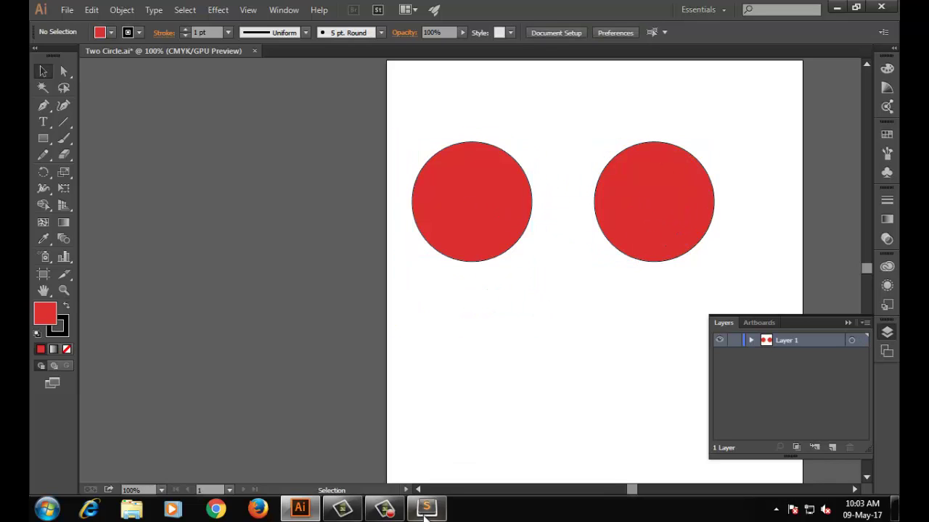
pyautogui.click(385, 508)
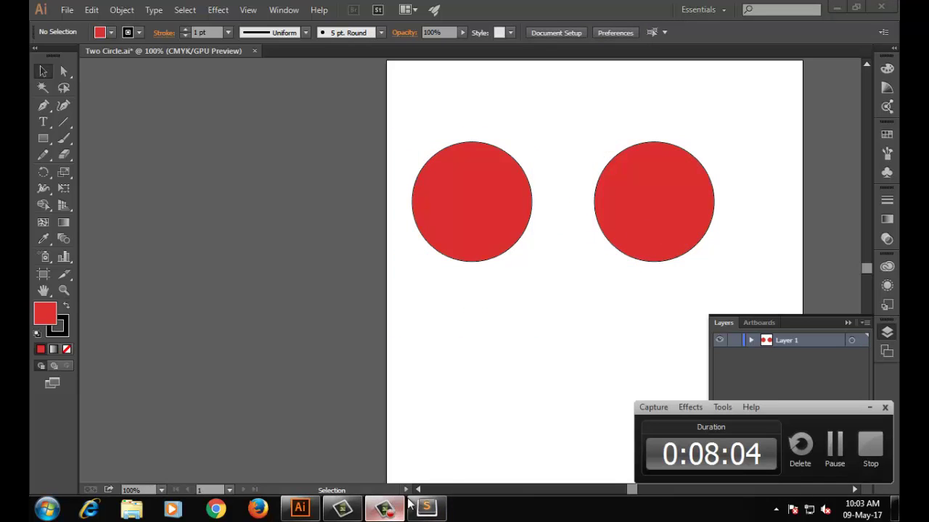
pyautogui.click(869, 407)
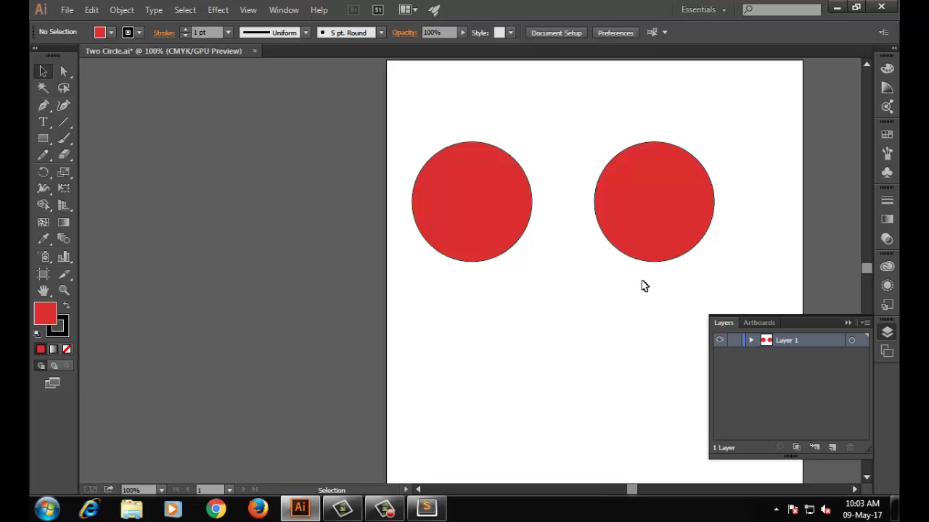
# - Select the circles one at a time with the Selection tool, select both together, and clear the selection
pyautogui.click(446, 197)
pyautogui.click(494, 135)
pyautogui.click(594, 187)
pyautogui.click(489, 190)
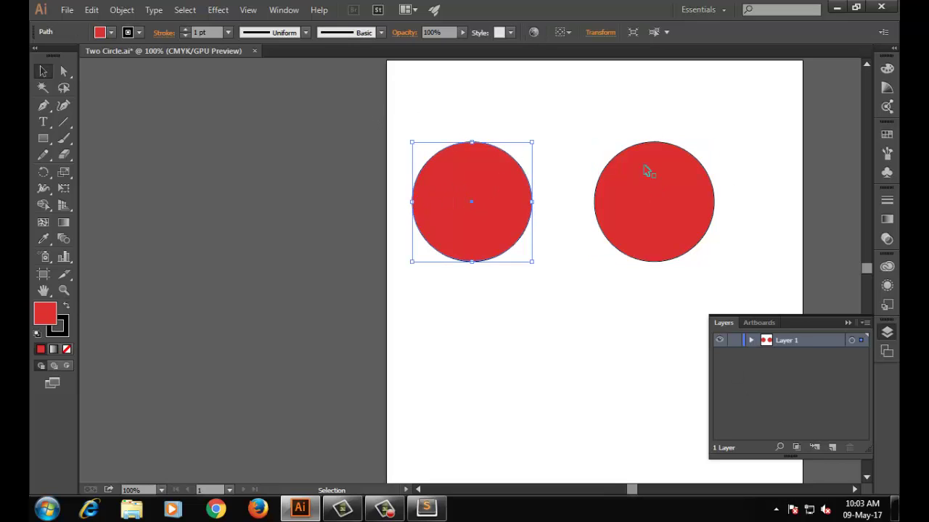
pyautogui.click(648, 169)
pyautogui.keyDown('shift'); pyautogui.click(475, 210); pyautogui.keyUp('shift')
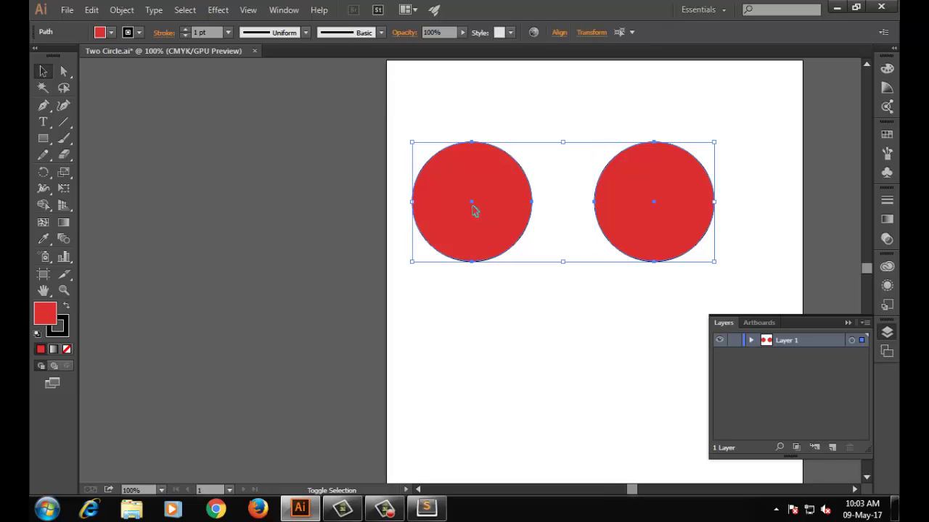
pyautogui.click(467, 112)
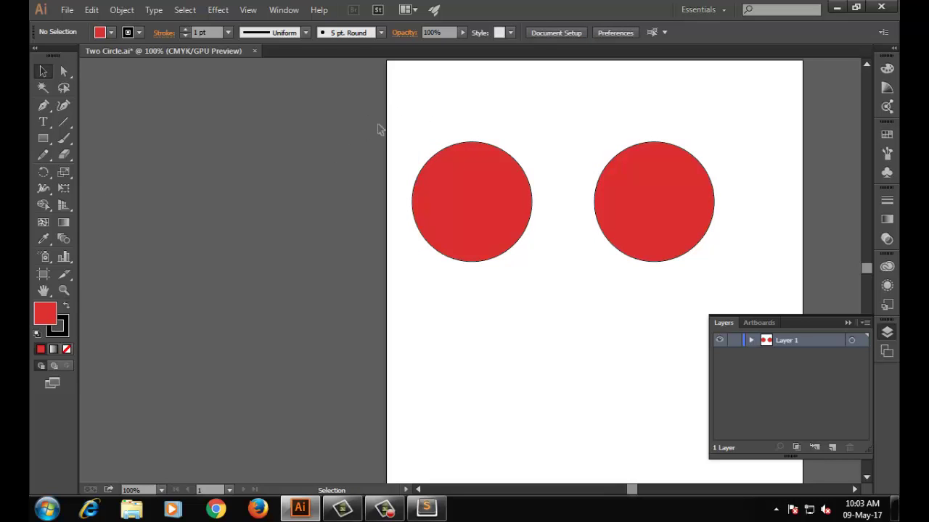
# - Marquee-select both circles, remove the right one from the selection and add it back, and deselect everything
pyautogui.moveTo(392, 110); pyautogui.dragTo(742, 271)
pyautogui.click(522, 351)
pyautogui.moveTo(425, 104); pyautogui.dragTo(725, 236)
pyautogui.keyDown('shift'); pyautogui.click(639, 239); pyautogui.keyUp('shift')
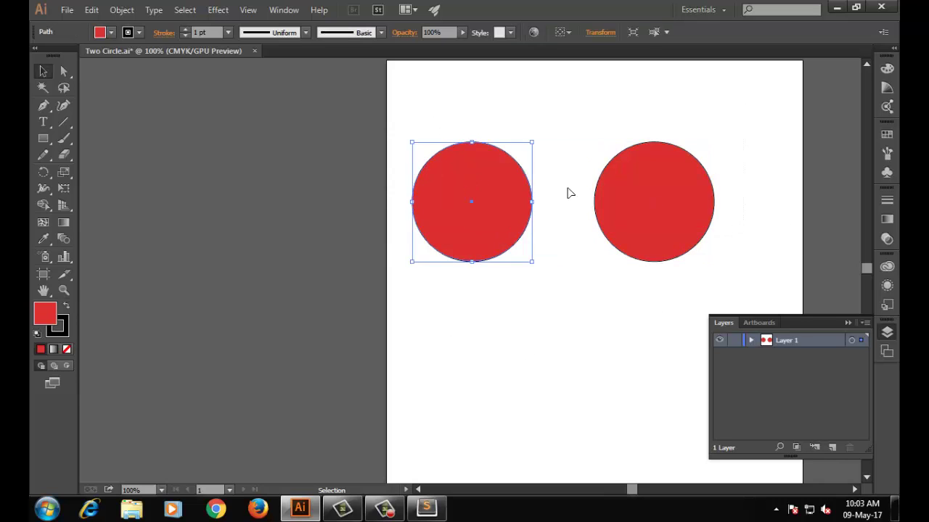
pyautogui.keyDown('shift'); pyautogui.click(684, 201); pyautogui.keyUp('shift')
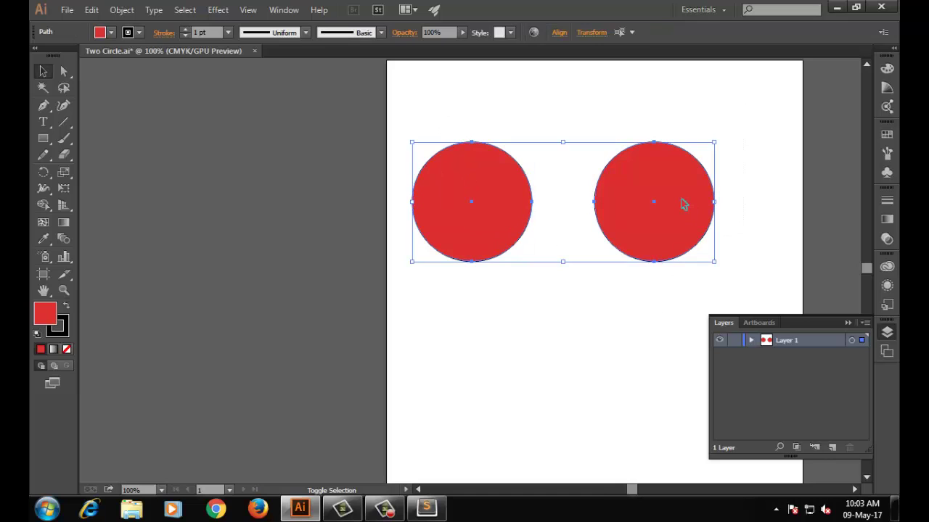
pyautogui.click(410, 116)
# - Marquee-select both circles and move them together up and to the right on the artboard
pyautogui.moveTo(421, 93); pyautogui.dragTo(736, 274)
pyautogui.moveTo(632, 210); pyautogui.dragTo(685, 175)
pyautogui.click(445, 237)
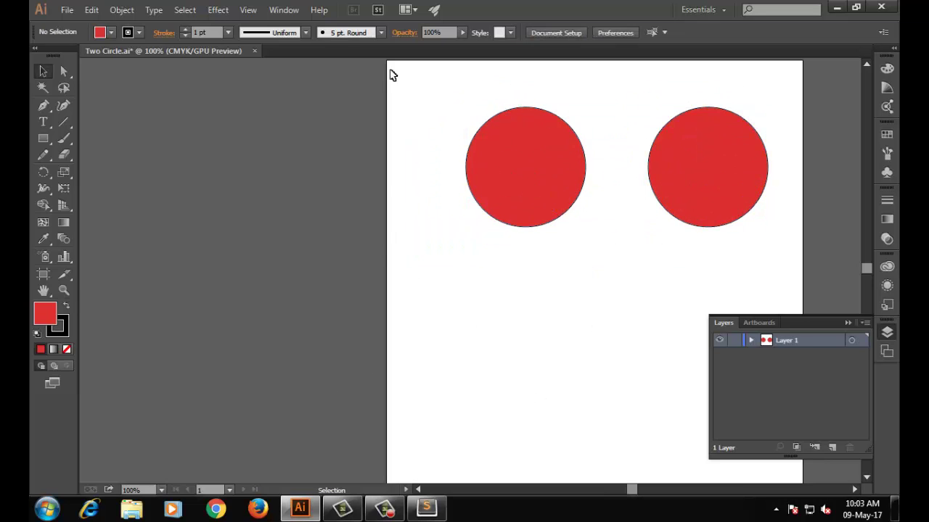
pyautogui.moveTo(390, 71); pyautogui.dragTo(793, 320)
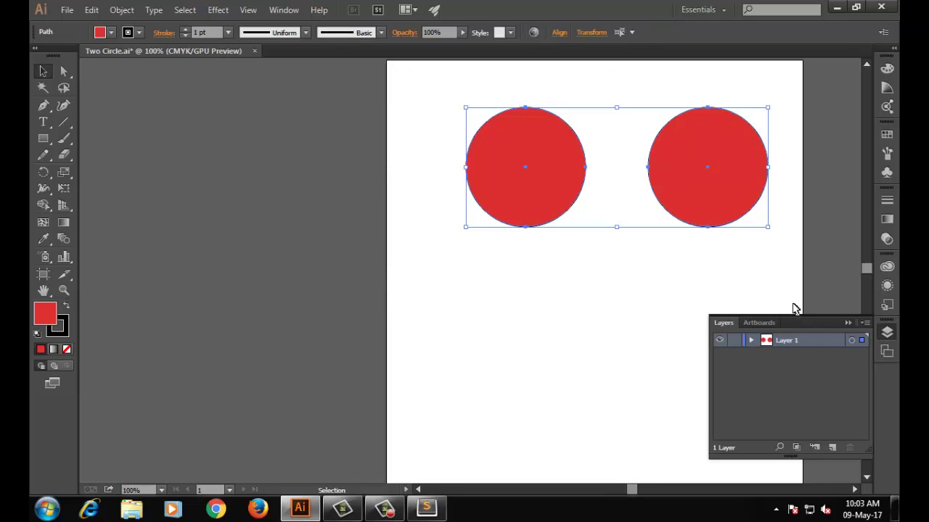
pyautogui.click(659, 305)
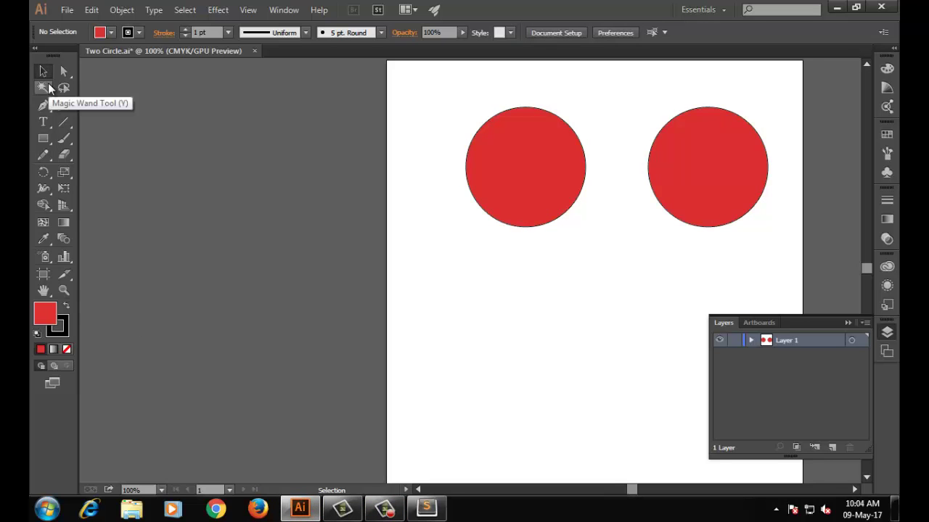
# - Duplicate each of the two circles below its original to form a two-by-two grid of red circles
pyautogui.click(547, 162)
pyautogui.moveTo(547, 162); pyautogui.dragTo(536, 297)
pyautogui.click(631, 319)
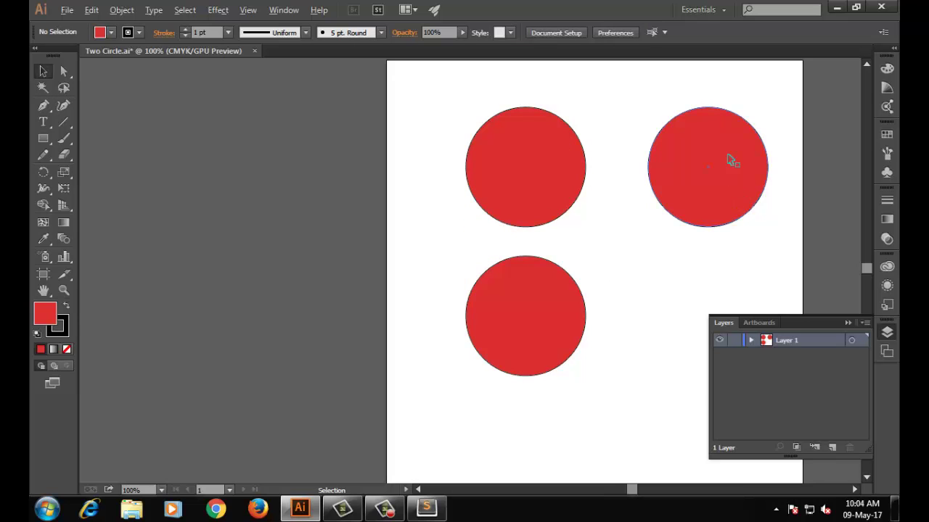
pyautogui.moveTo(730, 159); pyautogui.dragTo(726, 304)
pyautogui.hscroll(5, 452, 268)
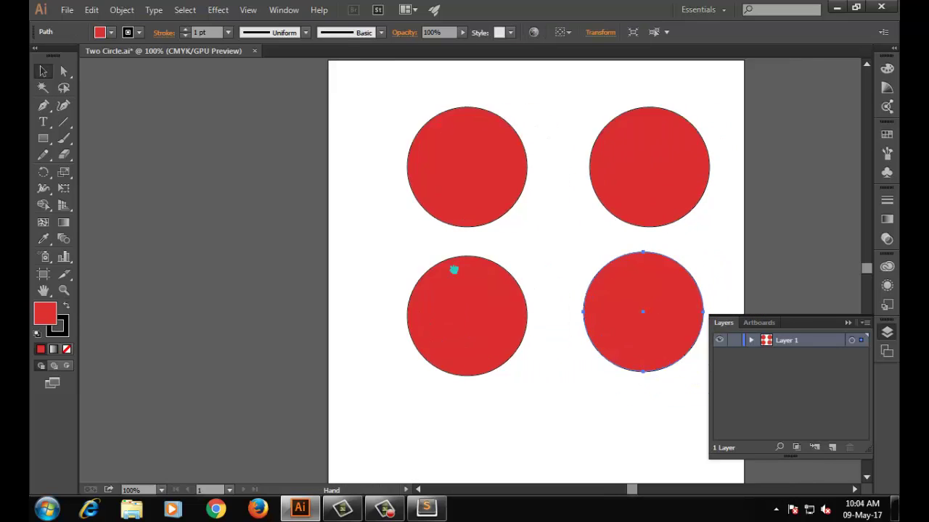
pyautogui.click(428, 388)
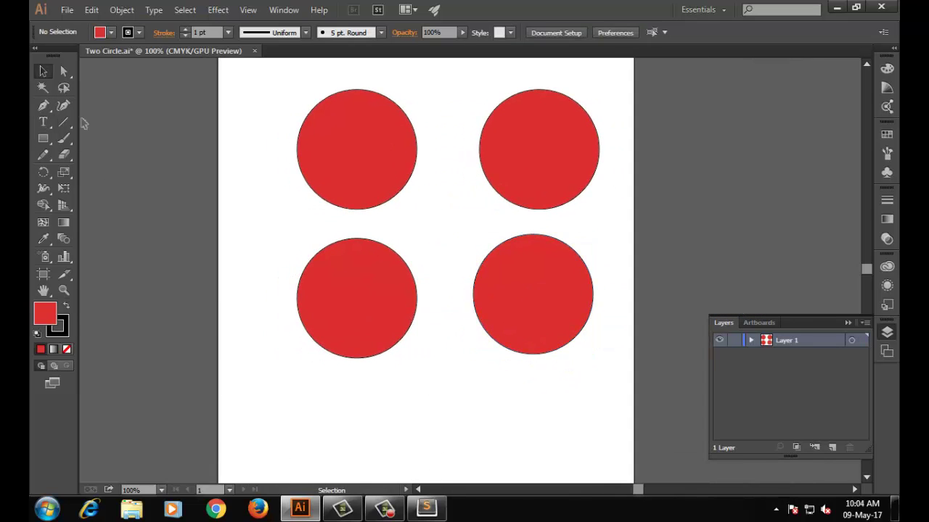
# - Select all four red circles at once with the Magic Wand tool and clear the selection
pyautogui.click(42, 88)
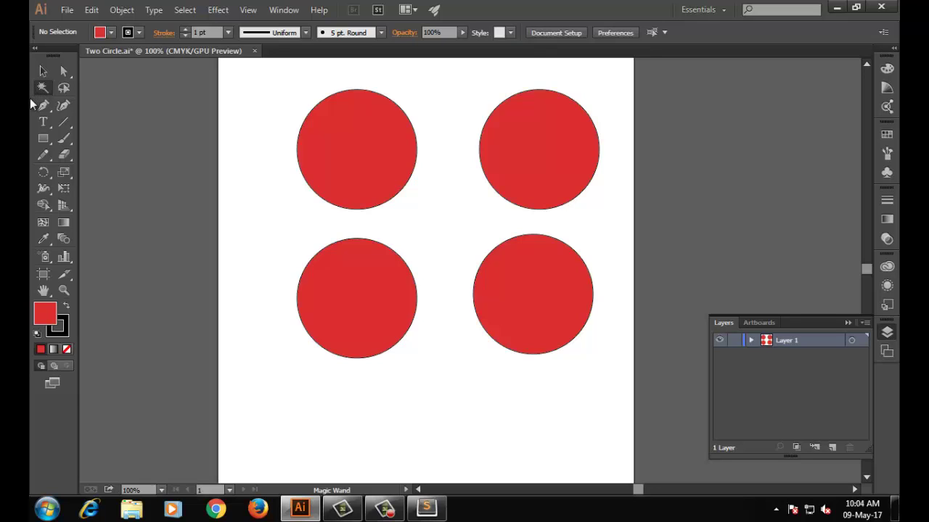
pyautogui.click(332, 143)
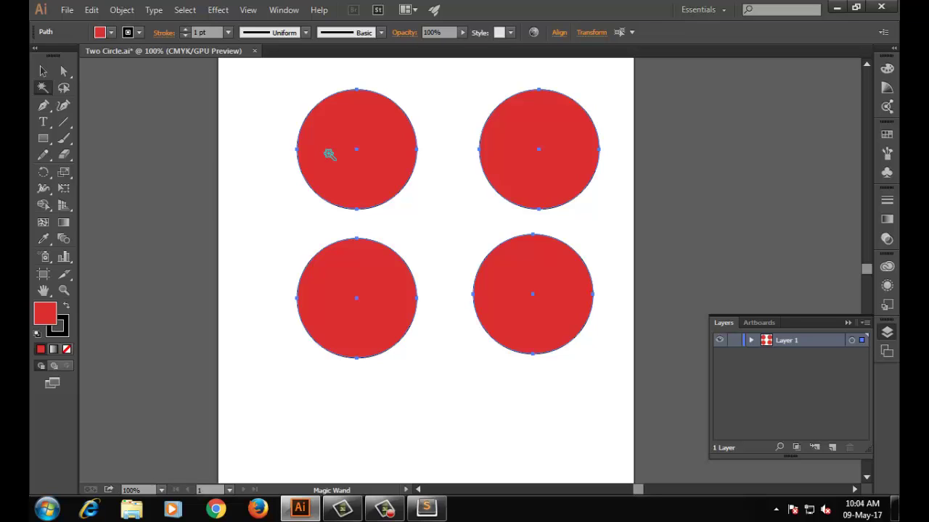
pyautogui.click(43, 70)
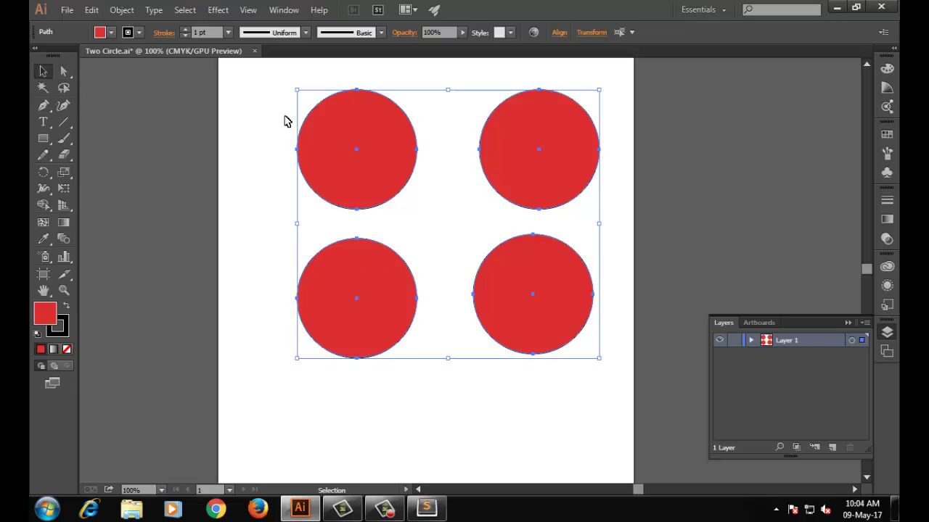
pyautogui.click(234, 130)
# - Select the four red circles with the Magic Wand and move them together slightly right and down
pyautogui.click(49, 87)
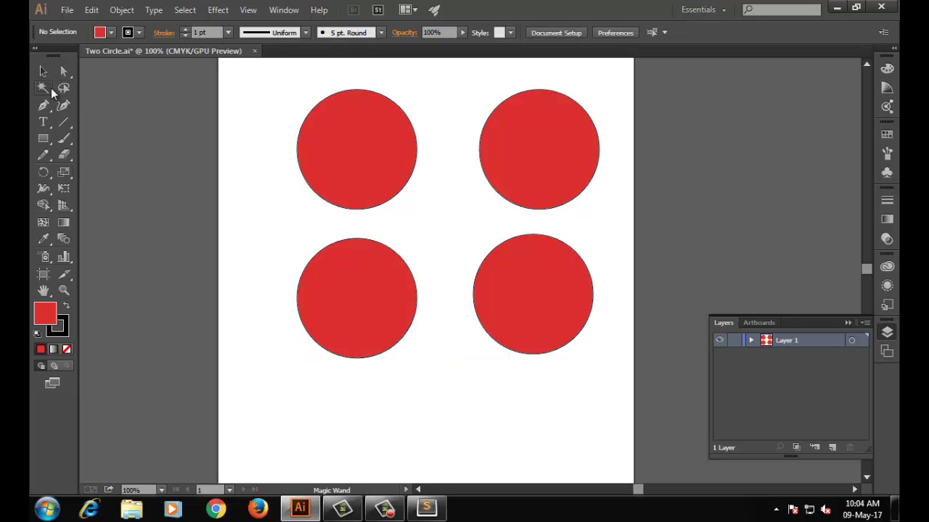
pyautogui.click(320, 130)
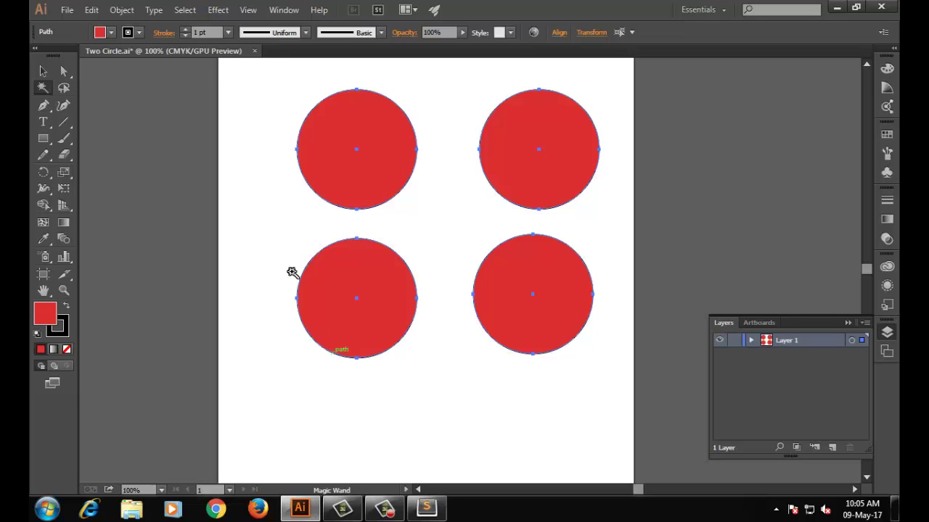
pyautogui.click(41, 72)
pyautogui.moveTo(381, 120); pyautogui.dragTo(424, 135)
pyautogui.hotkey('ctrl', 'shift', 'a')
# - Marquee-select all four circles and deselect them, add them one by one to a new selection, and clear it
pyautogui.moveTo(221, 77); pyautogui.dragTo(632, 435)
pyautogui.click(618, 435)
pyautogui.keyDown('shift'); pyautogui.click(416, 152); pyautogui.keyUp('shift')
pyautogui.keyDown('shift'); pyautogui.click(552, 181); pyautogui.keyUp('shift')
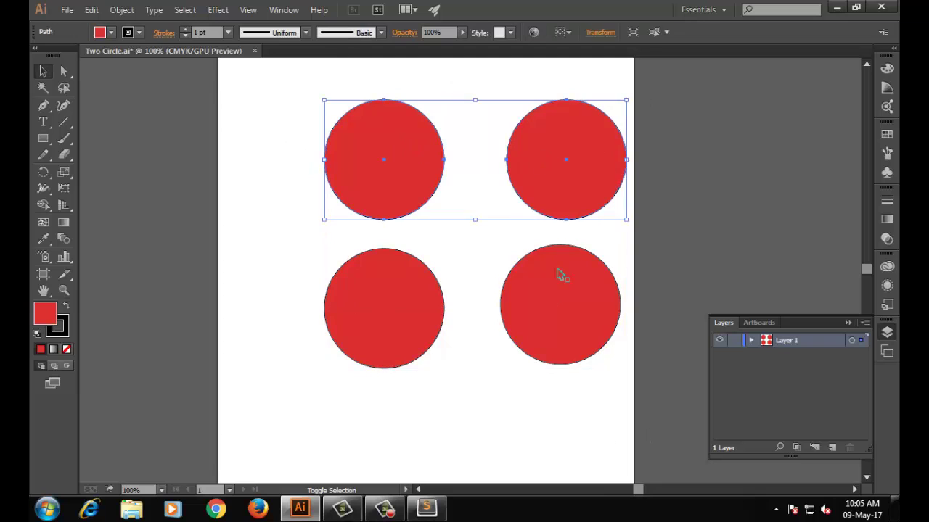
pyautogui.keyDown('shift'); pyautogui.click(559, 273); pyautogui.keyUp('shift')
pyautogui.keyDown('shift'); pyautogui.click(425, 288); pyautogui.keyUp('shift')
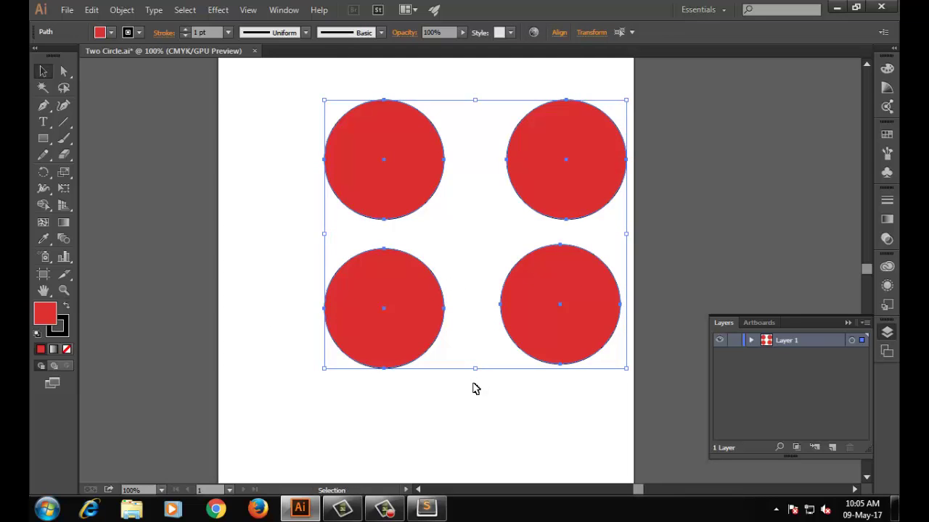
pyautogui.click(473, 386)
# - Select all the red circles by colour with the Magic Wand and shift them together up and to the left
pyautogui.click(40, 89)
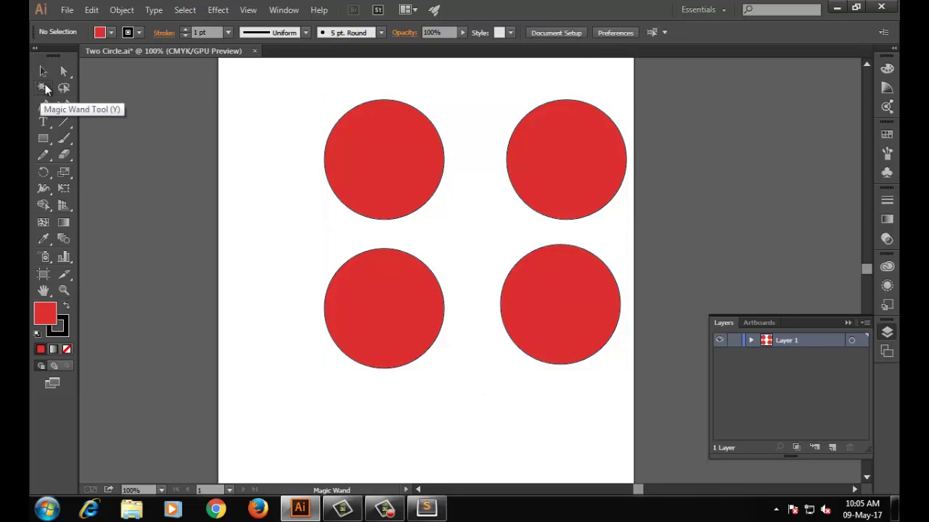
pyautogui.click(376, 184)
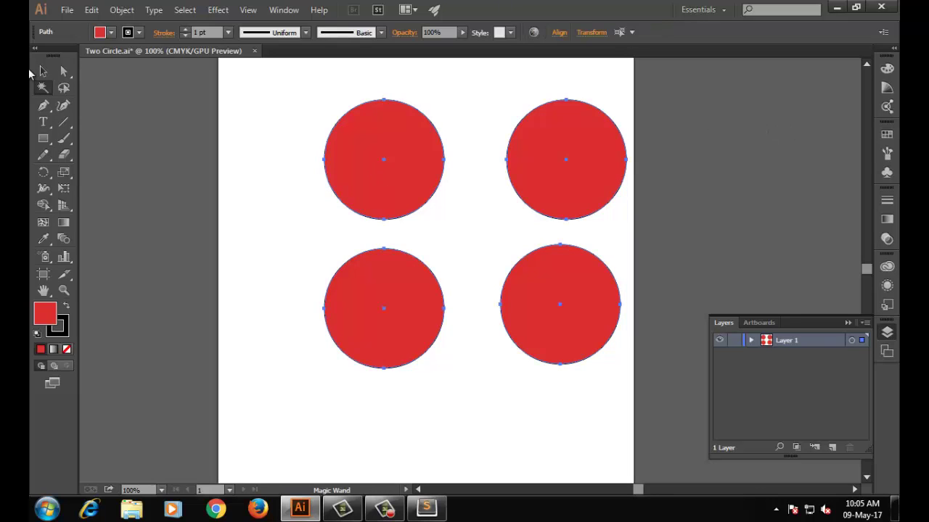
pyautogui.click(45, 69)
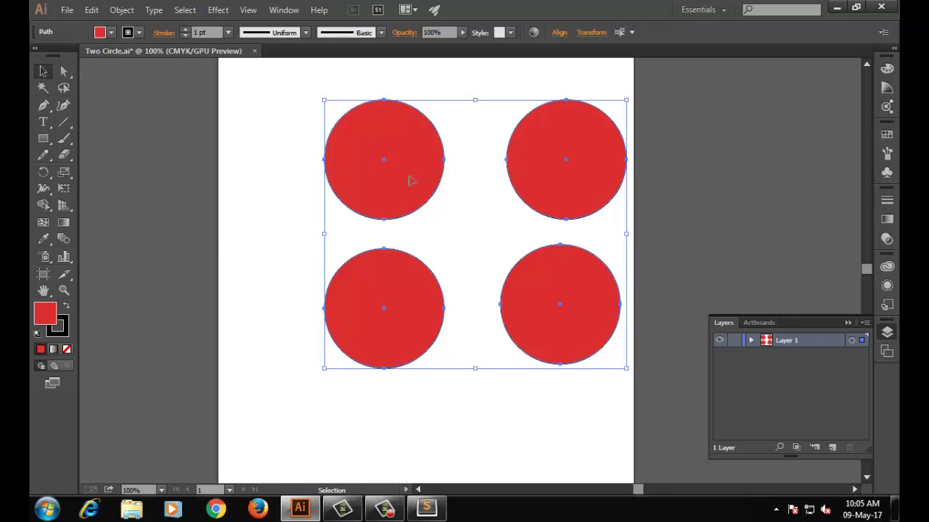
pyautogui.moveTo(410, 179); pyautogui.dragTo(393, 159)
pyautogui.moveTo(444, 216); pyautogui.dragTo(374, 139)
# - Copy the lower-left circle to the space below it and fill the copy with cyan 00EDFF
pyautogui.click(369, 322)
pyautogui.moveTo(369, 321); pyautogui.dragTo(359, 472)
pyautogui.doubleClick(45, 313)
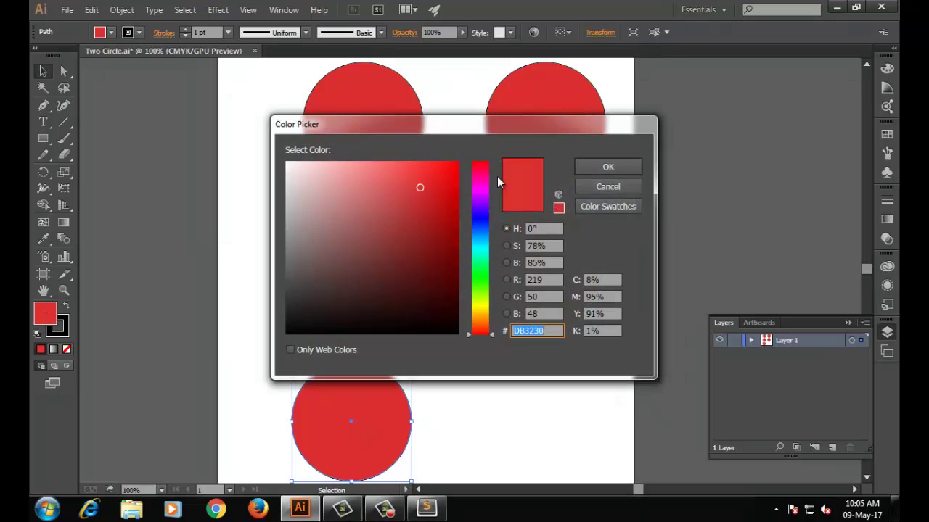
pyautogui.click(479, 247)
pyautogui.click(602, 169)
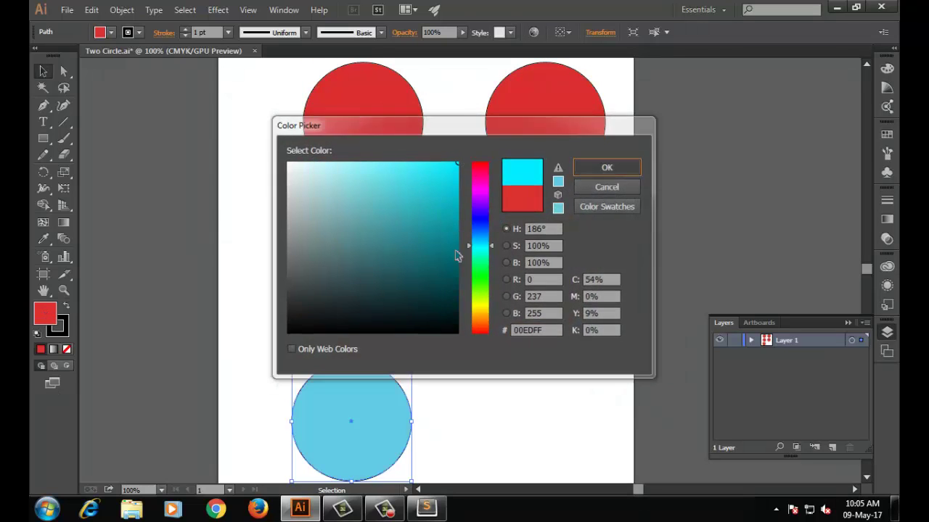
pyautogui.click(454, 380)
# - Select only the red circles with the Magic Wand, leaving out the blue one
pyautogui.click(44, 88)
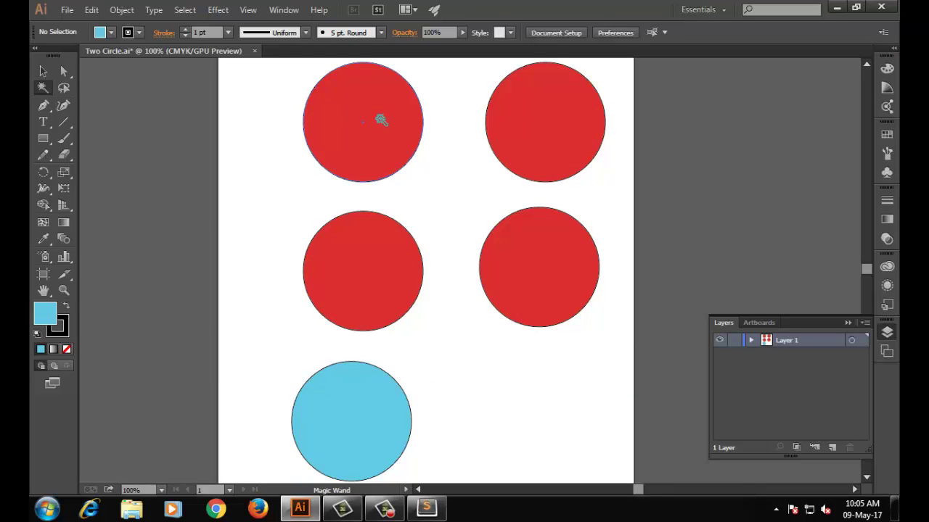
pyautogui.click(404, 108)
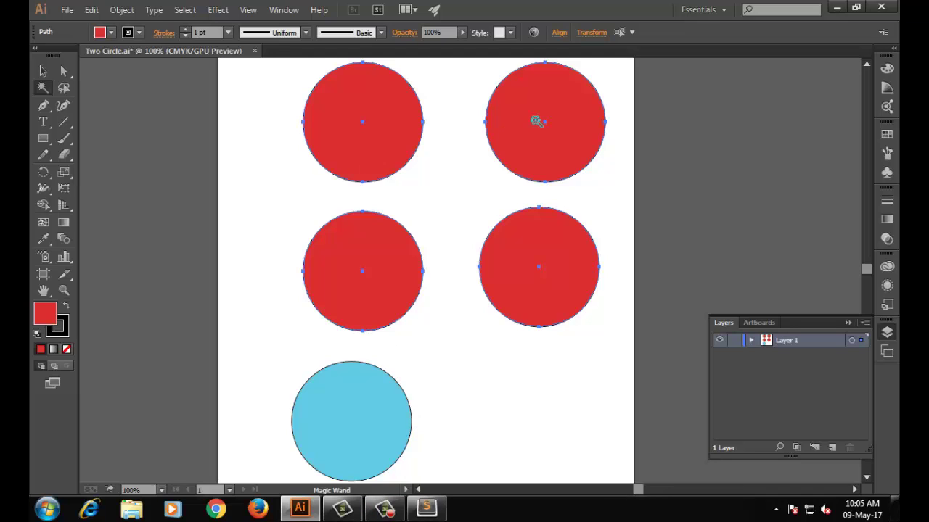
# - Deselect the red circles, select the upper-left red circle and the blue circle individually with the Selection tool, and clear the selection
pyautogui.click(48, 72)
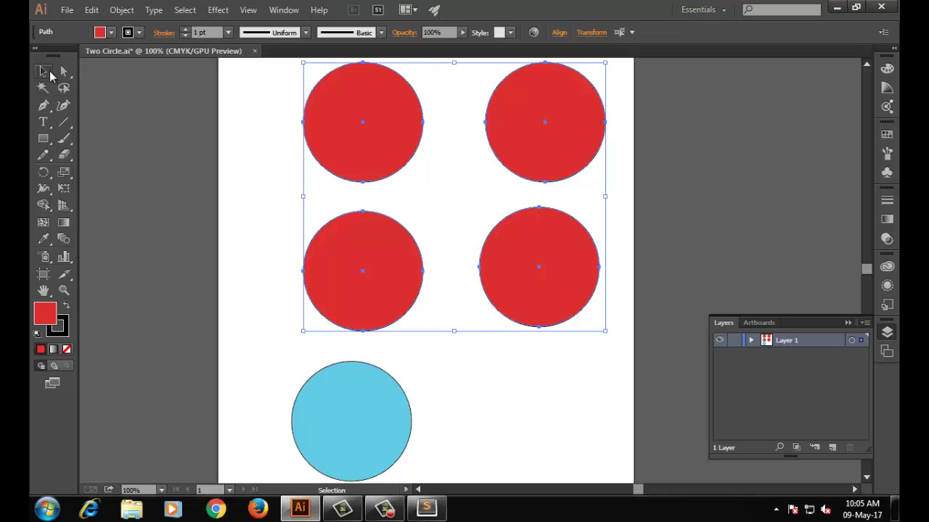
pyautogui.click(267, 153)
pyautogui.click(343, 142)
pyautogui.click(374, 436)
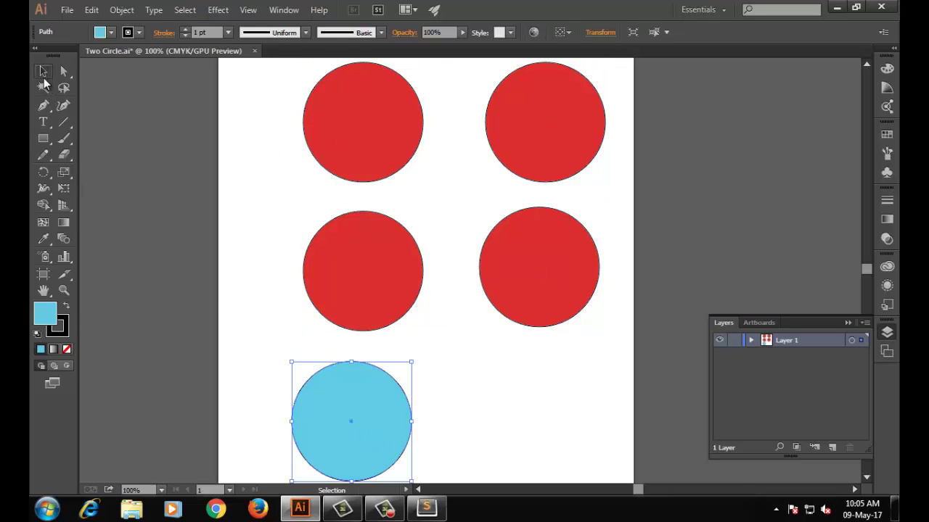
pyautogui.click(259, 109)
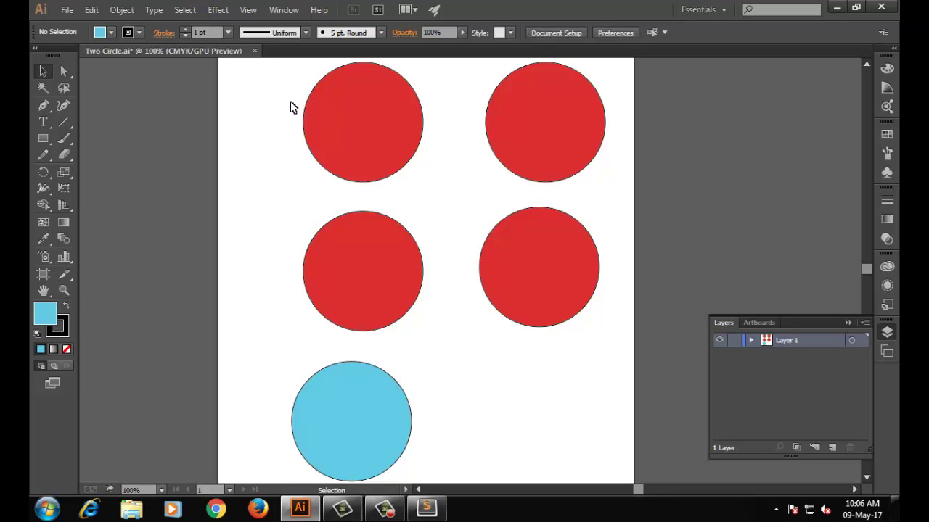
# - Select all four red circles by colour with the Magic Wand and switch to the Selection tool with them still selected
pyautogui.click(42, 88)
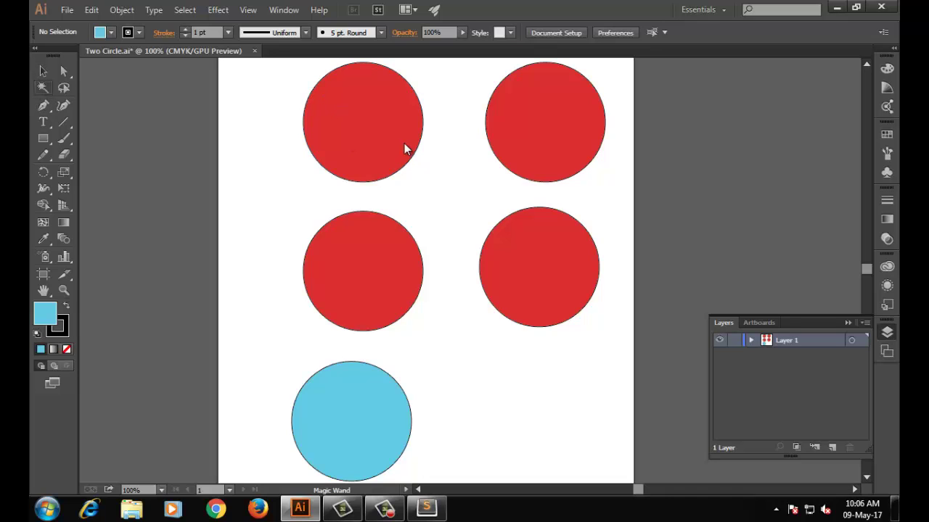
pyautogui.click(353, 130)
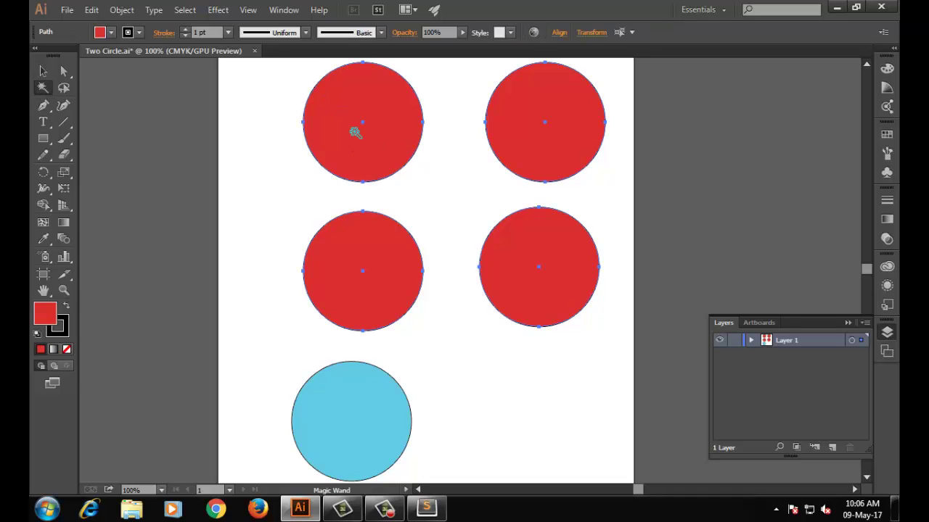
pyautogui.click(43, 70)
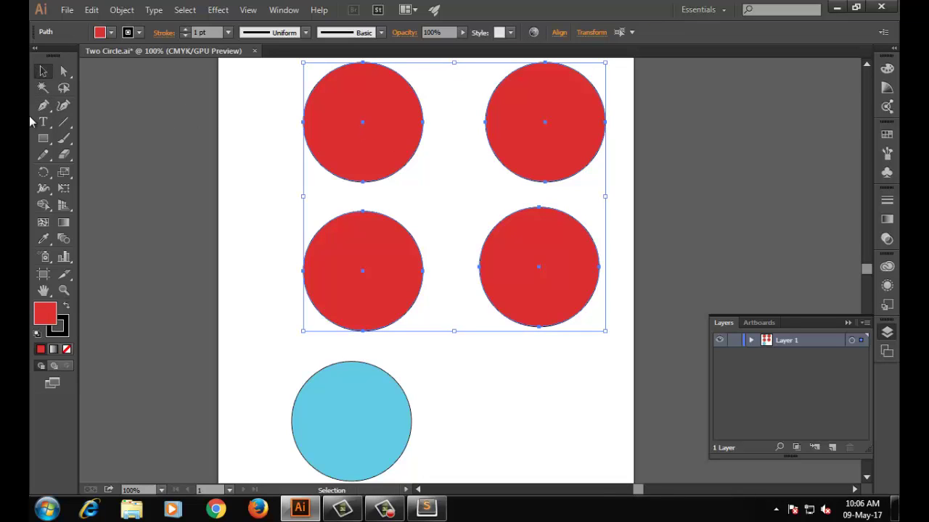
pyautogui.click(43, 88)
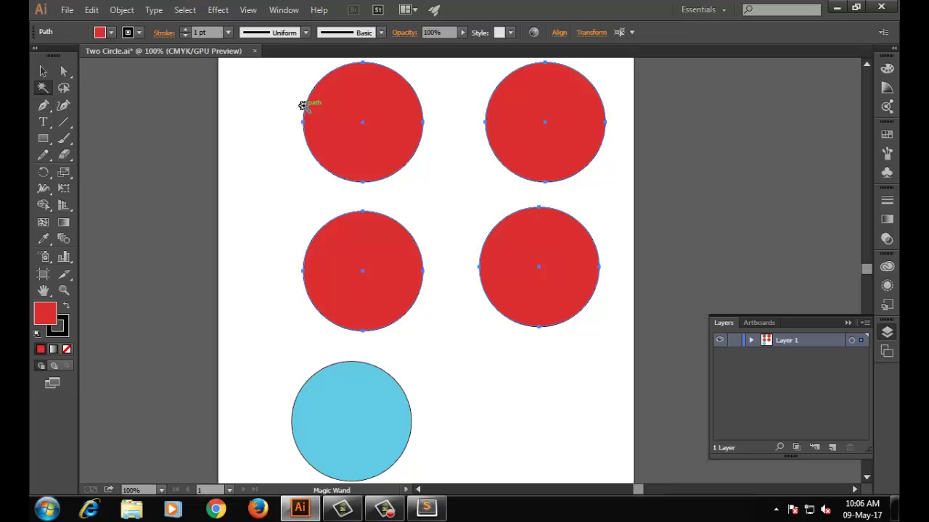
pyautogui.click(42, 72)
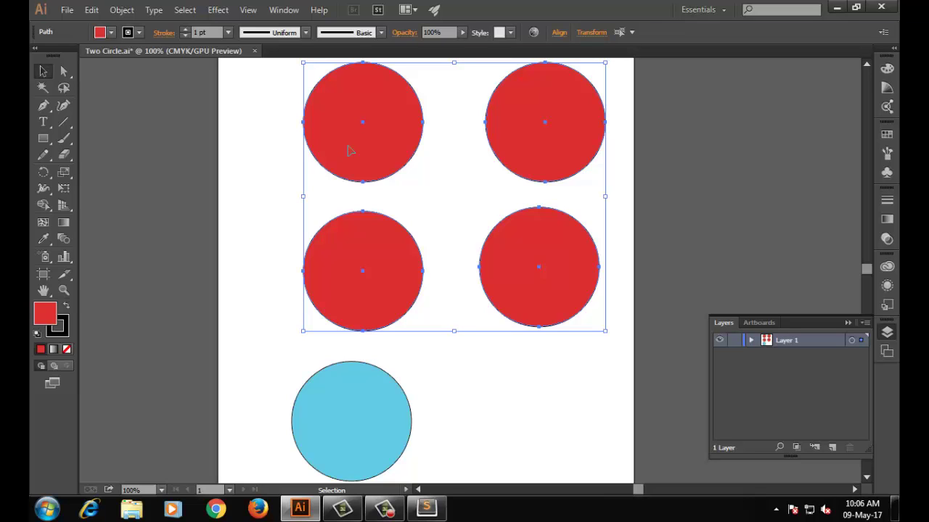
pyautogui.click(40, 86)
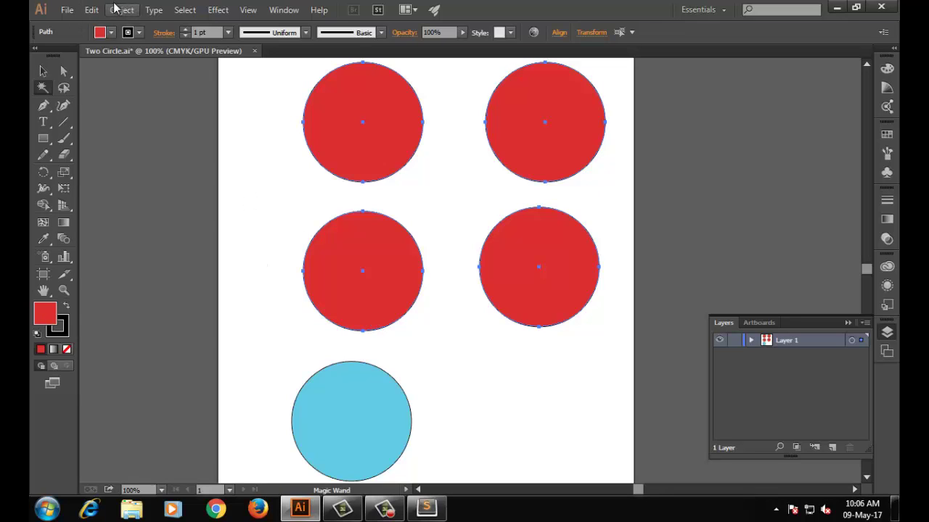
pyautogui.click(43, 72)
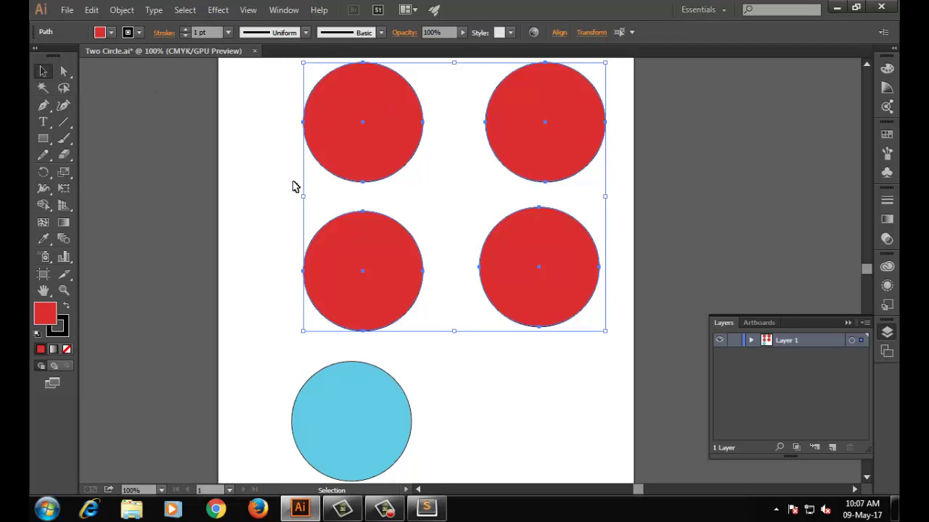
# - Clear the selection, reselect the four red circles with the Magic Wand, and deselect them with the Selection tool
pyautogui.click(283, 131)
pyautogui.press('y')
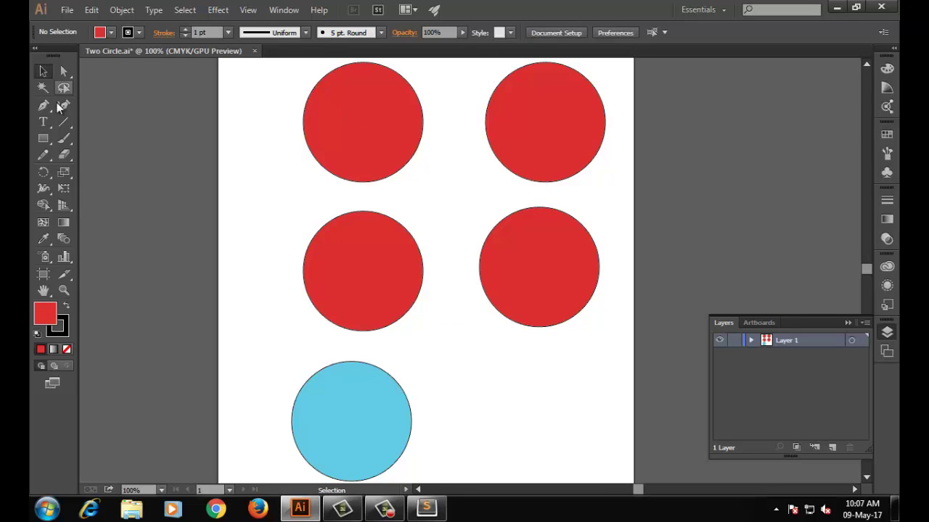
pyautogui.click(405, 122)
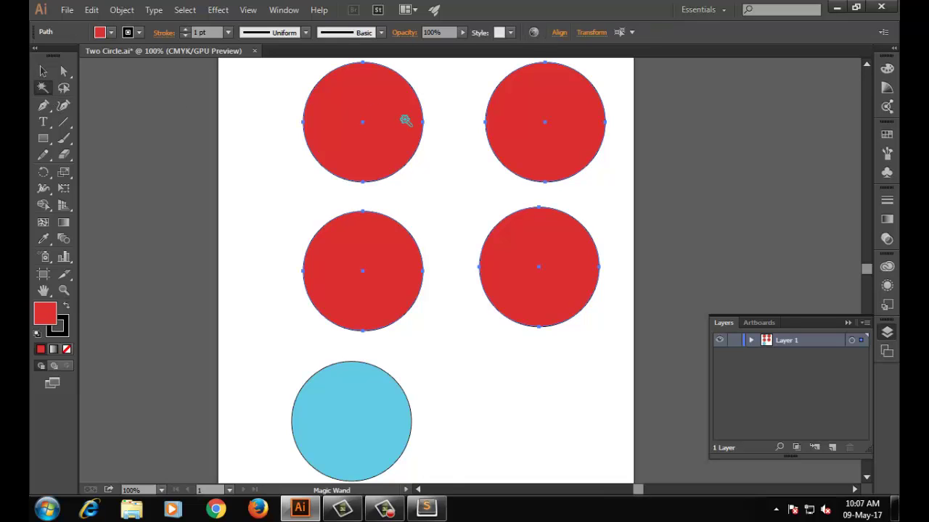
pyautogui.click(43, 71)
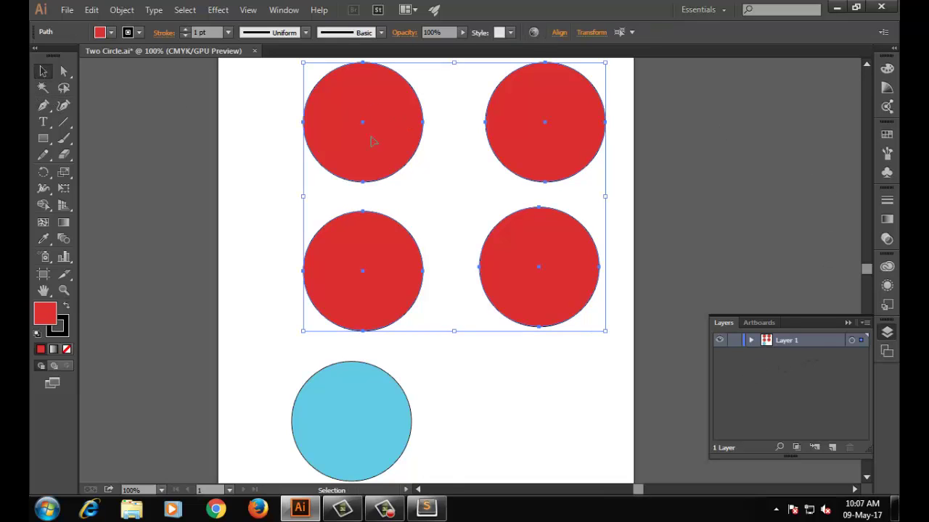
pyautogui.click(285, 138)
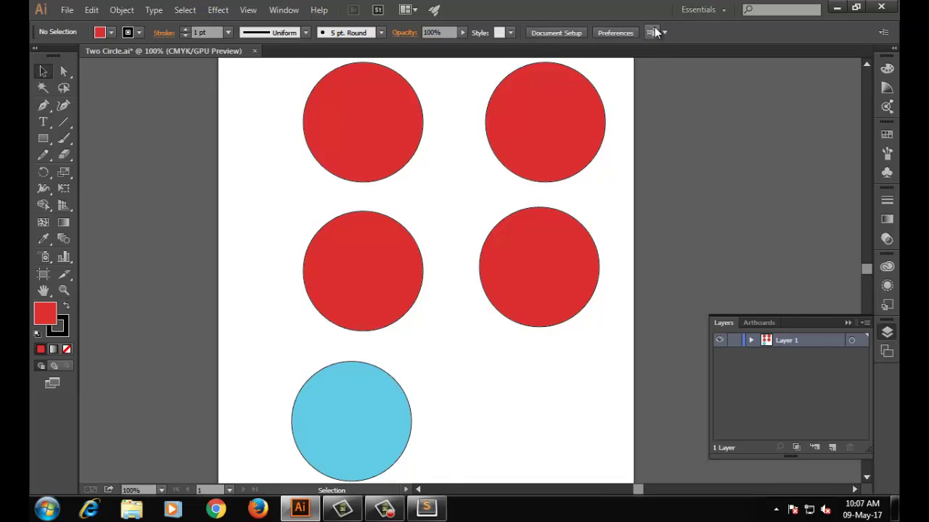
# - Pick up the upper-left red circle's attributes, select all objects with a similar Fill Color, and clear the selection
pyautogui.click(378, 113)
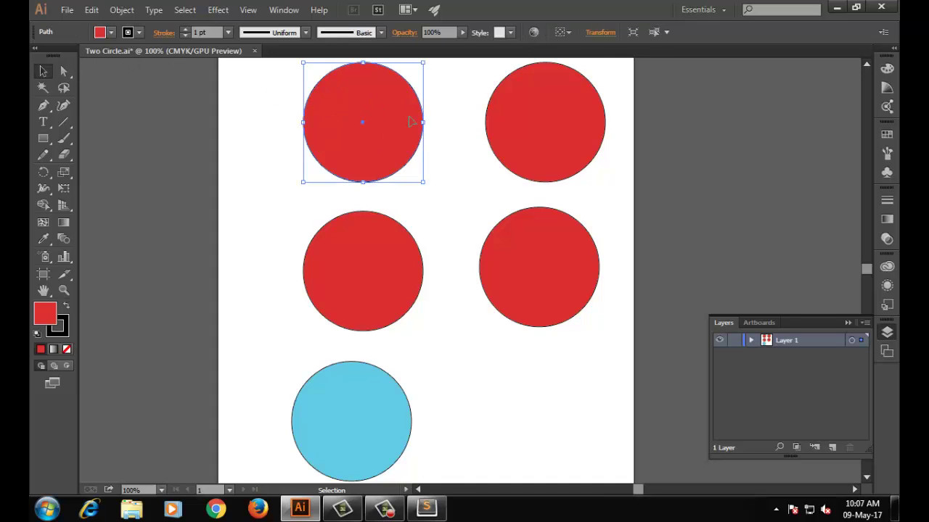
pyautogui.click(248, 183)
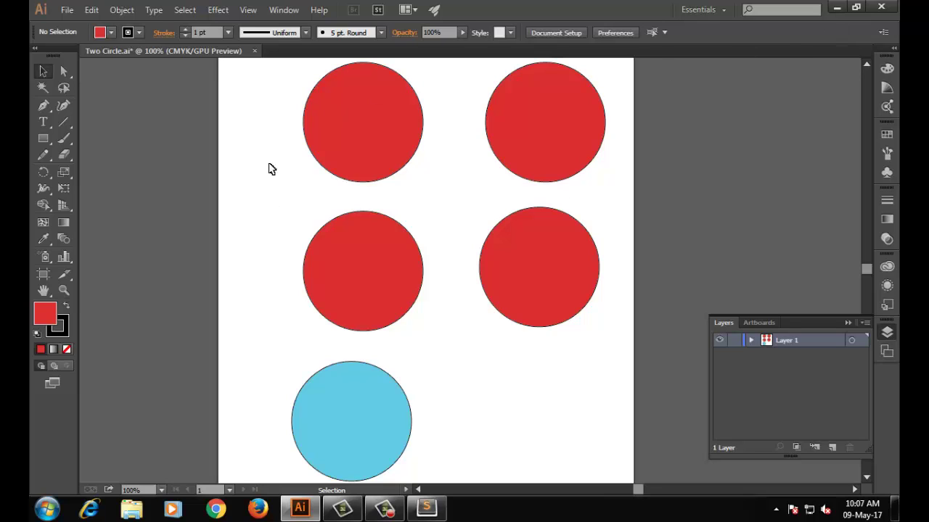
pyautogui.click(662, 31)
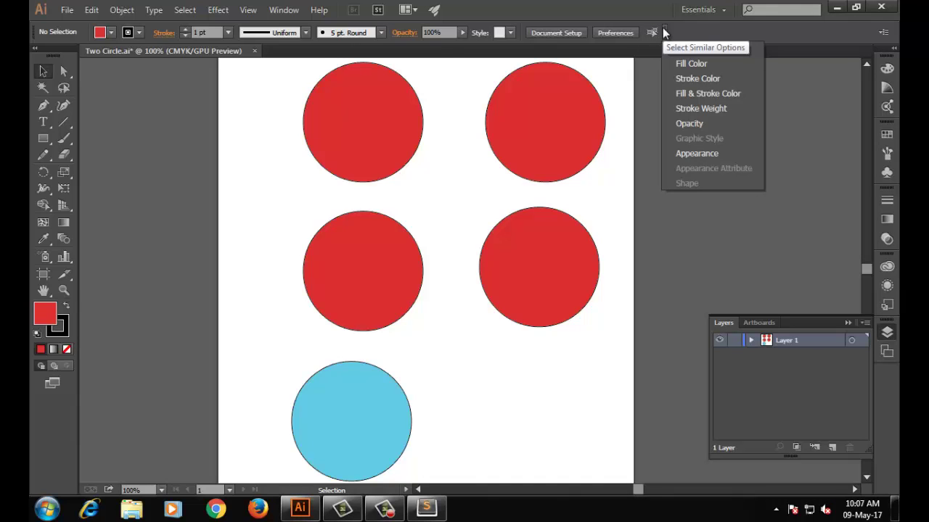
pyautogui.click(695, 63)
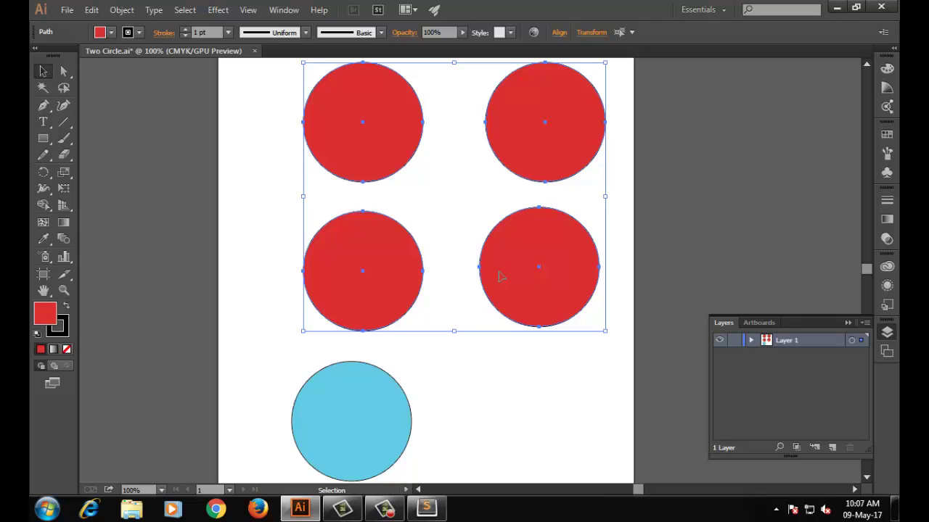
pyautogui.click(614, 75)
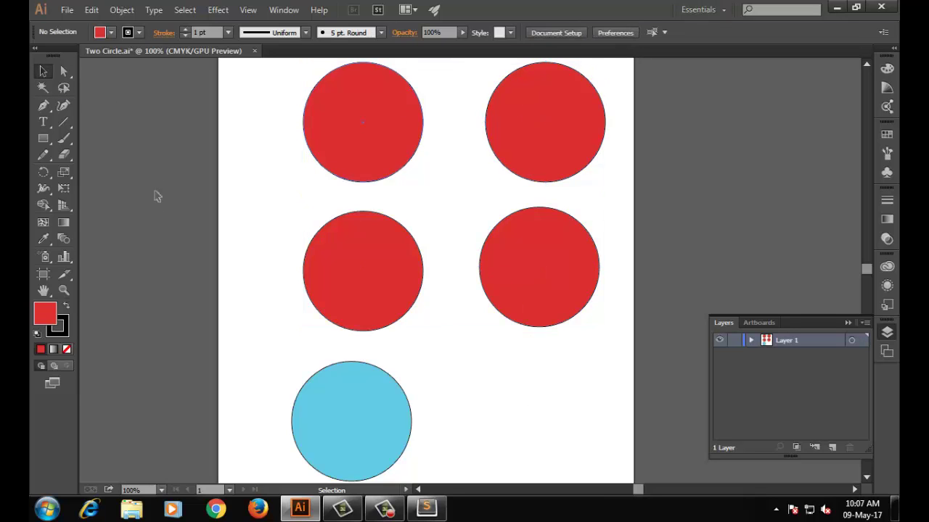
# - Select every circle, including the blue one, by similar Stroke Color
pyautogui.click(664, 31)
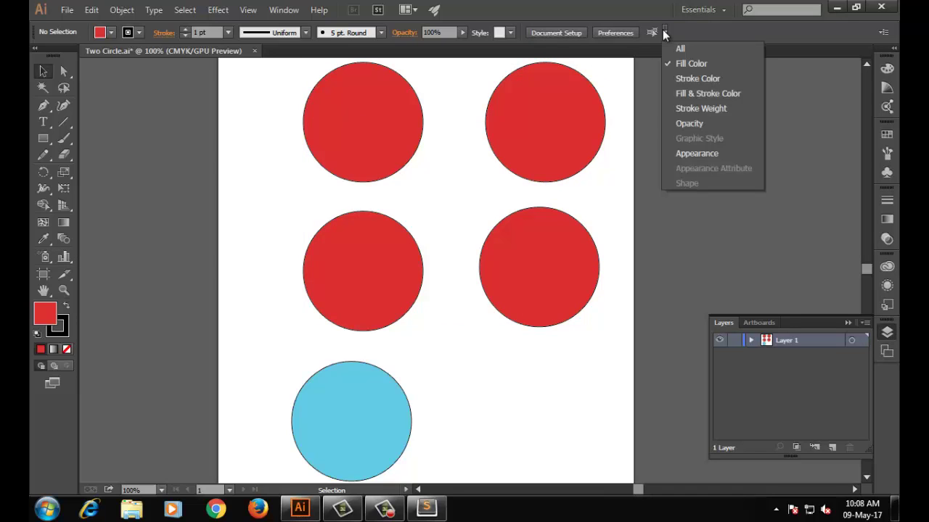
pyautogui.click(514, 385)
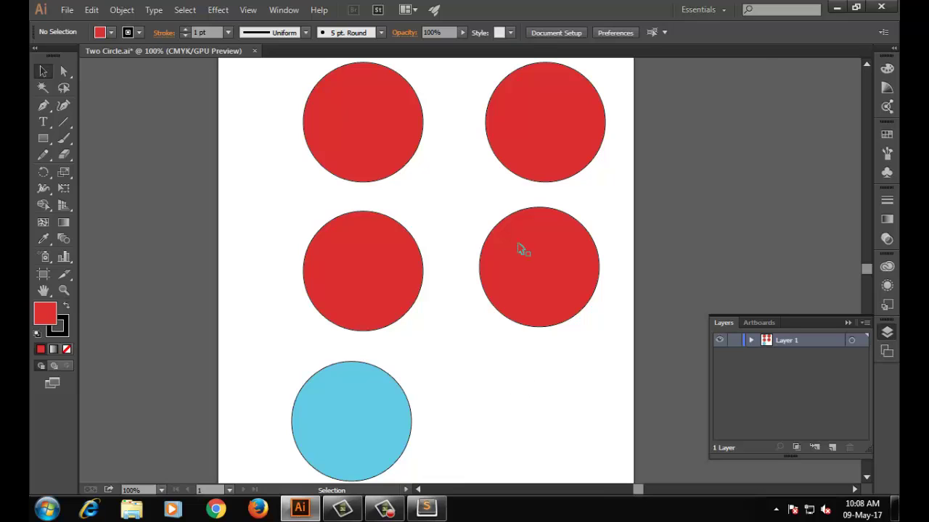
pyautogui.click(665, 33)
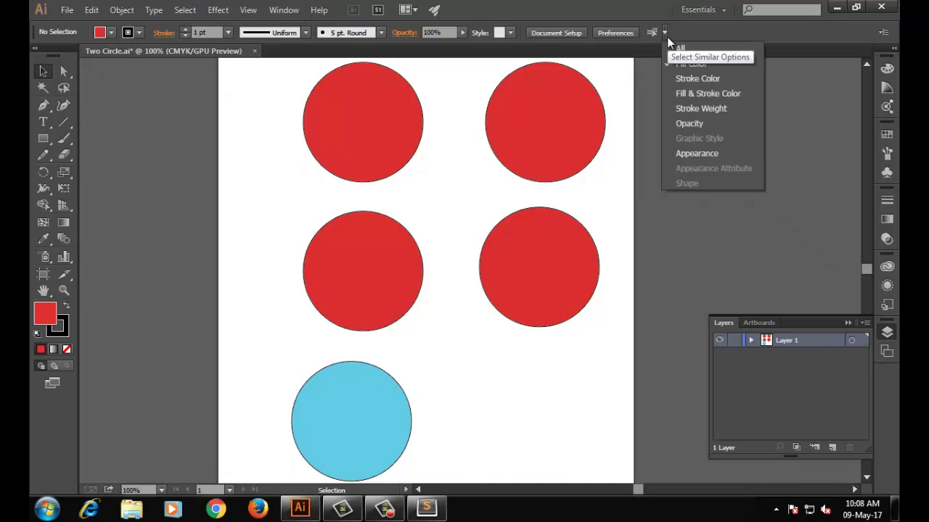
pyautogui.click(701, 79)
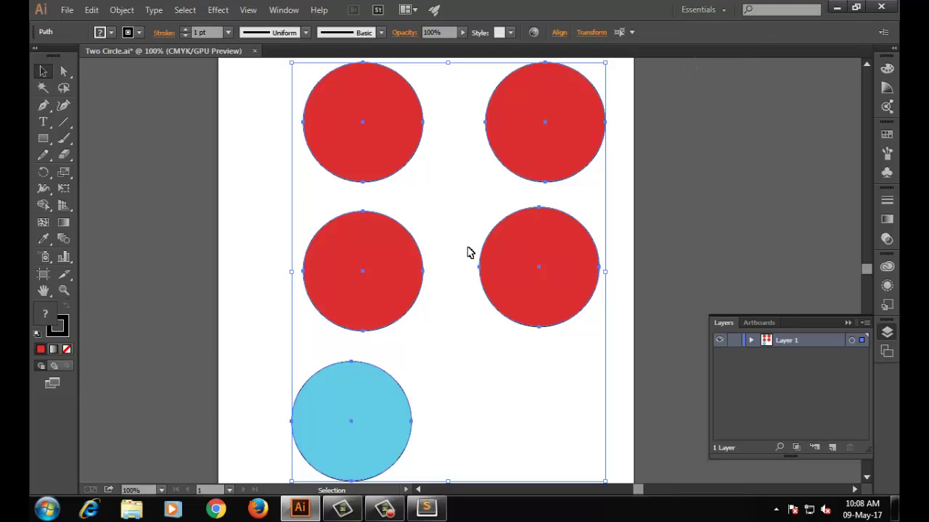
pyautogui.click(630, 33)
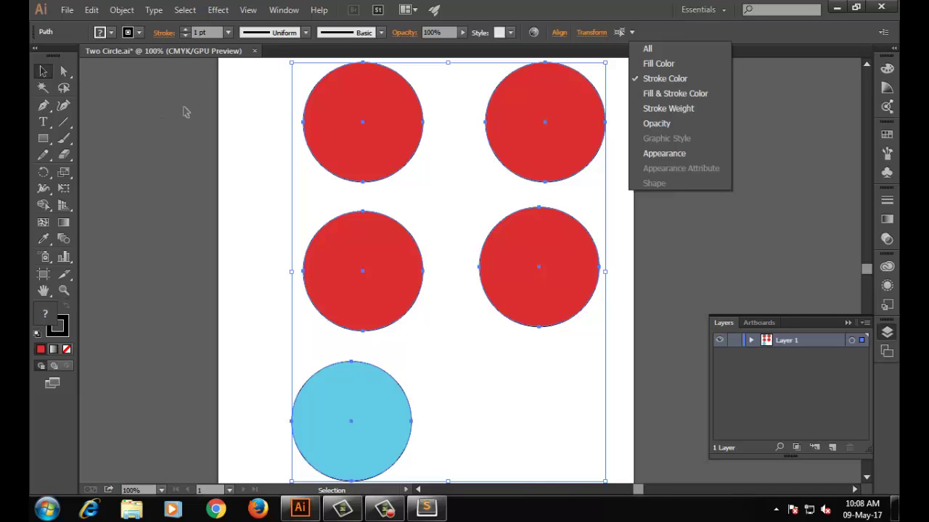
# - Fill all five selected circles with dark green and undo the fill
pyautogui.doubleClick(58, 328)
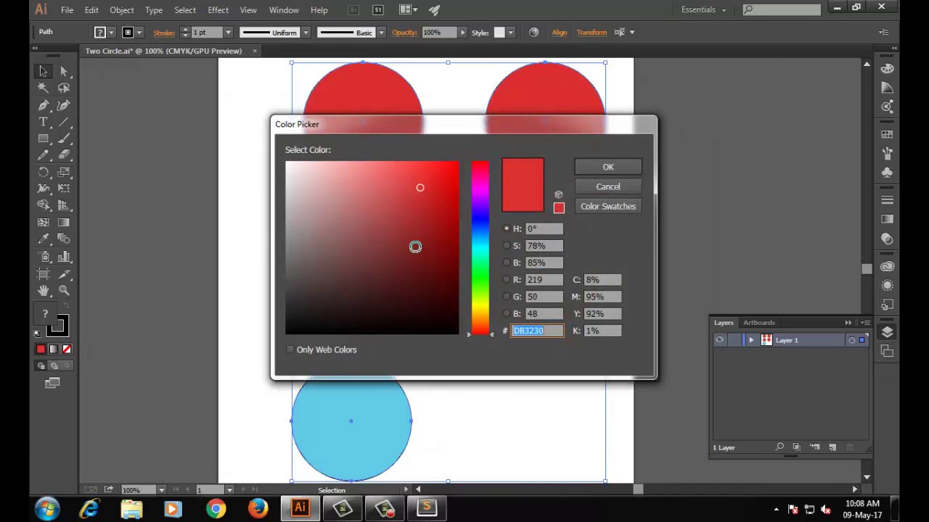
pyautogui.click(479, 271)
pyautogui.click(432, 238)
pyautogui.click(587, 168)
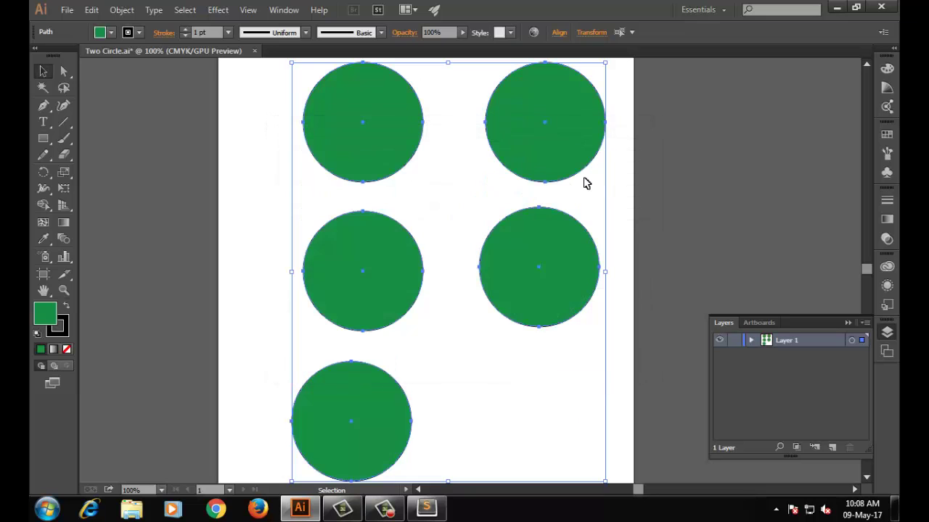
pyautogui.hotkey('ctrl', 'z')
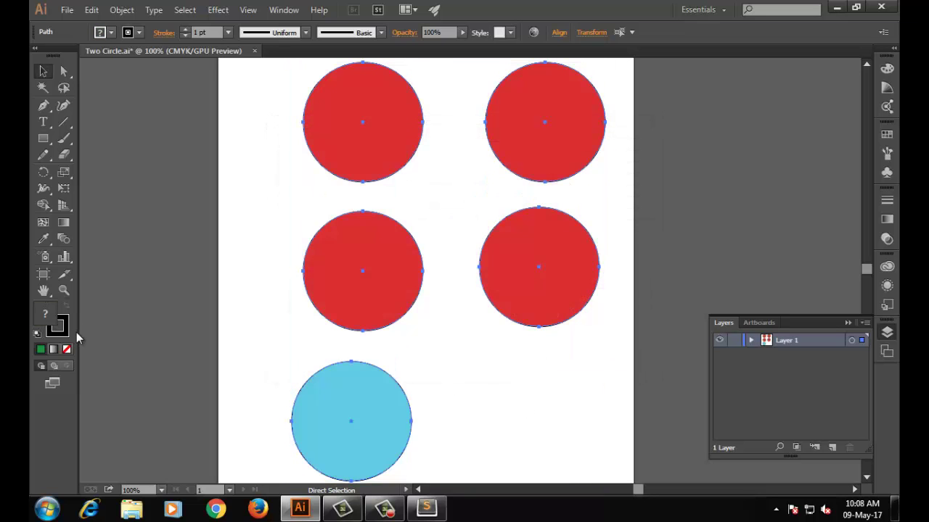
# - Set the stroke colour of the five selected circles to bright yellow
pyautogui.doubleClick(57, 326)
pyautogui.click(397, 324)
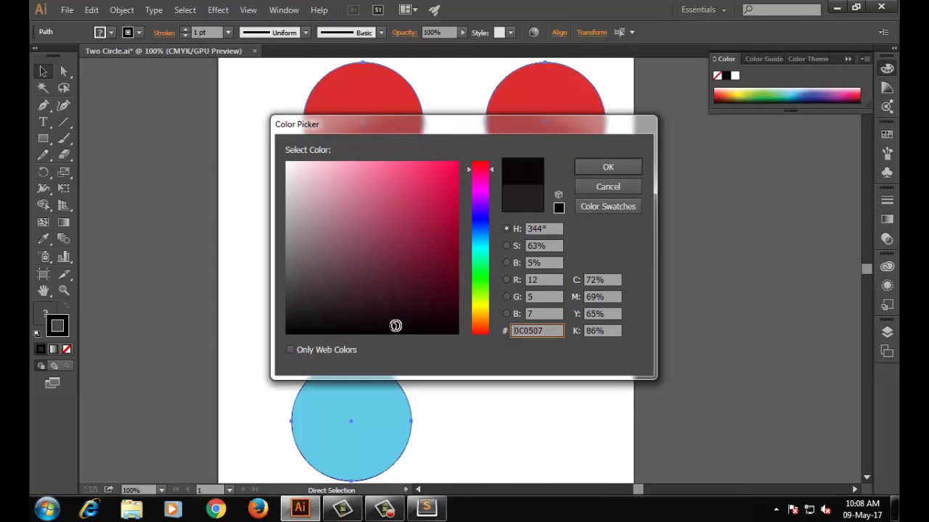
pyautogui.click(480, 162)
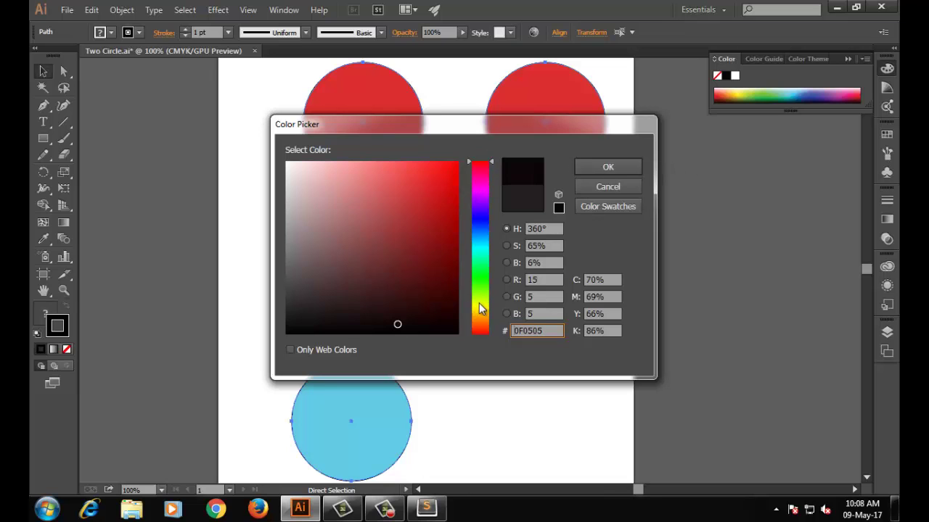
pyautogui.click(481, 306)
pyautogui.click(457, 164)
pyautogui.click(602, 168)
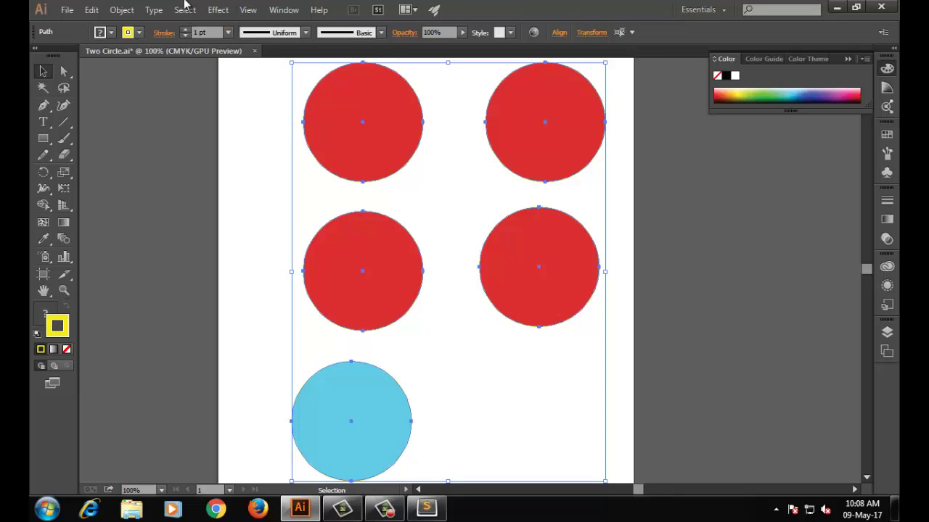
# - Raise the stroke weight of the selected circles to 44 pt and deselect them
pyautogui.click(185, 30)
pyautogui.click(186, 29)
pyautogui.click(185, 30)
pyautogui.click(186, 29)
pyautogui.moveTo(186, 30); pyautogui.dragTo(186, 34)
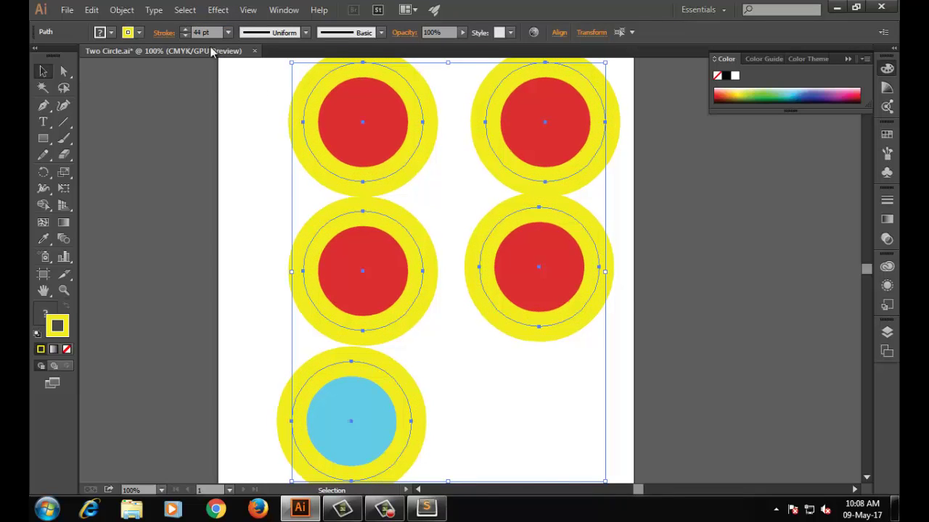
pyautogui.click(564, 452)
# - Select all five circles at 50% zoom, reduce their stroke weight to 40 pt, and clear the selection
pyautogui.scroll(-3, 509, 290)
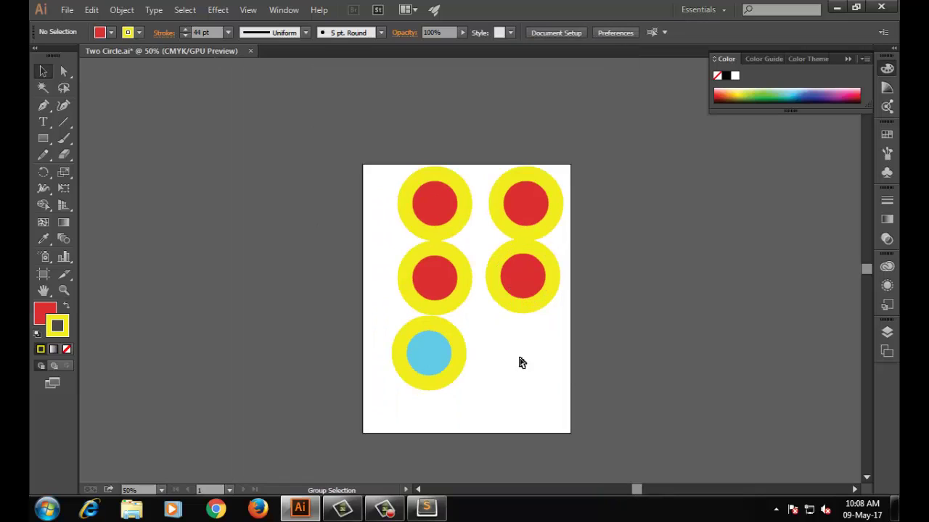
pyautogui.hotkey('ctrl', 'a')
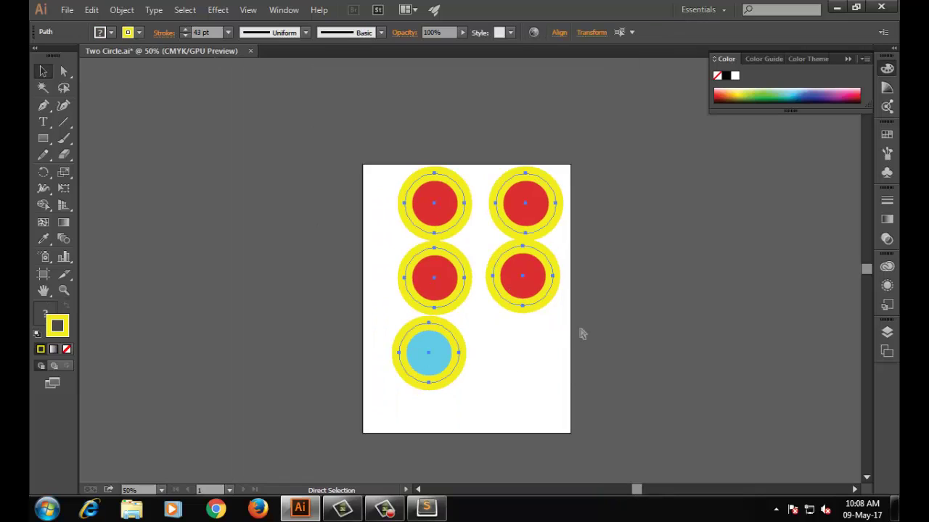
pyautogui.click(617, 33)
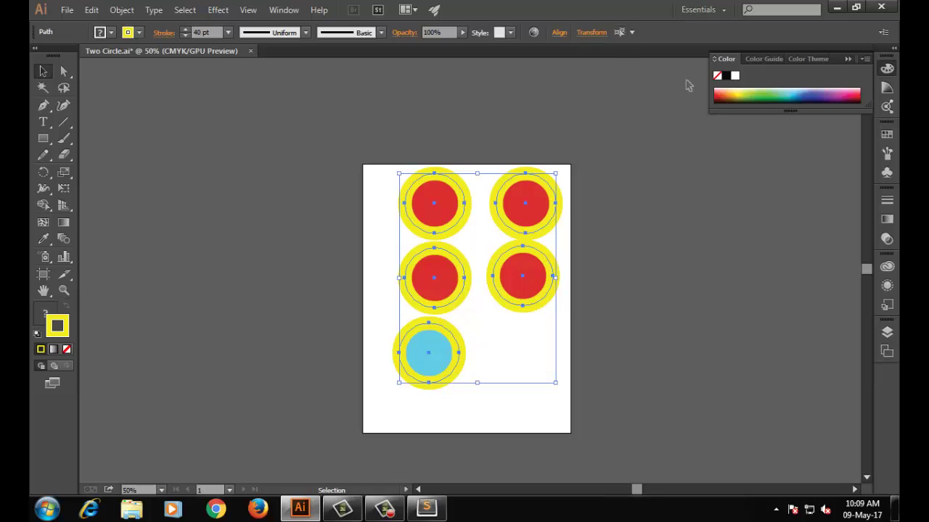
pyautogui.click(266, 413)
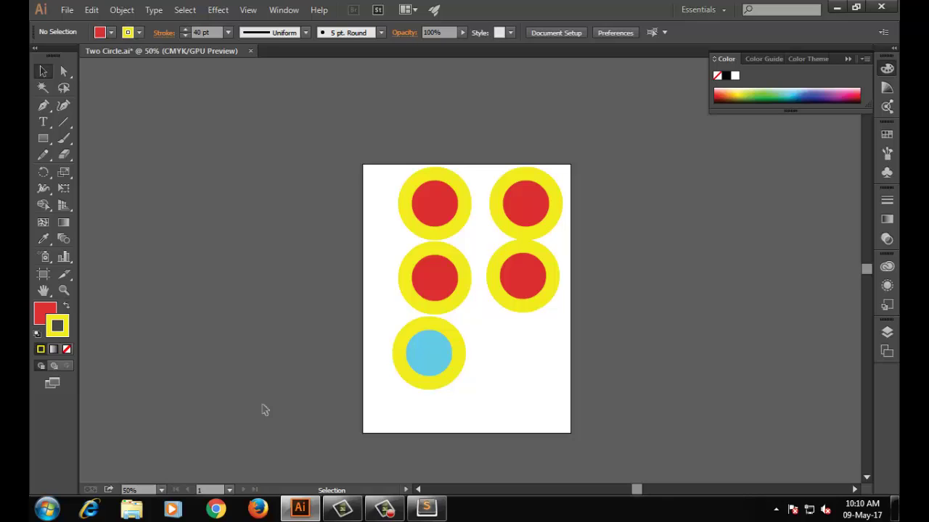
# - Switch the artwork to Outline view, select individual circles by their paths, and clear the selection
pyautogui.click(248, 9)
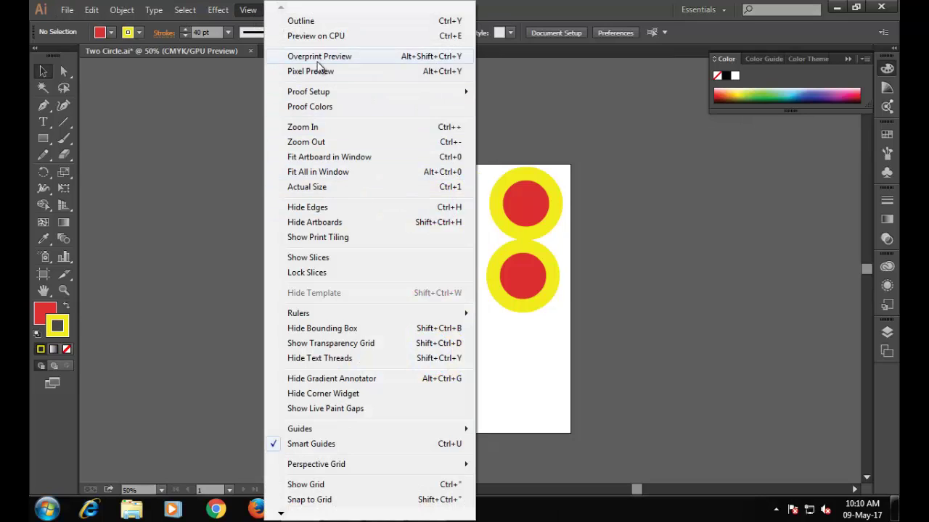
pyautogui.click(309, 23)
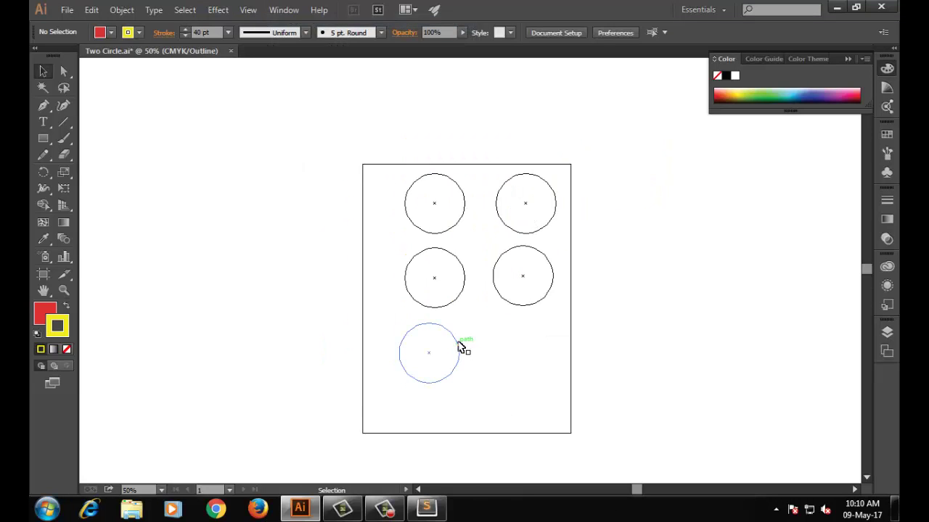
pyautogui.click(456, 226)
pyautogui.click(459, 269)
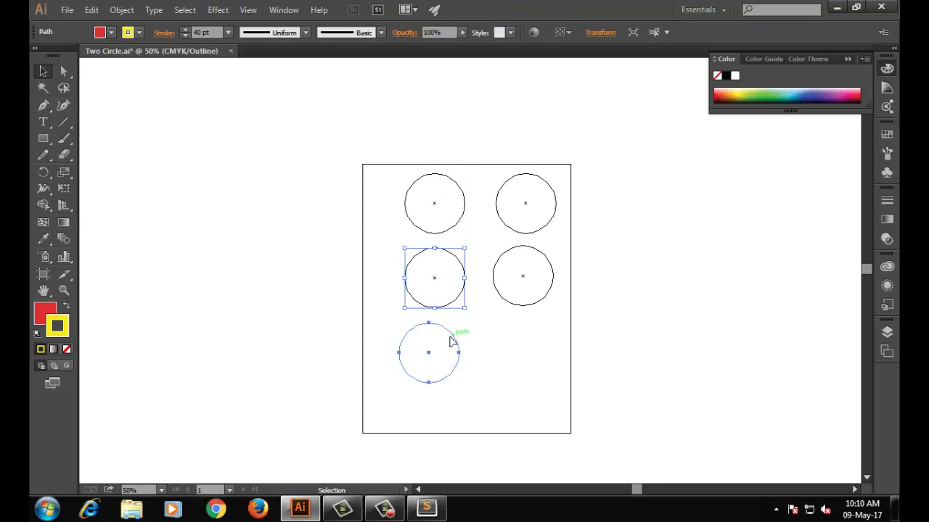
pyautogui.click(452, 332)
pyautogui.hotkey('ctrl', 'shift', 'a')
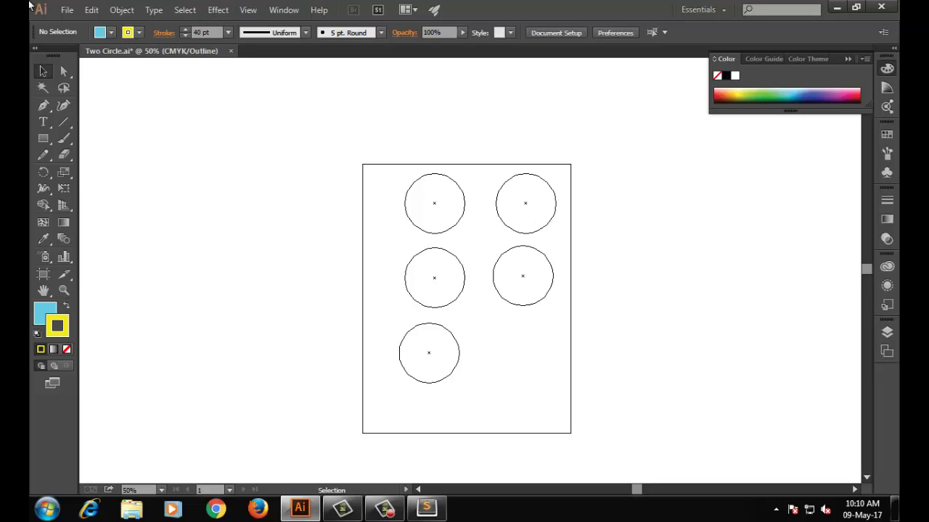
# - Return the artwork from Outline view to the full-colour preview
pyautogui.click(67, 12)
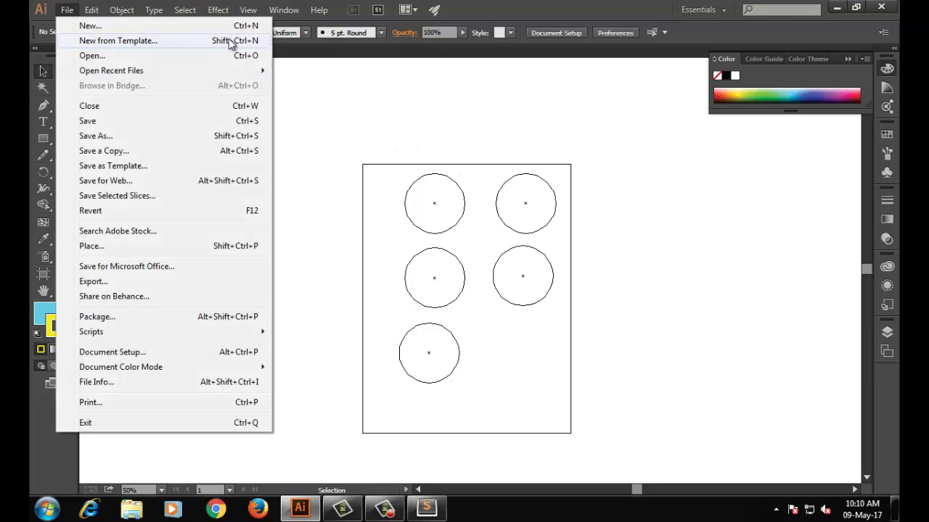
pyautogui.press('Escape')
pyautogui.hotkey('alt', 'f')
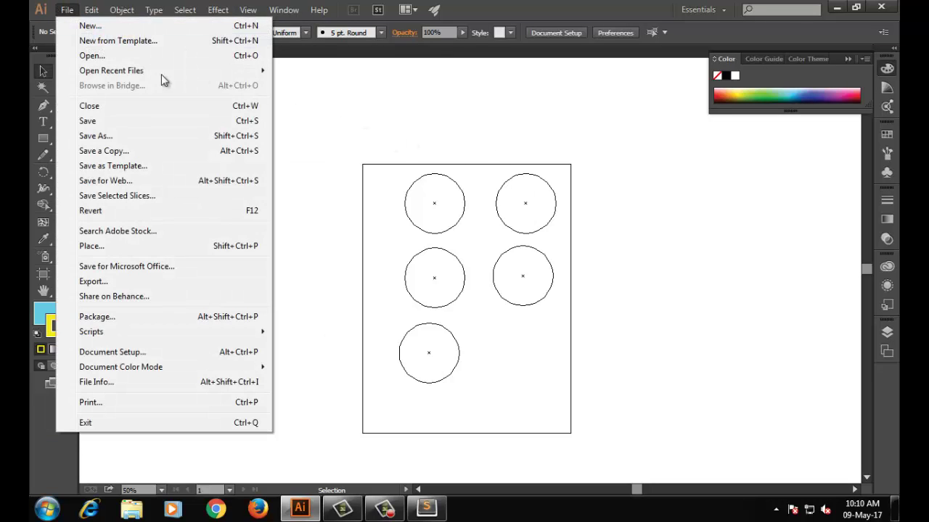
pyautogui.click(373, 94)
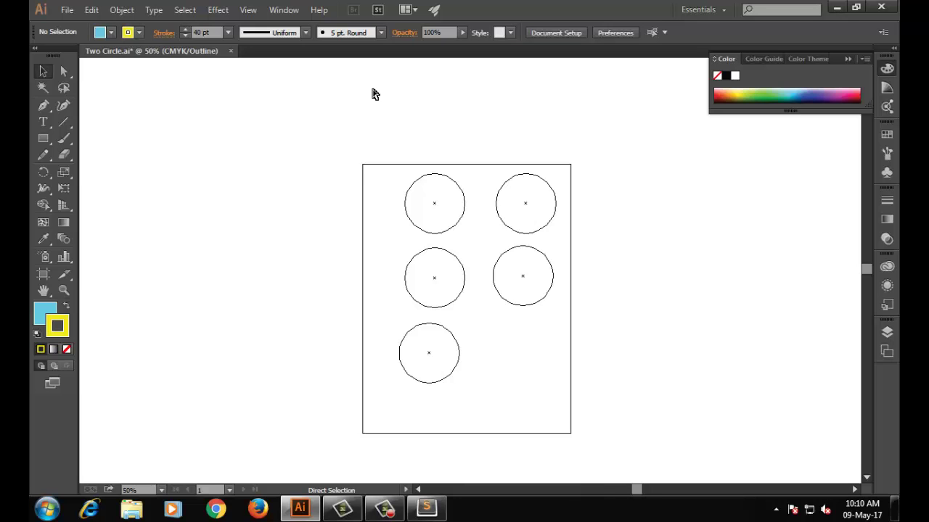
pyautogui.hotkey('ctrl', 'y')
pyautogui.click(68, 9)
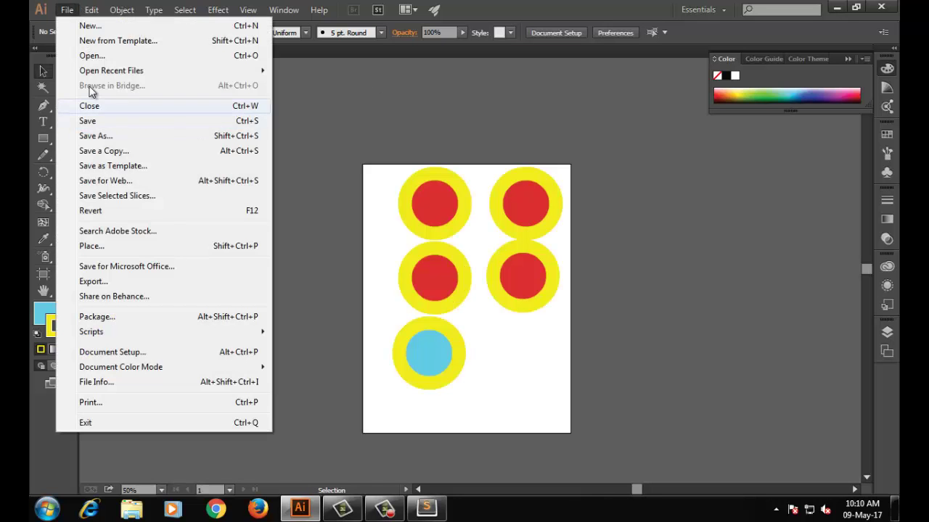
pyautogui.click(96, 52)
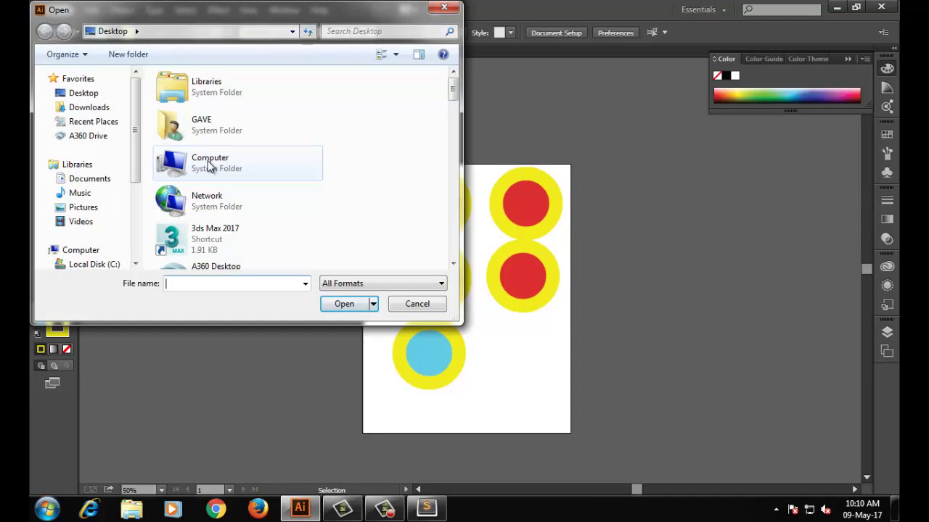
pyautogui.doubleClick(210, 164)
pyautogui.click(98, 93)
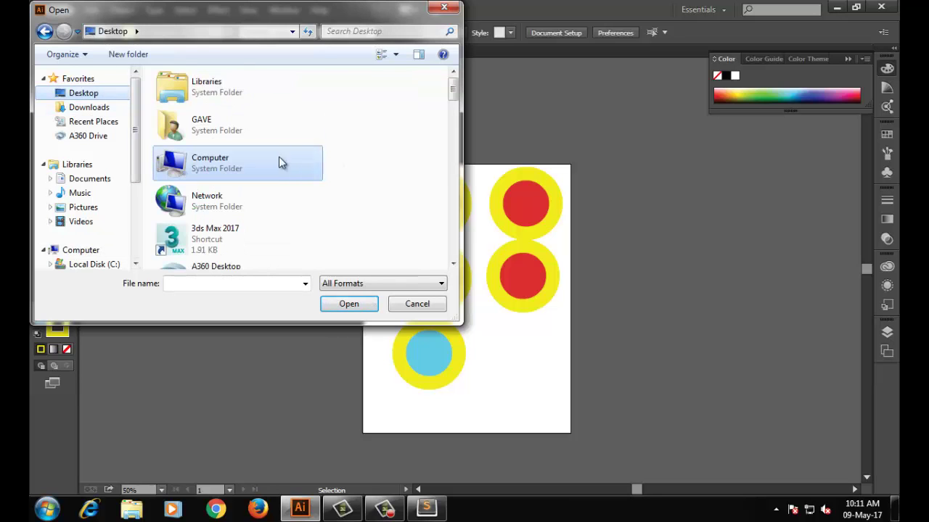
pyautogui.moveTo(452, 102); pyautogui.dragTo(441, 212)
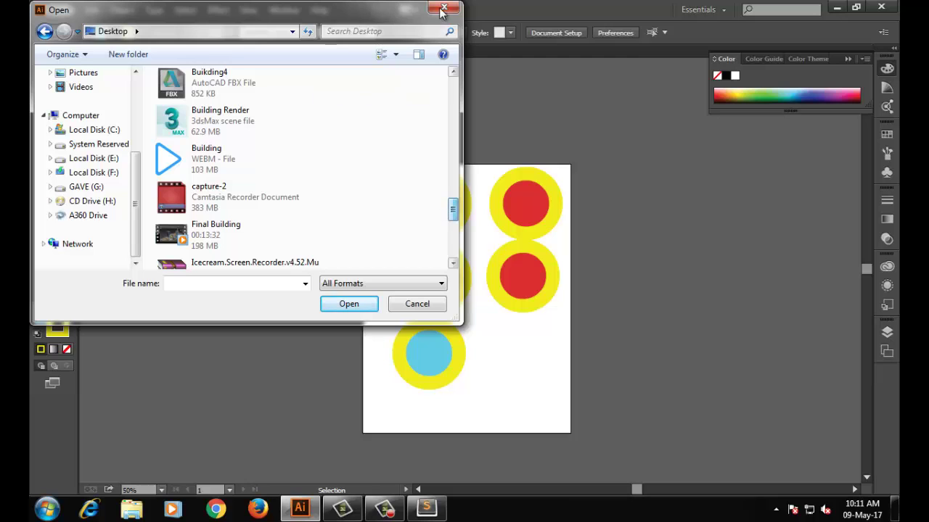
pyautogui.click(443, 7)
# - Select all five circles on the artboard and delete them
pyautogui.click(432, 205)
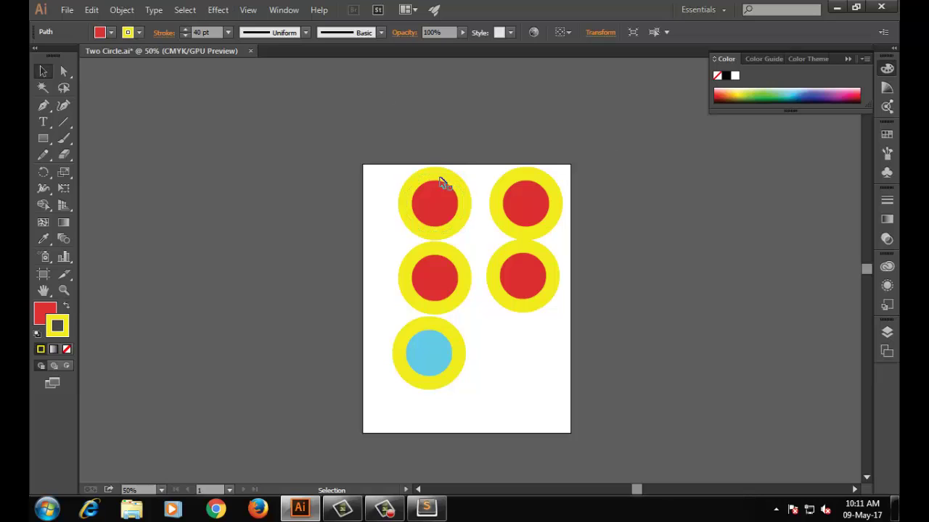
pyautogui.moveTo(350, 147); pyautogui.dragTo(615, 400)
pyautogui.click(540, 401)
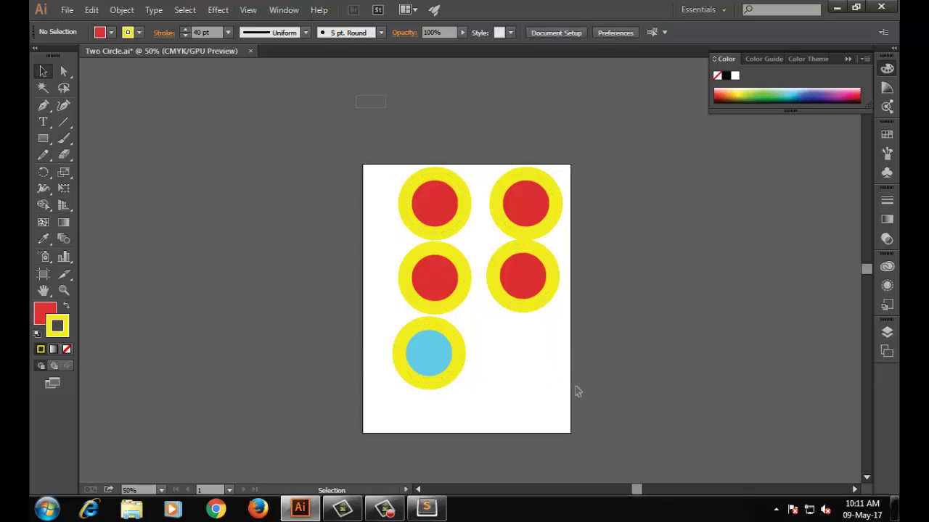
pyautogui.moveTo(391, 95); pyautogui.dragTo(621, 431)
pyautogui.click(559, 32)
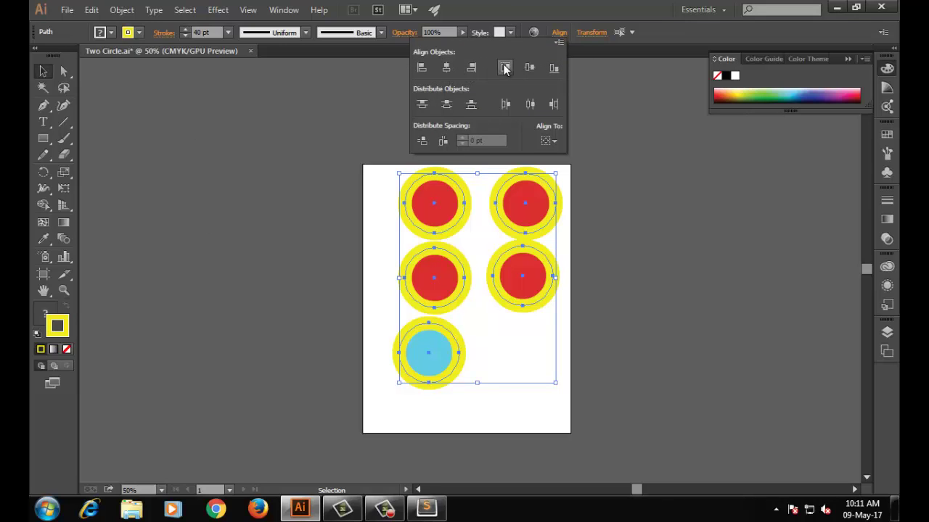
pyautogui.moveTo(382, 164); pyautogui.dragTo(555, 372)
pyautogui.press('Delete')
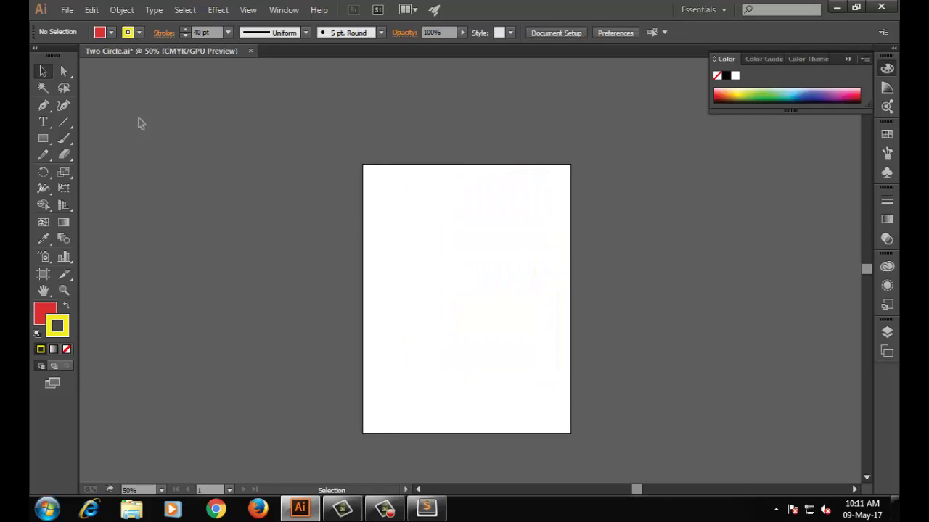
# - Draw three circles of different sizes across the middle of the artboard with the Ellipse tool
pyautogui.click(45, 138)
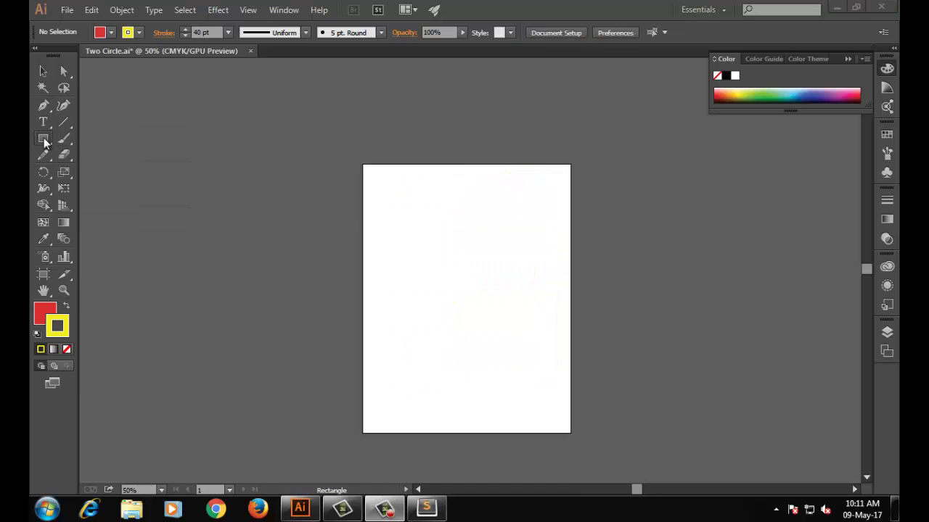
pyautogui.moveTo(45, 141); pyautogui.dragTo(110, 165)
pyautogui.moveTo(378, 281); pyautogui.dragTo(405, 297)
pyautogui.moveTo(431, 238); pyautogui.dragTo(516, 294)
# - Move the circles into a staggered row, with the largest at the right end and the smallest raised in the middle
pyautogui.click(43, 71)
pyautogui.moveTo(512, 258); pyautogui.dragTo(529, 277)
pyautogui.click(450, 286)
pyautogui.moveTo(383, 292)
pyautogui.mouseDown()
pyautogui.moveTo(426, 323)
pyautogui.moveTo(385, 288)
pyautogui.mouseUp()
pyautogui.moveTo(522, 303); pyautogui.dragTo(543, 302)
pyautogui.moveTo(419, 237); pyautogui.dragTo(441, 278)
# - Select the three circles, set alignment to Align to Artboard, align them to the artboard's bottom edge, and deselect them
pyautogui.moveTo(312, 208); pyautogui.dragTo(634, 375)
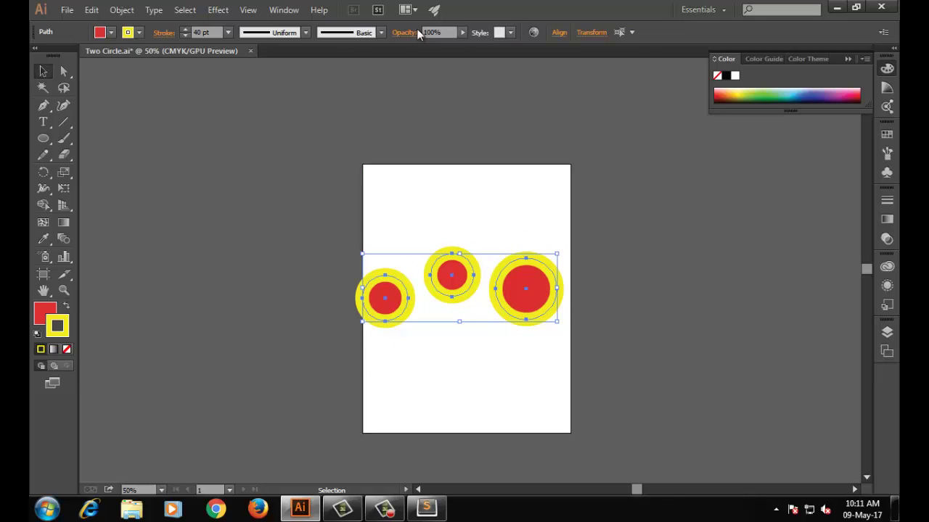
pyautogui.click(558, 33)
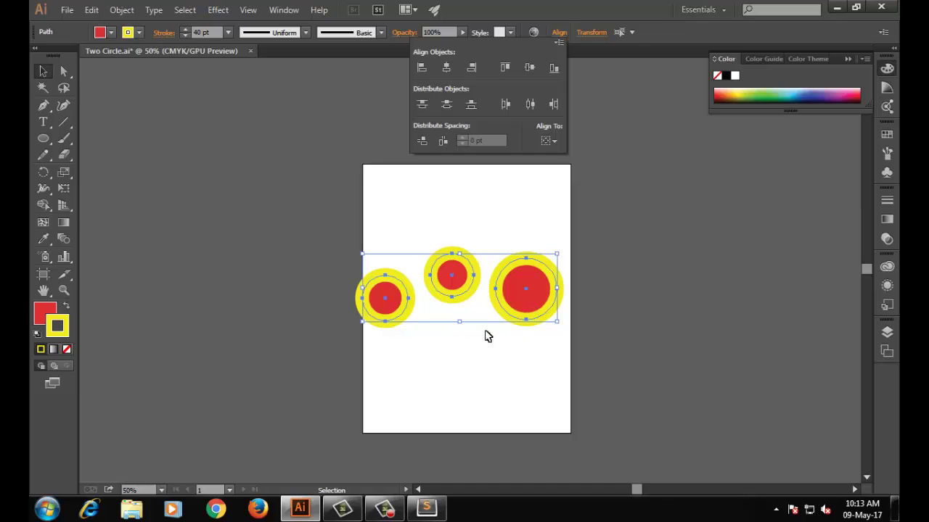
pyautogui.click(552, 142)
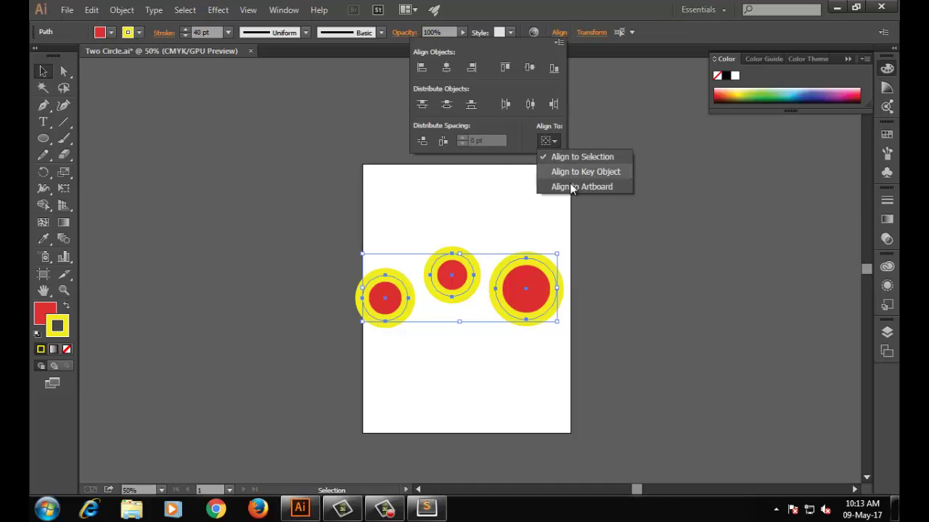
pyautogui.click(571, 184)
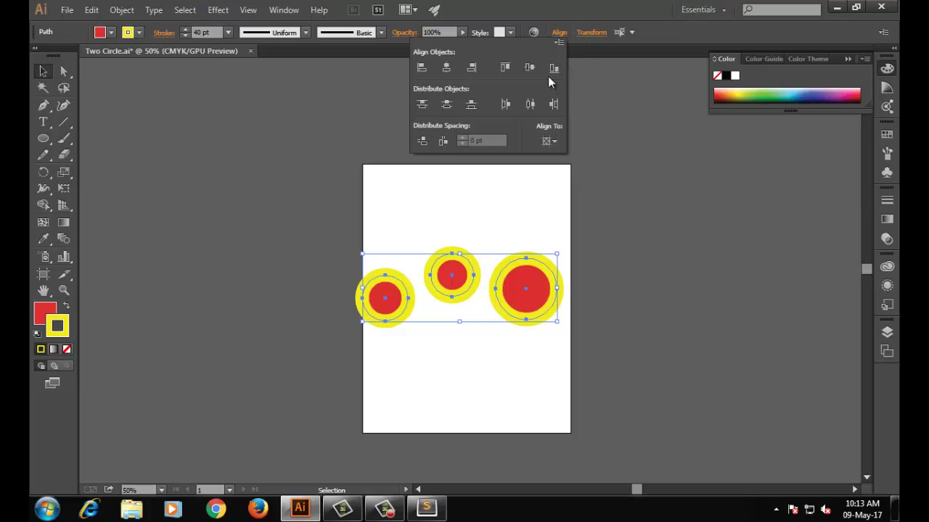
pyautogui.click(554, 142)
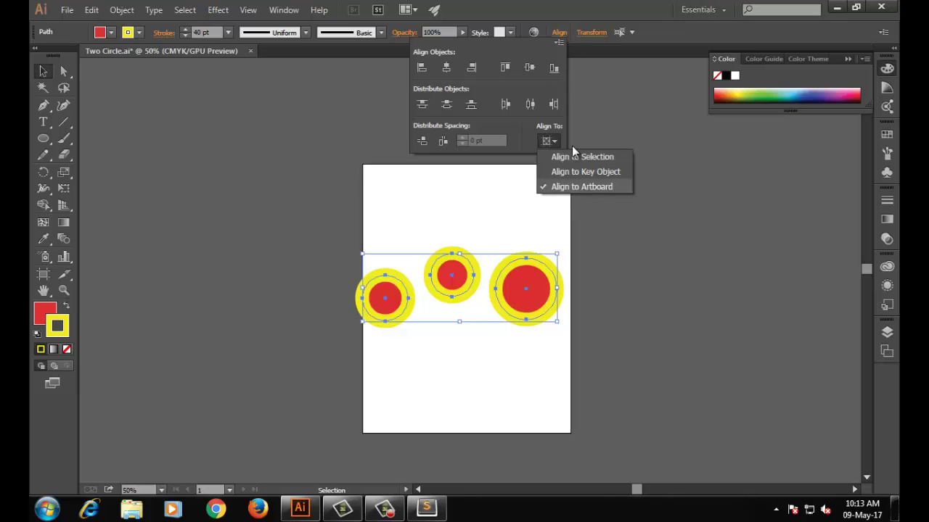
pyautogui.click(554, 68)
pyautogui.click(554, 67)
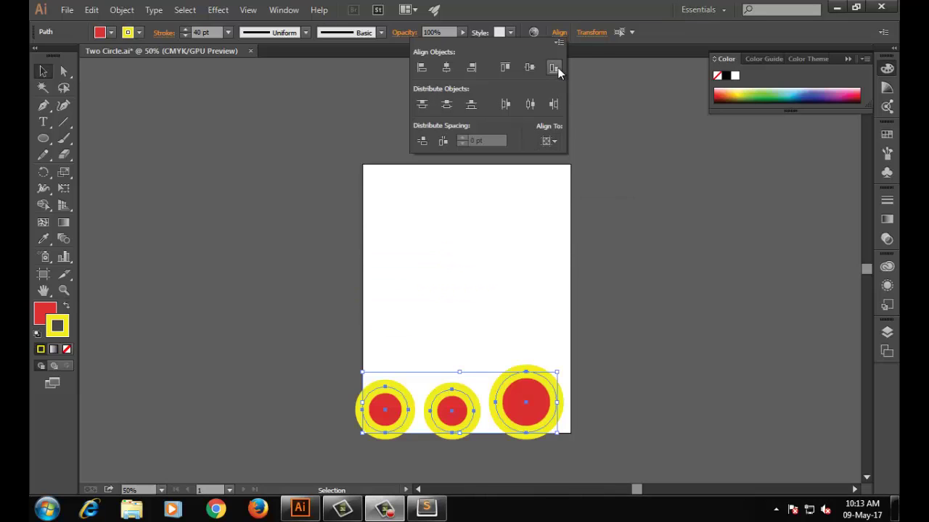
pyautogui.click(628, 344)
pyautogui.click(523, 456)
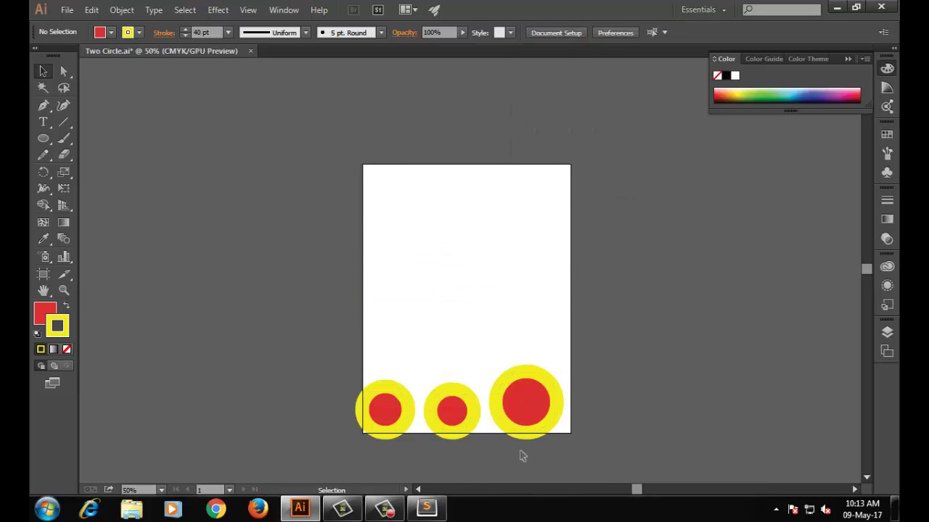
# - Reduce the stroke weight of the three circles to 4 pt and deselect them
pyautogui.moveTo(333, 348); pyautogui.dragTo(555, 448)
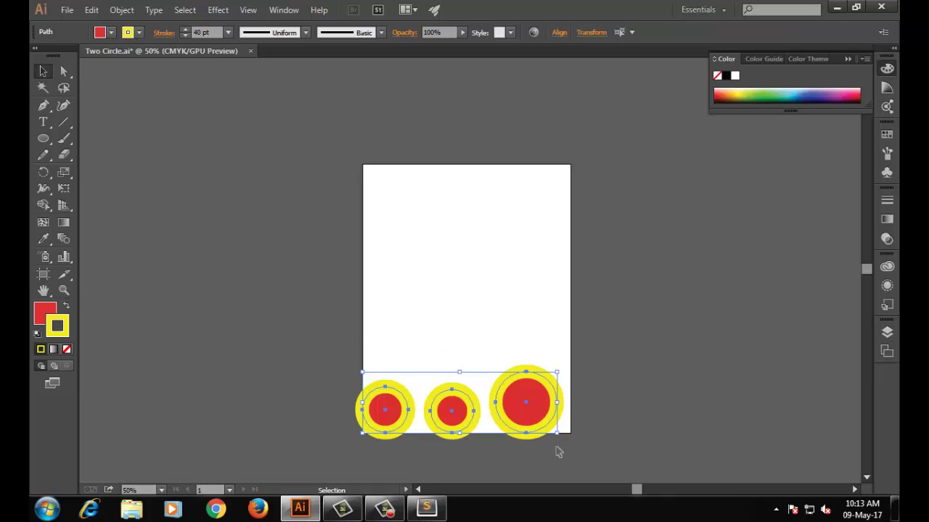
pyautogui.click(602, 458)
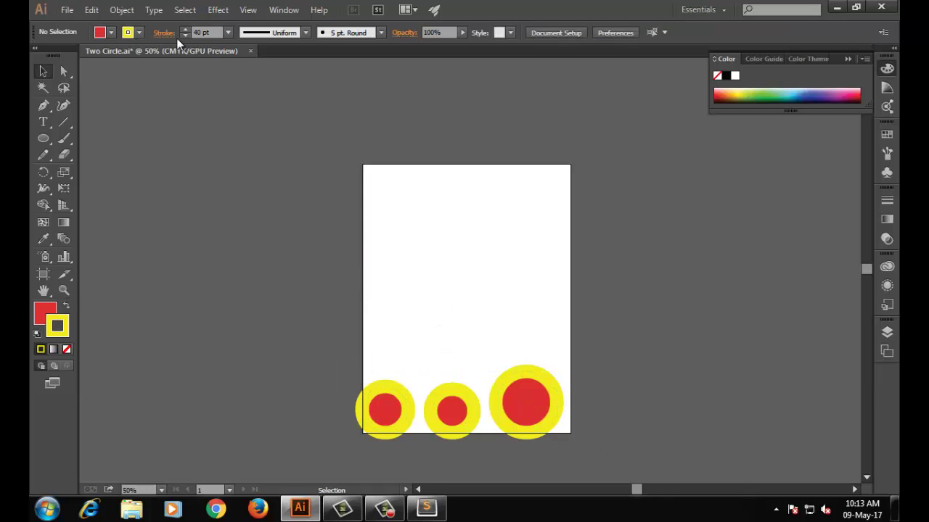
pyautogui.moveTo(298, 334); pyautogui.dragTo(582, 455)
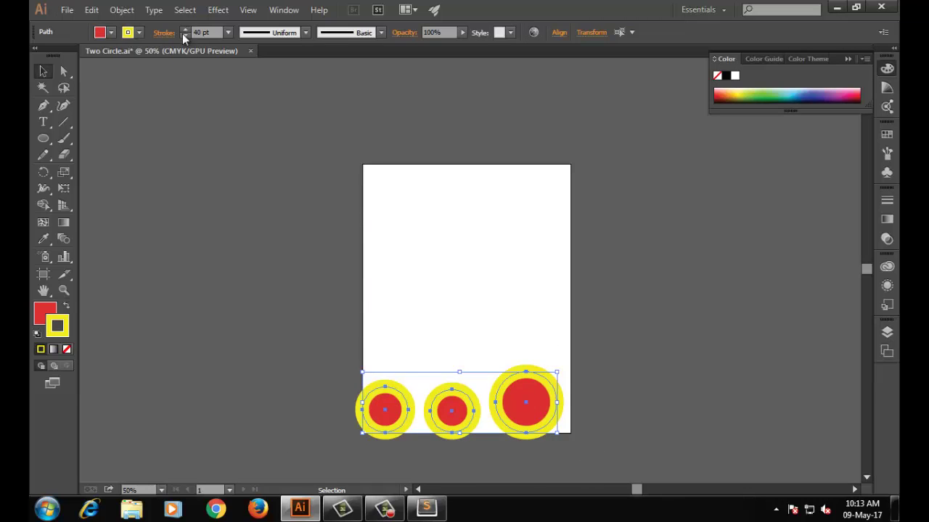
pyautogui.moveTo(183, 35); pyautogui.dragTo(183, 35)
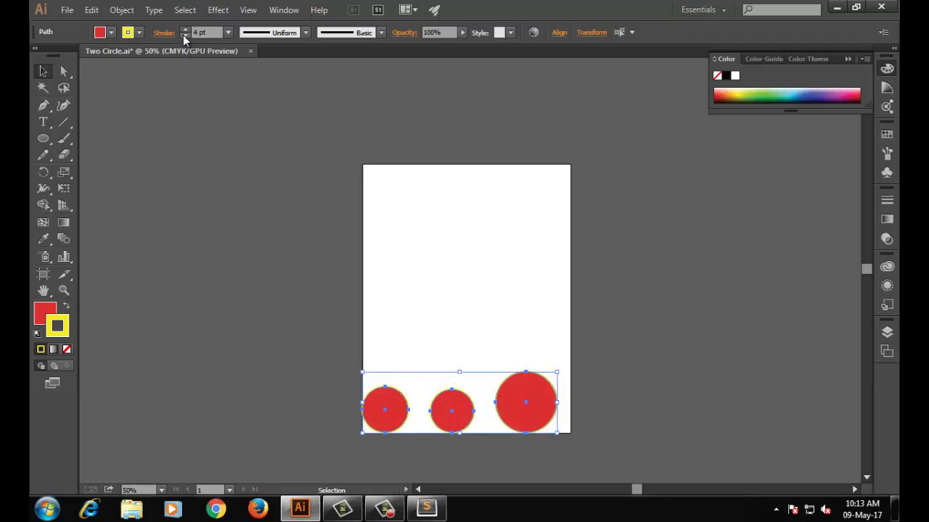
pyautogui.click(483, 465)
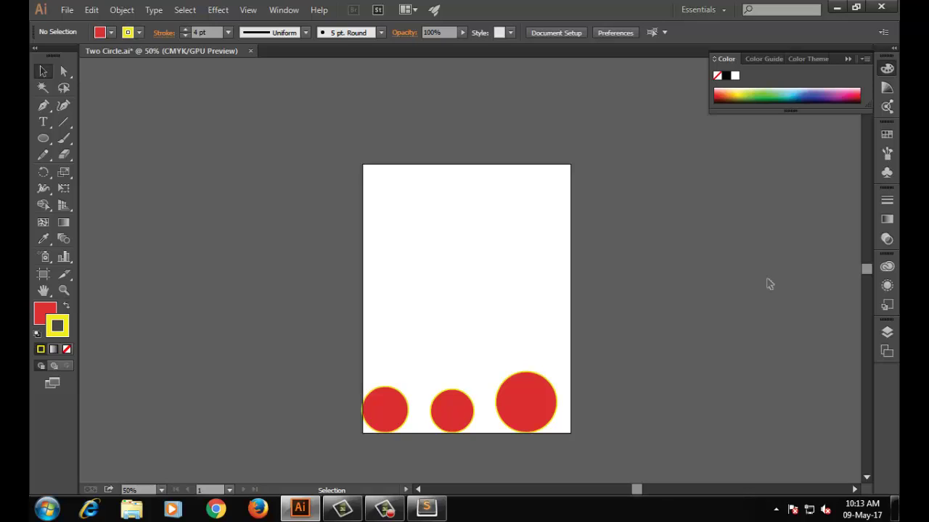
pyautogui.click(390, 501)
pyautogui.click(384, 508)
pyautogui.click(834, 448)
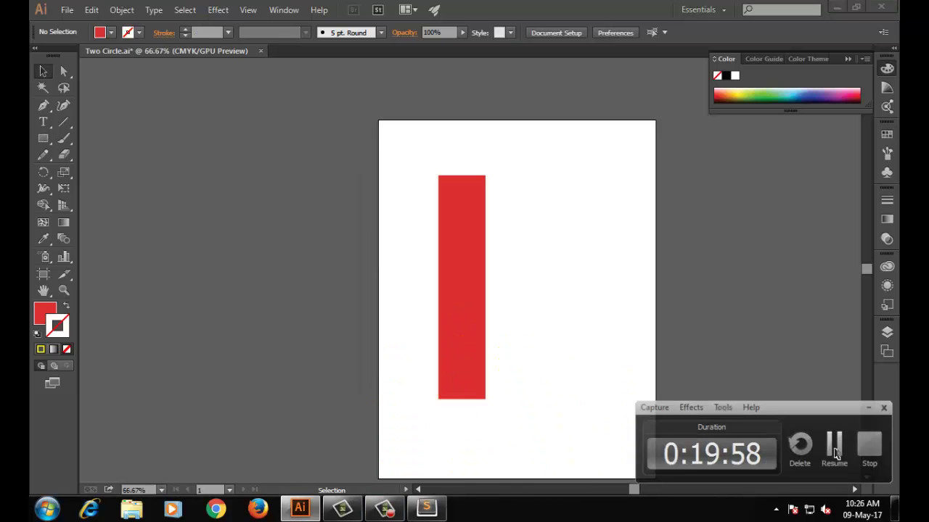
pyautogui.click(834, 448)
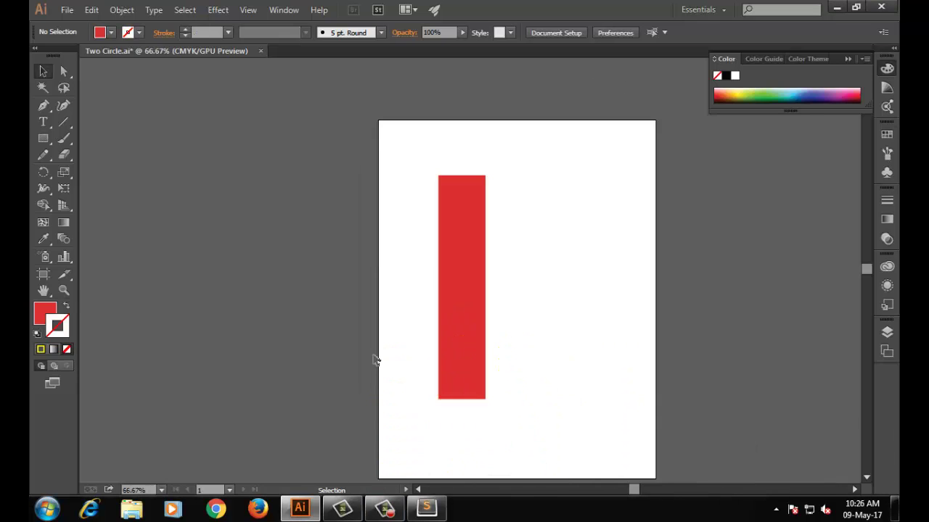
# - Duplicate the tall red rectangle into a row of four, then select all four and nudge them left inside the artboard
pyautogui.moveTo(460, 259); pyautogui.dragTo(620, 298)
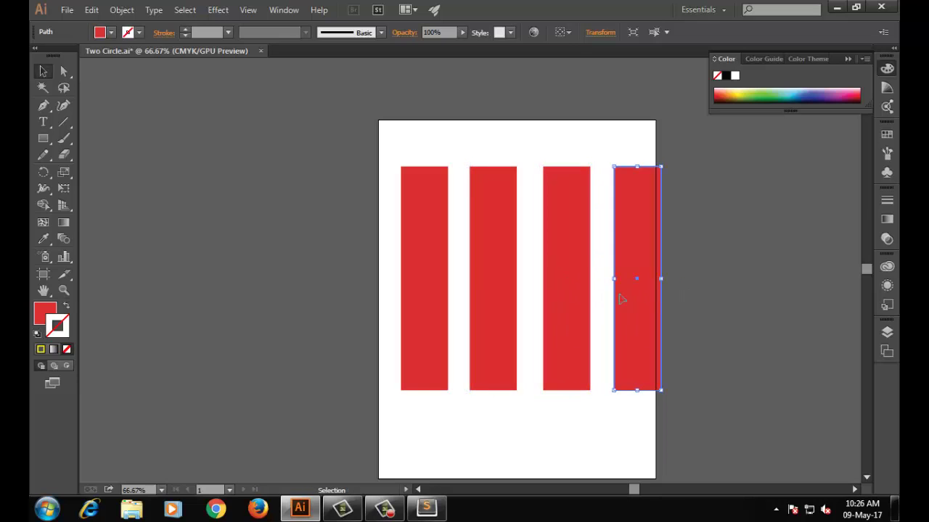
pyautogui.click(702, 308)
pyautogui.moveTo(710, 387); pyautogui.dragTo(719, 380)
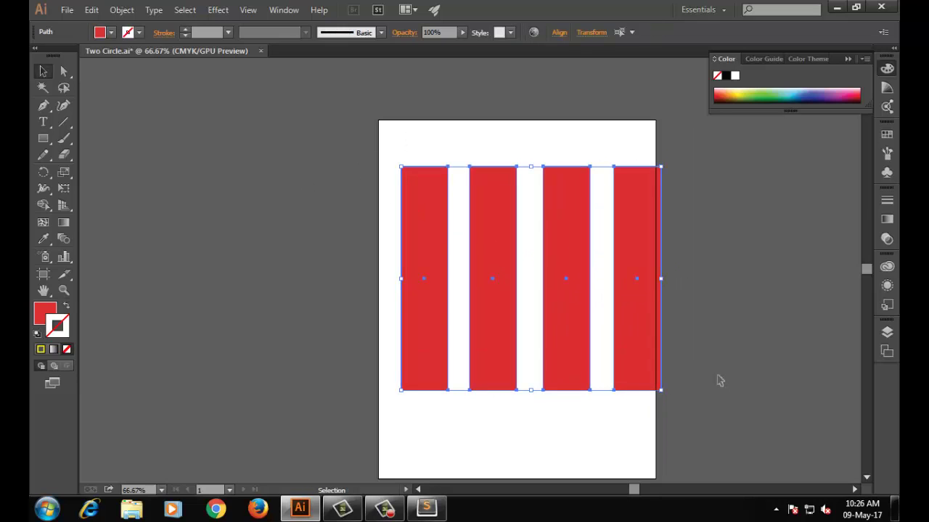
pyautogui.press('Left')
pyautogui.press('Left')
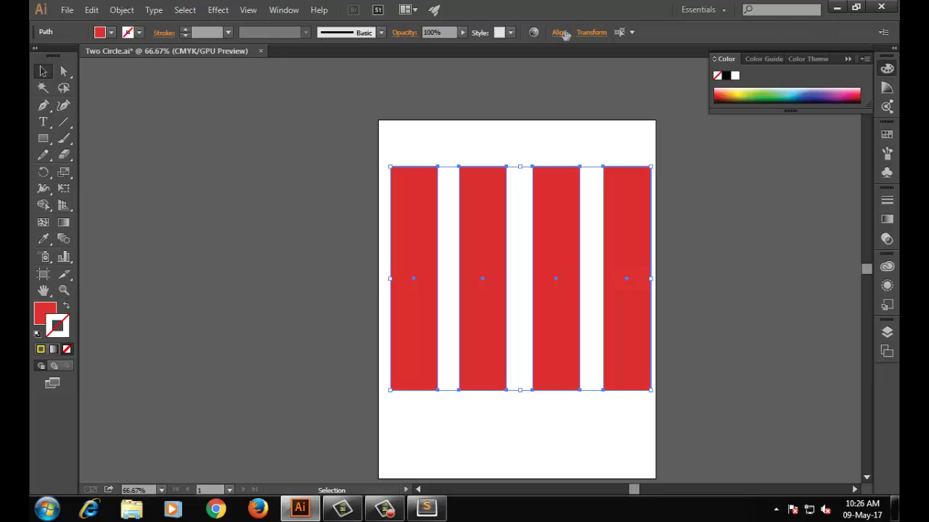
pyautogui.click(285, 10)
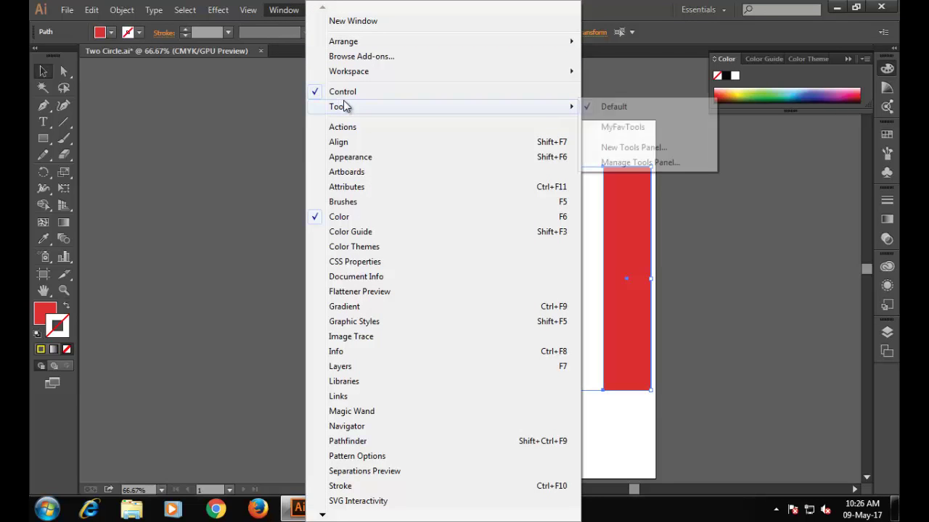
pyautogui.moveTo(346, 108)
pyautogui.moveTo(438, 112)
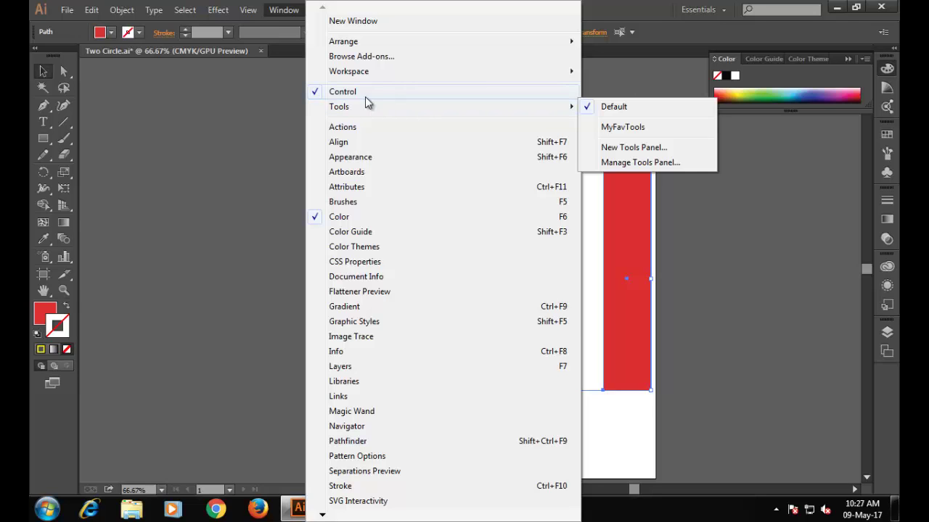
pyautogui.moveTo(246, 9)
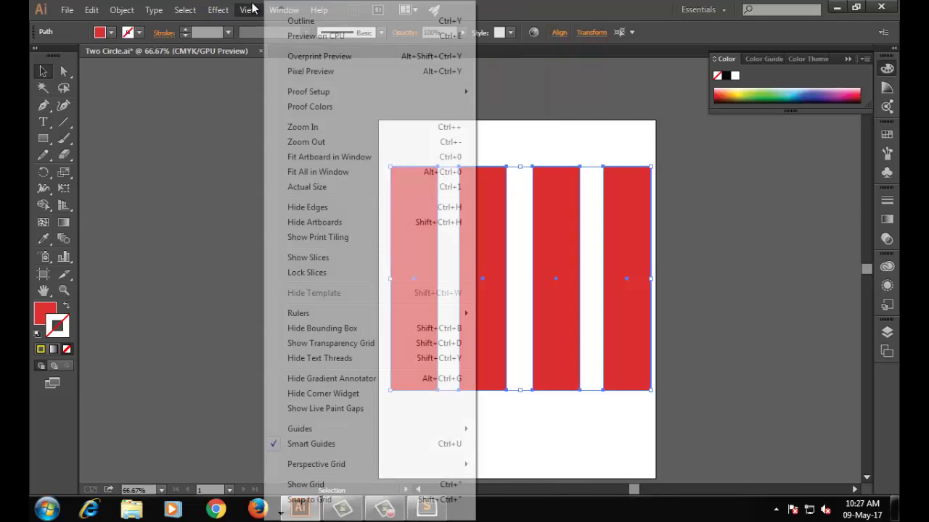
pyautogui.click(229, 61)
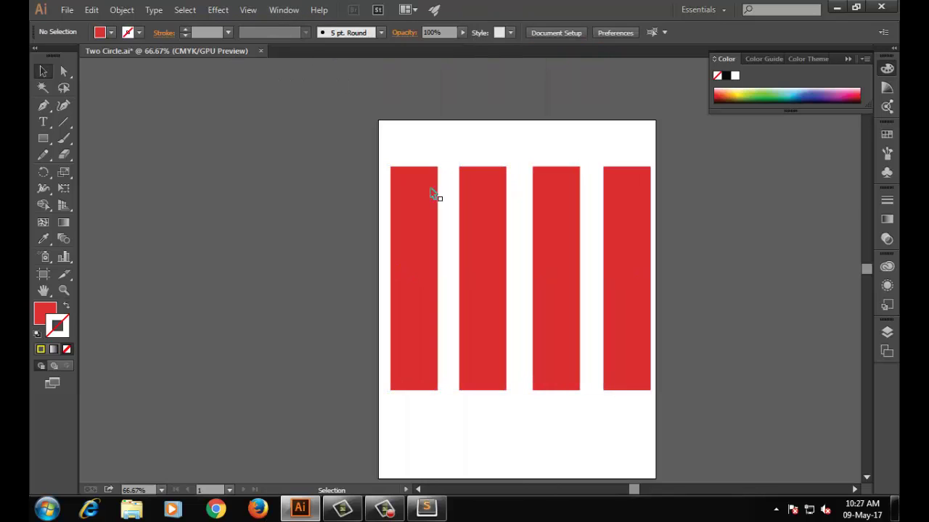
pyautogui.hotkey('ctrl', 'a')
pyautogui.click(248, 9)
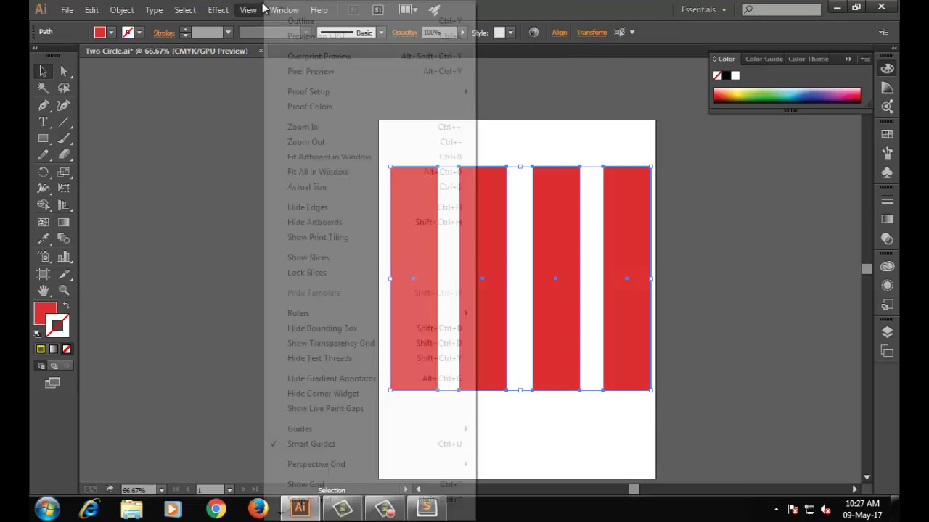
pyautogui.click(692, 77)
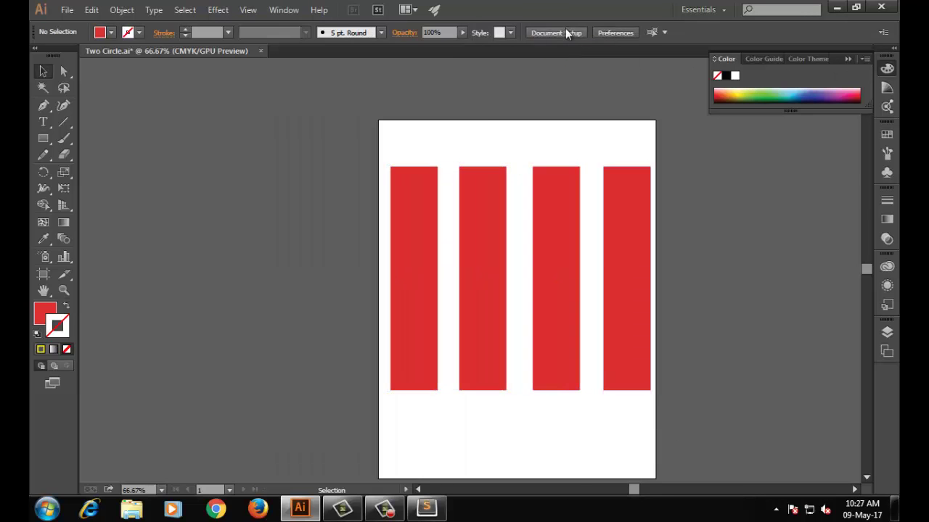
# - Open the Align panel and move it to the empty canvas area left of the artboard
pyautogui.click(284, 9)
pyautogui.click(345, 141)
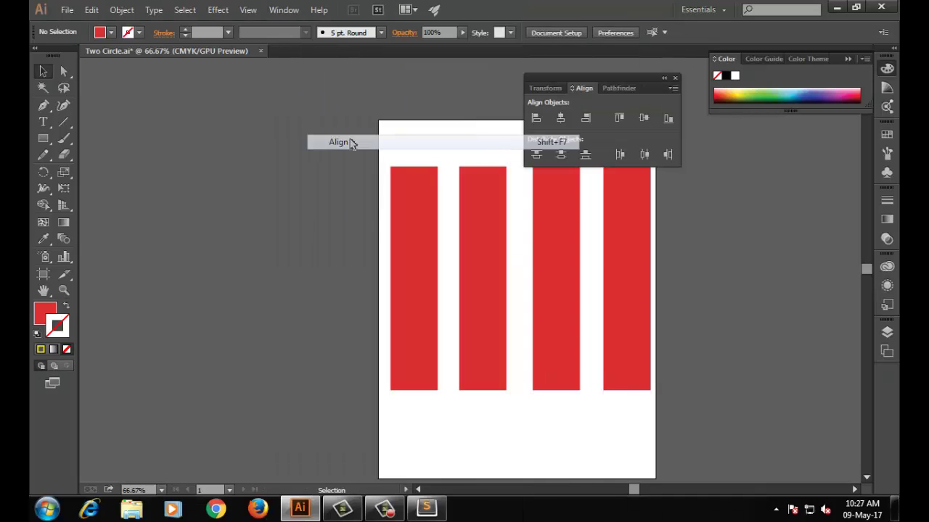
pyautogui.moveTo(602, 73); pyautogui.dragTo(270, 74)
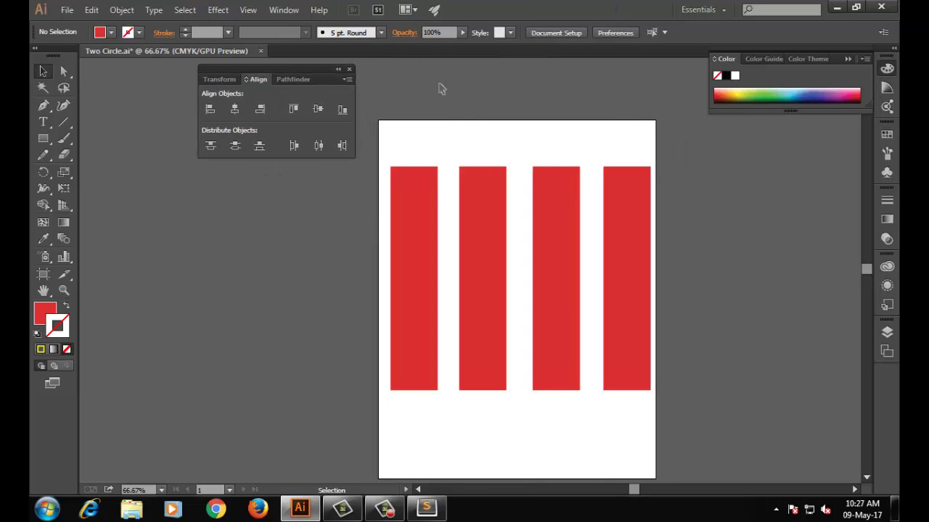
pyautogui.click(421, 244)
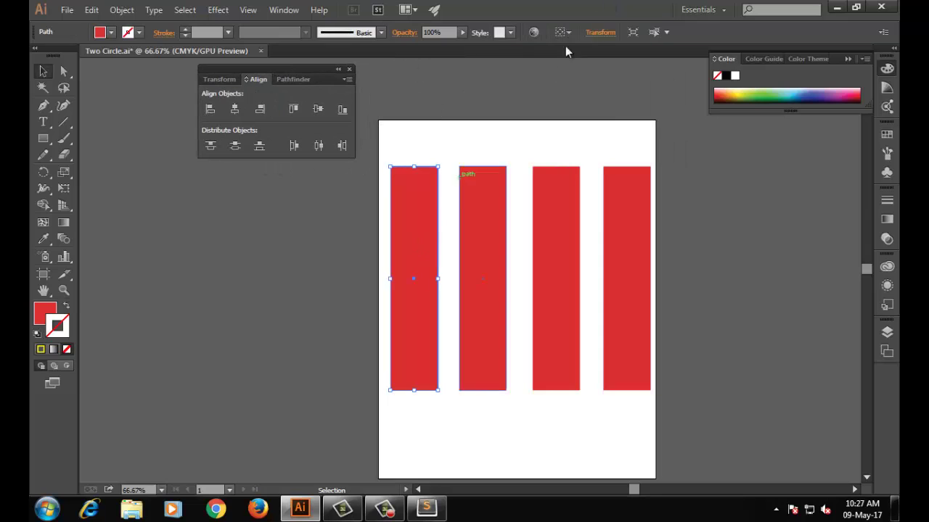
pyautogui.click(282, 10)
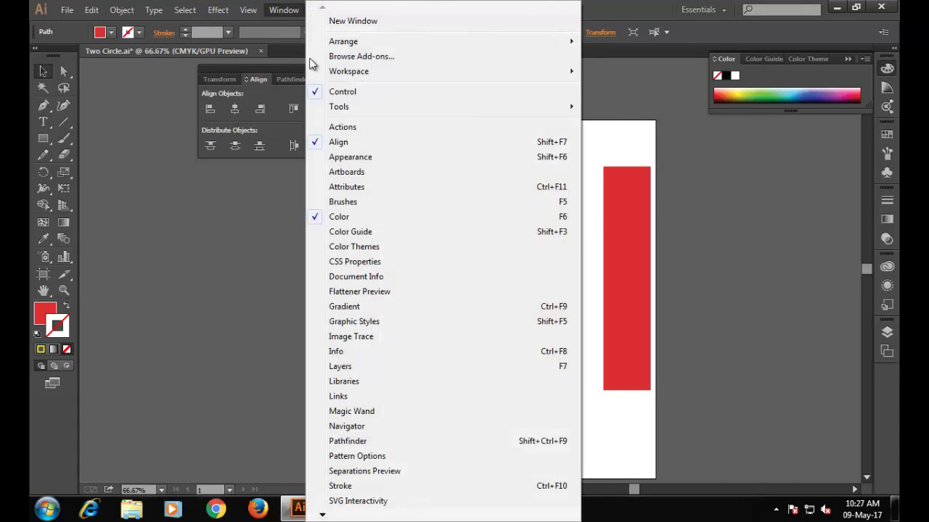
pyautogui.click(260, 221)
pyautogui.moveTo(401, 157); pyautogui.dragTo(659, 391)
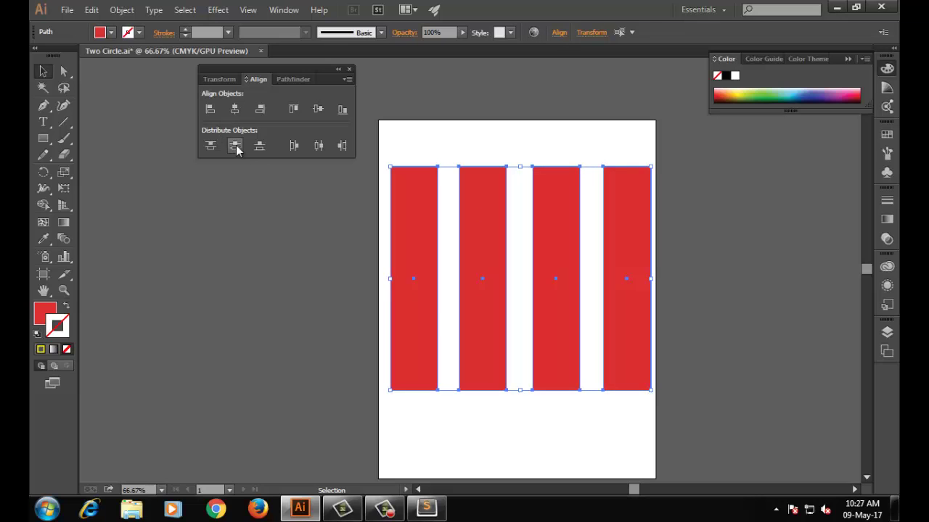
pyautogui.click(285, 10)
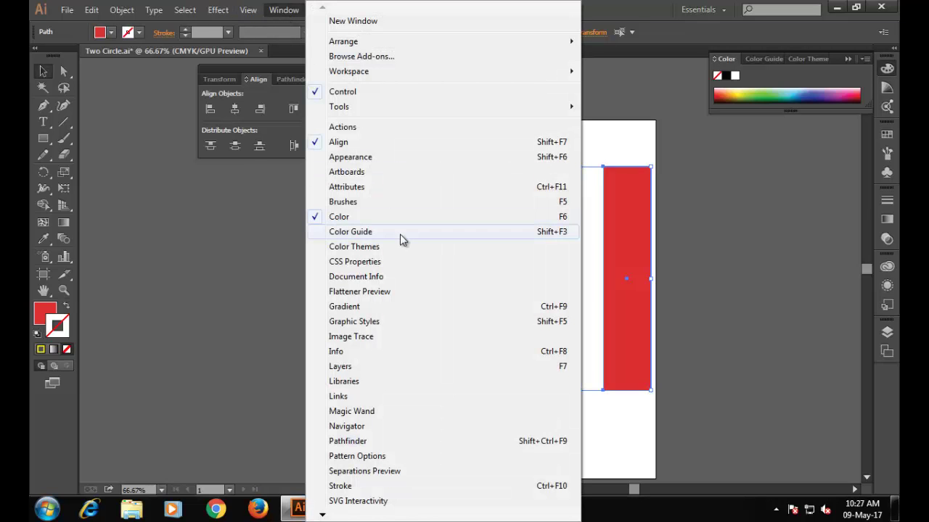
pyautogui.click(245, 70)
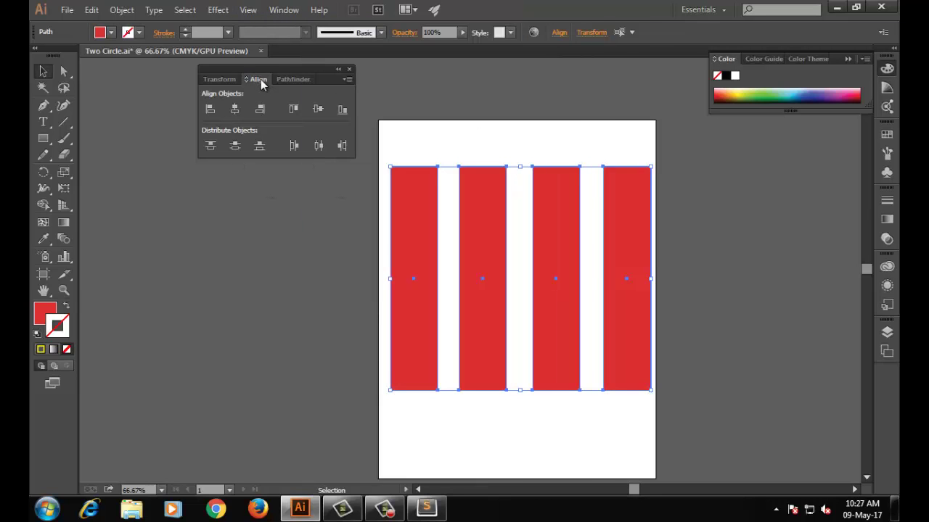
pyautogui.click(284, 11)
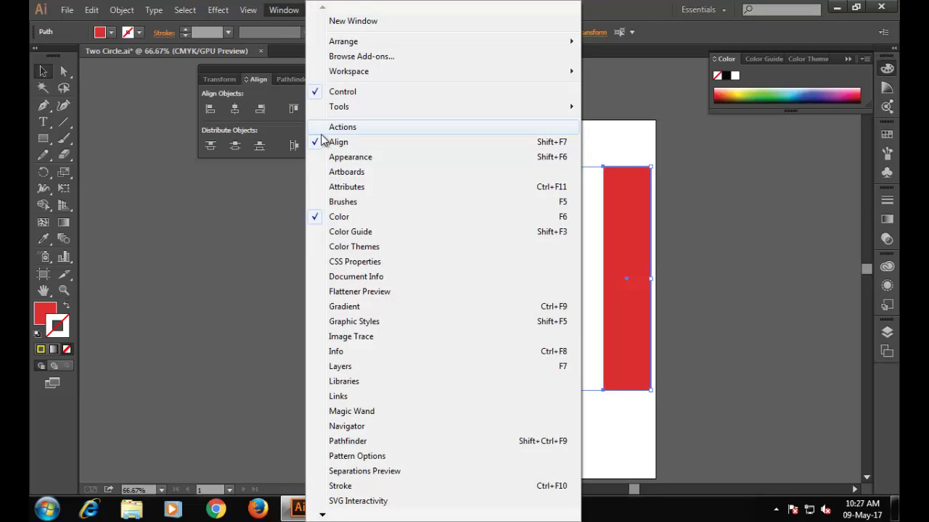
pyautogui.click(264, 211)
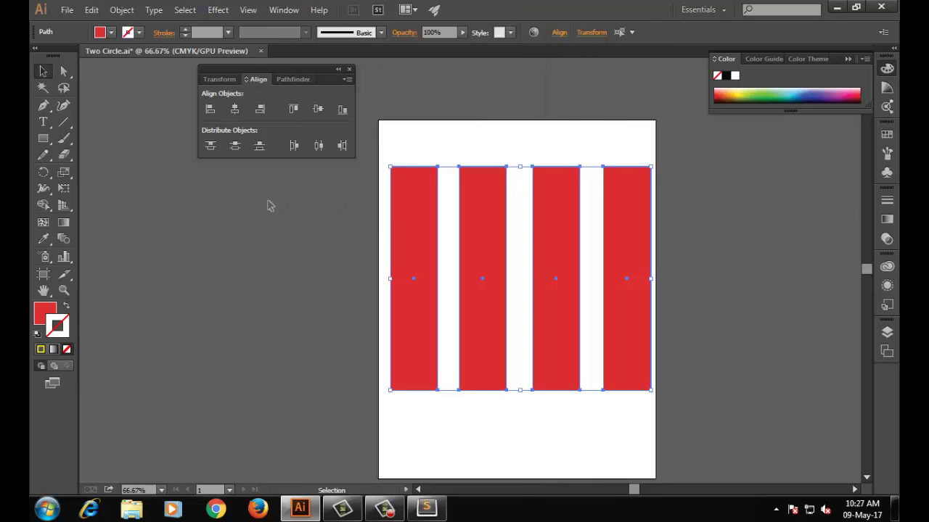
pyautogui.click(268, 205)
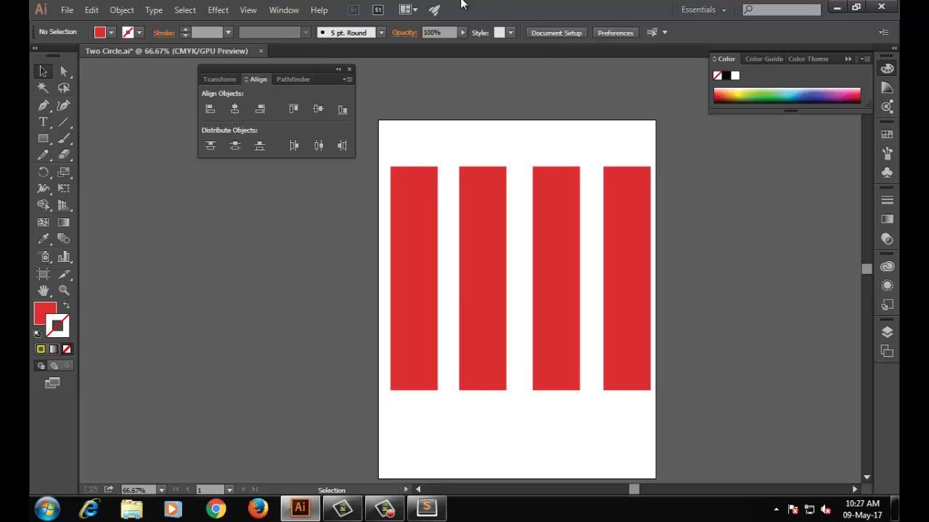
pyautogui.click(292, 12)
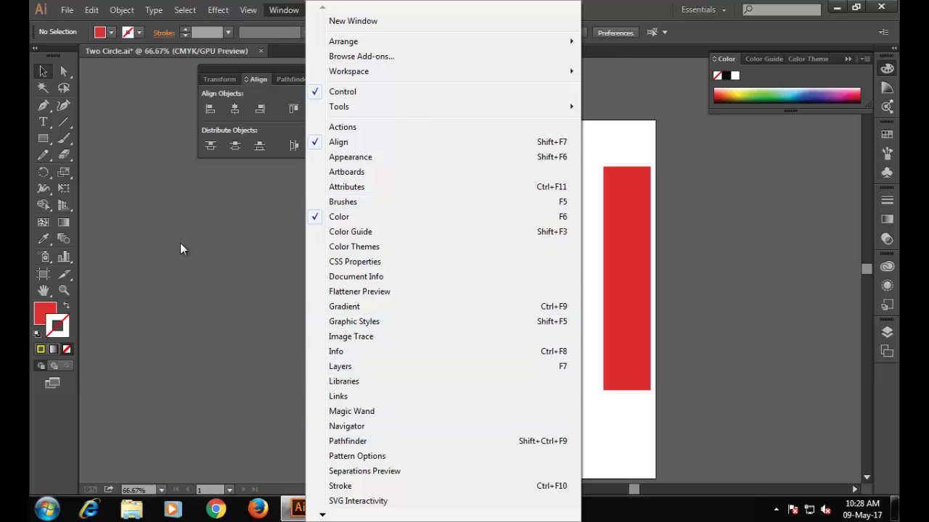
pyautogui.click(563, 73)
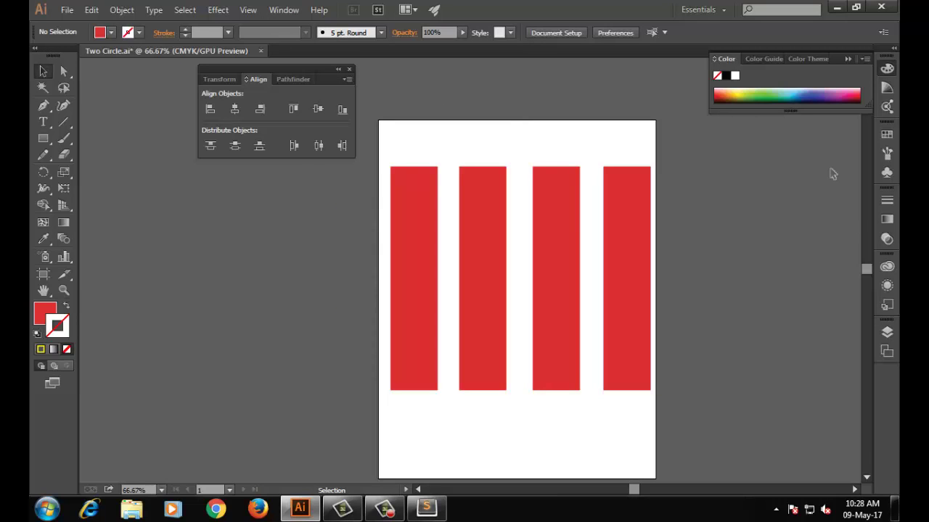
pyautogui.click(283, 9)
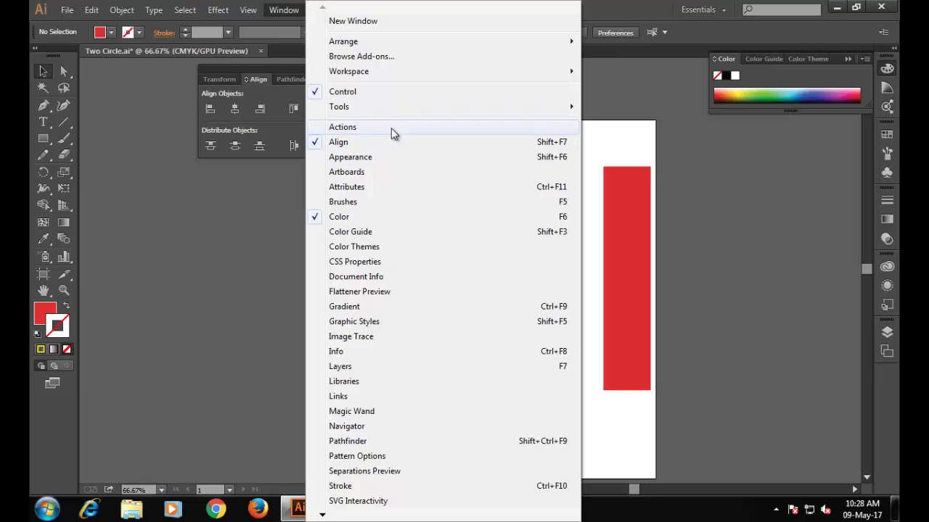
pyautogui.click(259, 149)
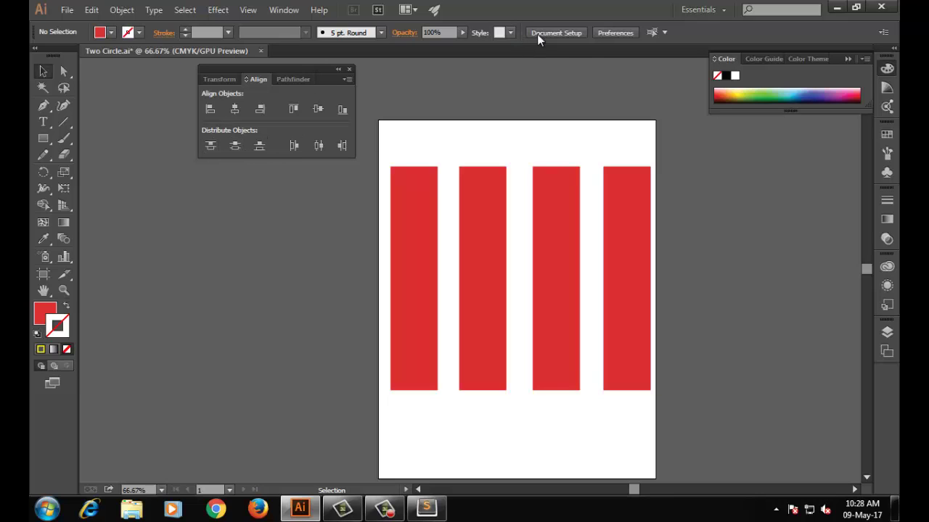
# - Delete the third red rectangle from the left and move the fourth one into its place
pyautogui.click(433, 207)
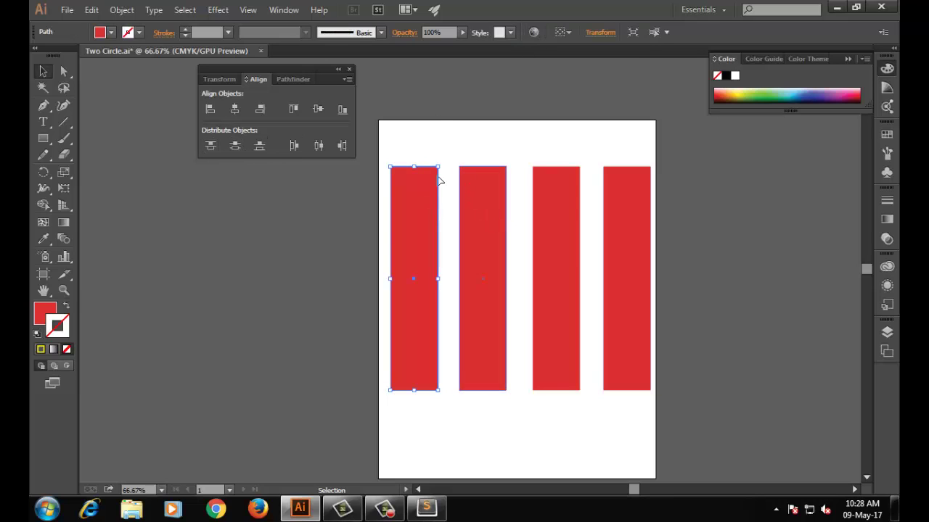
pyautogui.moveTo(403, 144); pyautogui.dragTo(579, 392)
pyautogui.click(505, 317)
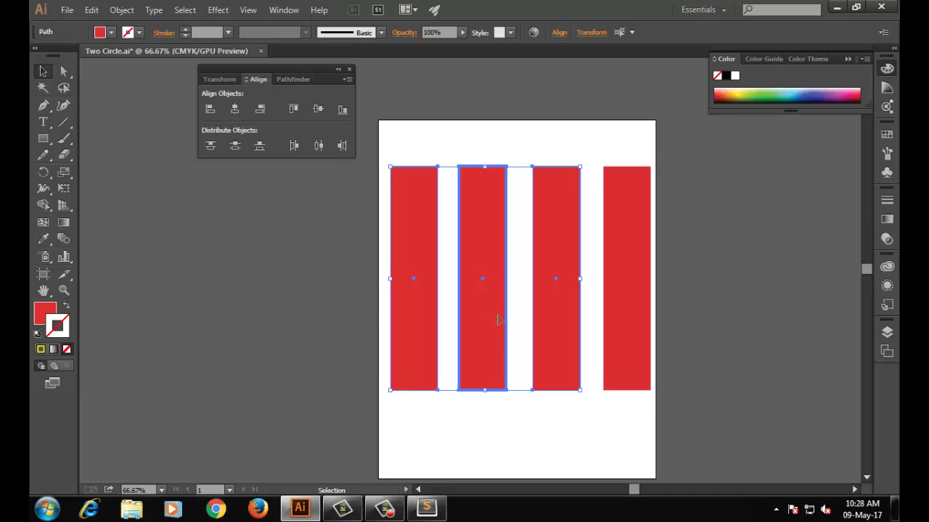
pyautogui.click(551, 413)
pyautogui.click(556, 320)
pyautogui.press('Delete')
pyautogui.click(633, 302)
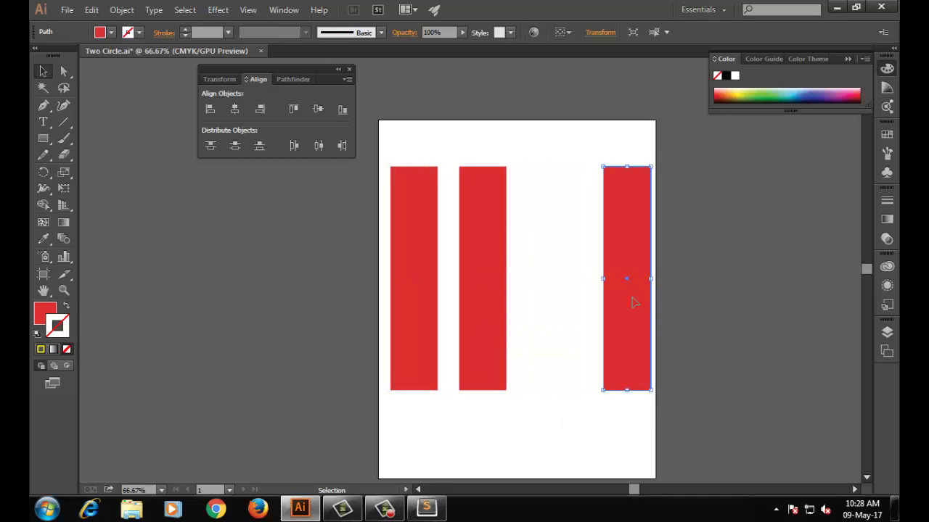
pyautogui.moveTo(633, 303); pyautogui.dragTo(563, 303)
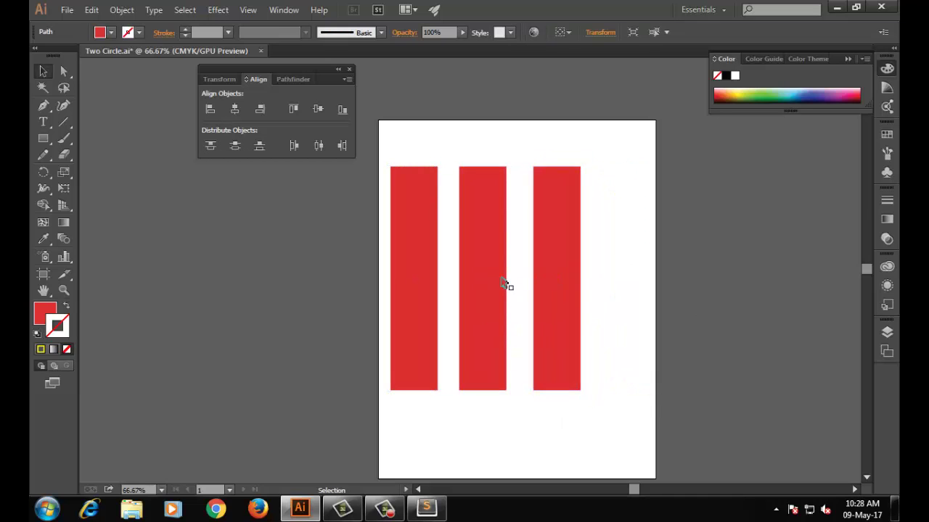
# - Select the three remaining rectangles and nudge them right, closer to the middle of the artboard
pyautogui.moveTo(390, 143); pyautogui.dragTo(622, 376)
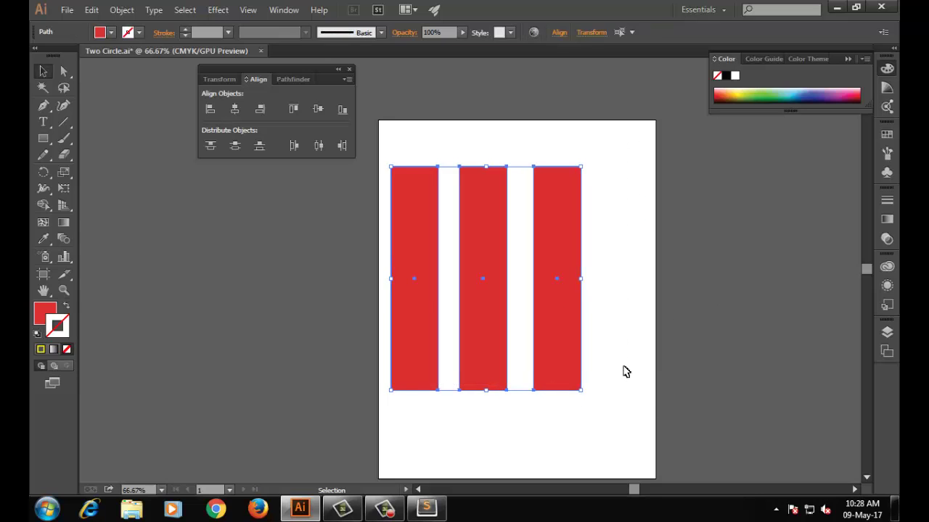
pyautogui.press('Right')
pyautogui.press('Right')
pyautogui.press('Right')
pyautogui.press('Right')
pyautogui.press('Right')
pyautogui.press('Right')
pyautogui.press('Right')
pyautogui.press('Right')
pyautogui.press('Right')
pyautogui.press('Right')
pyautogui.press('Right')
pyautogui.press('Right')
pyautogui.press('Right')
pyautogui.press('Right')
pyautogui.press('Right')
pyautogui.press('Right')
pyautogui.press('Right')
pyautogui.press('Right')
pyautogui.press('Right')
pyautogui.press('Right')
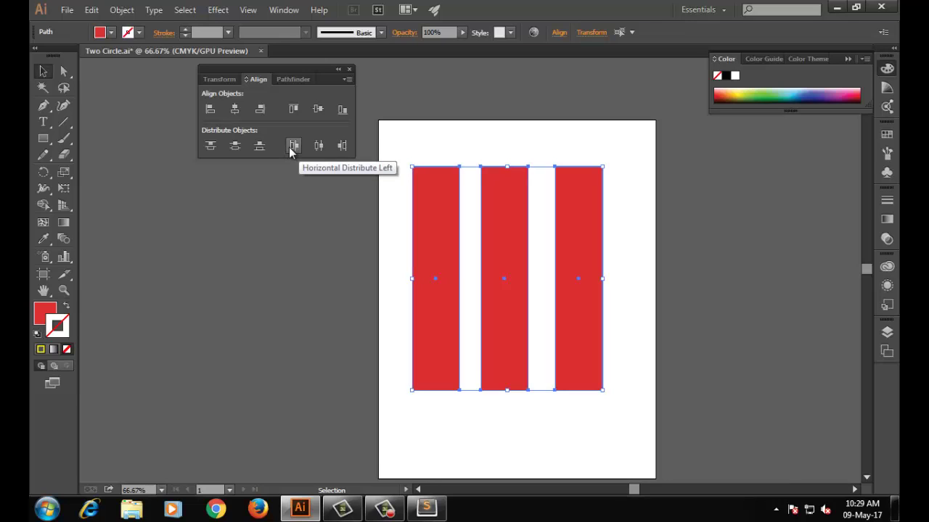
# - Select the three rectangles, even out their spacing with Horizontal Distribute Left, and deselect them
pyautogui.click(437, 232)
pyautogui.click(441, 159)
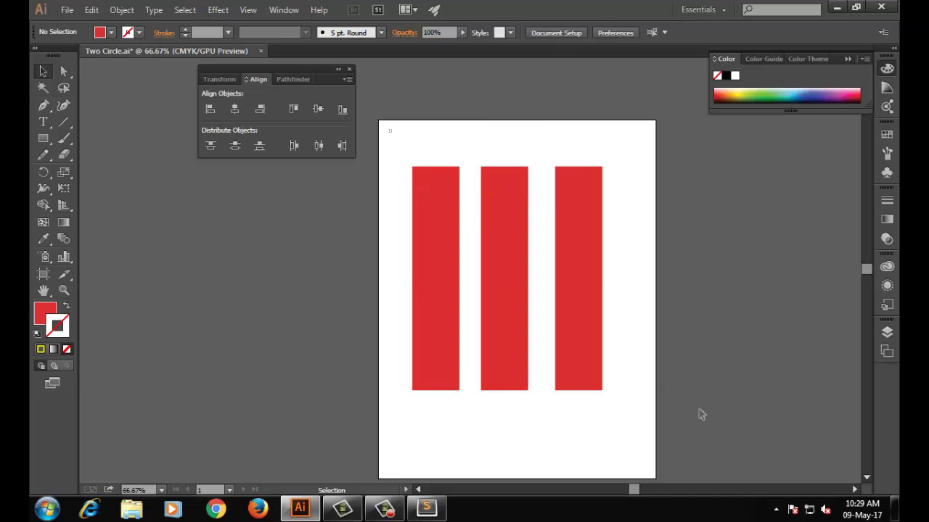
pyautogui.moveTo(698, 413); pyautogui.dragTo(392, 130)
pyautogui.click(294, 146)
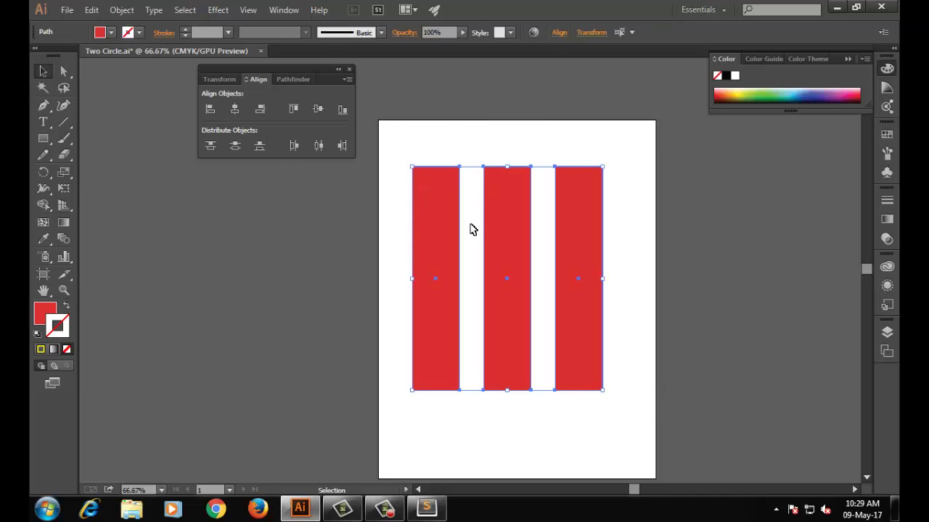
pyautogui.click(457, 153)
# - Select only the middle rectangle and nudge it slightly left so the gaps beside it are uneven
pyautogui.click(451, 200)
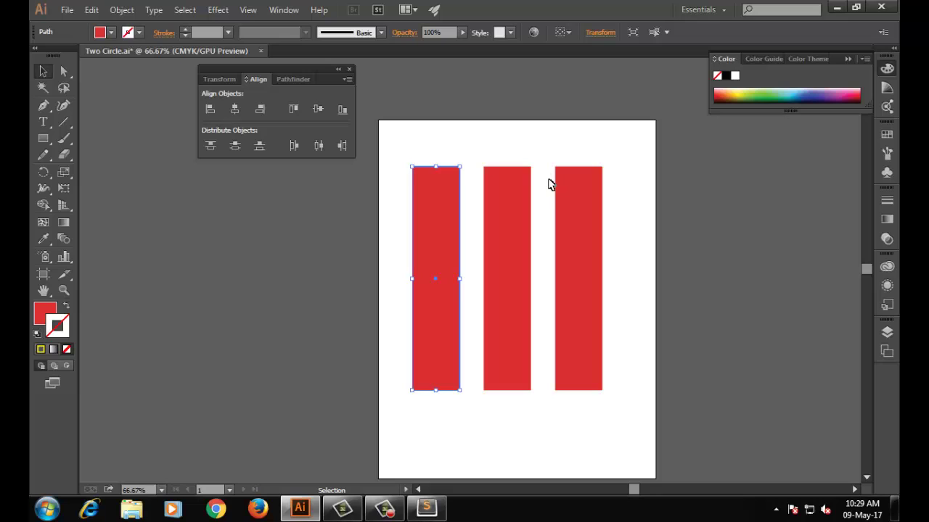
pyautogui.keyDown('shift'); pyautogui.click(489, 190); pyautogui.keyUp('shift')
pyautogui.moveTo(415, 140); pyautogui.dragTo(620, 382)
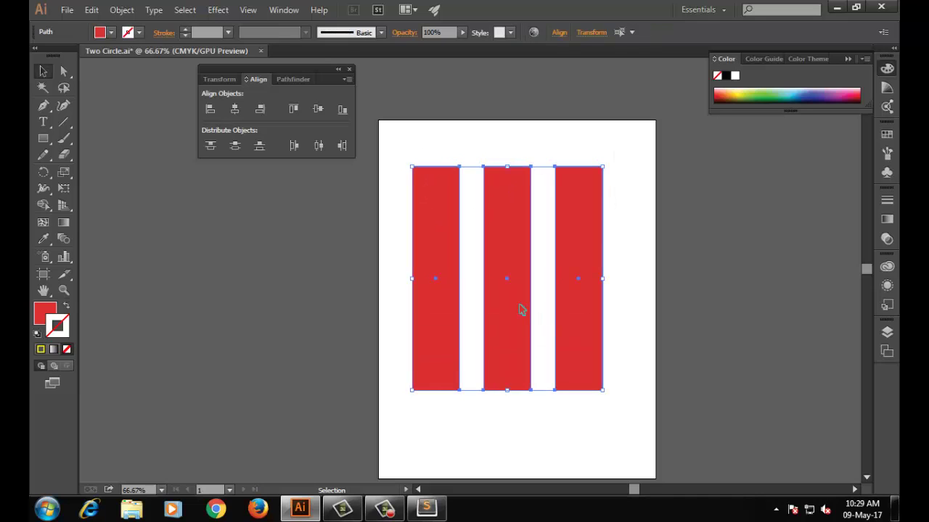
pyautogui.click(519, 309)
pyautogui.click(578, 436)
pyautogui.click(512, 369)
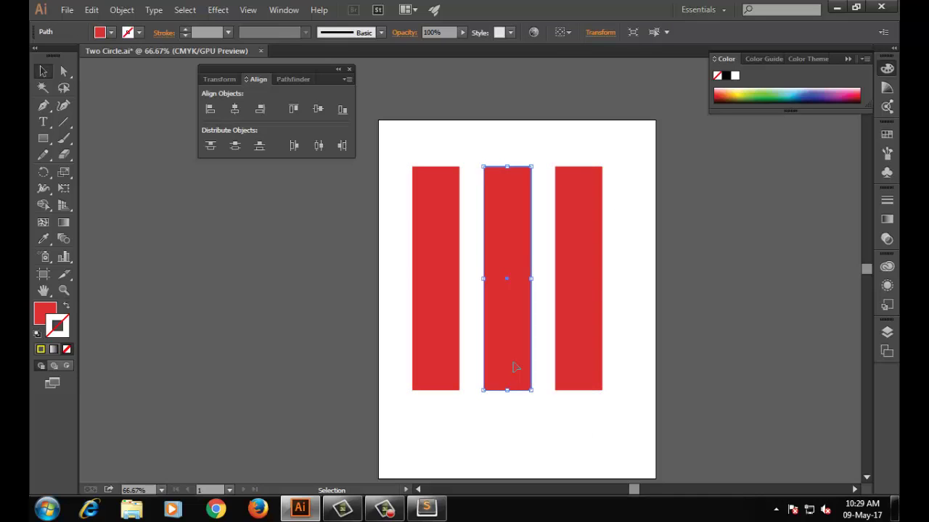
pyautogui.press('Left')
pyautogui.press('Left')
pyautogui.press('Left')
pyautogui.press('Left')
pyautogui.press('Left')
pyautogui.press('Left')
pyautogui.press('Left')
pyautogui.press('Left')
pyautogui.press('Left')
pyautogui.press('Left')
pyautogui.press('Left')
pyautogui.press('Left')
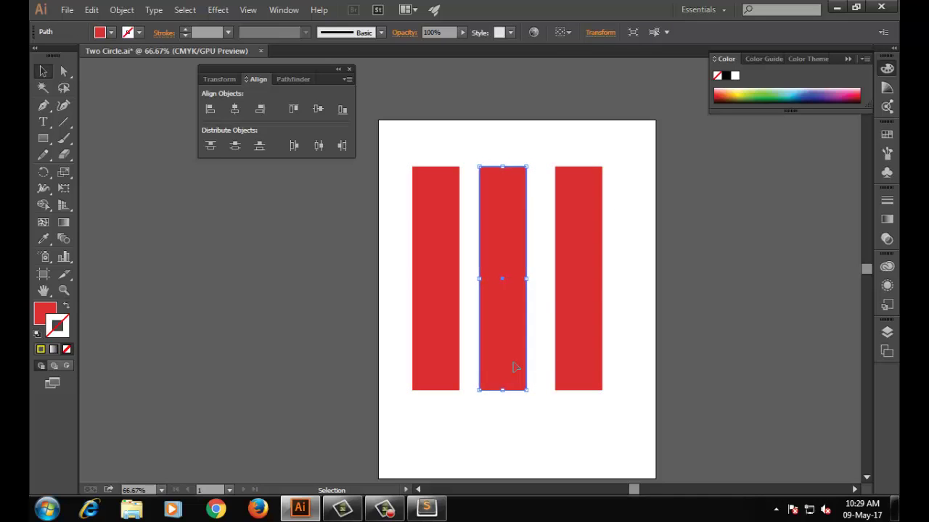
# - Select the three rectangles, space them with Horizontal Distribute Center, and leave only the middle rectangle selected
pyautogui.click(471, 209)
pyautogui.moveTo(394, 142); pyautogui.dragTo(680, 444)
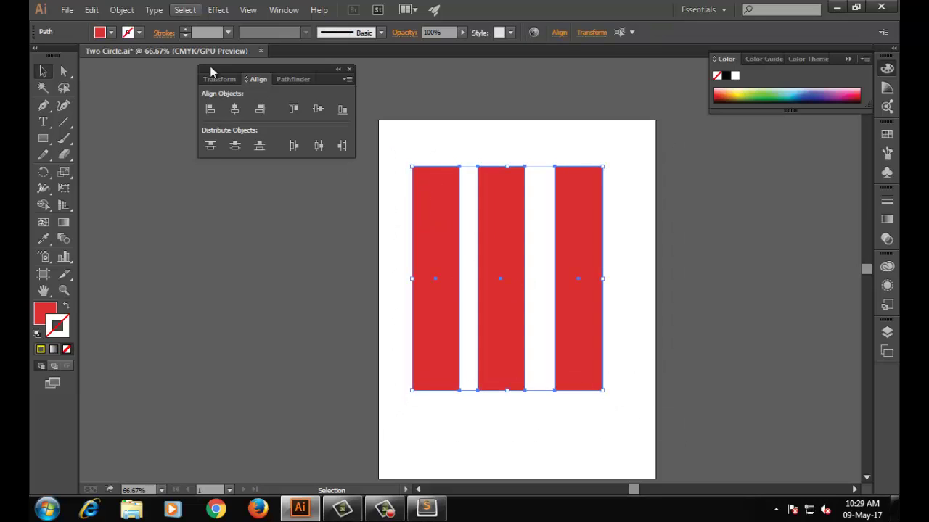
pyautogui.click(318, 149)
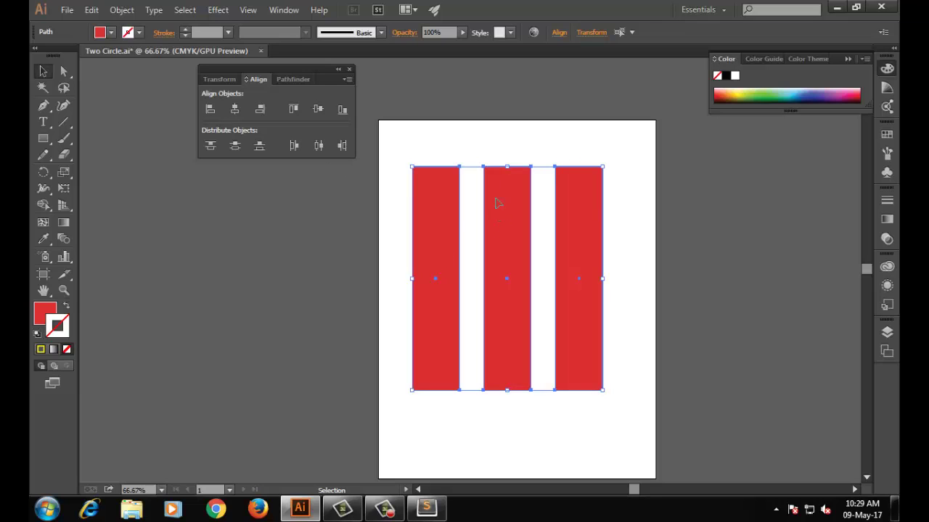
pyautogui.click(467, 145)
pyautogui.click(518, 238)
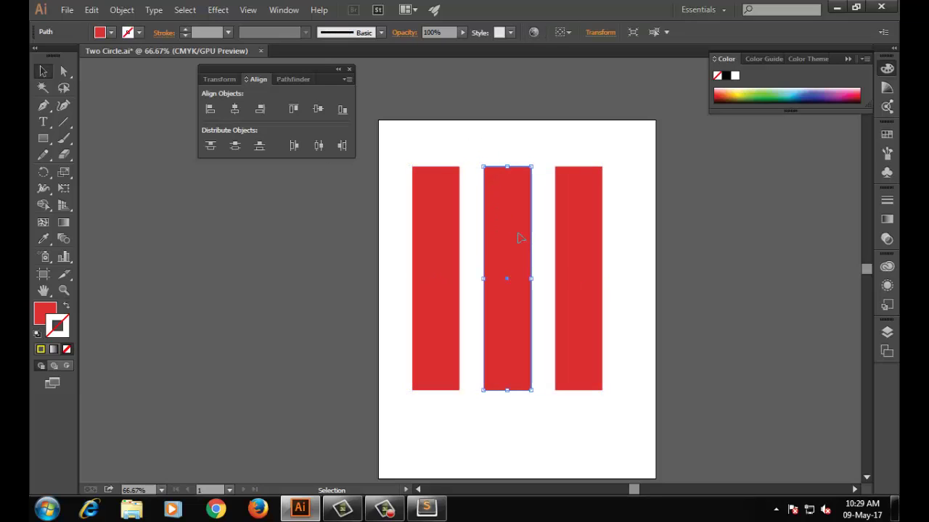
# - Nudge the middle rectangle left toward the first one, deselect it, and select it again
pyautogui.press('a')
pyautogui.press('v')
pyautogui.press('Left')
pyautogui.press('Left')
pyautogui.press('Left')
pyautogui.press('Left')
pyautogui.press('Left')
pyautogui.press('Left')
pyautogui.press('Left')
pyautogui.press('Left')
pyautogui.press('Left')
pyautogui.press('Left')
pyautogui.press('Left')
pyautogui.press('Left')
pyautogui.press('Left')
pyautogui.press('Left')
pyautogui.press('Left')
pyautogui.press('Left')
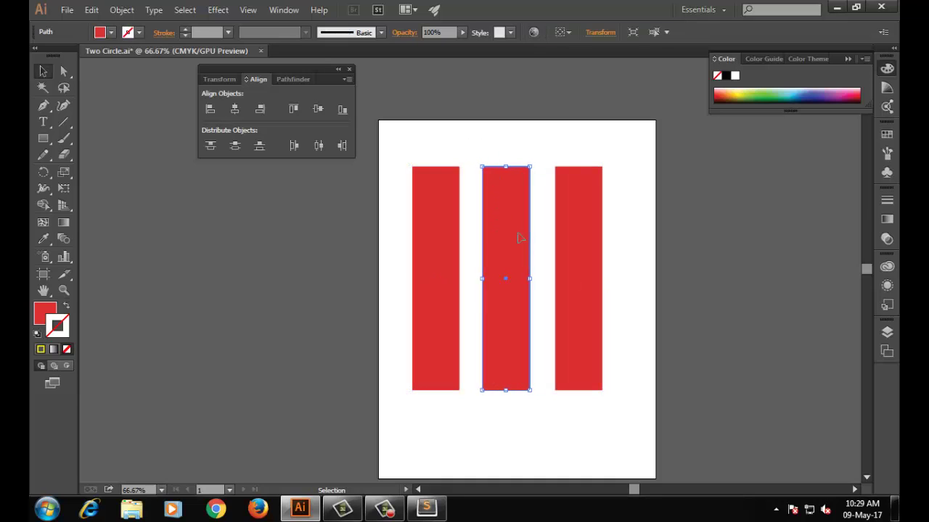
pyautogui.click(497, 162)
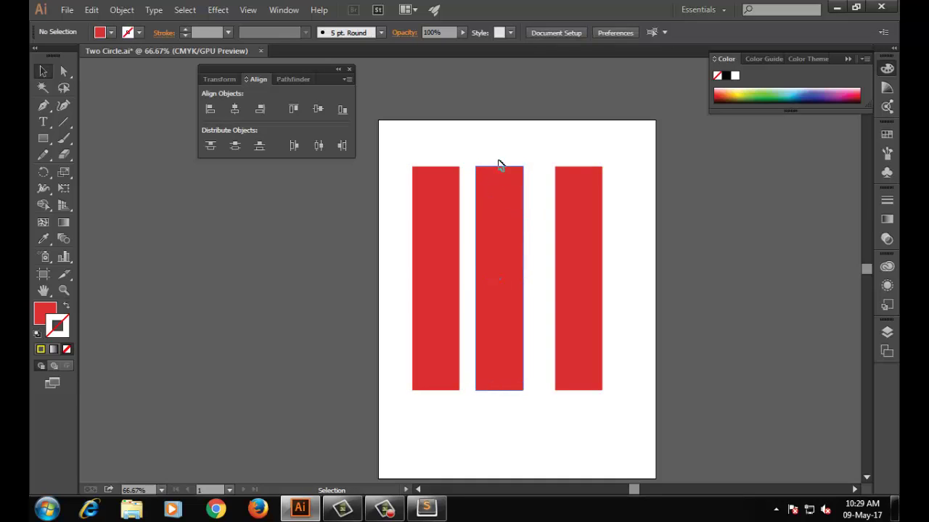
pyautogui.click(513, 305)
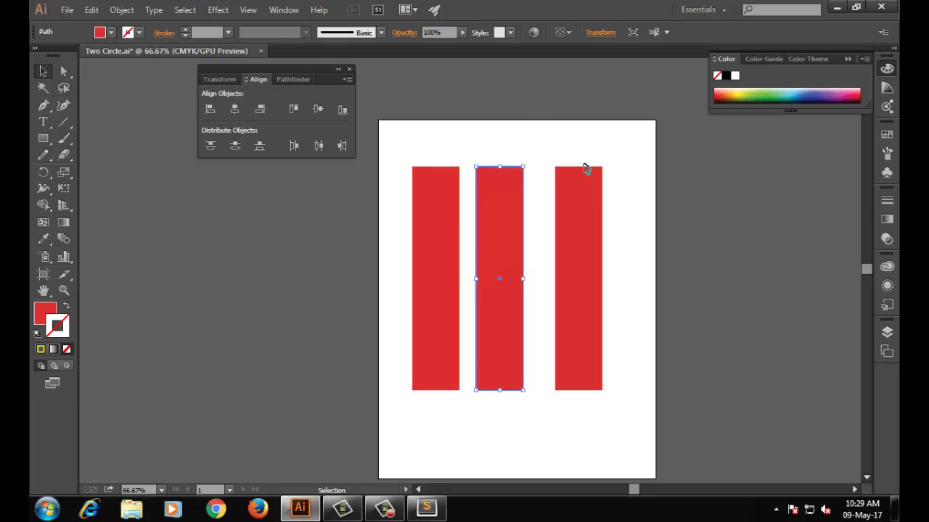
# - Nudge the middle rectangle right until it sits closer to the right rectangle than to the left one
pyautogui.press('Right')
pyautogui.press('Right')
pyautogui.press('Right')
pyautogui.press('Right')
pyautogui.press('Right')
pyautogui.press('Right')
pyautogui.press('Right')
pyautogui.press('Right')
pyautogui.press('Right')
pyautogui.press('Right')
pyautogui.press('Right')
pyautogui.press('Right')
pyautogui.press('Right')
pyautogui.press('Right')
pyautogui.press('Right')
pyautogui.press('Right')
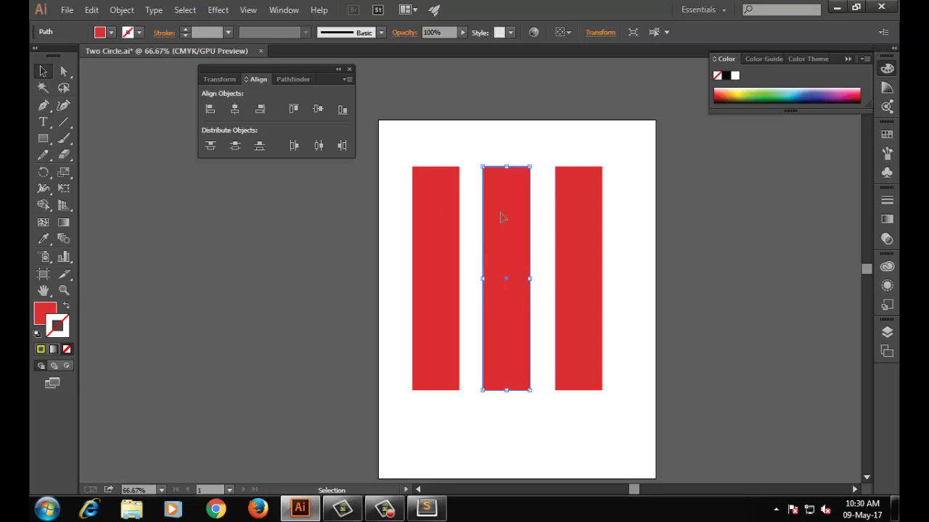
pyautogui.press('Right')
pyautogui.press('Right')
pyautogui.press('Right')
pyautogui.press('Right')
pyautogui.press('Right')
pyautogui.press('Right')
pyautogui.press('Right')
pyautogui.press('Right')
pyautogui.press('Right')
pyautogui.press('Right')
pyautogui.press('Right')
pyautogui.press('Right')
pyautogui.press('Right')
pyautogui.press('Right')
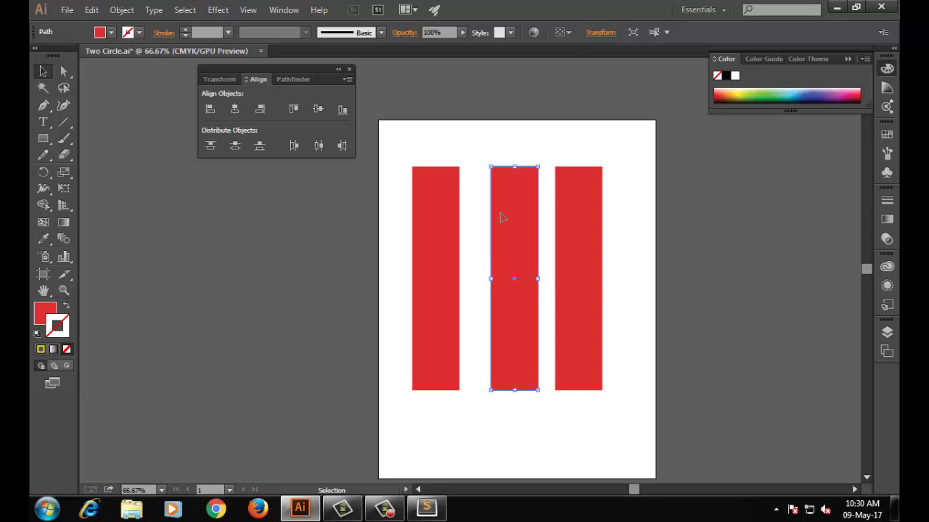
# - Nudge the middle rectangle back left so it sits slightly nearer the left rectangle, leaving uneven gaps
pyautogui.press('Left')
pyautogui.press('Left')
pyautogui.press('Left')
pyautogui.press('Left')
pyautogui.press('Left')
pyautogui.press('Left')
pyautogui.press('Left')
pyautogui.press('Left')
pyautogui.press('Left')
pyautogui.press('Left')
pyautogui.press('Left')
pyautogui.press('Left')
pyautogui.press('Left')
pyautogui.press('Left')
pyautogui.press('Left')
pyautogui.press('Left')
pyautogui.press('Left')
pyautogui.press('Left')
pyautogui.press('Left')
pyautogui.press('Left')
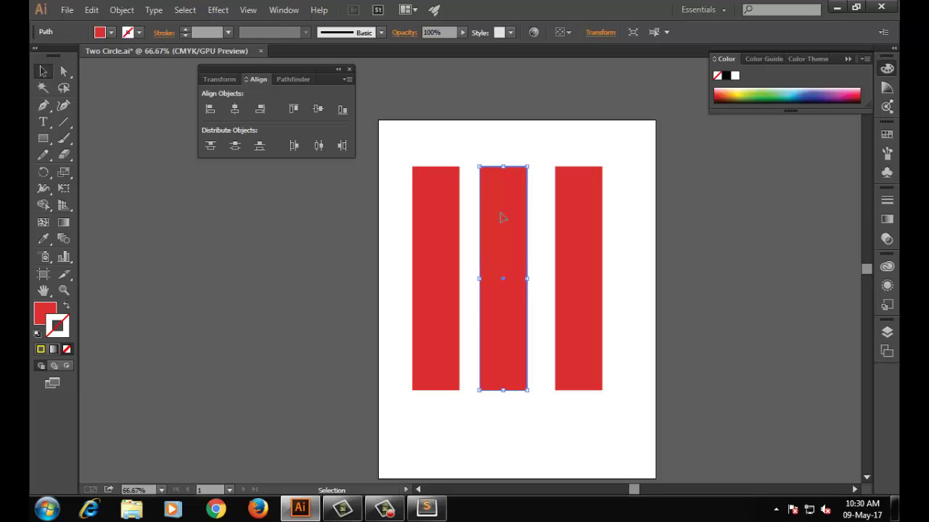
# - Select all three rectangles, even out their spacing with Horizontal Distribute Right, and deselect them
pyautogui.moveTo(382, 150); pyautogui.dragTo(660, 419)
pyautogui.click(341, 145)
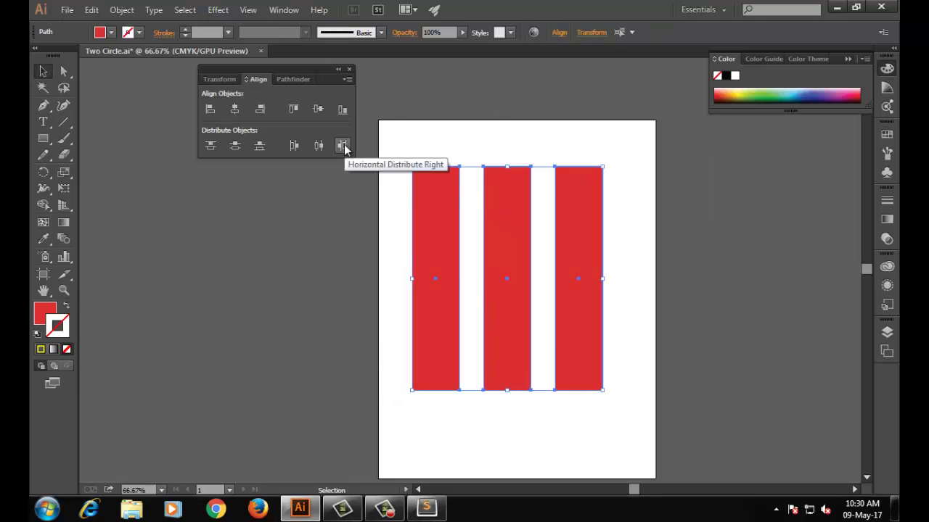
pyautogui.click(575, 146)
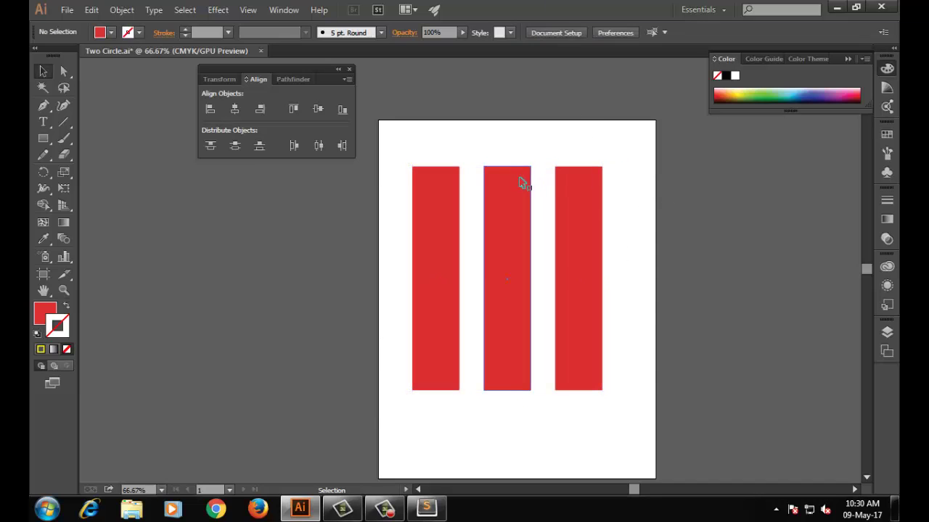
# - Nudge only the middle rectangle left, close to the left rectangle, and select the right rectangle
pyautogui.click(522, 182)
pyautogui.press('Left')
pyautogui.press('Left')
pyautogui.press('Left')
pyautogui.press('Left')
pyautogui.press('Left')
pyautogui.press('Left')
pyautogui.press('Left')
pyautogui.press('Left')
pyautogui.press('Left')
pyautogui.press('Left')
pyautogui.press('Left')
pyautogui.press('Left')
pyautogui.press('Left')
pyautogui.press('Left')
pyautogui.press('Left')
pyautogui.press('Left')
pyautogui.press('Left')
pyautogui.press('Left')
pyautogui.press('Left')
pyautogui.press('Left')
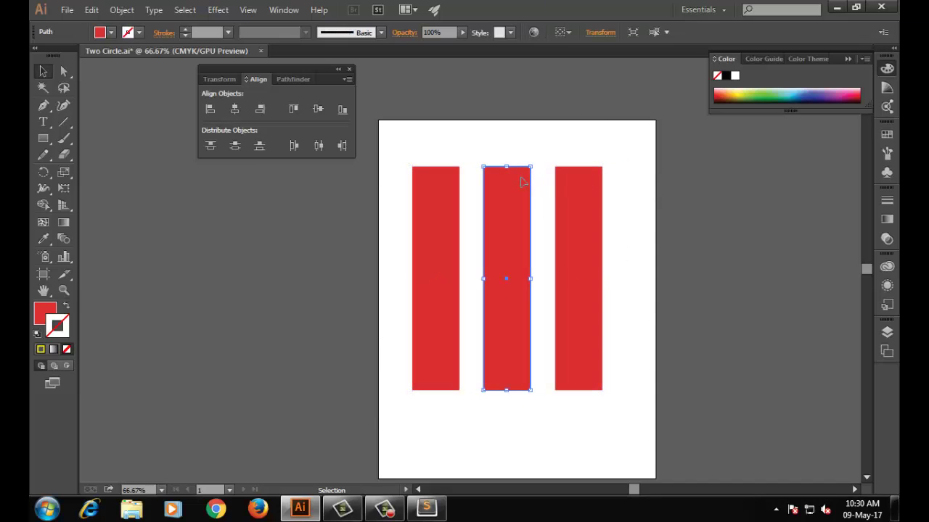
pyautogui.click(589, 219)
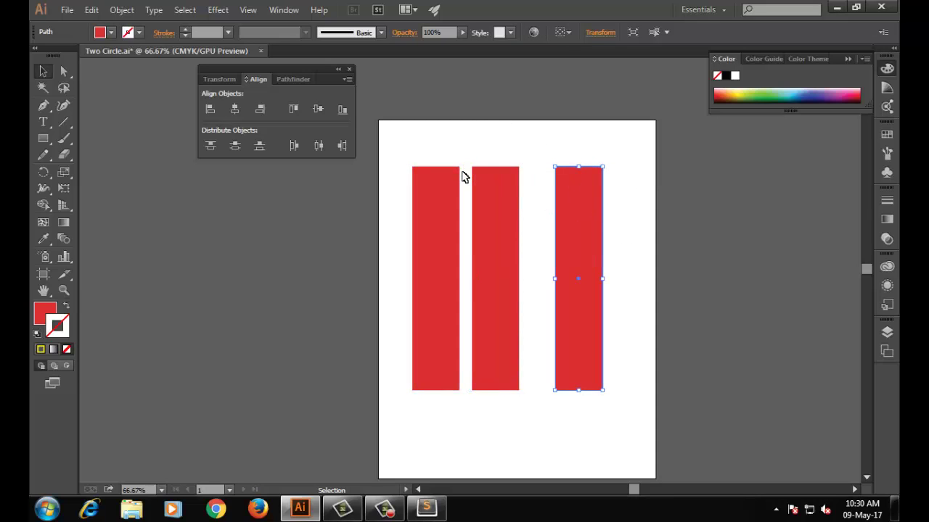
# - Select the middle rectangle and nudge it right, back to halfway between its neighbours
pyautogui.moveTo(508, 203); pyautogui.dragTo(510, 207)
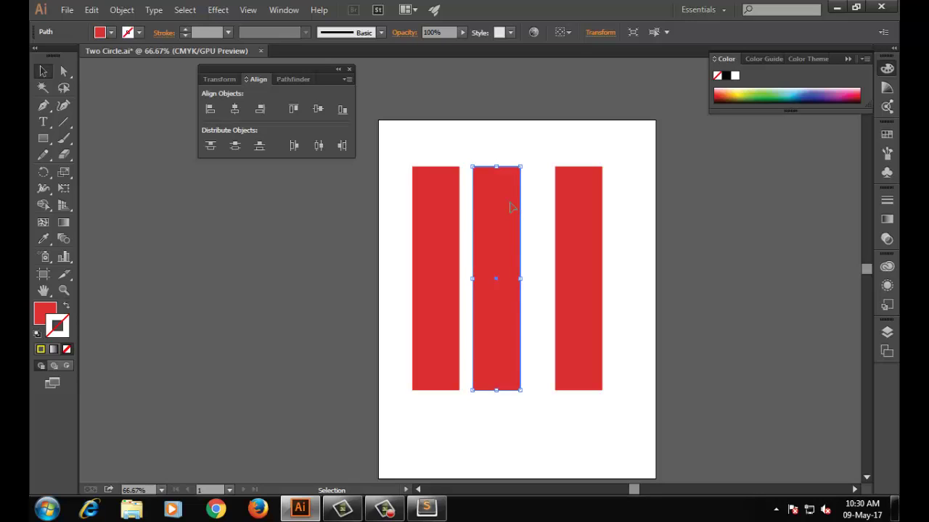
pyautogui.press('Right')
pyautogui.press('Right')
pyautogui.press('Right')
pyautogui.press('Right')
pyautogui.press('Right')
pyautogui.press('Right')
pyautogui.press('Right')
pyautogui.press('Right')
pyautogui.press('Right')
pyautogui.press('Right')
pyautogui.press('Right')
pyautogui.press('Right')
pyautogui.press('Right')
pyautogui.press('Right')
pyautogui.press('Right')
pyautogui.press('Right')
pyautogui.press('Right')
pyautogui.press('Right')
pyautogui.press('Right')
pyautogui.press('Right')
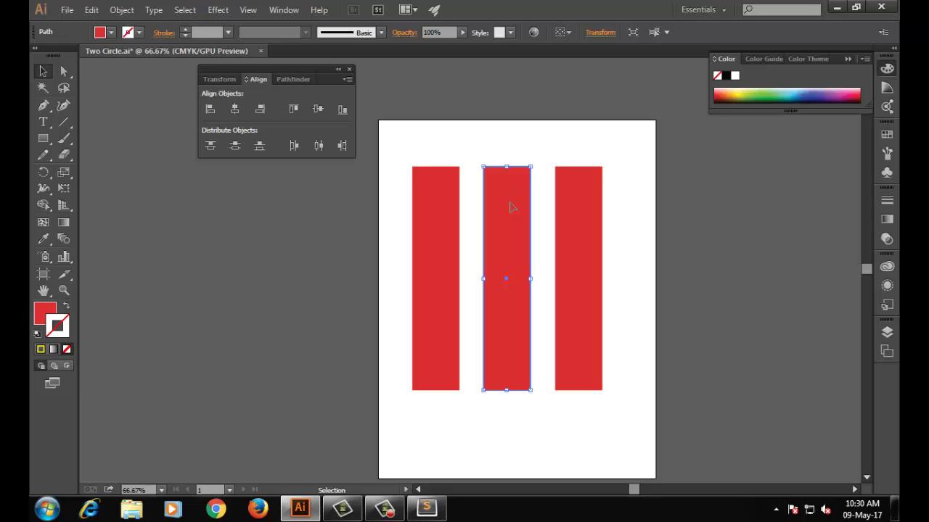
# - Move the right rectangle to the artboard's right edge and place a copy of the middle rectangle in the gap, level with the others
pyautogui.click(590, 241)
pyautogui.click(637, 293)
pyautogui.click(503, 214)
pyautogui.click(578, 230)
pyautogui.moveTo(581, 232); pyautogui.dragTo(616, 255)
pyautogui.click(505, 260)
pyautogui.click(595, 259)
pyautogui.hotkey('ctrl', 'z')
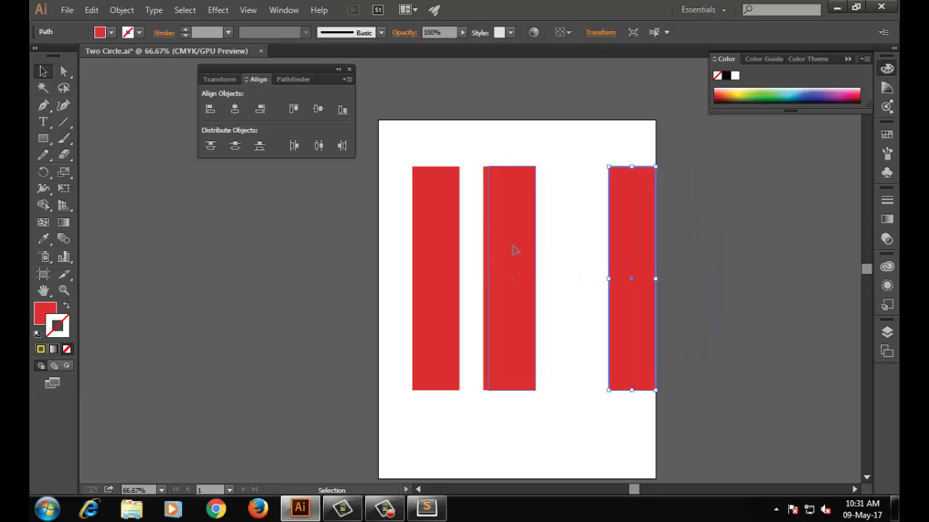
pyautogui.moveTo(512, 249); pyautogui.dragTo(572, 252)
pyautogui.click(556, 450)
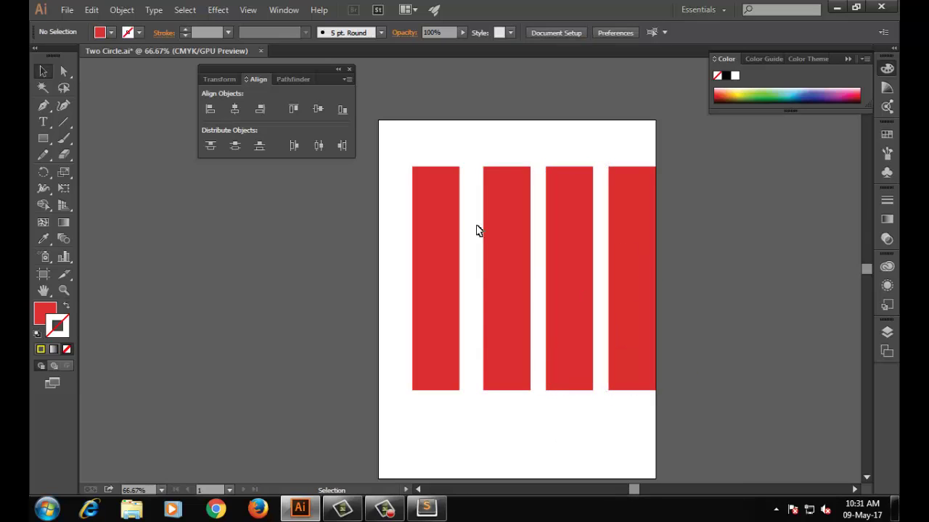
# - Select all four rectangles, move them together to the horizontal middle of the artboard, and deselect them
pyautogui.moveTo(400, 145); pyautogui.dragTo(655, 412)
pyautogui.moveTo(651, 308); pyautogui.dragTo(624, 307)
pyautogui.click(602, 432)
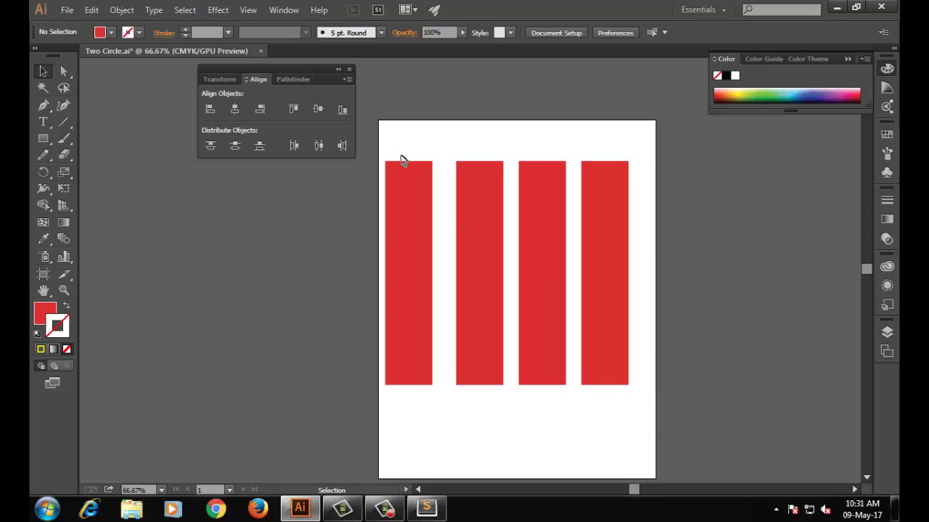
pyautogui.moveTo(400, 157); pyautogui.dragTo(589, 334)
pyautogui.moveTo(548, 256); pyautogui.dragTo(557, 256)
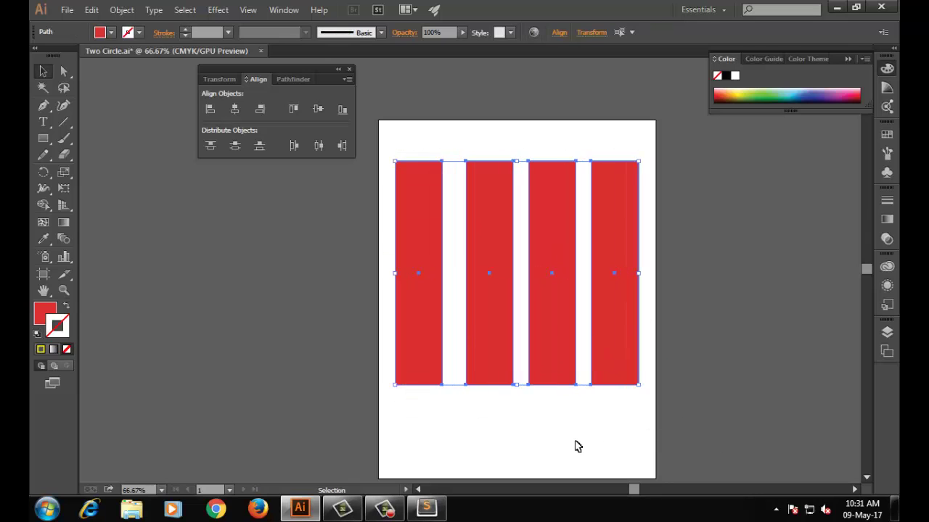
pyautogui.click(577, 446)
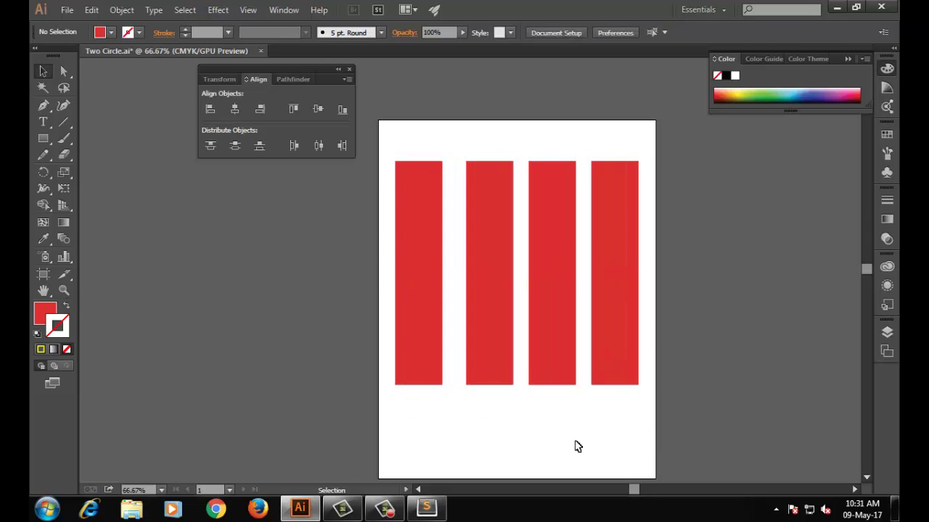
# - Nudge the second rectangle left and move the third slightly right so the four rectangles are unevenly spaced
pyautogui.moveTo(389, 145); pyautogui.dragTo(677, 450)
pyautogui.click(469, 285)
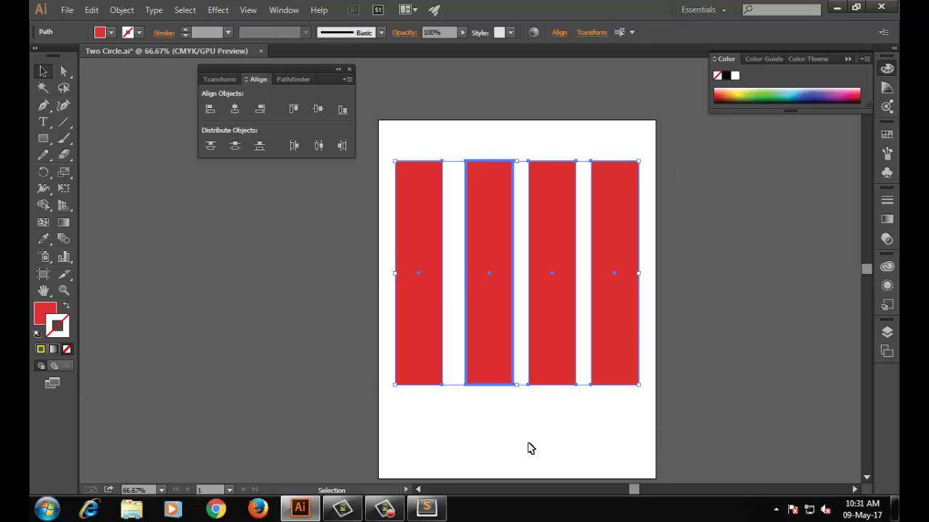
pyautogui.click(529, 445)
pyautogui.click(496, 335)
pyautogui.press('Left')
pyautogui.press('Left')
pyautogui.press('Left')
pyautogui.press('Left')
pyautogui.press('Left')
pyautogui.press('Left')
pyautogui.press('Left')
pyautogui.press('Left')
pyautogui.press('Left')
pyautogui.press('Left')
pyautogui.press('Left')
pyautogui.press('Left')
pyautogui.press('Left')
pyautogui.press('Left')
pyautogui.press('Left')
pyautogui.press('Left')
pyautogui.press('Left')
pyautogui.press('Left')
pyautogui.press('Left')
pyautogui.press('Left')
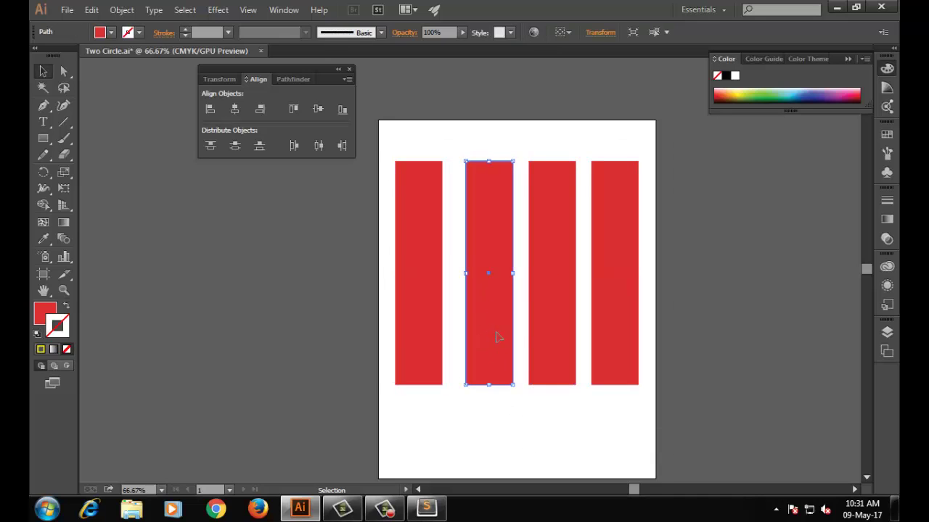
pyautogui.moveTo(541, 277); pyautogui.dragTo(546, 278)
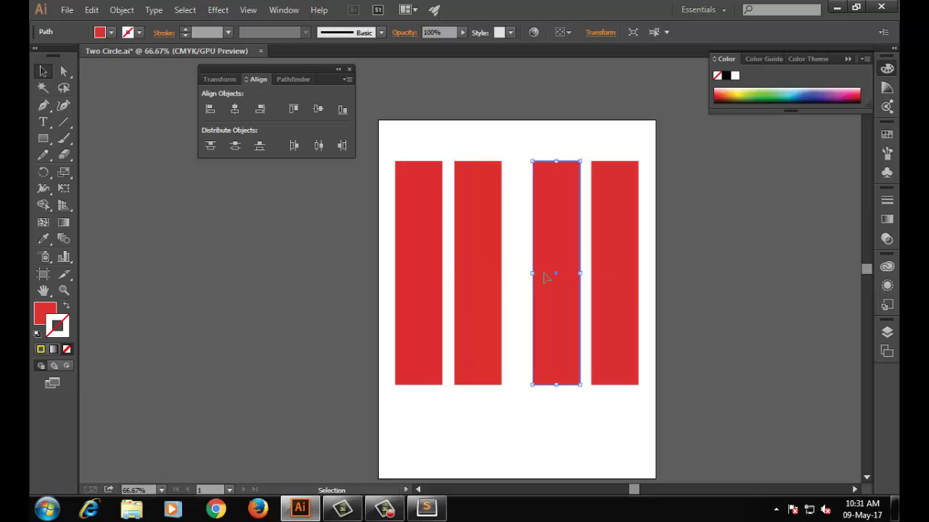
# - Select all four rectangles and even out their spacing with Horizontal Distribute Left
pyautogui.click(518, 149)
pyautogui.moveTo(628, 404); pyautogui.dragTo(631, 421)
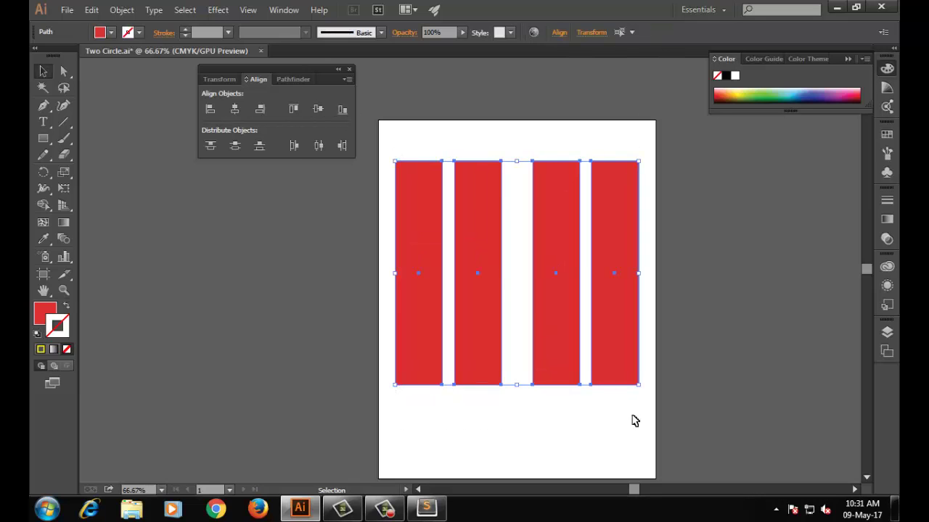
pyautogui.click(295, 145)
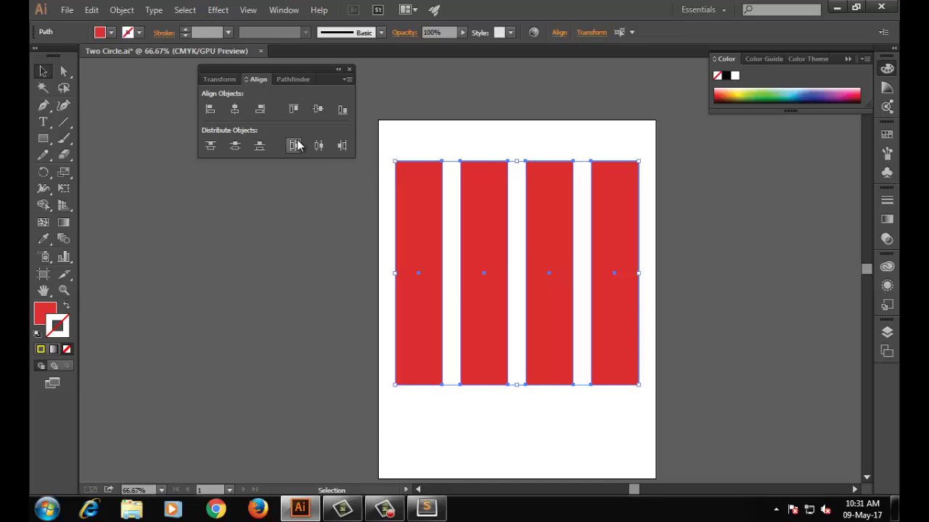
# - Undo the last horizontal distribution of the rectangles and deselect everything
pyautogui.click(434, 149)
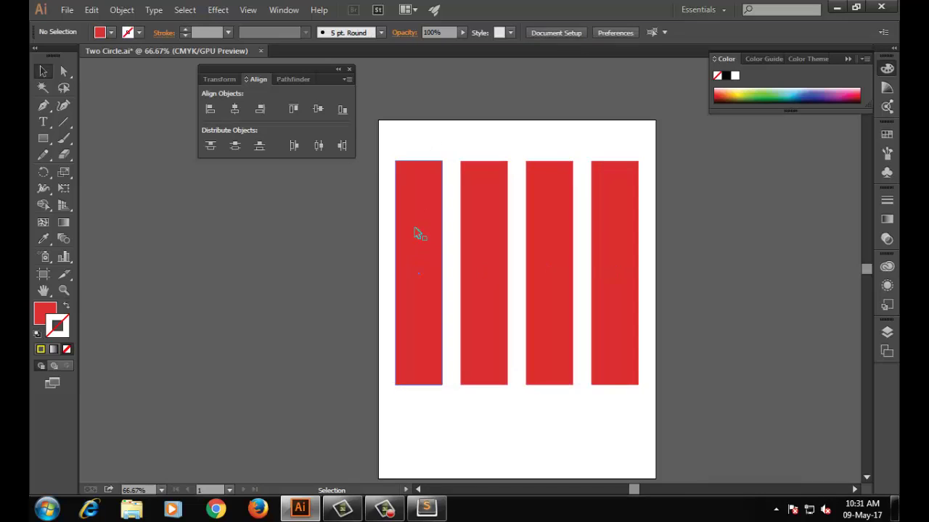
pyautogui.click(483, 190)
pyautogui.hotkey('ctrl', 'z')
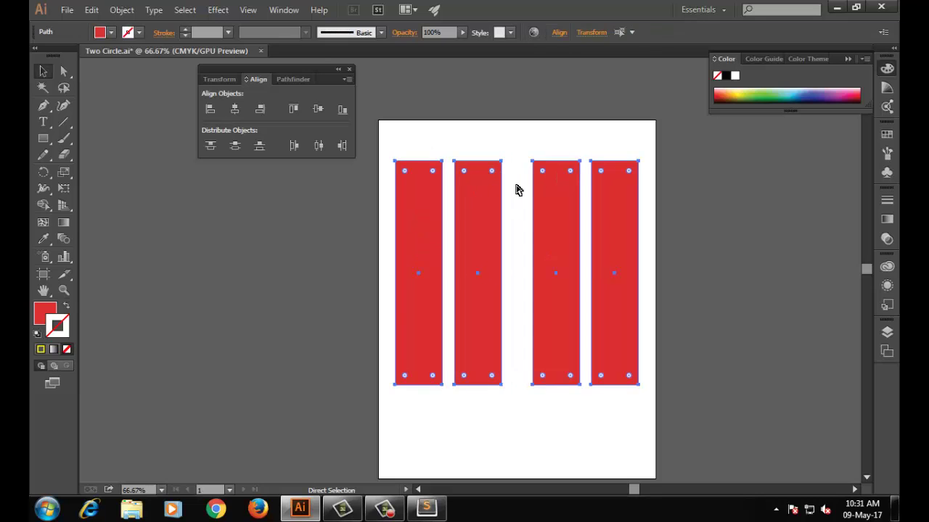
pyautogui.click(481, 151)
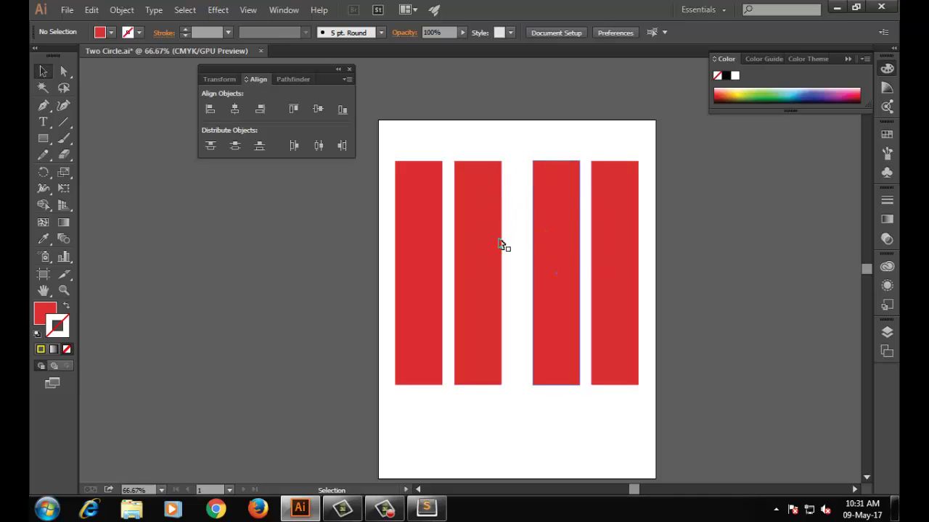
# - Select all four rectangles, try Horizontal Distribute Left and undo it, and make the leftmost rectangle the key object
pyautogui.moveTo(393, 135); pyautogui.dragTo(665, 422)
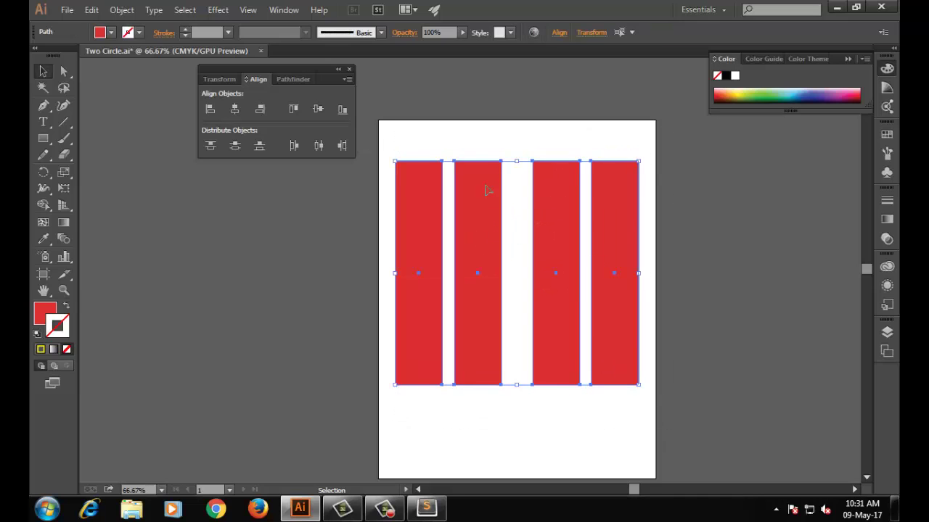
pyautogui.click(294, 146)
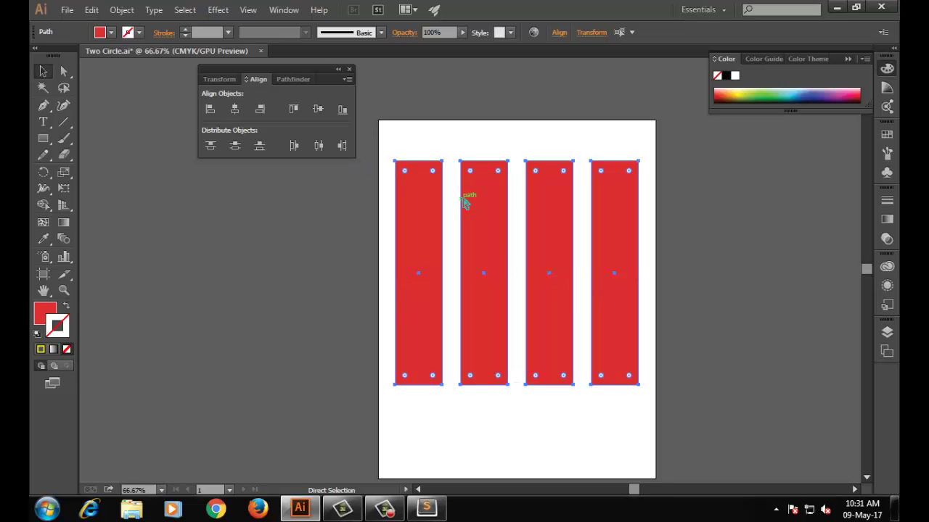
pyautogui.hscroll(-5, 520, 483)
pyautogui.hscroll(5, 572, 336)
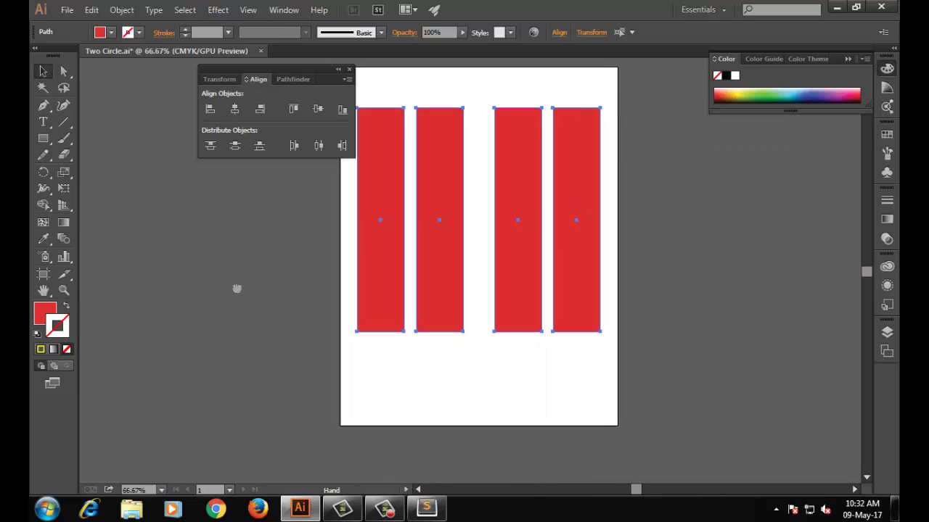
pyautogui.click(427, 205)
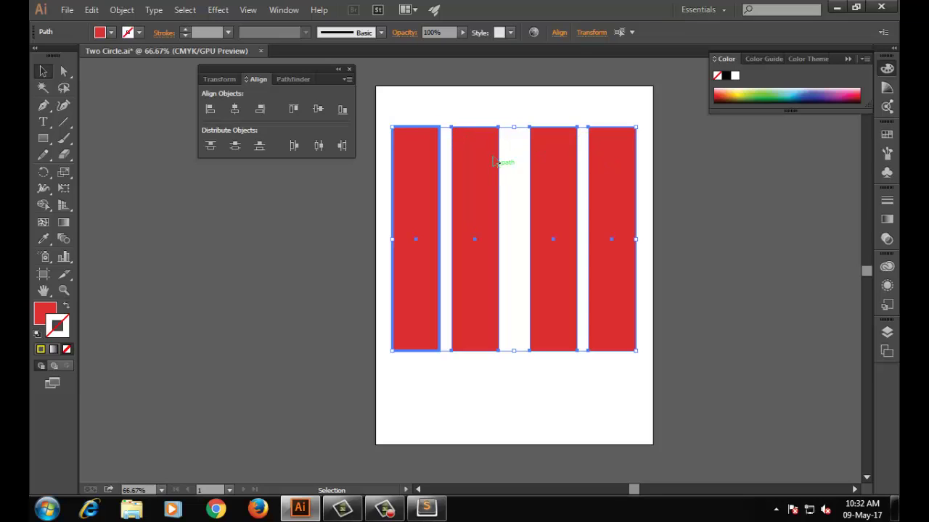
# - Deselect all rectangles and nudge only the second one slightly right, widening its gap to the first
pyautogui.click(498, 110)
pyautogui.click(488, 203)
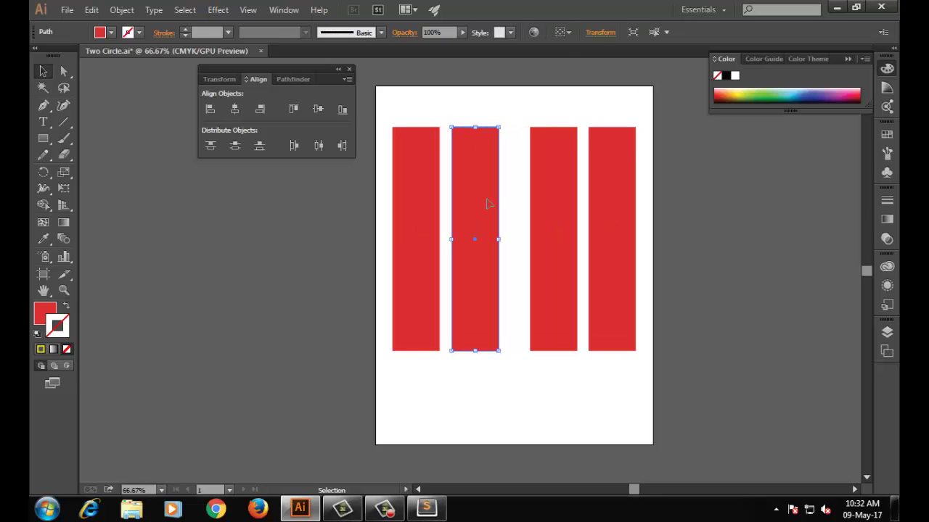
pyautogui.press('Right')
pyautogui.press('Right')
pyautogui.press('Right')
pyautogui.press('Right')
pyautogui.press('Right')
pyautogui.press('Right')
pyautogui.press('Right')
pyautogui.press('Right')
pyautogui.press('Right')
pyautogui.press('Right')
pyautogui.press('Right')
pyautogui.press('Right')
pyautogui.press('Right')
pyautogui.press('Right')
pyautogui.press('Right')
pyautogui.press('Right')
pyautogui.press('Right')
pyautogui.press('Right')
pyautogui.press('Right')
pyautogui.press('Right')
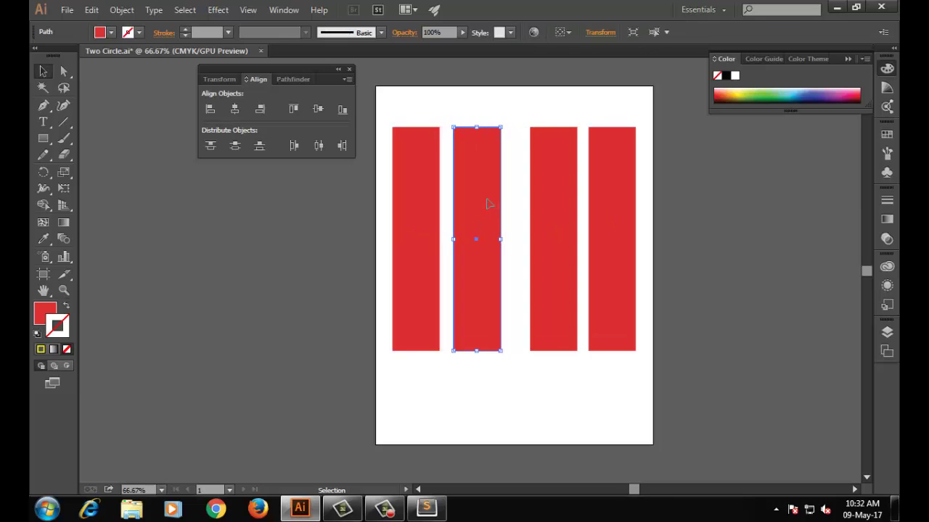
# - Nudge the third rectangle slightly left, closer to the second one
pyautogui.click(551, 225)
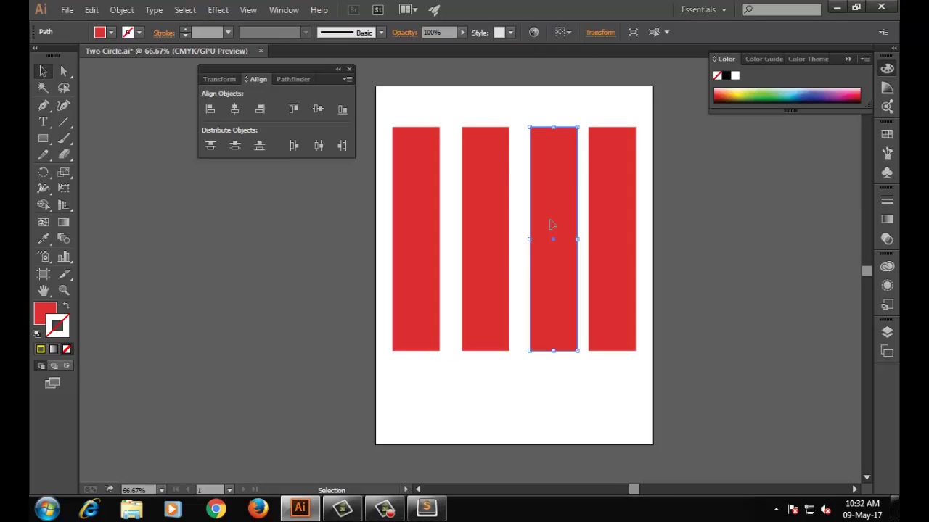
pyautogui.press('Left')
pyautogui.press('Left')
pyautogui.press('Left')
pyautogui.press('Left')
pyautogui.press('Left')
pyautogui.press('Left')
pyautogui.press('Left')
pyautogui.press('Left')
pyautogui.press('Left')
pyautogui.press('Left')
pyautogui.press('Left')
pyautogui.press('Left')
pyautogui.press('Left')
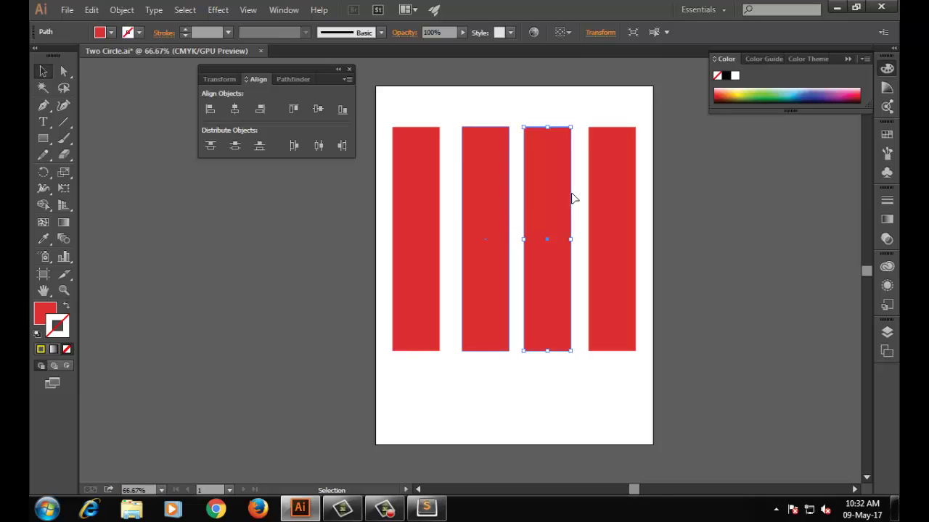
# - Select all four rectangles, space them with Horizontal Distribute Left, and deselect them
pyautogui.moveTo(415, 111); pyautogui.dragTo(646, 392)
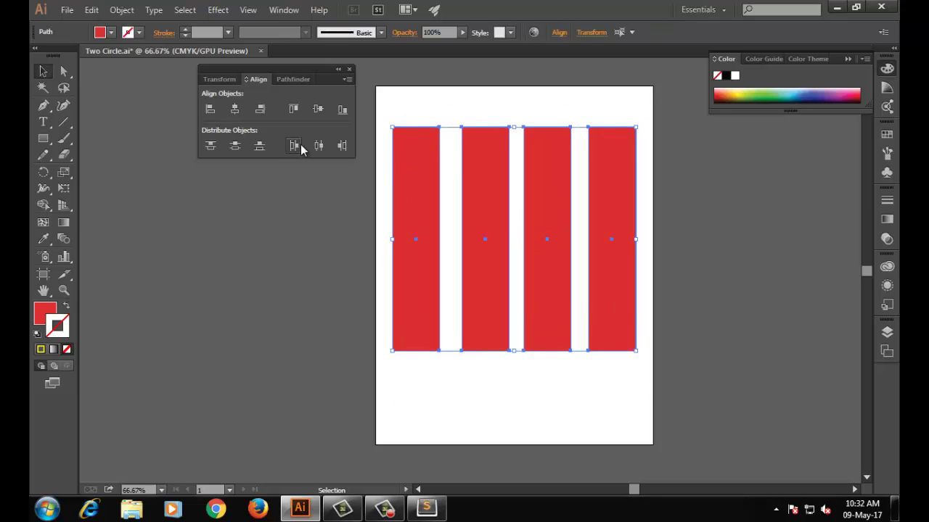
pyautogui.click(295, 144)
pyautogui.click(556, 420)
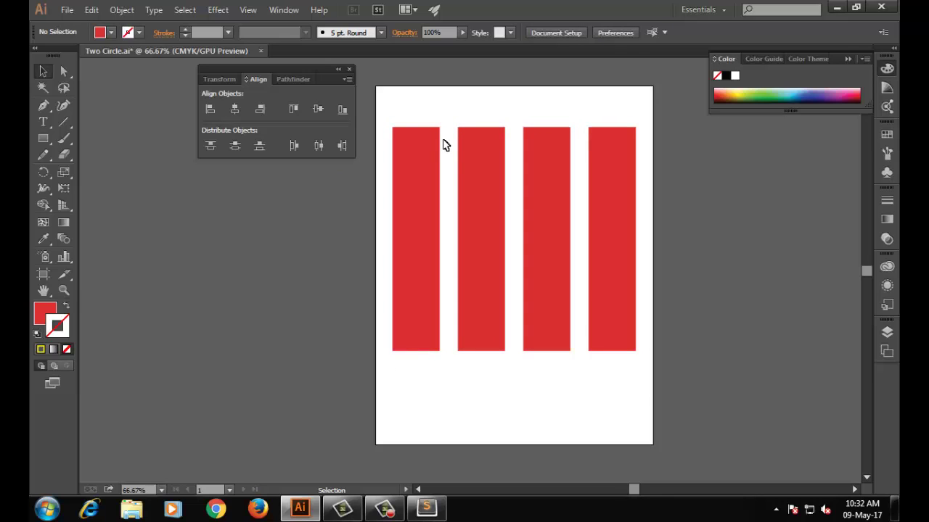
# - Shorten the second rectangle to about two fifths of its height and the third to just over half, keeping their top edges fixed
pyautogui.click(490, 346)
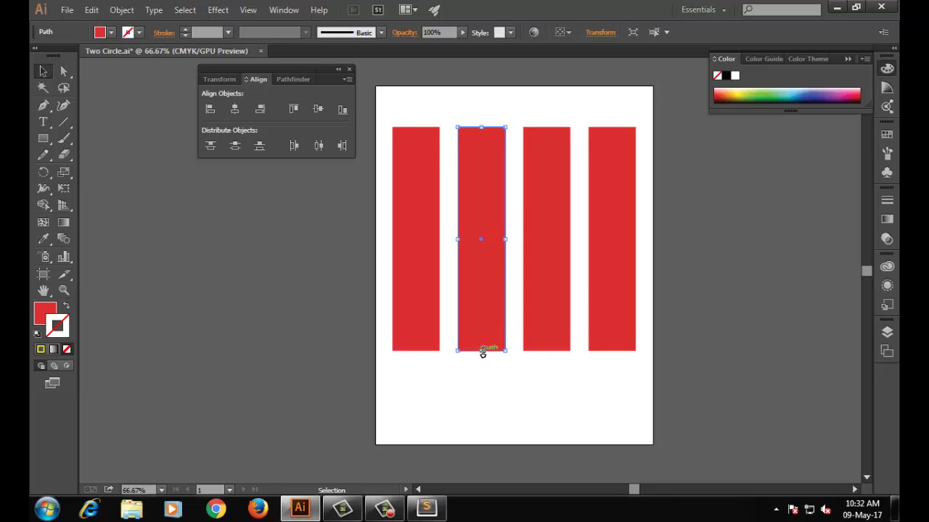
pyautogui.moveTo(483, 354); pyautogui.dragTo(482, 211)
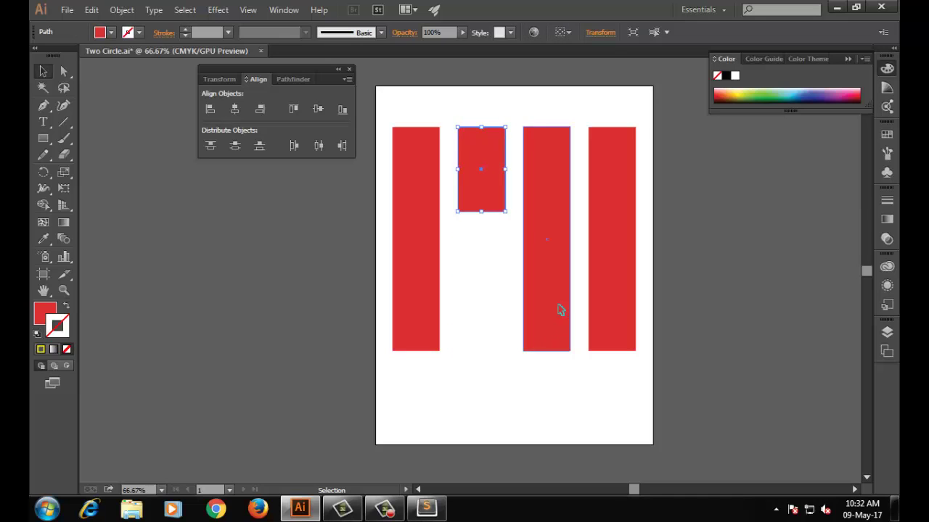
pyautogui.click(552, 341)
pyautogui.moveTo(549, 355); pyautogui.dragTo(545, 252)
pyautogui.moveTo(378, 86); pyautogui.dragTo(704, 407)
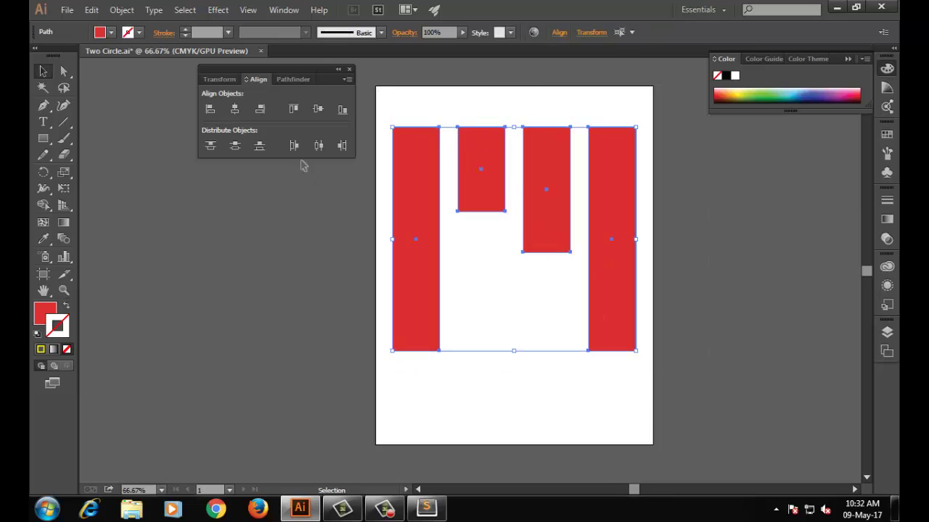
pyautogui.click(546, 264)
# - Move the third rectangle slightly right, and widen the second one by about two fifths, leaving gaps on both sides
pyautogui.click(549, 203)
pyautogui.moveTo(549, 203); pyautogui.dragTo(561, 204)
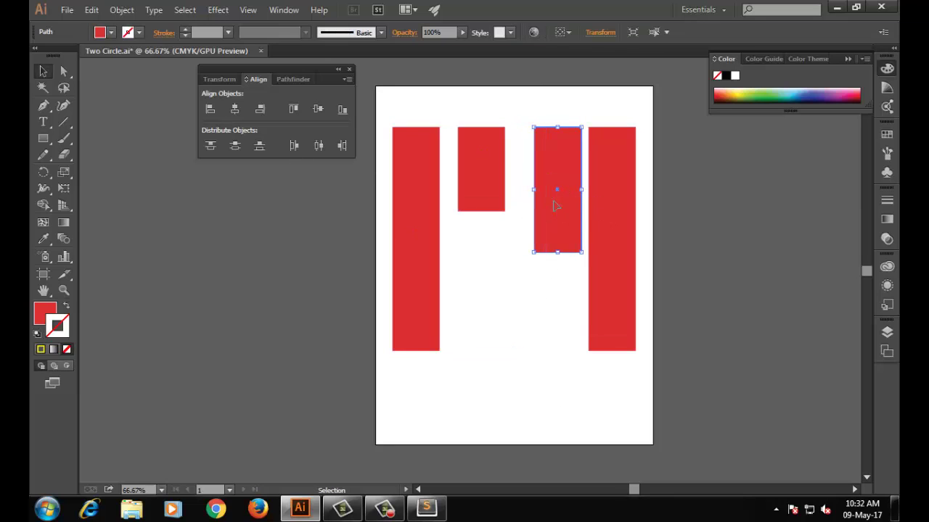
pyautogui.click(483, 169)
pyautogui.moveTo(482, 169); pyautogui.dragTo(518, 172)
pyautogui.click(491, 286)
pyautogui.click(507, 265)
# - Select all four rectangles, try Horizontal Distribute Left, and examine the spacing between the widened second rectangle and the third
pyautogui.moveTo(367, 129); pyautogui.dragTo(684, 437)
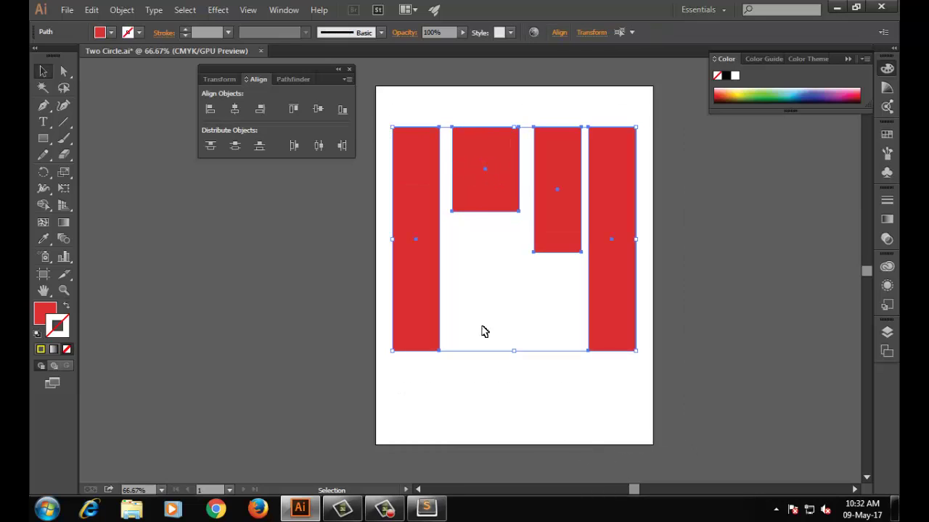
pyautogui.click(293, 147)
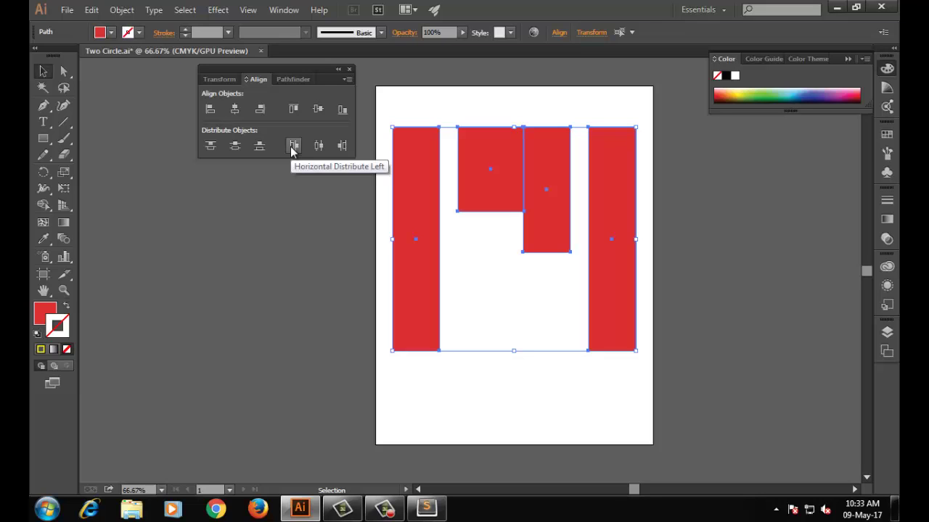
pyautogui.click(575, 356)
pyautogui.click(495, 176)
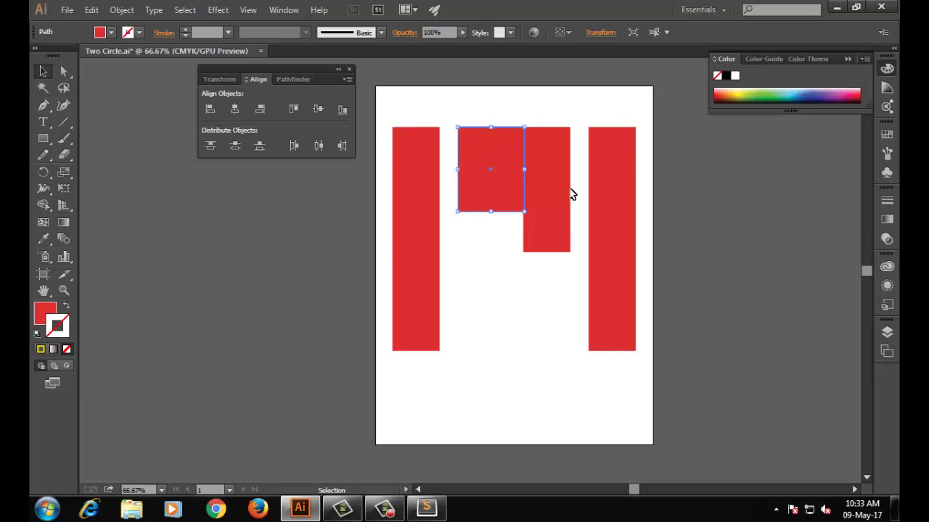
pyautogui.click(549, 144)
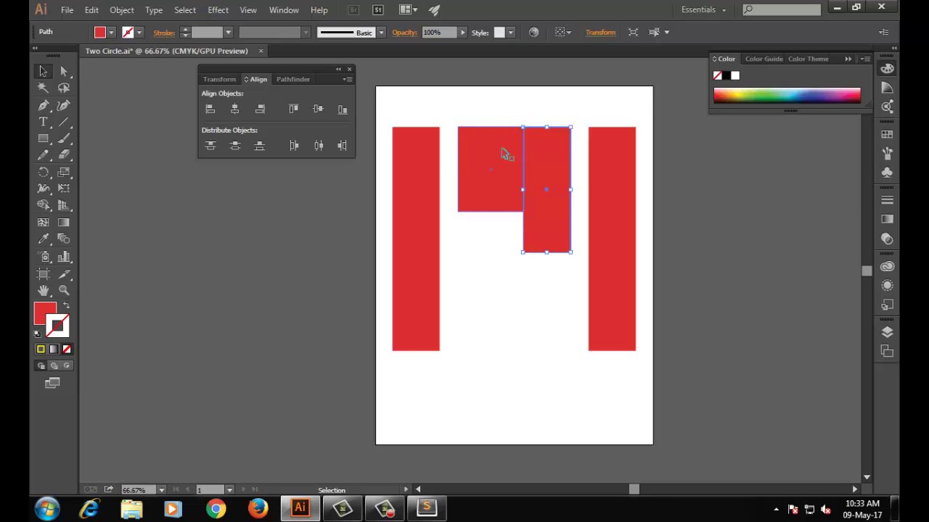
pyautogui.click(493, 153)
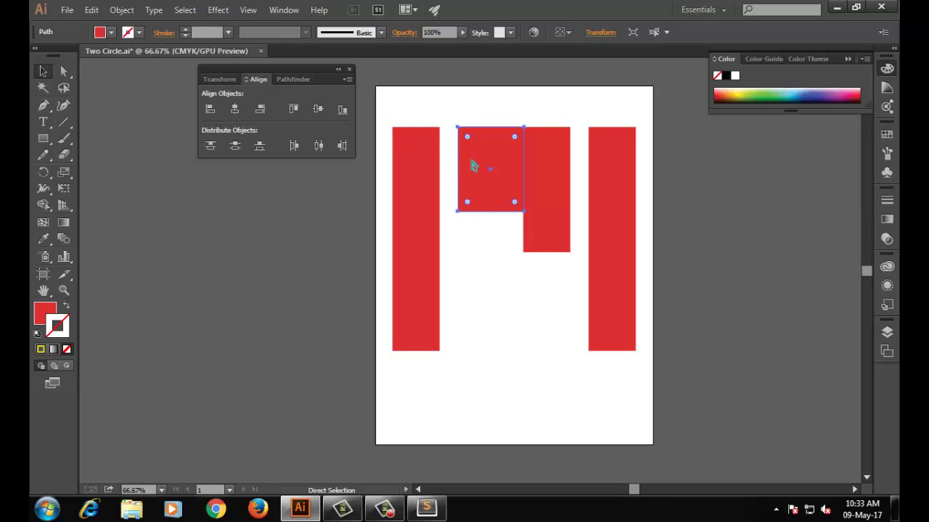
# - Restore the uneven spacing with all four rectangles selected and reapply Horizontal Distribute Left
pyautogui.hotkey('ctrl', 'a')
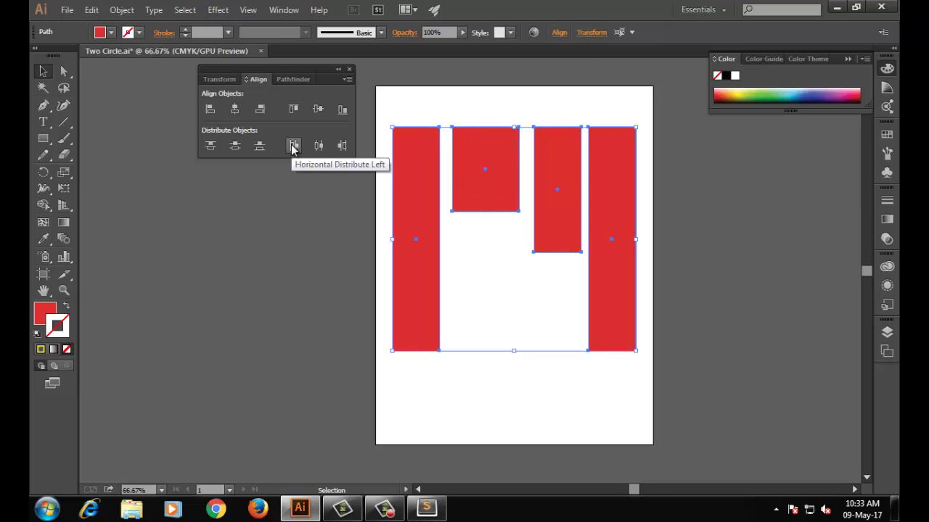
pyautogui.click(293, 147)
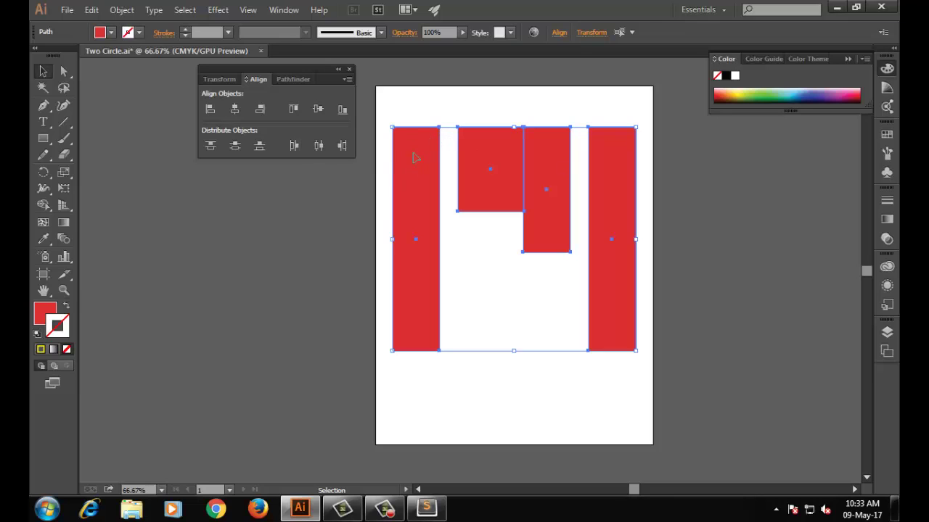
# - Undo the left-edge distribution and widen the second rectangle towards the third one
pyautogui.click(293, 145)
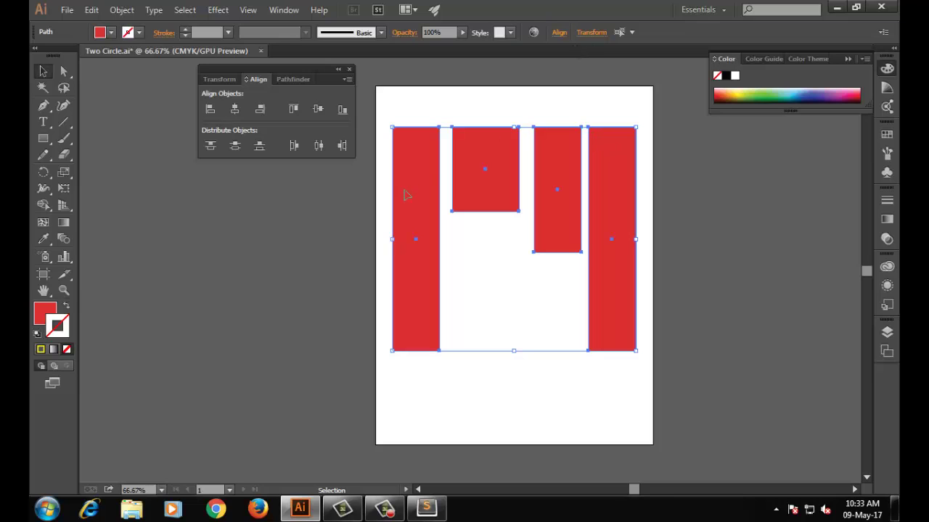
pyautogui.hotkey('ctrl', 'z')
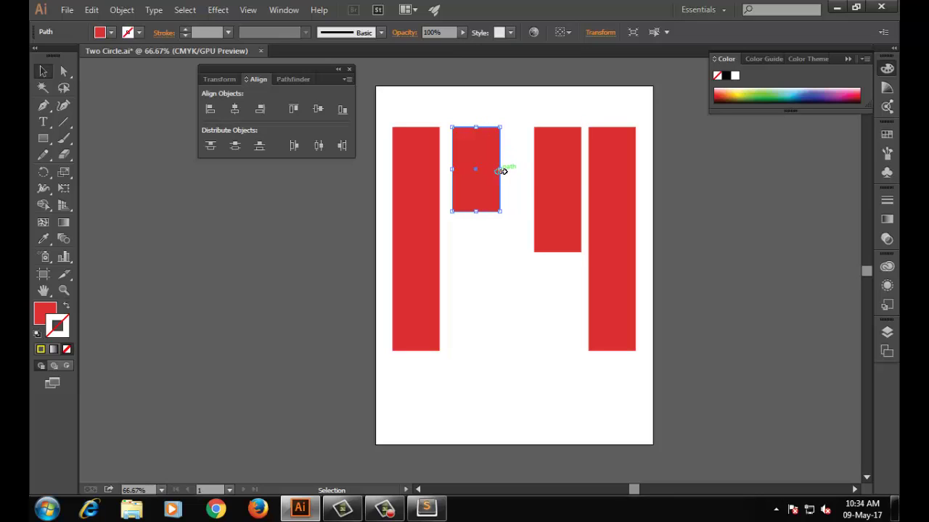
pyautogui.moveTo(502, 169); pyautogui.dragTo(522, 169)
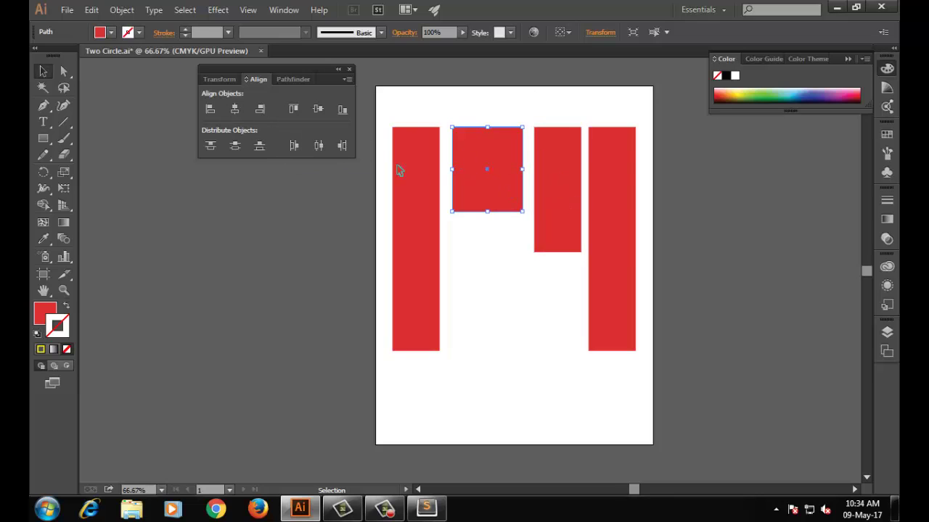
# - Try distributing all four rectangles horizontally by their left edges, and undo it
pyautogui.moveTo(380, 113); pyautogui.dragTo(652, 317)
pyautogui.click(294, 147)
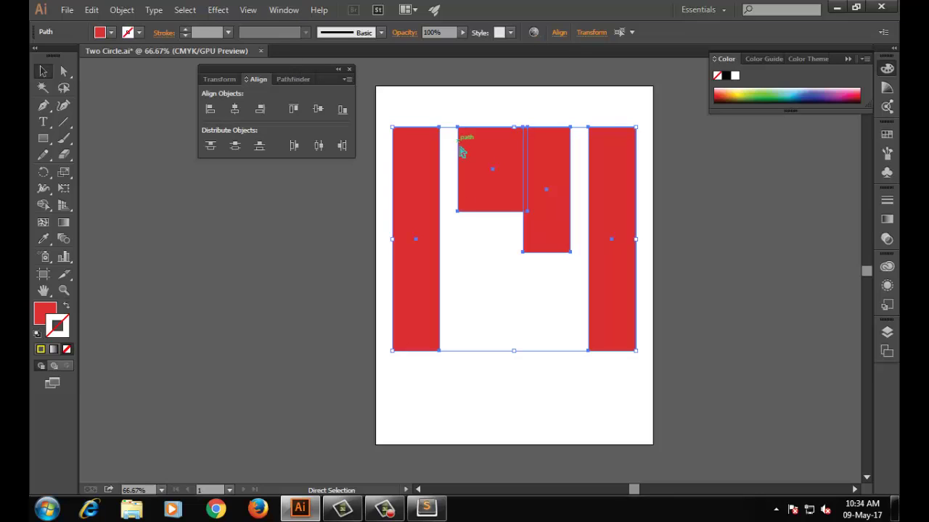
pyautogui.hotkey('ctrl', 'z')
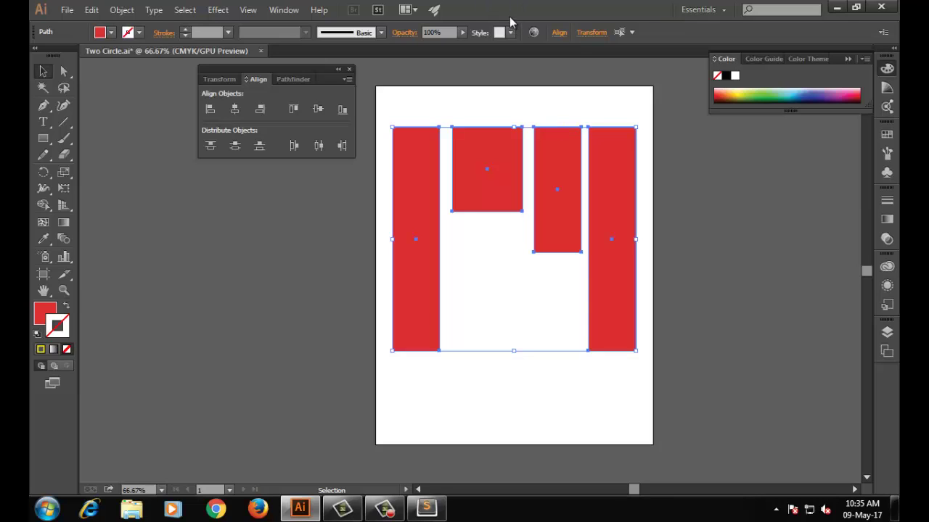
# - Move the third rectangle slightly closer to the second one, keeping its top edge level with the others
pyautogui.click(544, 261)
pyautogui.click(557, 187)
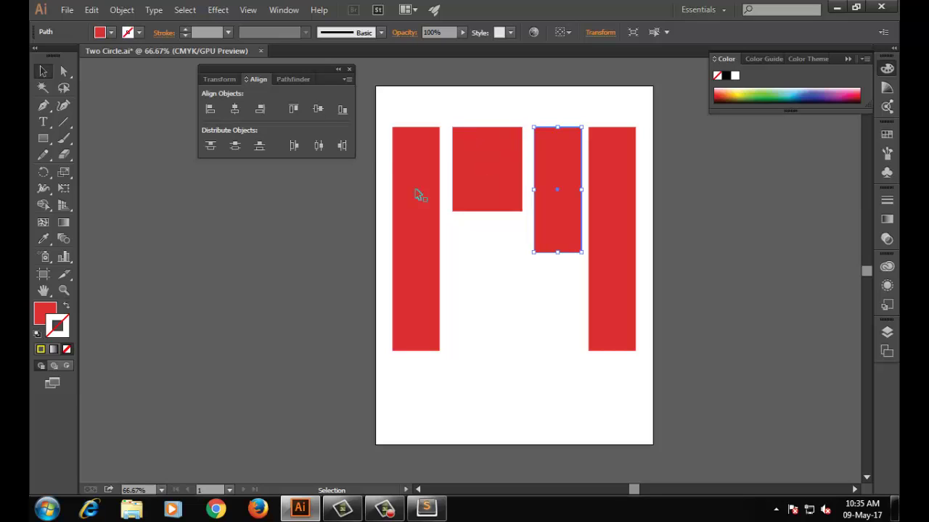
pyautogui.moveTo(537, 247); pyautogui.dragTo(530, 250)
pyautogui.click(408, 98)
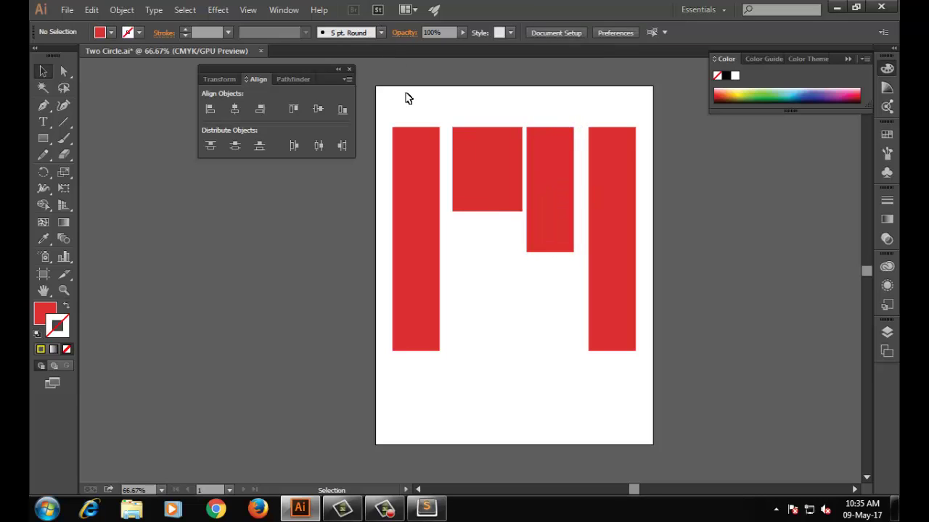
# - Distribute all four rectangles horizontally by their centers
pyautogui.moveTo(408, 98); pyautogui.dragTo(663, 405)
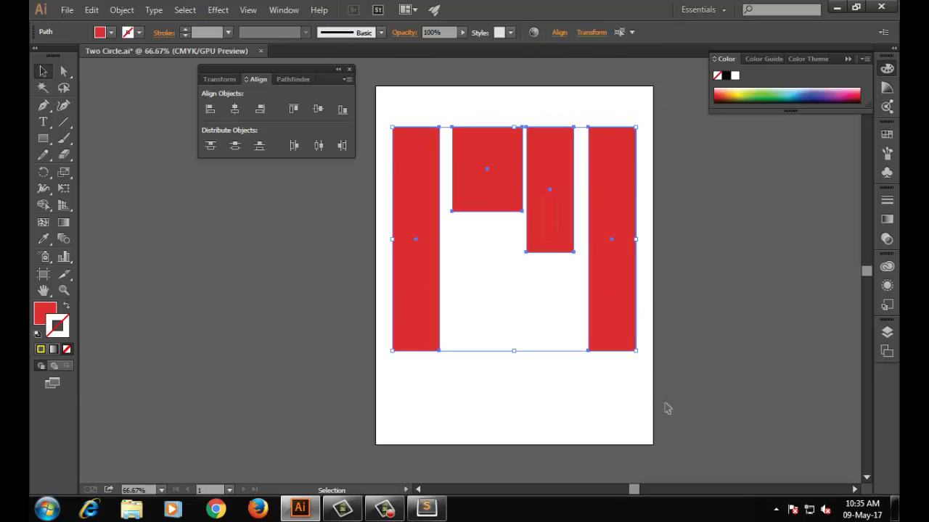
pyautogui.click(318, 146)
pyautogui.click(550, 264)
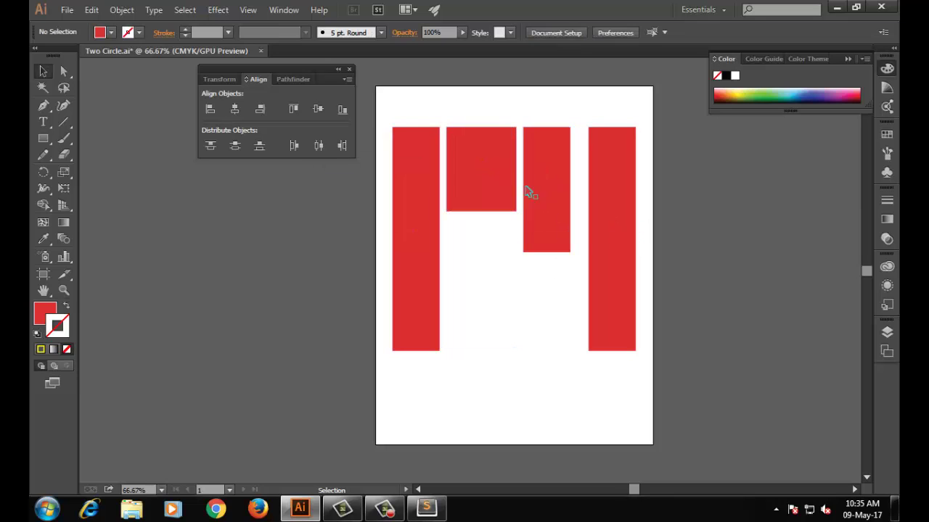
# - Shift the two middle rectangles slightly towards the fourth rectangle, keeping their top edges level
pyautogui.moveTo(495, 182); pyautogui.dragTo(535, 158)
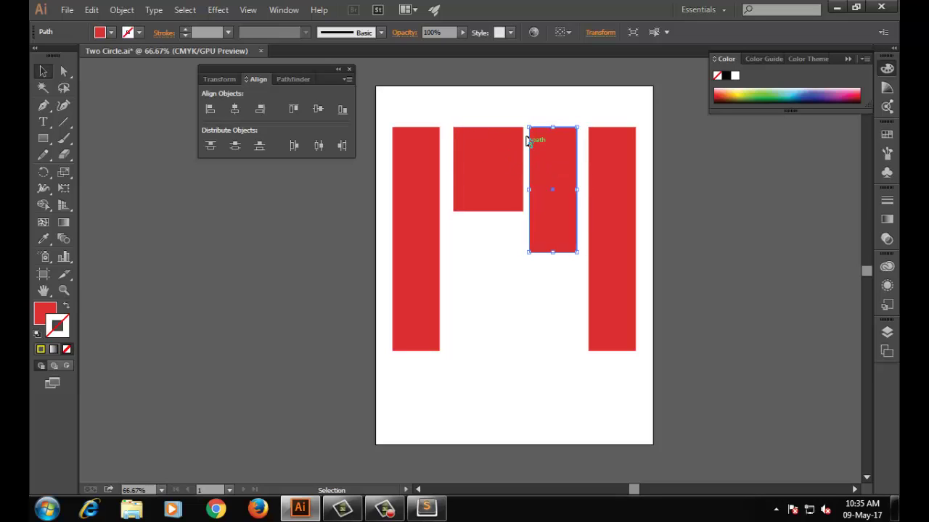
pyautogui.click(460, 116)
# - Try distributing the four rectangles by their horizontal centers, and undo it
pyautogui.moveTo(389, 119); pyautogui.dragTo(591, 247)
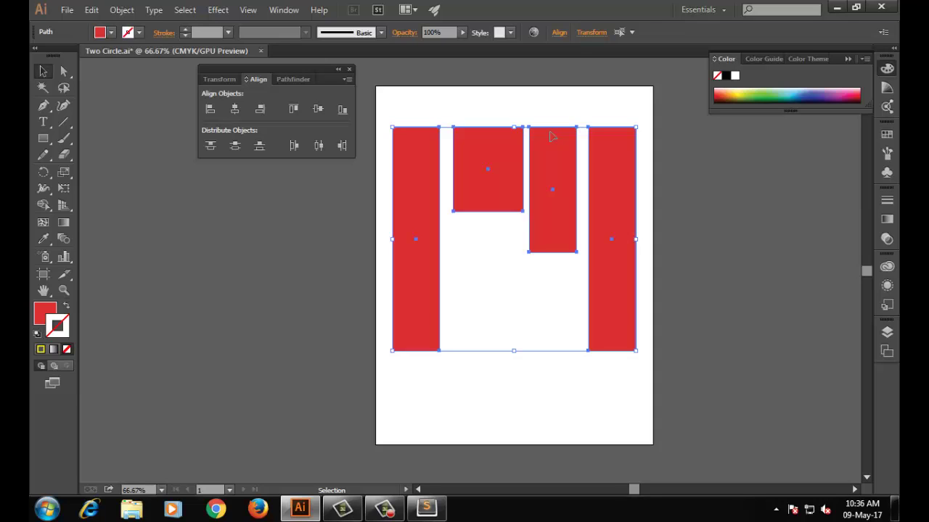
pyautogui.click(317, 146)
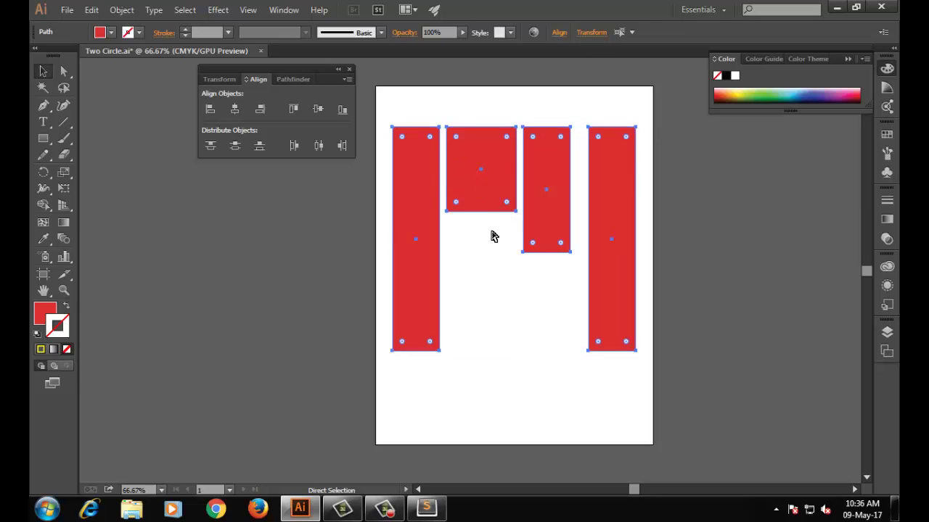
pyautogui.hotkey('ctrl', 'z')
# - Widen the second rectangle towards the first one, leaving only a narrow gap between them
pyautogui.click(533, 270)
pyautogui.click(458, 175)
pyautogui.moveTo(453, 174); pyautogui.dragTo(445, 174)
pyautogui.click(496, 277)
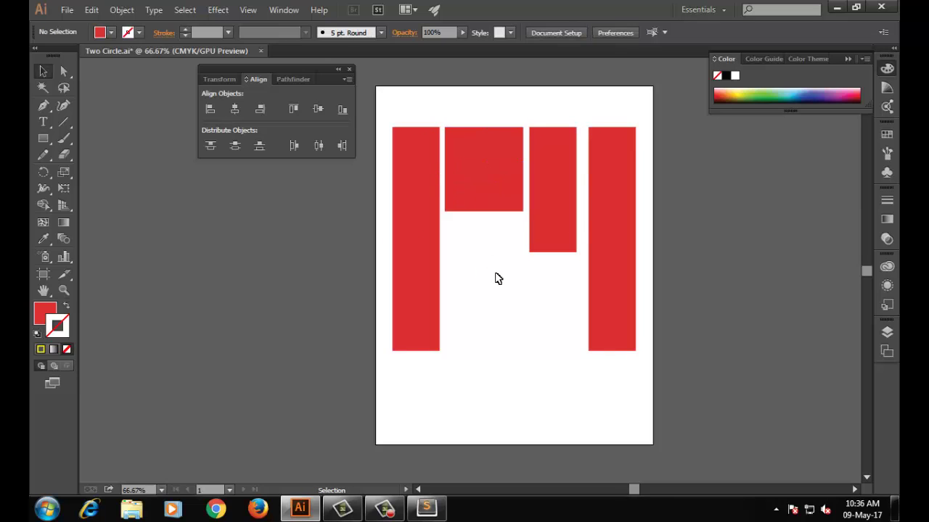
pyautogui.click(484, 210)
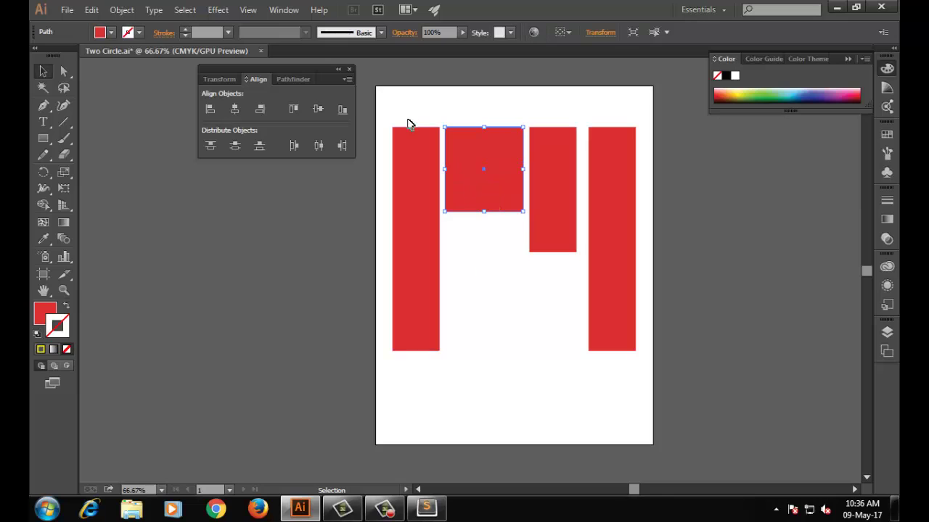
pyautogui.moveTo(444, 170); pyautogui.dragTo(443, 170)
# - Try a horizontal center distribution on the four rectangles with the widened second one, and undo it
pyautogui.moveTo(399, 114); pyautogui.dragTo(646, 362)
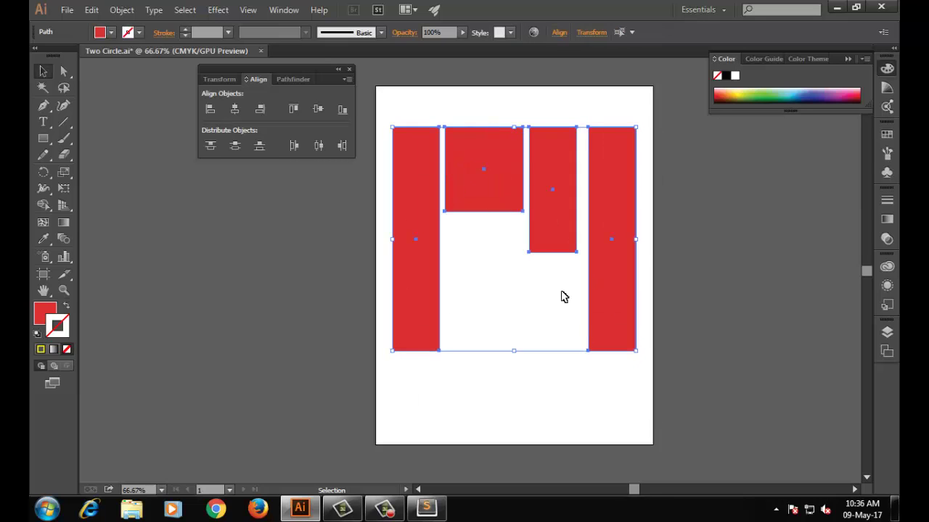
pyautogui.click(320, 148)
pyautogui.hotkey('ctrl', 'z')
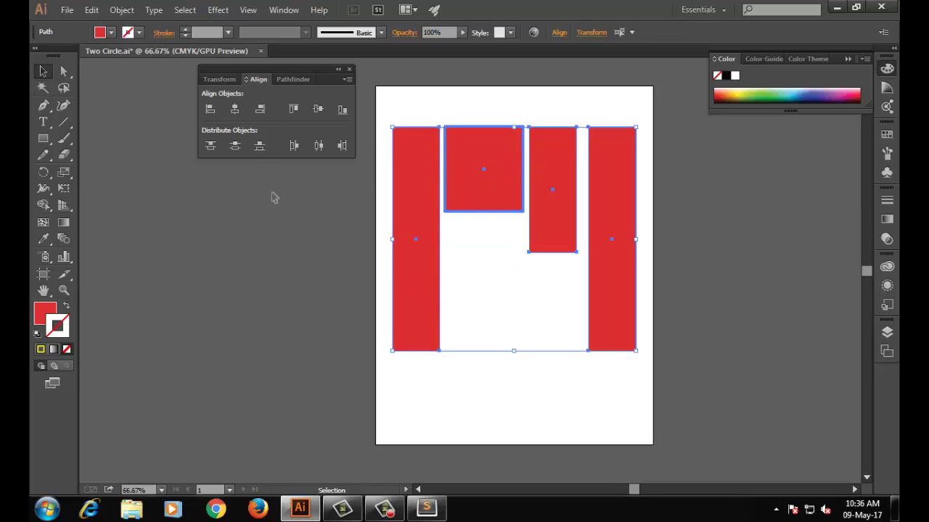
# - Resize the second rectangle so it nearly fills the space between the first and third rectangles
pyautogui.click(316, 229)
pyautogui.click(513, 206)
pyautogui.moveTo(523, 169)
pyautogui.mouseDown()
pyautogui.moveTo(535, 170)
pyautogui.moveTo(520, 175)
pyautogui.mouseUp()
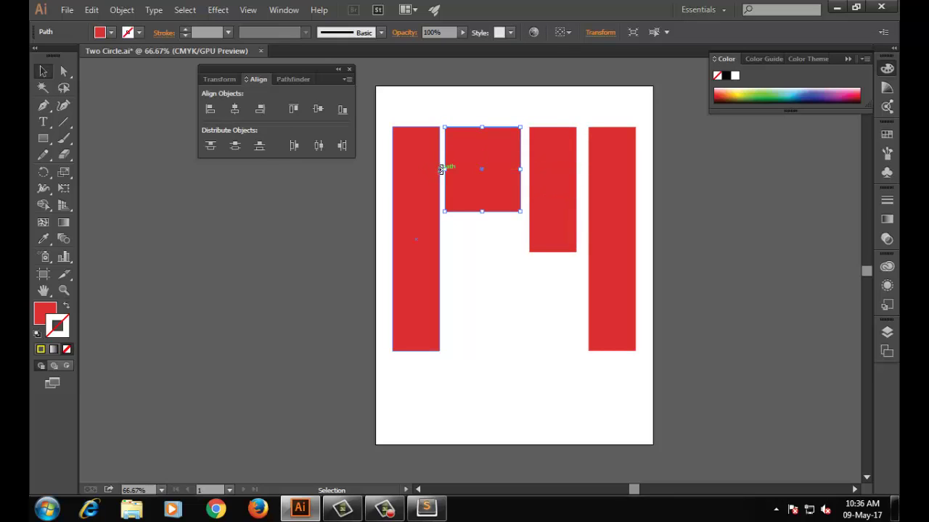
pyautogui.moveTo(445, 170); pyautogui.dragTo(485, 174)
pyautogui.click(506, 259)
# - Try distributing the resized set of four rectangles by horizontal centers, and undo it
pyautogui.click(548, 212)
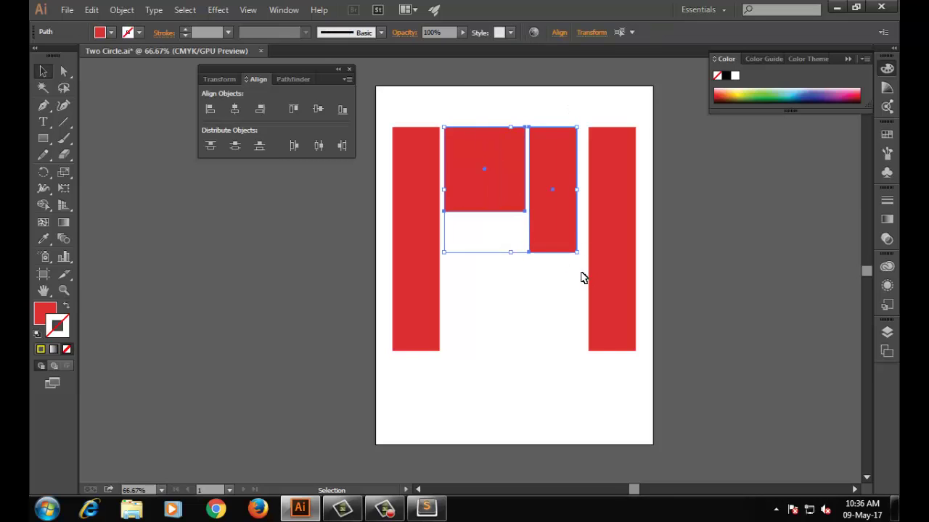
pyautogui.moveTo(616, 337); pyautogui.dragTo(618, 339)
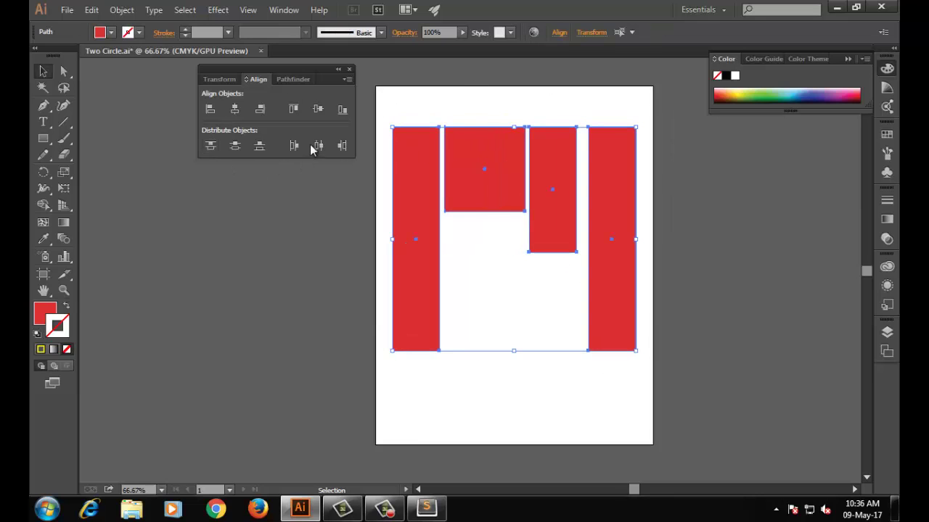
pyautogui.click(317, 146)
pyautogui.click(502, 252)
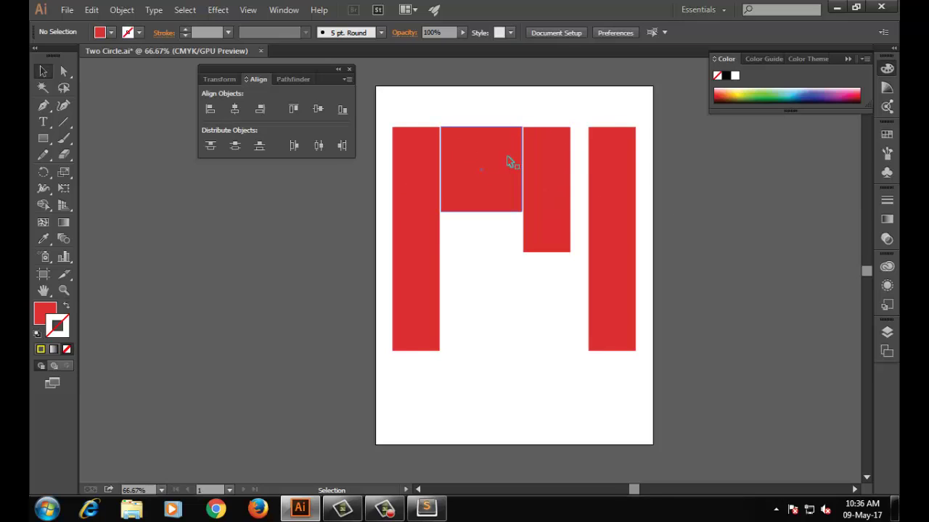
pyautogui.hotkey('ctrl', 'a')
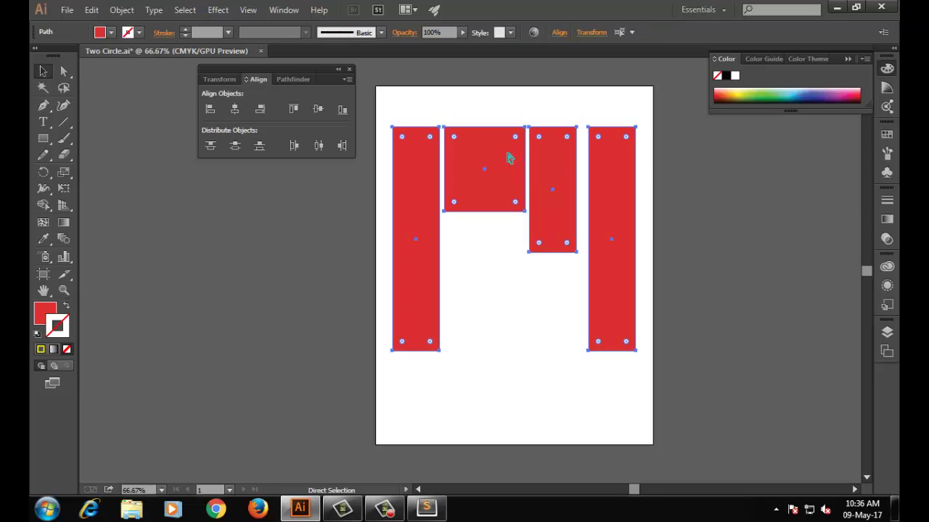
# - Try distributing all four rectangles horizontally by their right edges, and undo it
pyautogui.click(376, 94)
pyautogui.scroll(-2, 376, 94)
pyautogui.hotkey('ctrl', 'a')
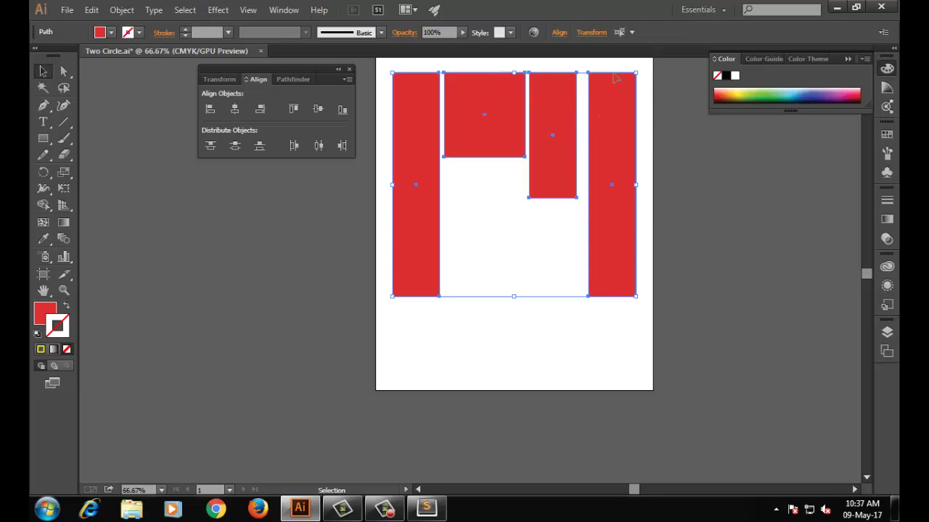
pyautogui.click(342, 146)
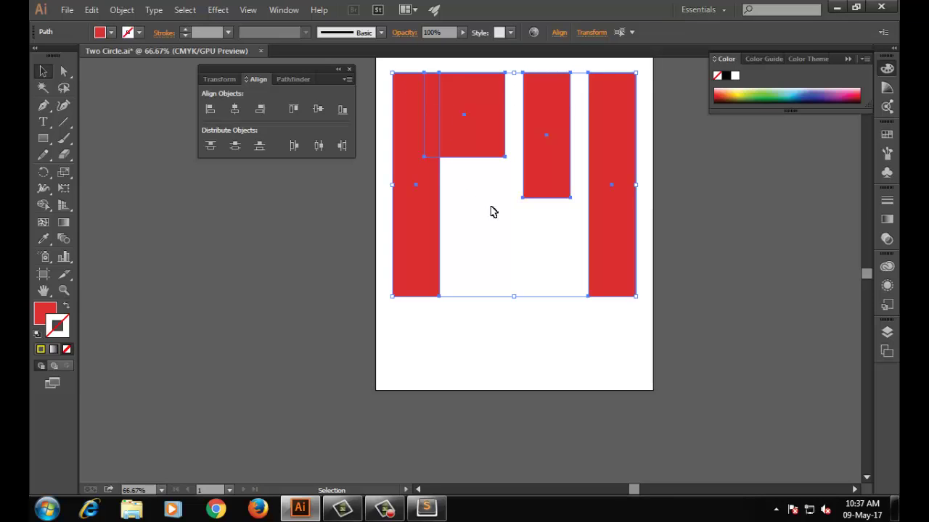
pyautogui.press('a')
pyautogui.press('v')
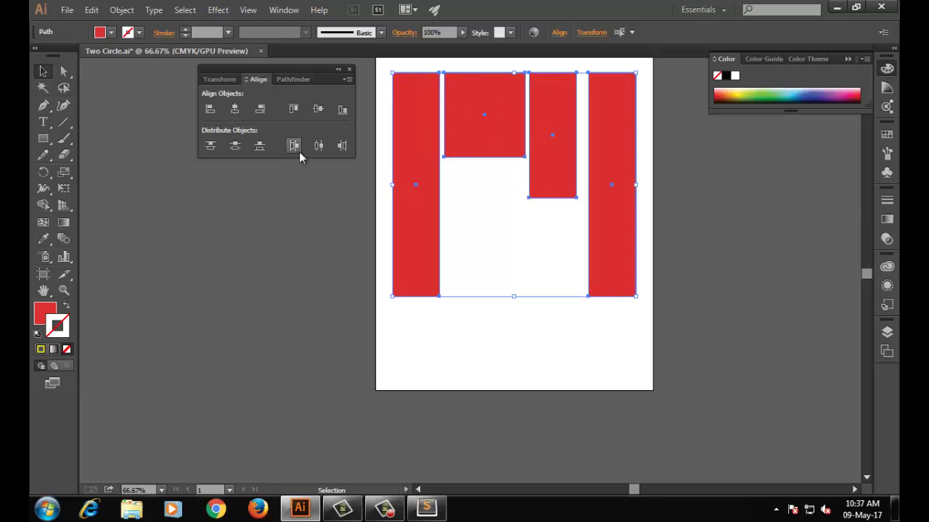
# - Reselect the four rectangles, try distributing them horizontally by their left edges, and undo it
pyautogui.moveTo(388, 72); pyautogui.dragTo(613, 367)
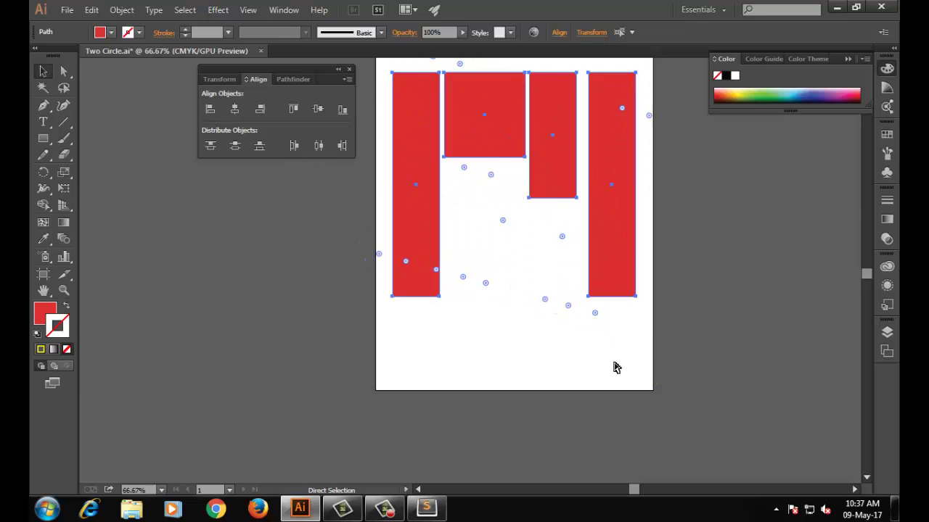
pyautogui.hotkey('ctrl', 'z')
pyautogui.moveTo(394, 64); pyautogui.dragTo(705, 364)
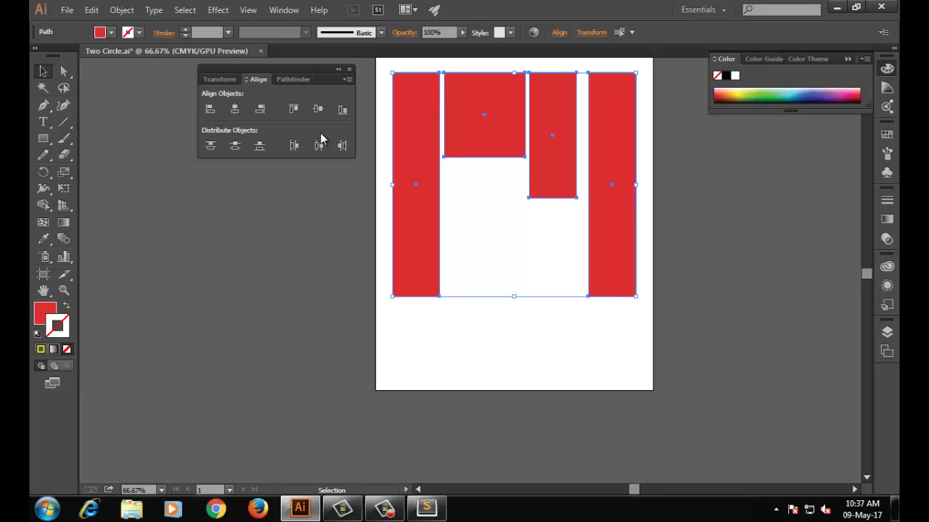
pyautogui.click(295, 145)
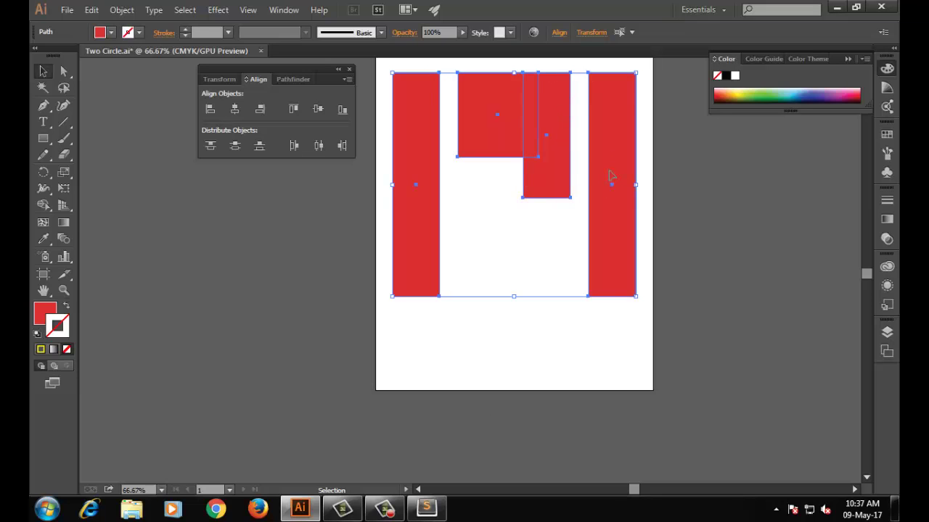
pyautogui.hotkey('ctrl', 'z')
# - Try distributing the four rectangles by horizontal centers again, and undo it
pyautogui.click(554, 213)
pyautogui.click(468, 119)
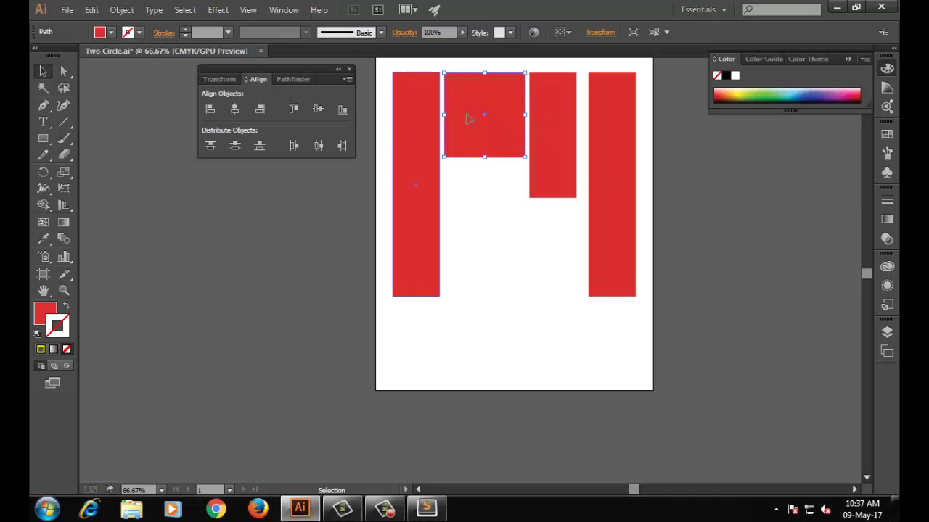
pyautogui.moveTo(394, 66); pyautogui.dragTo(674, 346)
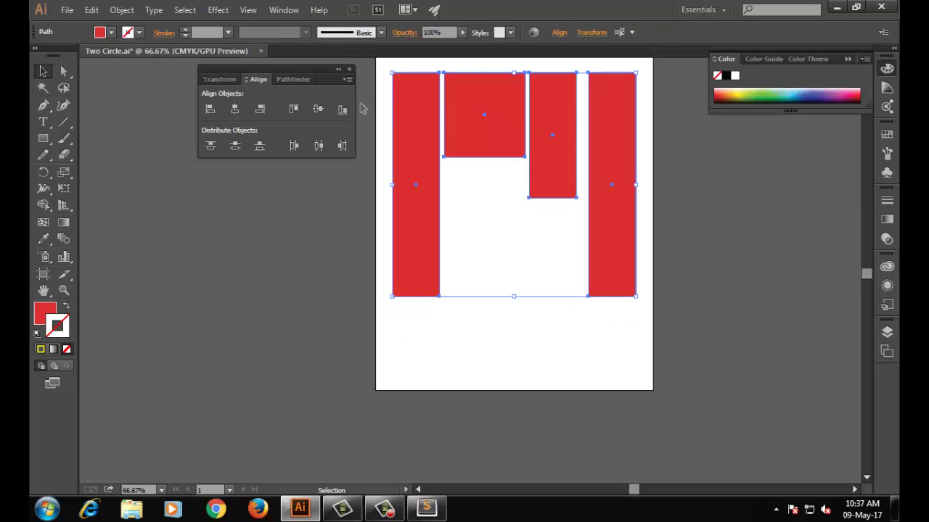
pyautogui.click(324, 146)
pyautogui.click(558, 258)
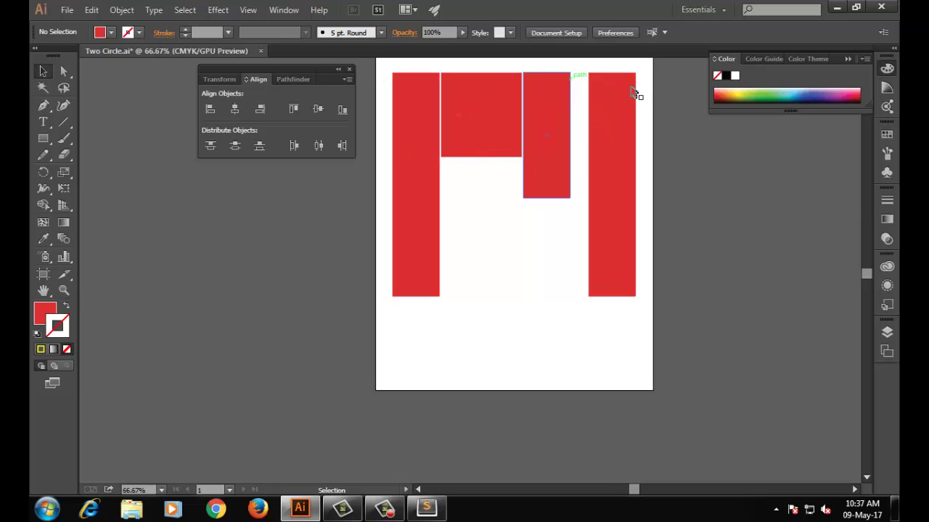
pyautogui.hotkey('ctrl', 'z')
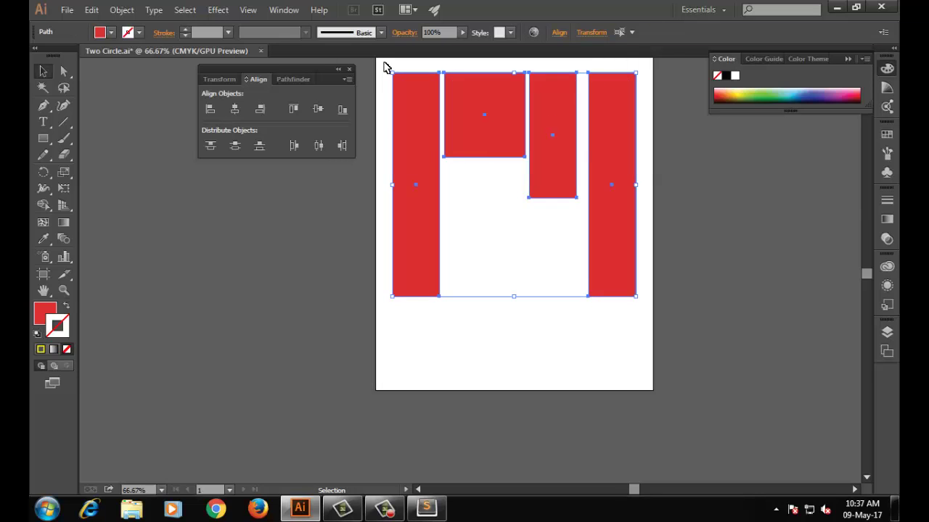
# - Distribute the four rectangles by their right edges and move the second one off the first, slightly lower and overlapping the third
pyautogui.moveTo(385, 66); pyautogui.dragTo(634, 358)
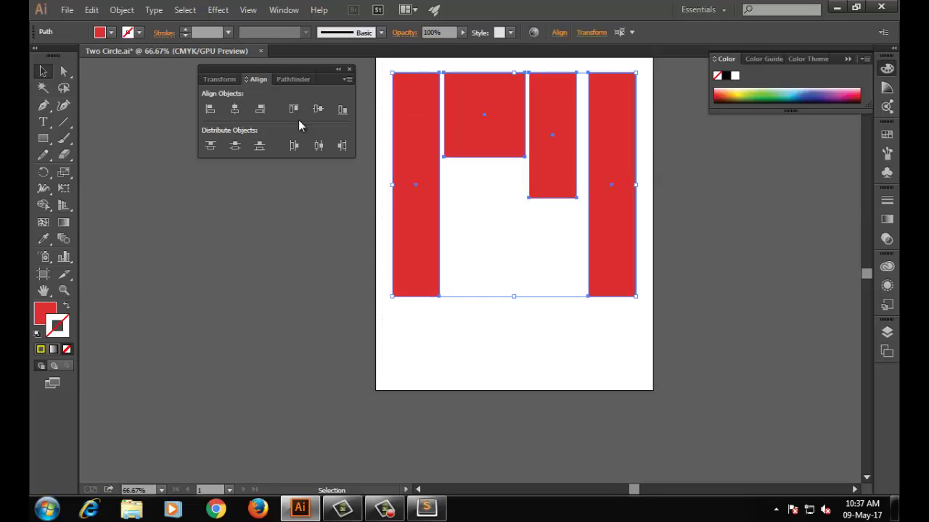
pyautogui.click(343, 148)
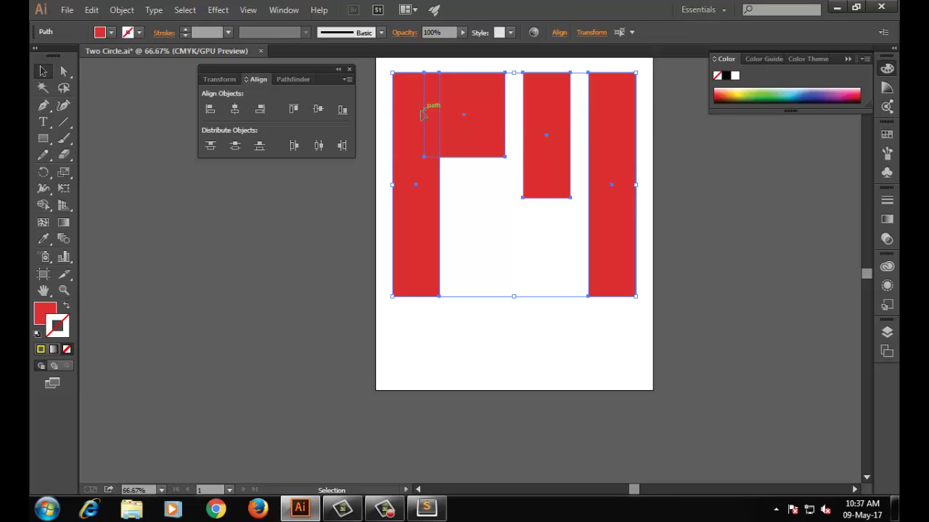
pyautogui.click(445, 214)
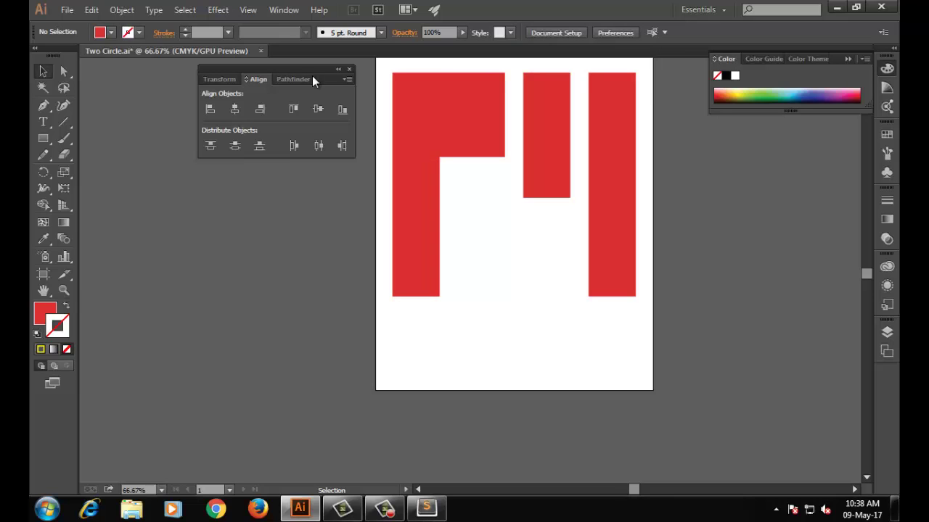
pyautogui.moveTo(465, 104); pyautogui.dragTo(511, 119)
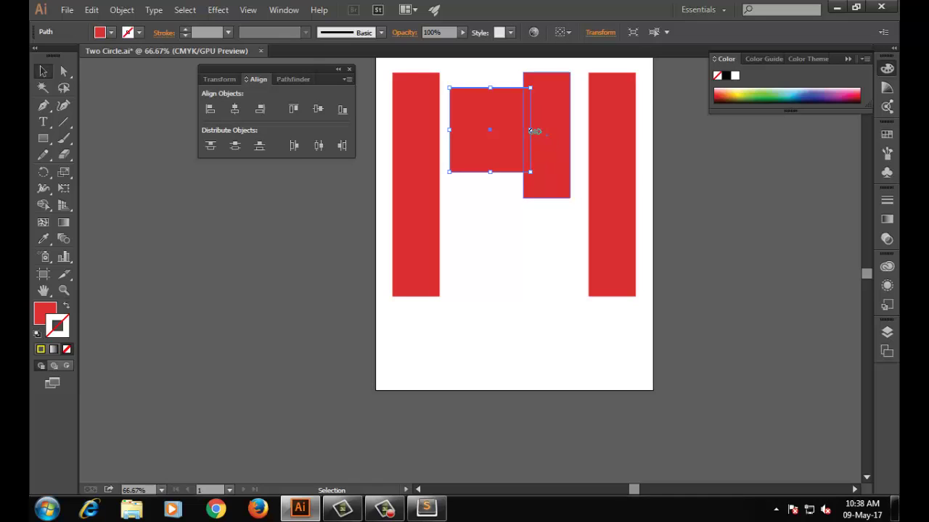
# - Delete all four red rectangles from the artboard
pyautogui.click(525, 136)
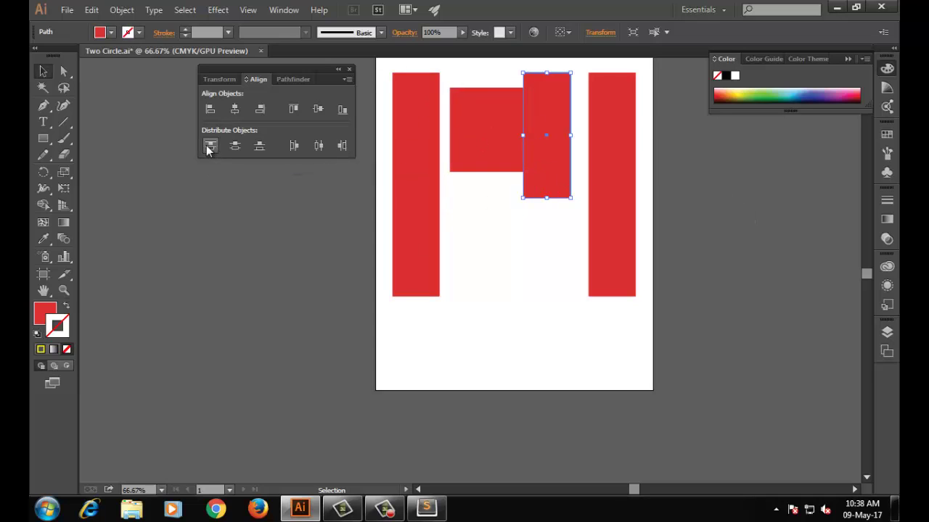
pyautogui.click(516, 153)
pyautogui.press('Delete')
pyautogui.click(565, 149)
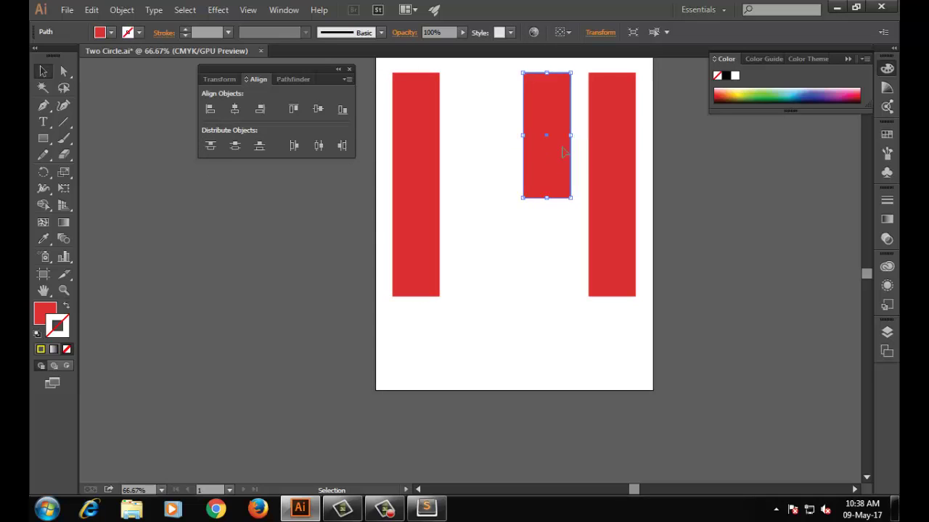
pyautogui.press('Delete')
pyautogui.click(617, 163)
pyautogui.press('Delete')
pyautogui.click(424, 166)
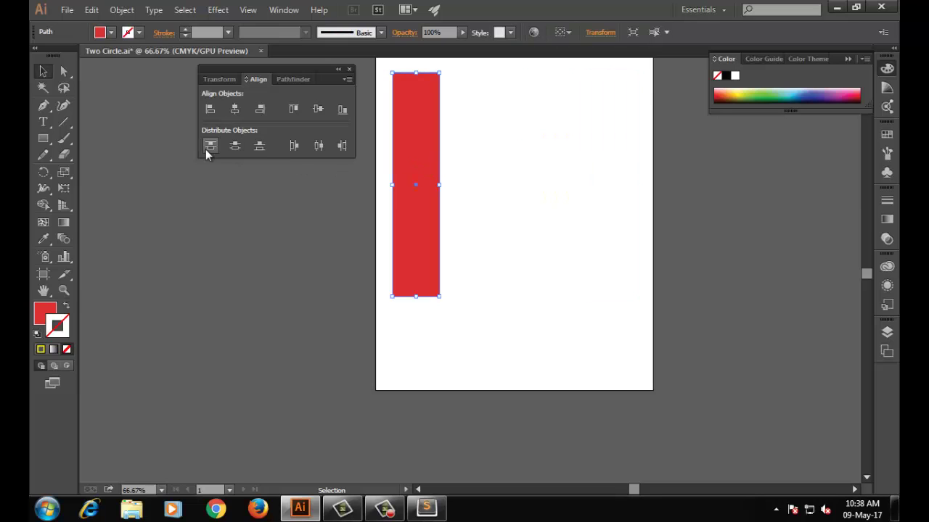
pyautogui.press('Delete')
# - Draw a wide red rectangle about 402 by 133 pt near the artboard's top and stack two copies below it
pyautogui.click(43, 139)
pyautogui.moveTo(427, 88); pyautogui.dragTo(608, 148)
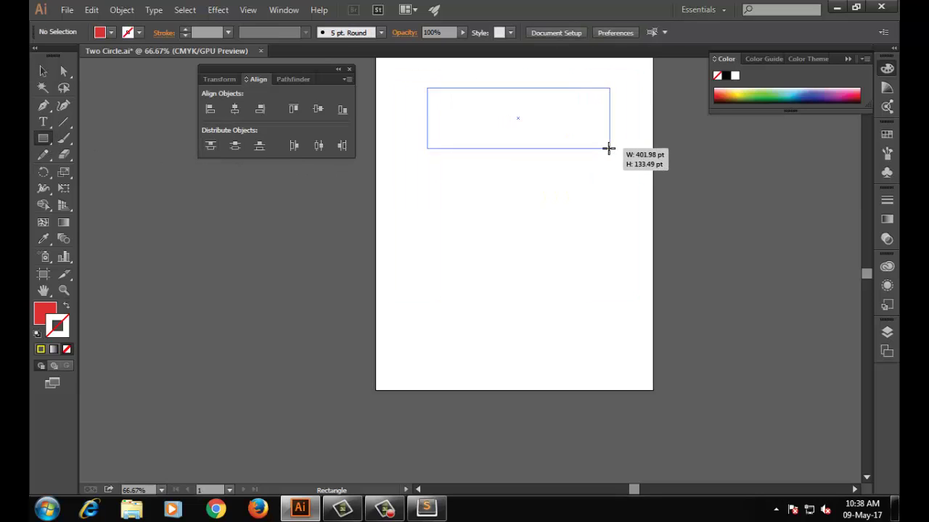
pyautogui.click(42, 71)
pyautogui.moveTo(532, 145); pyautogui.dragTo(525, 194)
pyautogui.moveTo(525, 194); pyautogui.dragTo(546, 332)
# - Select the three stacked rectangles and distribute them vertically by their top edges
pyautogui.click(588, 369)
pyautogui.moveTo(415, 75); pyautogui.dragTo(656, 380)
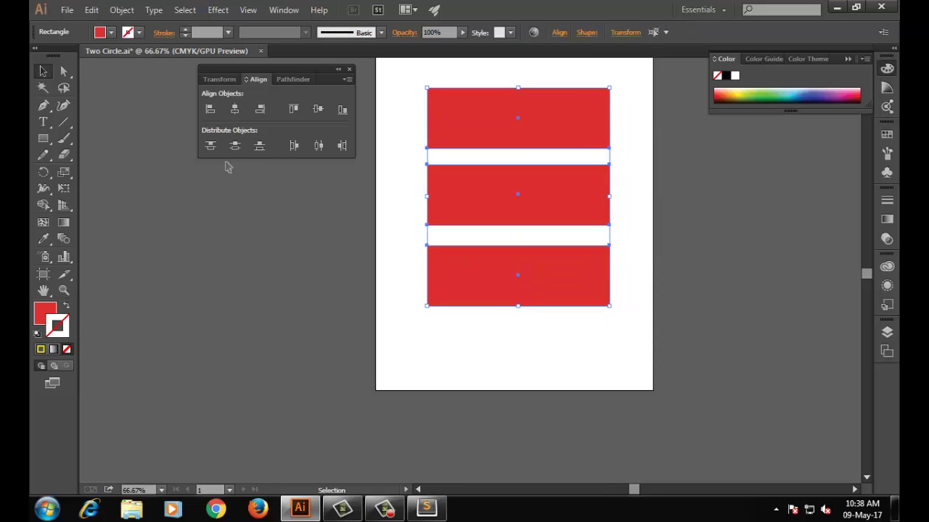
pyautogui.click(210, 145)
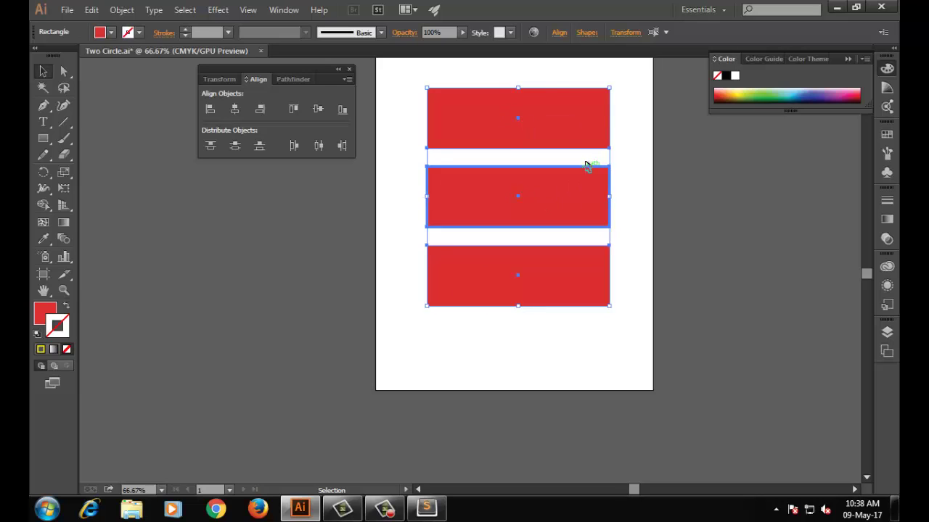
pyautogui.click(652, 163)
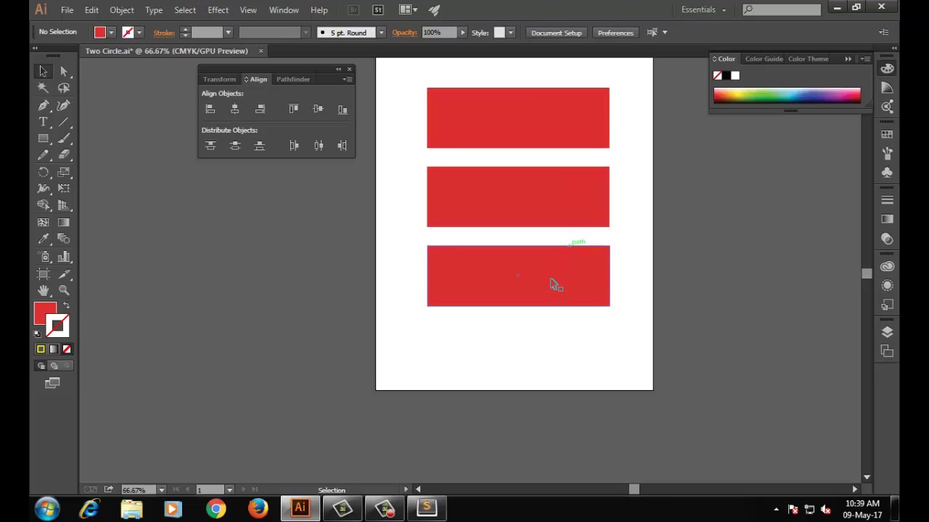
# - Copy the lowest rectangle to the foot of the artboard and distribute the upper three vertically by their top edges
pyautogui.moveTo(512, 267); pyautogui.dragTo(508, 353)
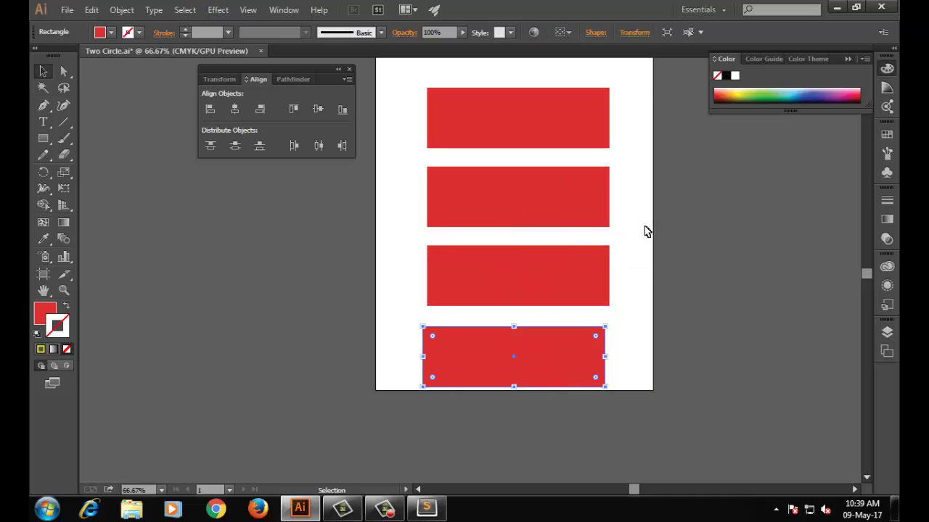
pyautogui.click(647, 232)
pyautogui.moveTo(410, 69); pyautogui.dragTo(636, 310)
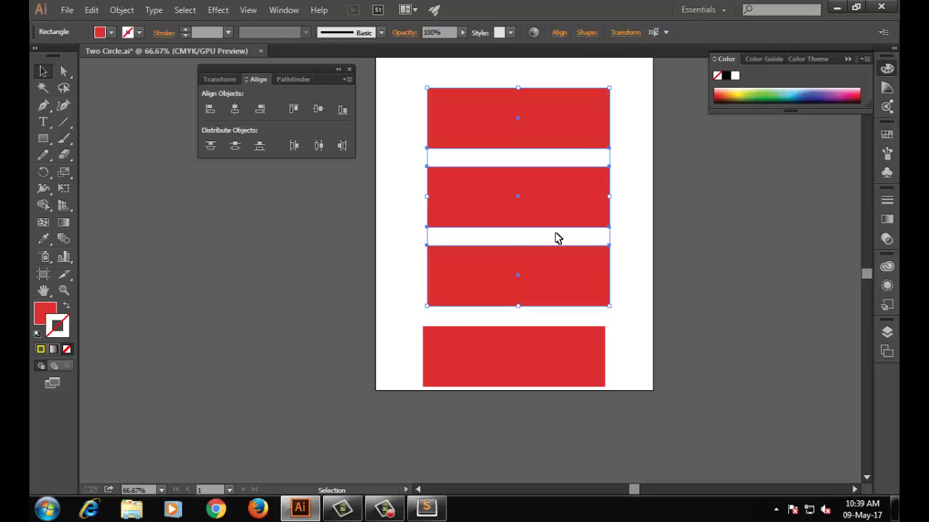
pyautogui.click(210, 146)
# - Distribute the lower three rectangles vertically by their centers and deselect them
pyautogui.moveTo(399, 182); pyautogui.dragTo(634, 424)
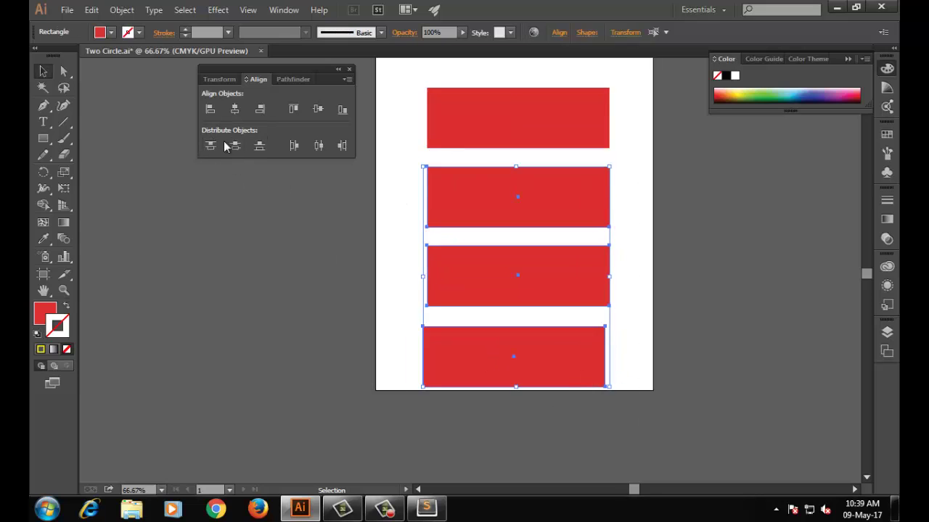
pyautogui.click(218, 145)
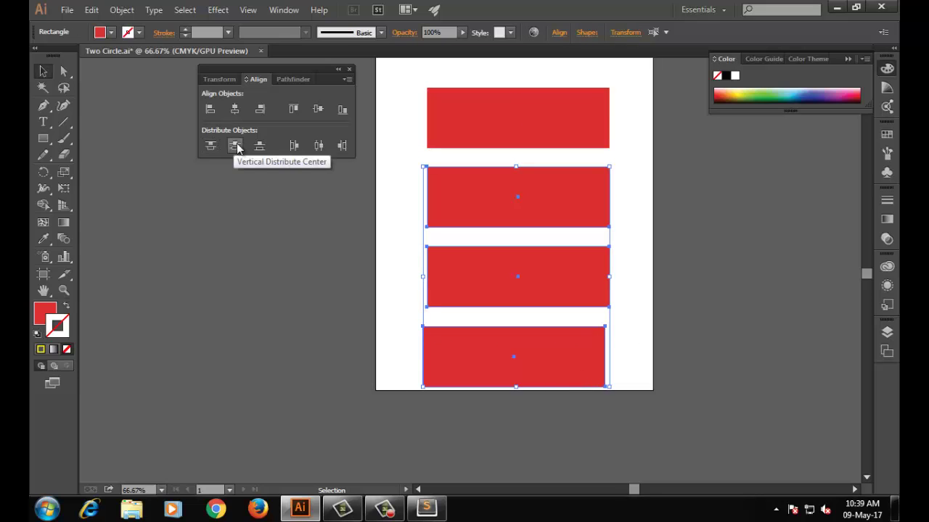
pyautogui.click(417, 161)
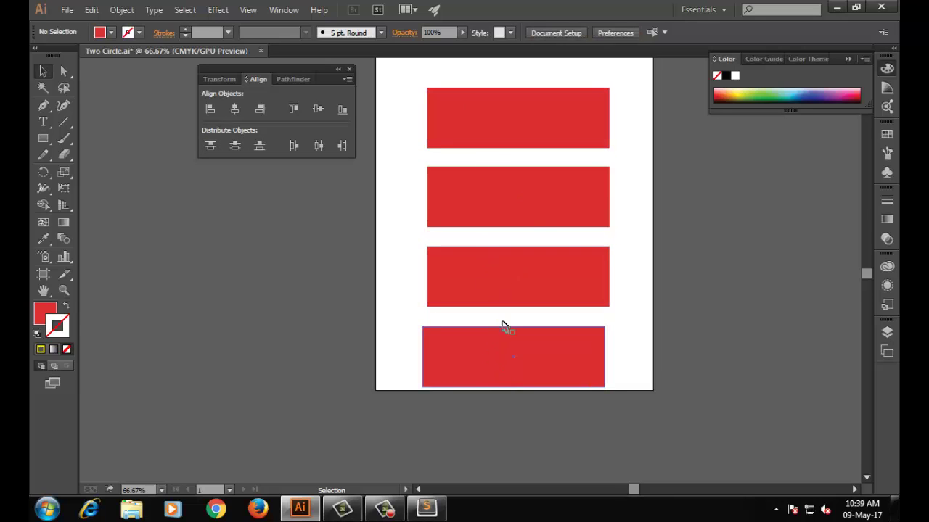
# - Move the third and fourth rectangles slightly up, and distribute the upper three vertically by their top edges
pyautogui.moveTo(502, 302)
pyautogui.mouseDown()
pyautogui.moveTo(505, 283)
pyautogui.moveTo(502, 289)
pyautogui.mouseUp()
pyautogui.moveTo(509, 351); pyautogui.dragTo(517, 332)
pyautogui.moveTo(393, 74); pyautogui.dragTo(625, 288)
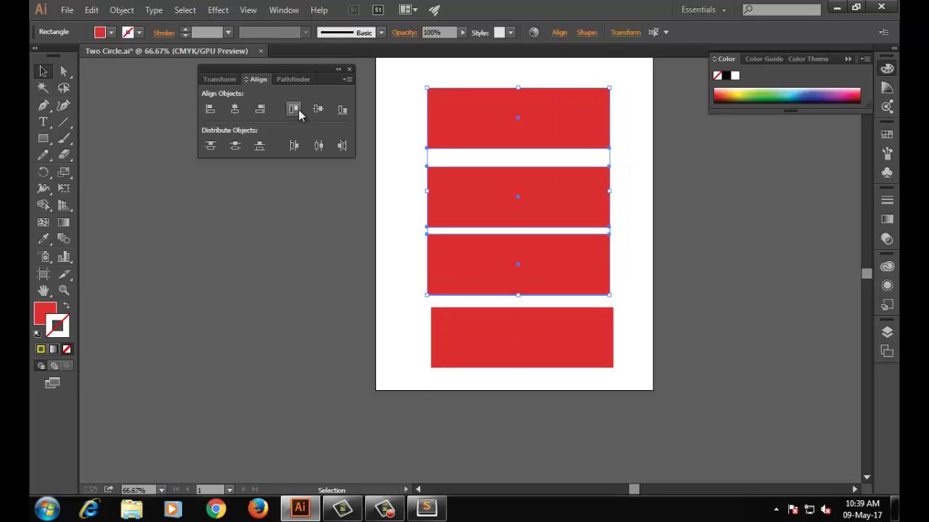
pyautogui.click(209, 146)
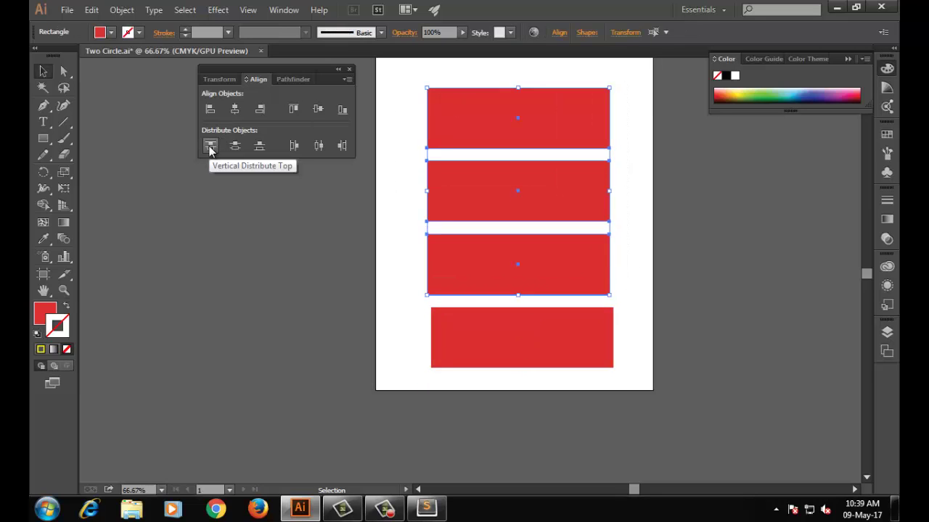
pyautogui.moveTo(399, 159); pyautogui.dragTo(609, 366)
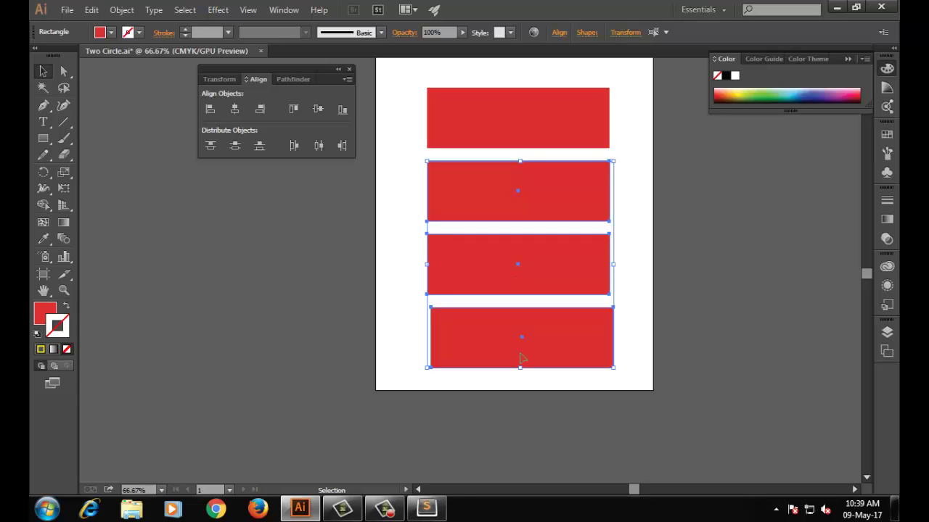
pyautogui.click(384, 507)
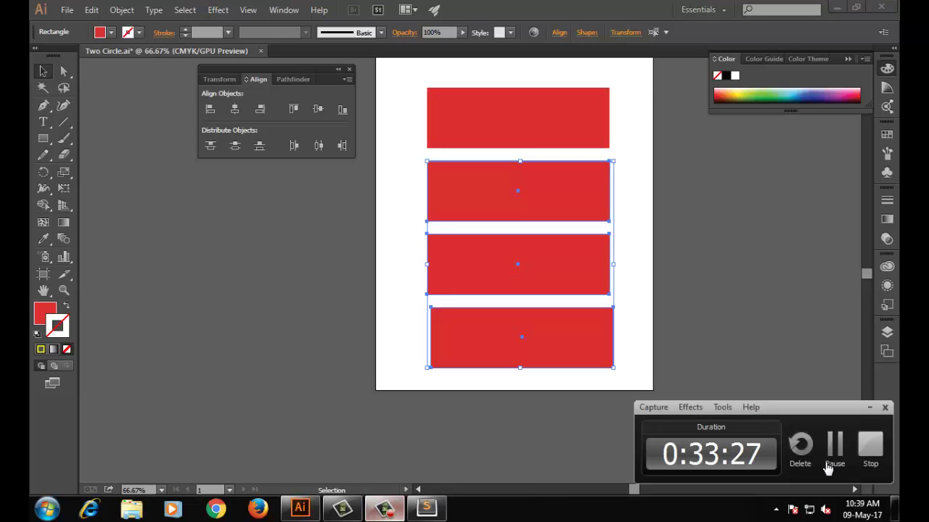
pyautogui.click(884, 407)
pyautogui.click(433, 103)
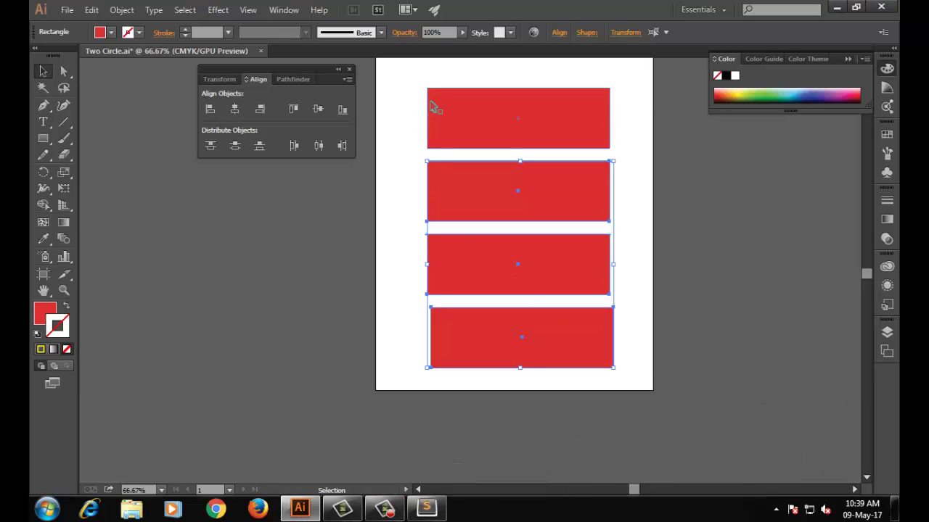
# - Move the upper two rectangles up together, and lower the topmost one until it nearly meets the second
pyautogui.moveTo(409, 78); pyautogui.dragTo(592, 193)
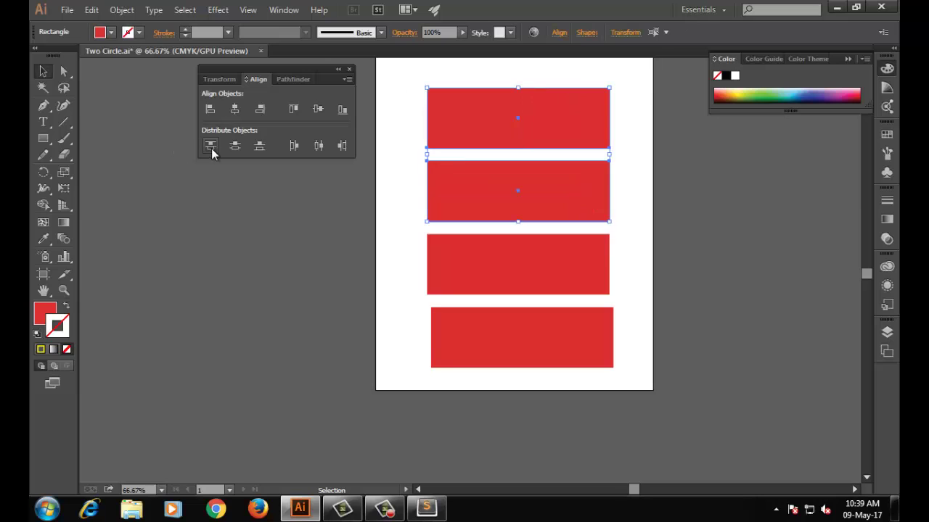
pyautogui.moveTo(518, 195); pyautogui.dragTo(515, 185)
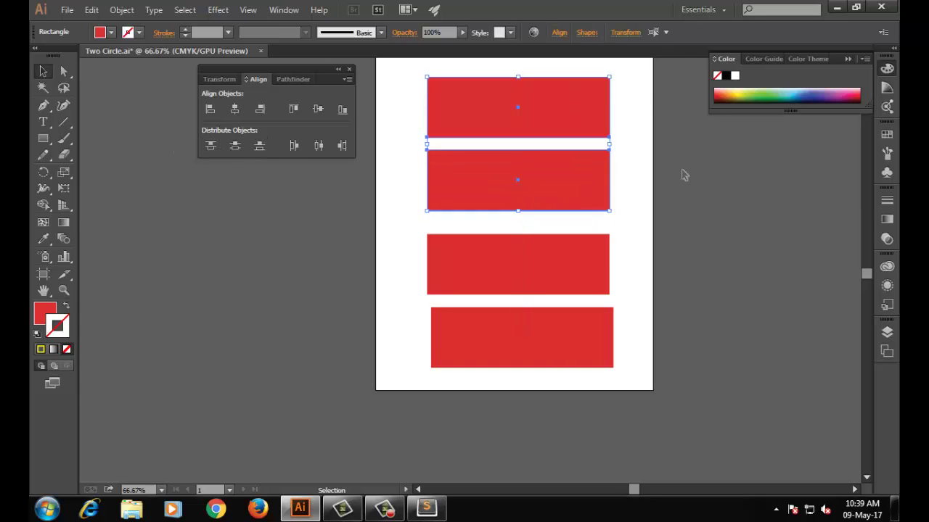
pyautogui.click(682, 172)
pyautogui.moveTo(544, 118); pyautogui.dragTo(549, 127)
# - Select the upper three rectangles and show the additional Align options, including Distribute Spacing
pyautogui.moveTo(403, 80); pyautogui.dragTo(655, 298)
pyautogui.click(346, 79)
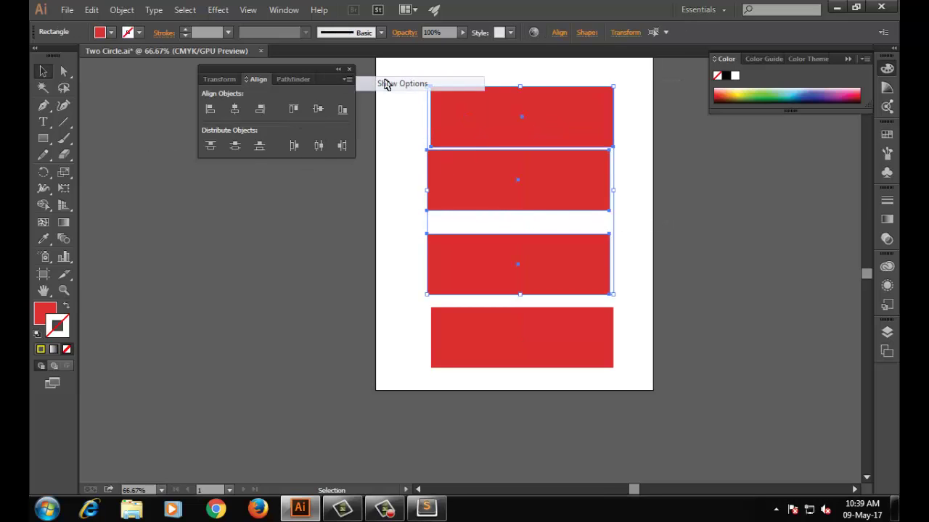
pyautogui.click(384, 83)
# - Select the upper two rectangles, make the second one the key object, and close the Align options
pyautogui.moveTo(410, 79); pyautogui.dragTo(500, 178)
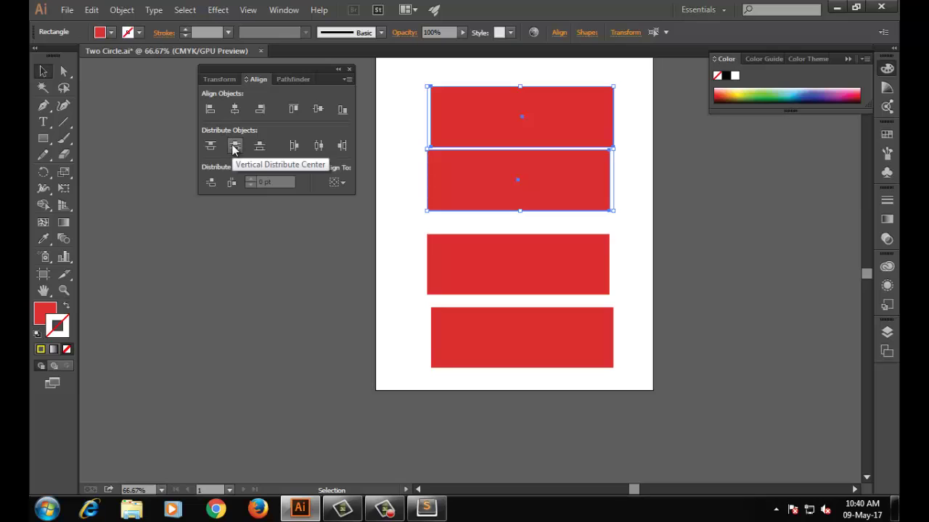
pyautogui.click(489, 206)
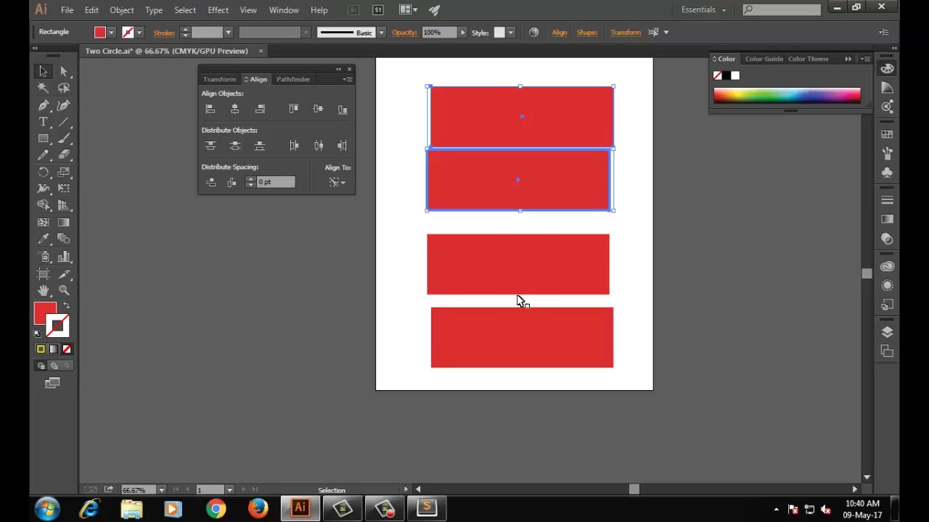
pyautogui.click(349, 69)
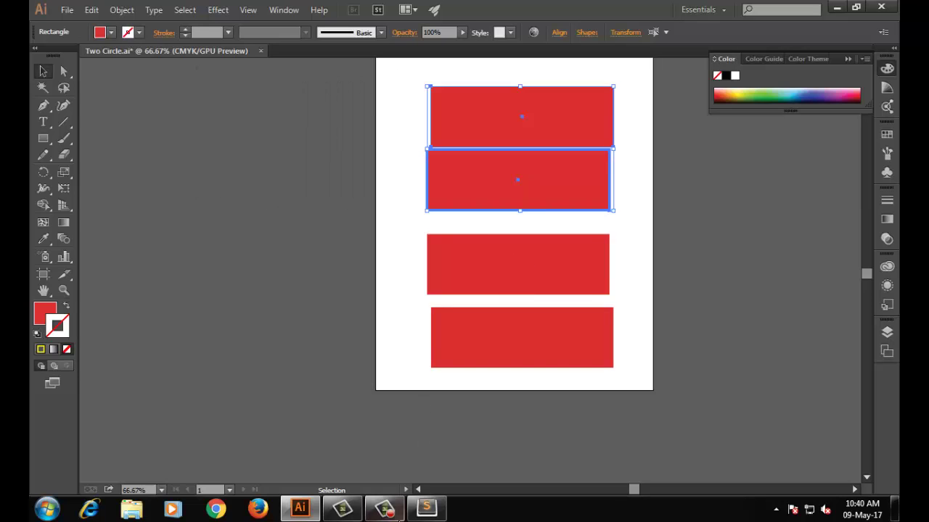
pyautogui.moveTo(391, 470)
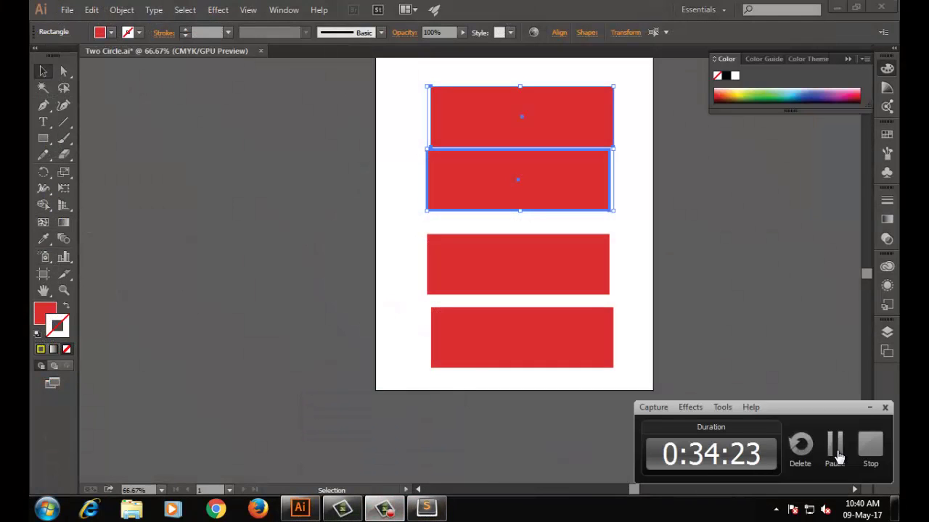
pyautogui.click(835, 448)
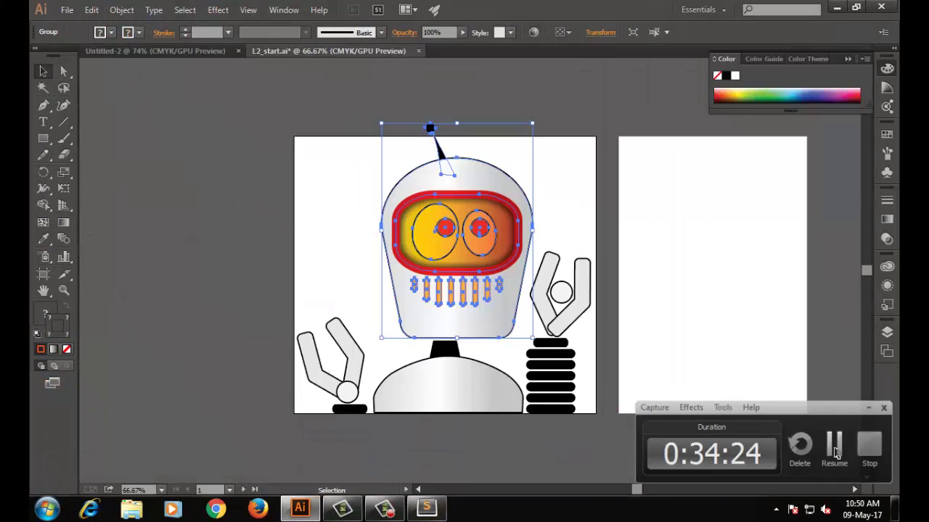
pyautogui.click(835, 448)
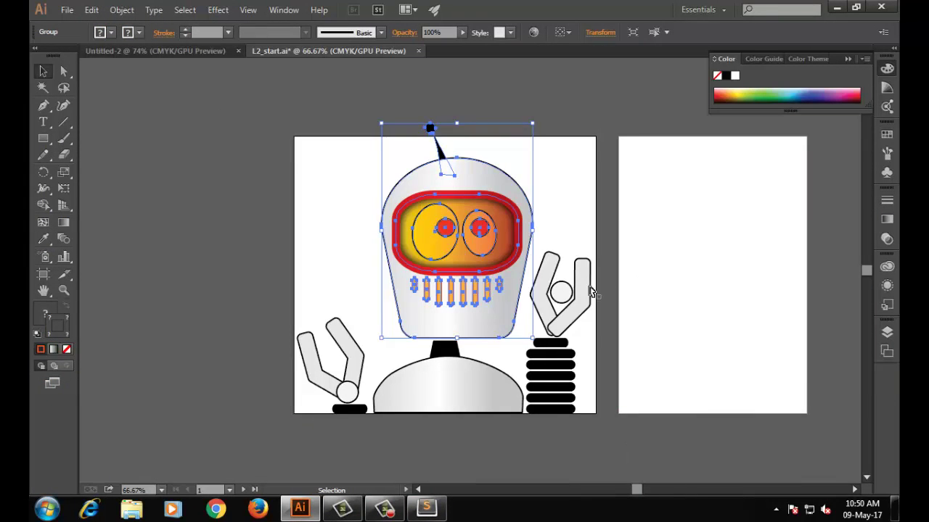
# - Examine the robot's orange mouth bars and the stacked black arm bars, selecting individual arm bars up close
pyautogui.click(535, 165)
pyautogui.click(477, 288)
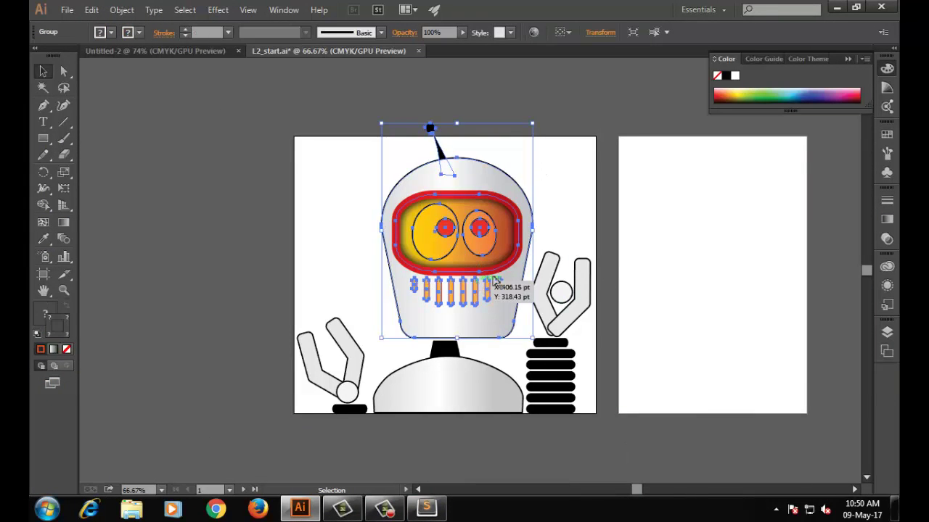
pyautogui.click(659, 298)
pyautogui.click(557, 345)
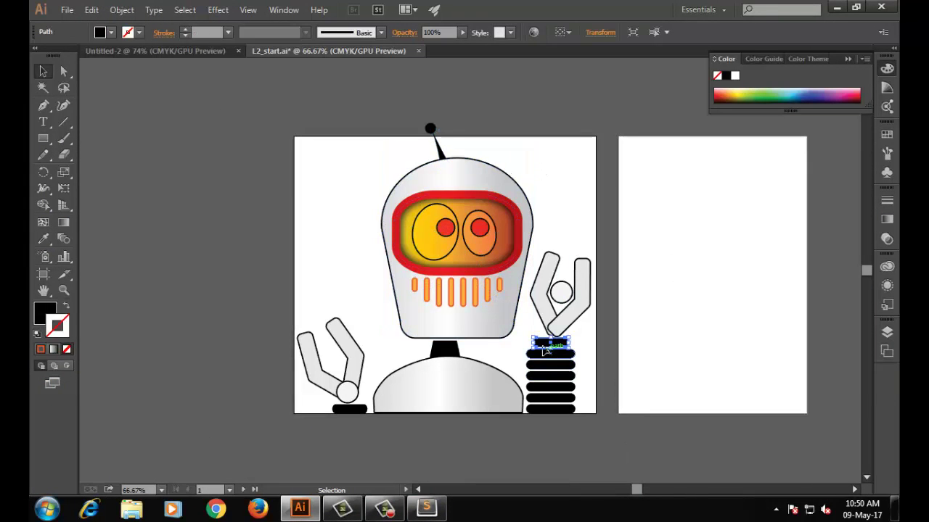
pyautogui.scroll(3, 566, 379)
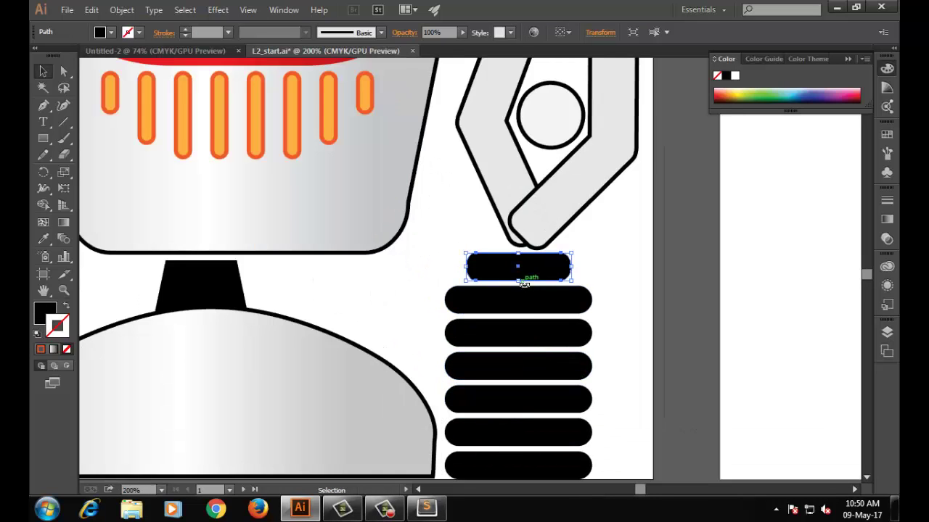
pyautogui.click(524, 366)
pyautogui.scroll(-2, 505, 330)
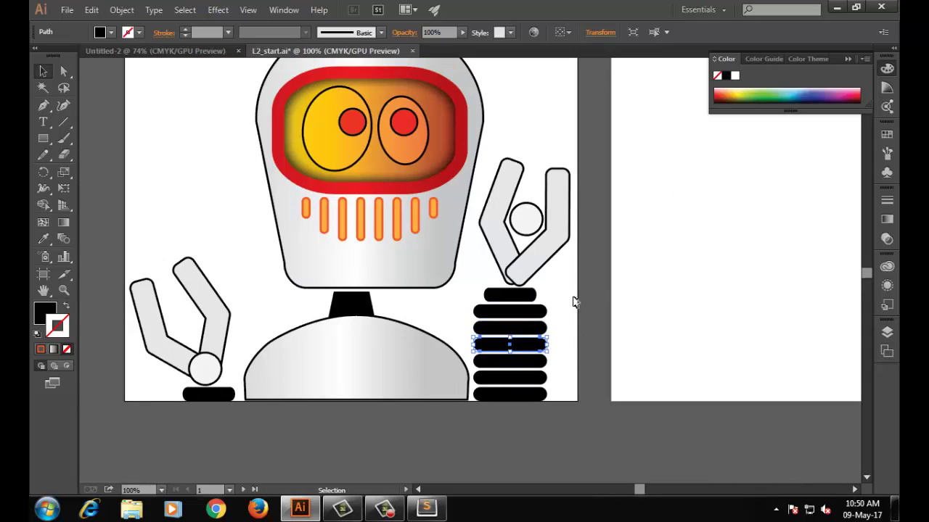
# - Draw a black rounded square on the empty second artboard and place three copies beside it in a row
pyautogui.moveTo(699, 261); pyautogui.dragTo(369, 266)
pyautogui.moveTo(43, 138); pyautogui.dragTo(105, 154)
pyautogui.moveTo(285, 175); pyautogui.dragTo(389, 197)
pyautogui.click(42, 71)
pyautogui.hotkey('ctrl', 'z')
pyautogui.moveTo(332, 207); pyautogui.dragTo(532, 211)
pyautogui.click(520, 213)
pyautogui.click(524, 275)
# - Fill the first rounded square in the row with red FC0606
pyautogui.click(303, 206)
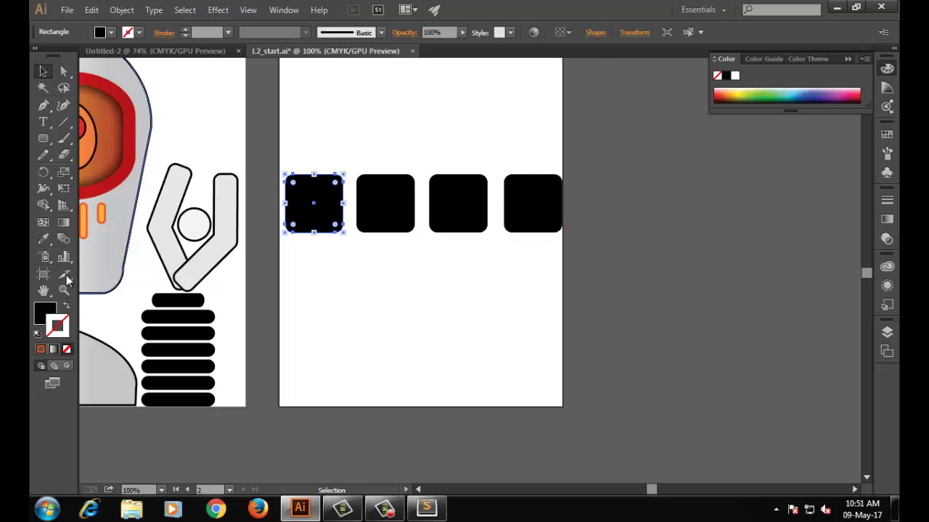
pyautogui.click(41, 312)
pyautogui.doubleClick(46, 314)
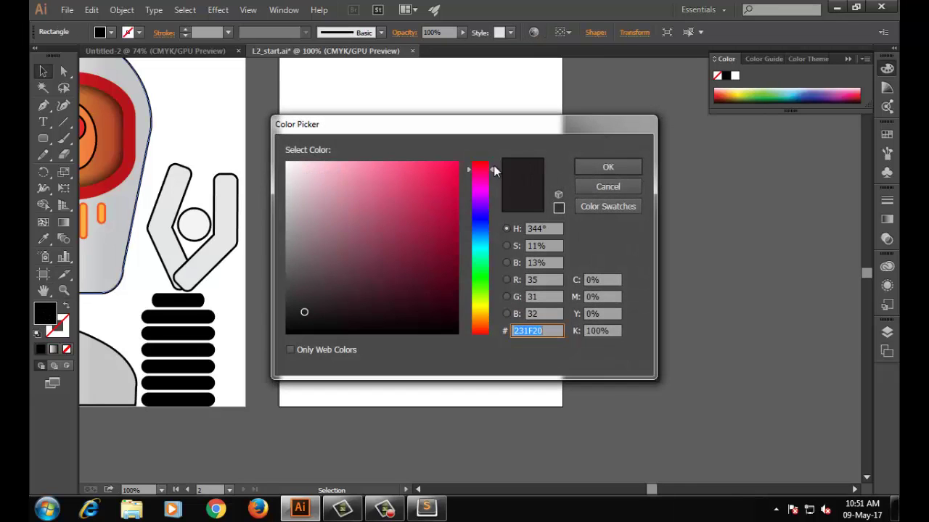
pyautogui.click(478, 163)
pyautogui.click(455, 164)
pyautogui.click(586, 165)
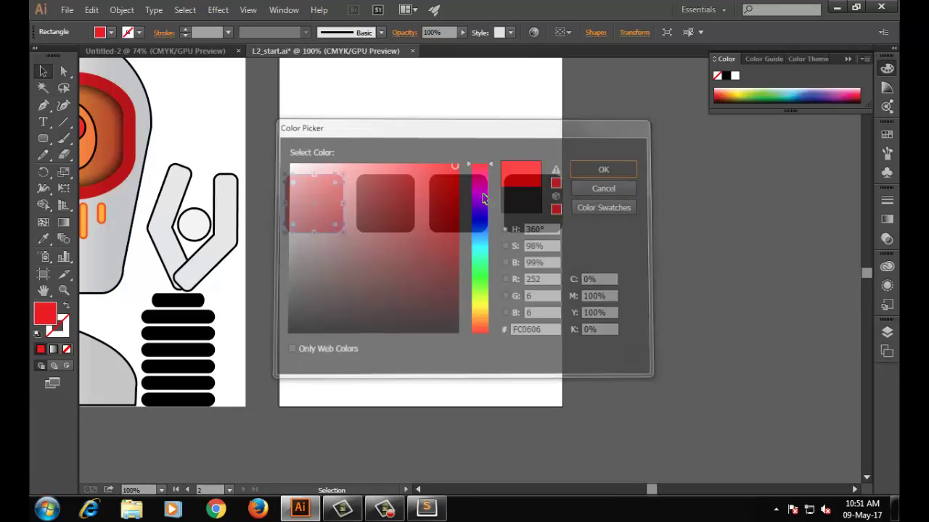
# - Fill the fourth rounded square in the row with red F70606
pyautogui.click(549, 191)
pyautogui.doubleClick(45, 320)
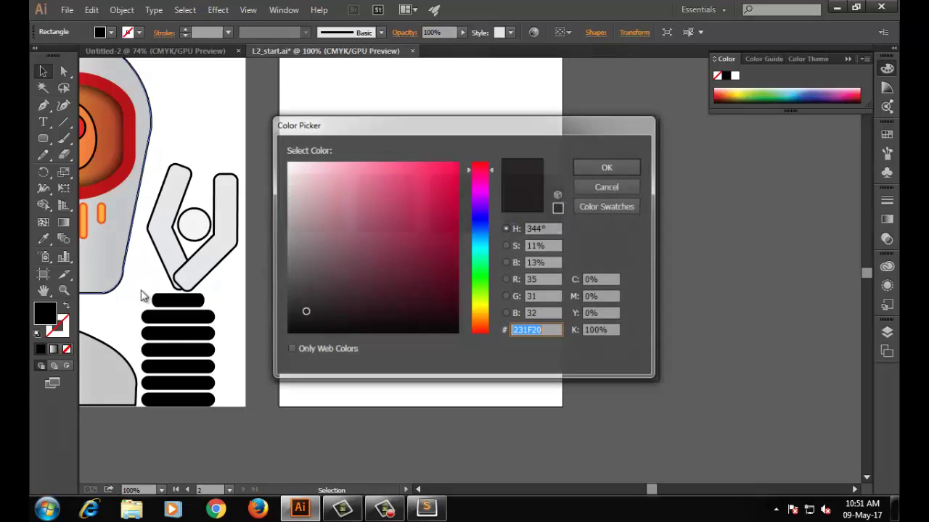
pyautogui.click(479, 162)
pyautogui.click(457, 163)
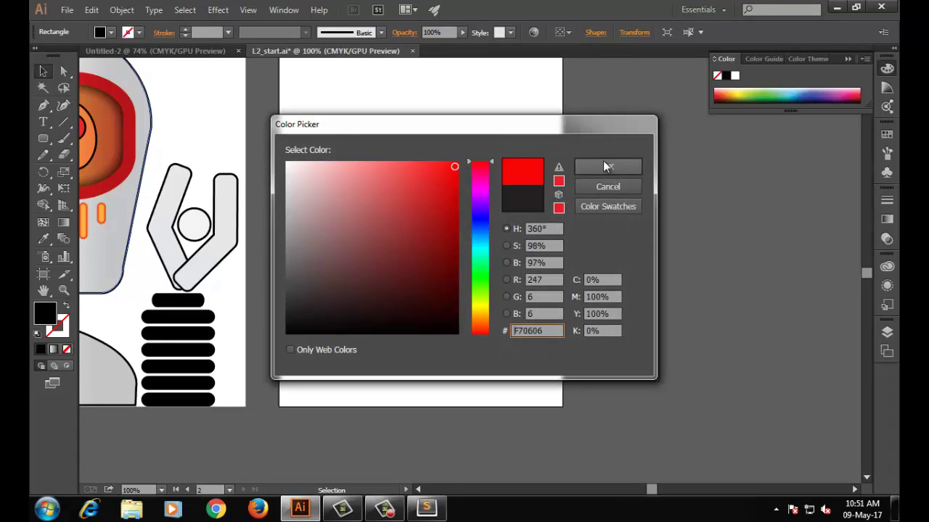
pyautogui.click(607, 166)
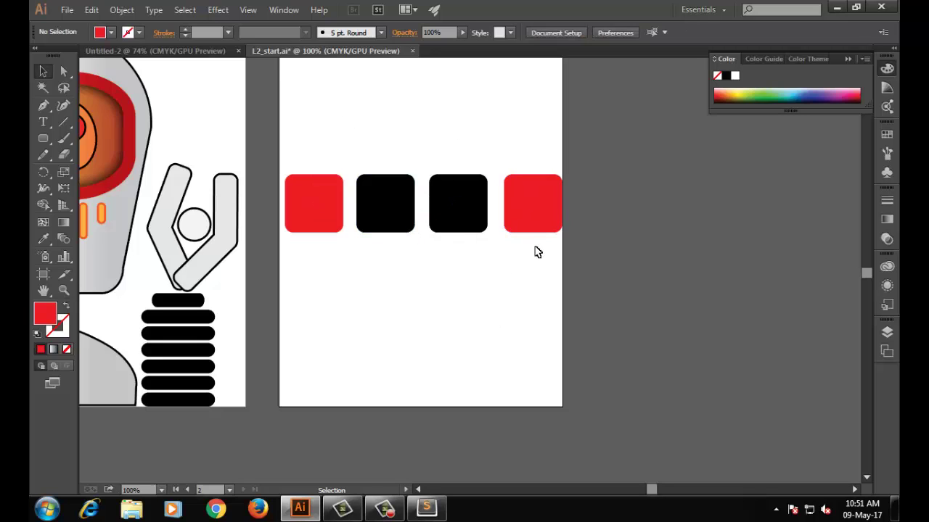
# - Select the whole row of four rounded squares and place two copies of it below the original
pyautogui.click(308, 198)
pyautogui.click(363, 318)
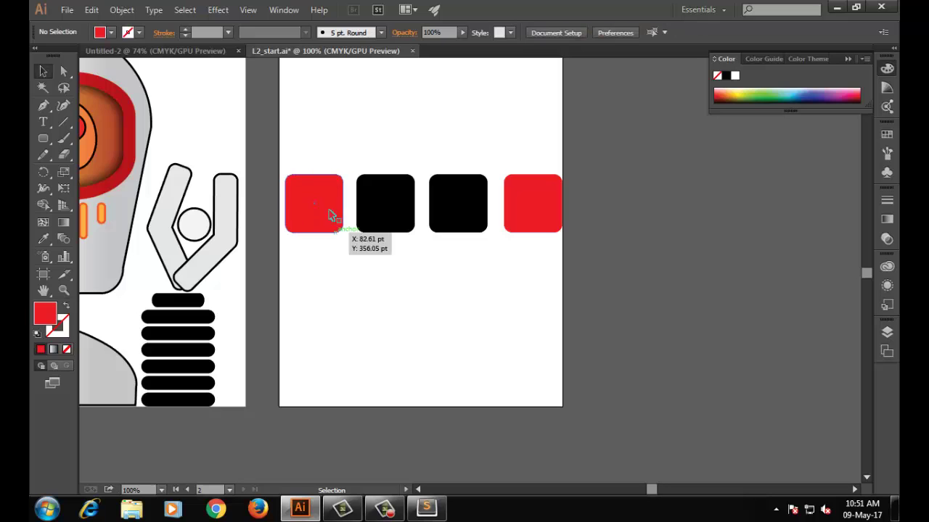
pyautogui.moveTo(291, 125); pyautogui.dragTo(572, 263)
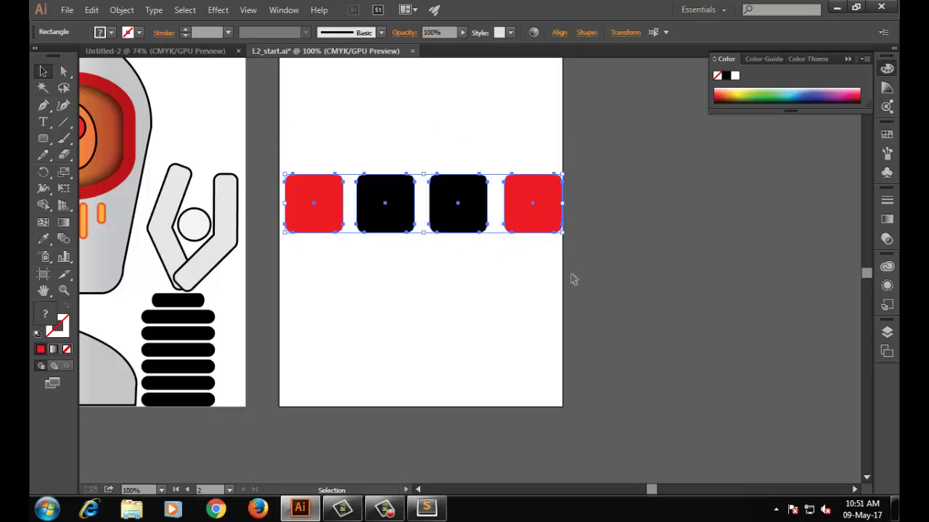
pyautogui.click(421, 208)
pyautogui.hotkey('ctrl', 'a')
pyautogui.moveTo(320, 196); pyautogui.dragTo(323, 360)
pyautogui.click(465, 131)
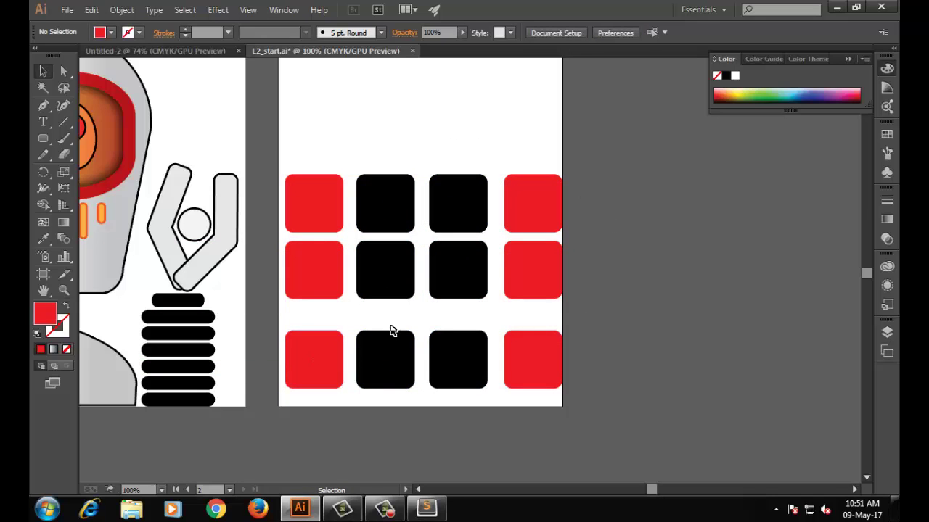
# - Group the four squares of the uppermost row and move the group slightly upward
pyautogui.moveTo(271, 151); pyautogui.dragTo(610, 220)
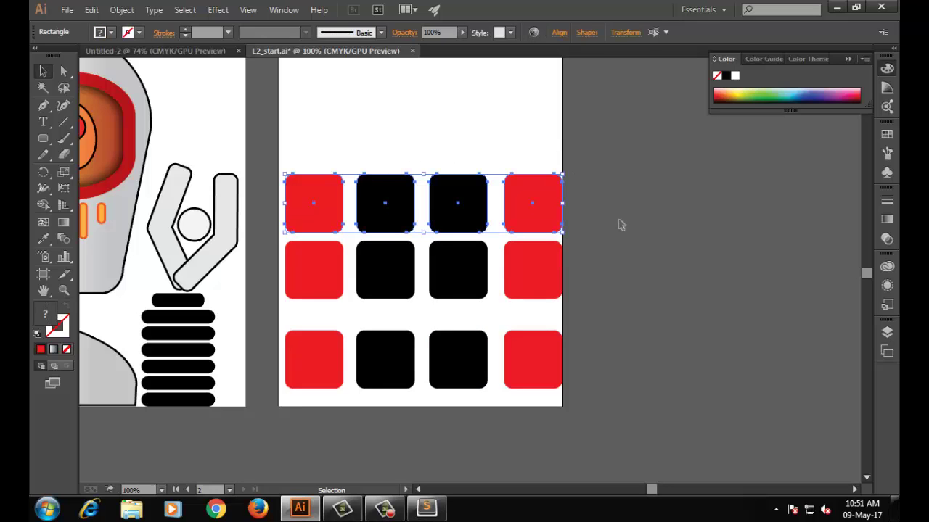
pyautogui.click(124, 11)
pyautogui.click(175, 60)
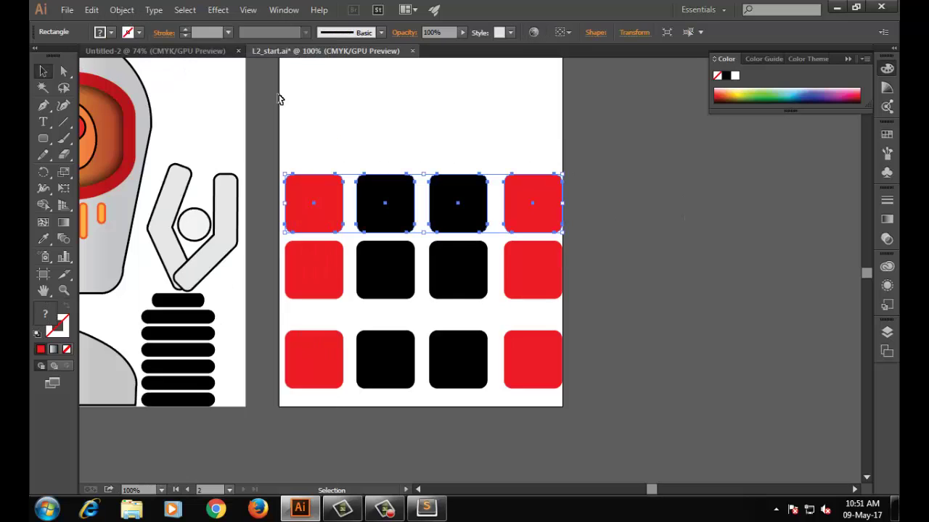
pyautogui.click(530, 130)
pyautogui.click(330, 227)
pyautogui.moveTo(312, 212)
pyautogui.mouseDown()
pyautogui.moveTo(311, 163)
pyautogui.moveTo(306, 216)
pyautogui.moveTo(302, 176)
pyautogui.moveTo(325, 182)
pyautogui.moveTo(327, 209)
pyautogui.mouseUp()
pyautogui.click(634, 278)
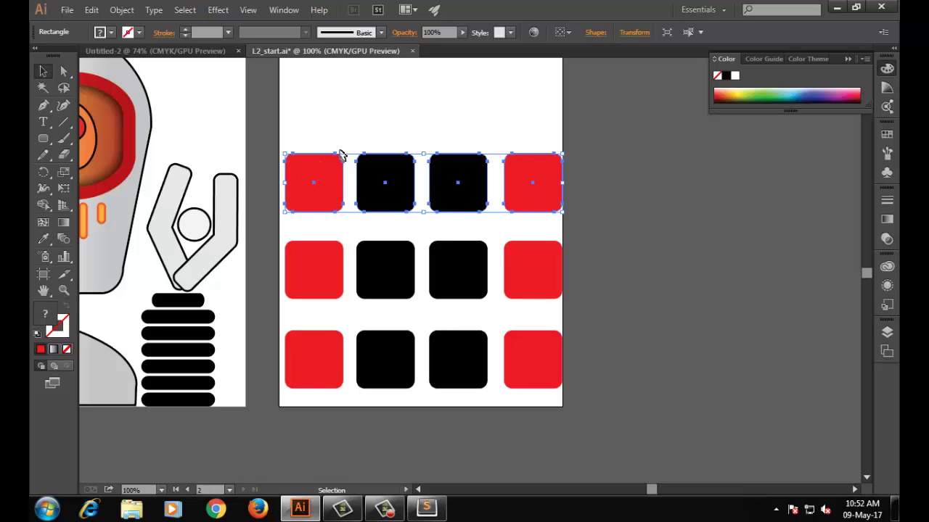
# - Isolate the uppermost row's group and group its two black squares inside it
pyautogui.doubleClick(325, 187)
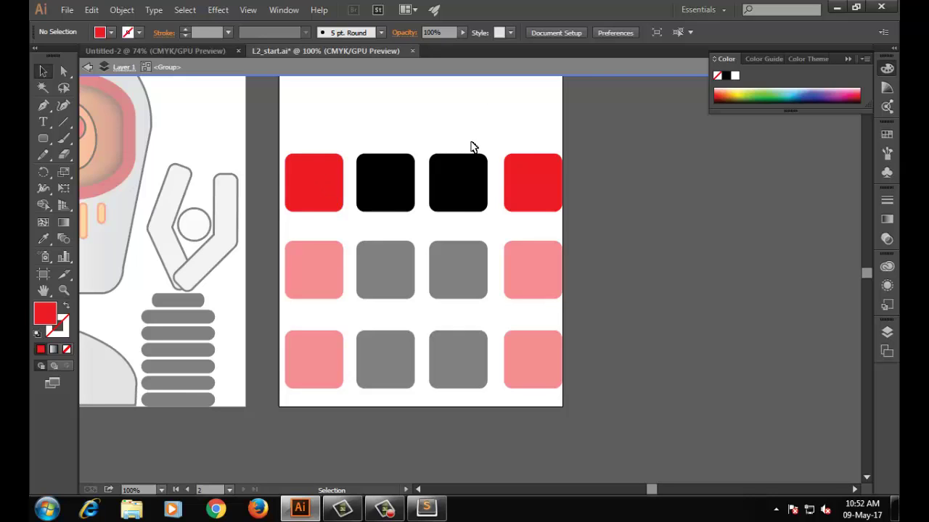
pyautogui.moveTo(370, 124); pyautogui.dragTo(468, 219)
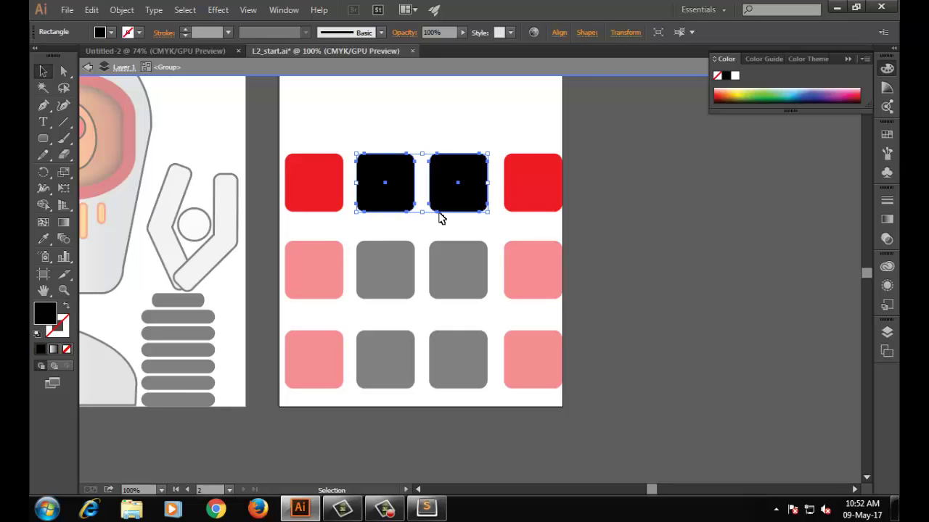
pyautogui.click(122, 10)
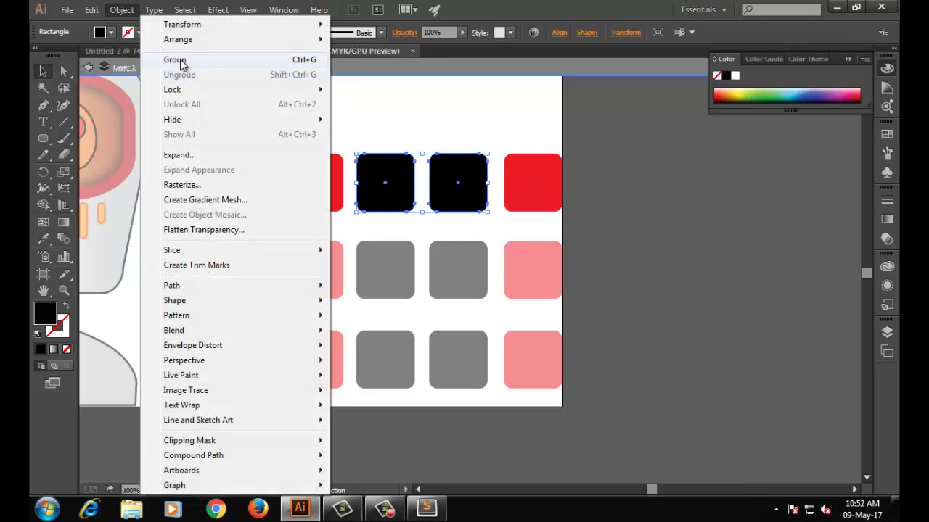
pyautogui.click(177, 60)
pyautogui.click(392, 135)
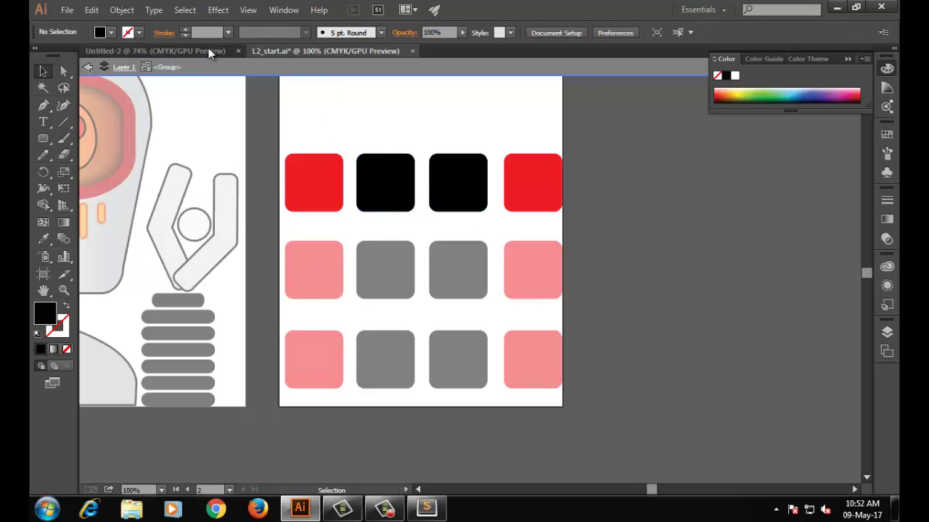
# - Leave isolation mode, isolate the uppermost row's group again, and shift its nested pair of black squares slightly left
pyautogui.press('Escape')
pyautogui.click(391, 187)
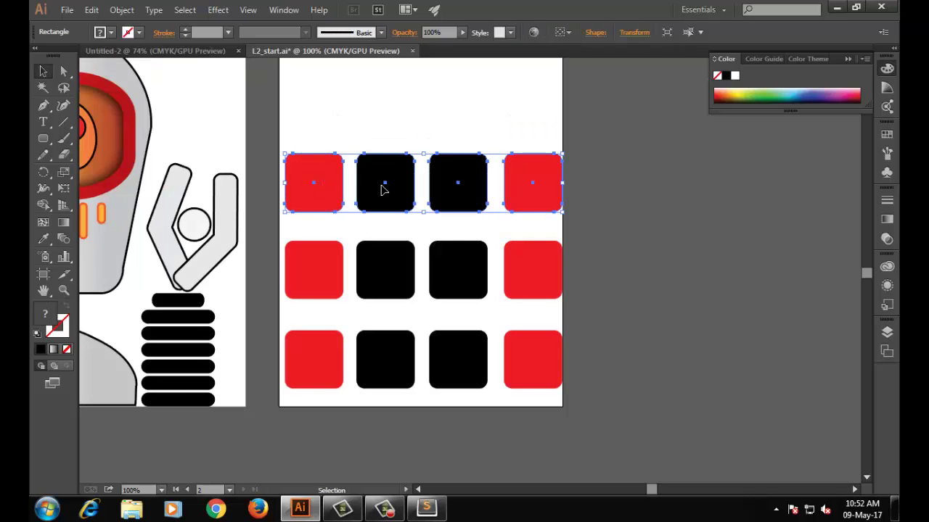
pyautogui.doubleClick(384, 189)
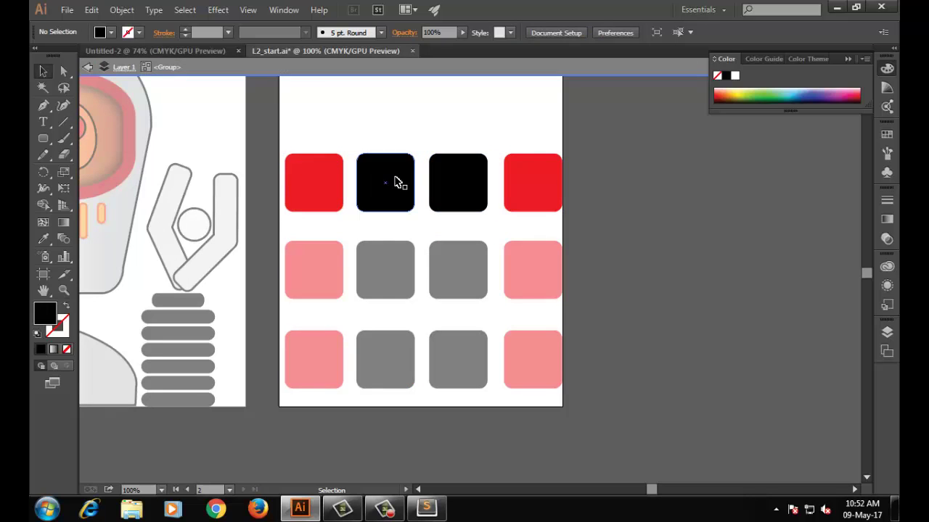
pyautogui.click(384, 185)
pyautogui.moveTo(393, 193)
pyautogui.mouseDown()
pyautogui.moveTo(394, 128)
pyautogui.moveTo(399, 182)
pyautogui.moveTo(468, 139)
pyautogui.moveTo(424, 149)
pyautogui.moveTo(394, 177)
pyautogui.mouseUp()
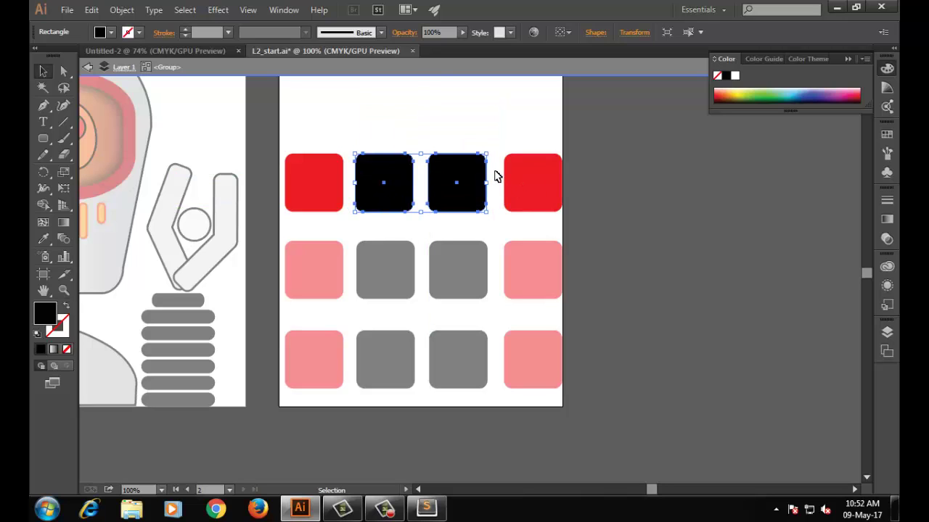
# - Isolate the nested pair of black squares and step back out through the parent group to Layer 1
pyautogui.doubleClick(389, 183)
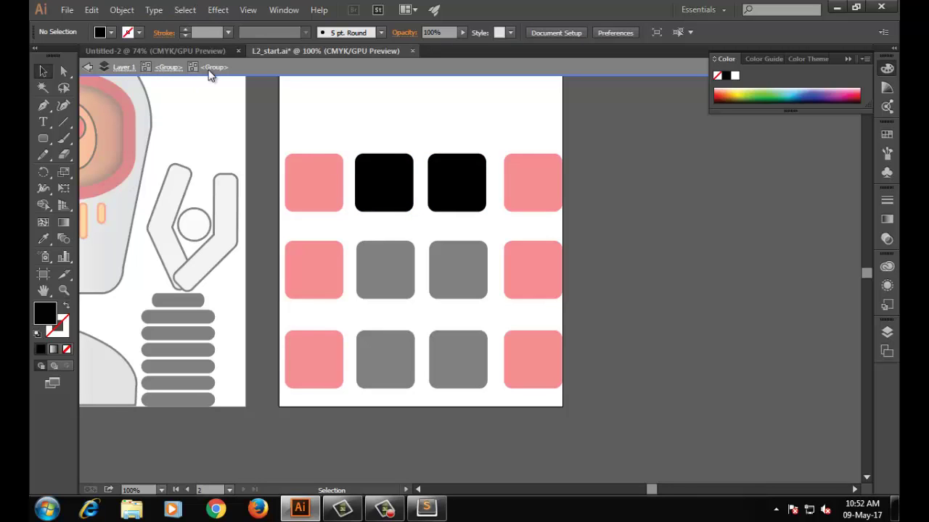
pyautogui.click(168, 68)
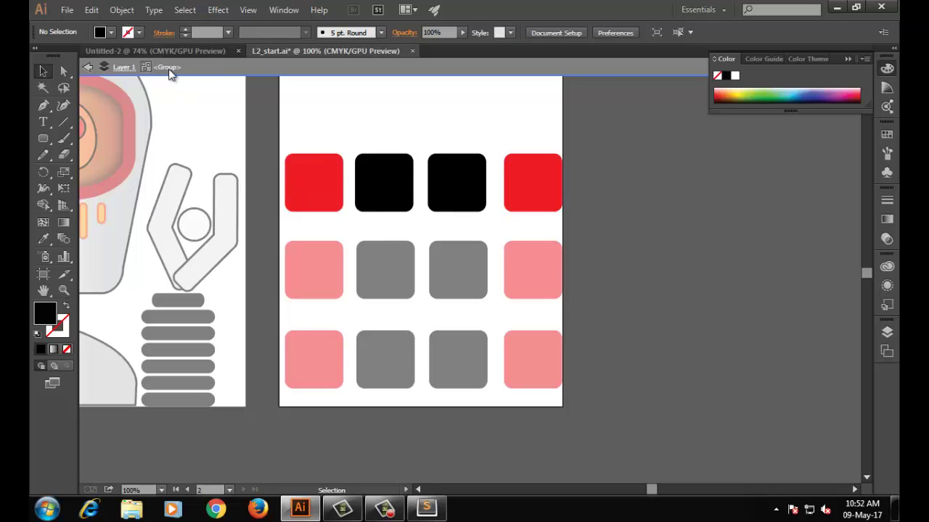
pyautogui.click(126, 70)
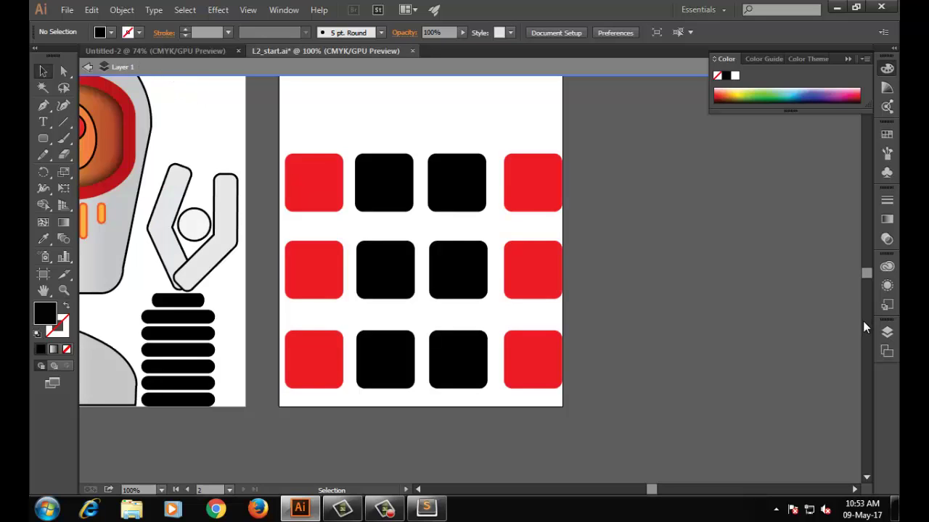
# - Show the layer structure, isolate the uppermost row's group to inspect its hierarchy, and return to Layer 1
pyautogui.click(886, 331)
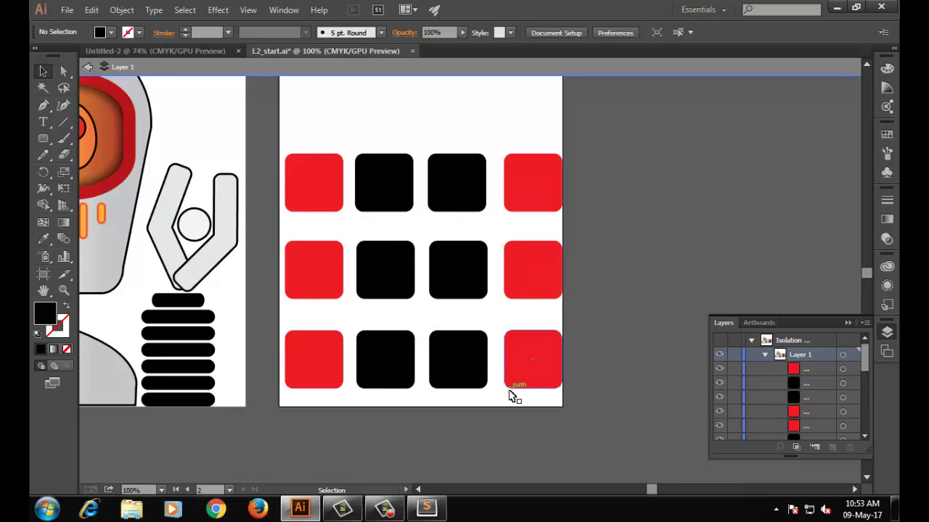
pyautogui.doubleClick(334, 182)
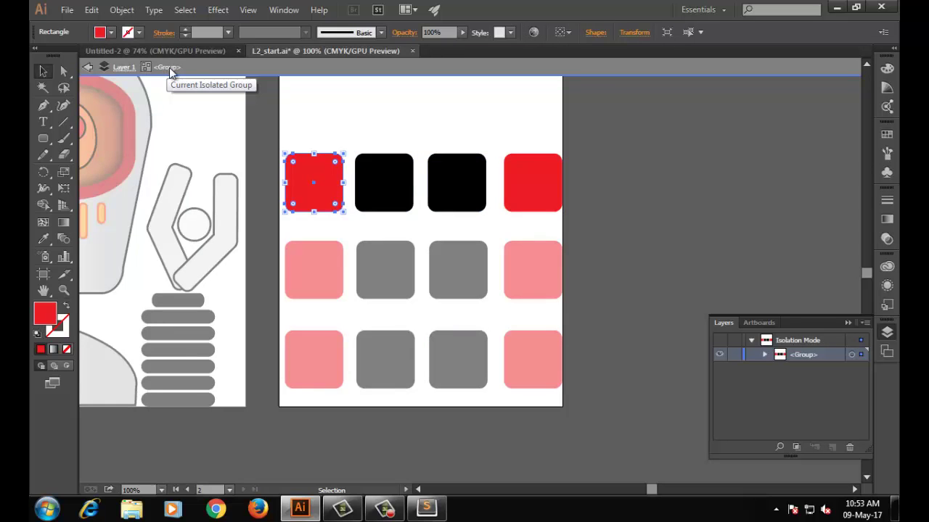
pyautogui.click(420, 155)
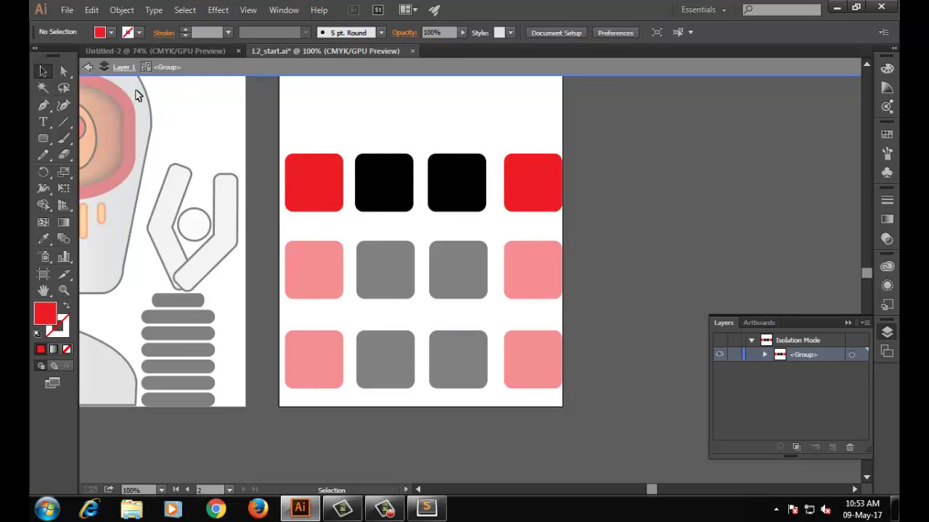
pyautogui.click(88, 67)
# - Delete the uppermost group of squares and exit isolation mode
pyautogui.click(334, 155)
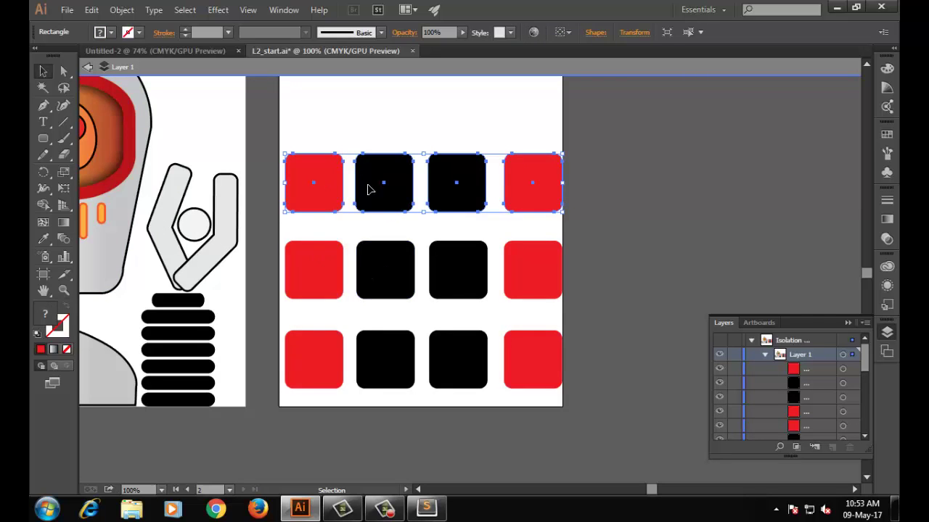
pyautogui.press('Delete')
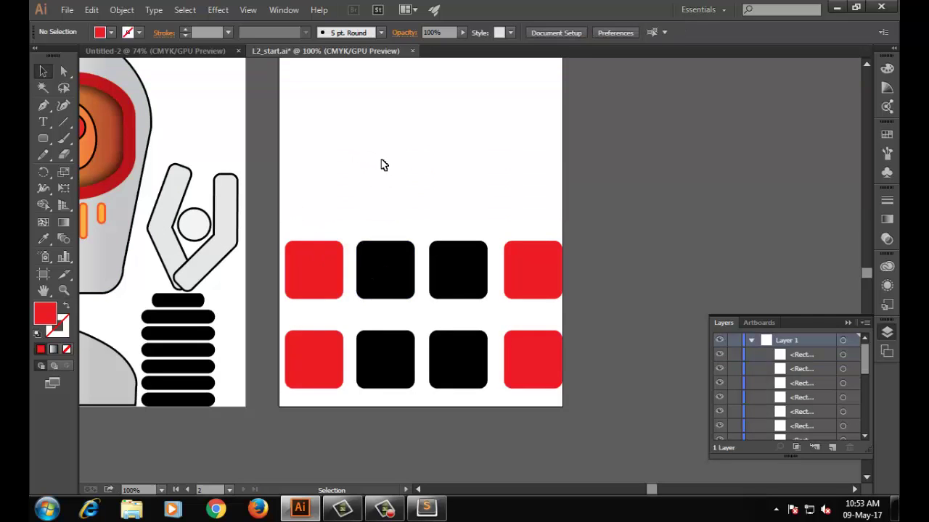
pyautogui.doubleClick(381, 164)
# - Group the four squares of the upper remaining row and move the group slightly to the right
pyautogui.click(321, 251)
pyautogui.click(380, 262)
pyautogui.click(532, 269)
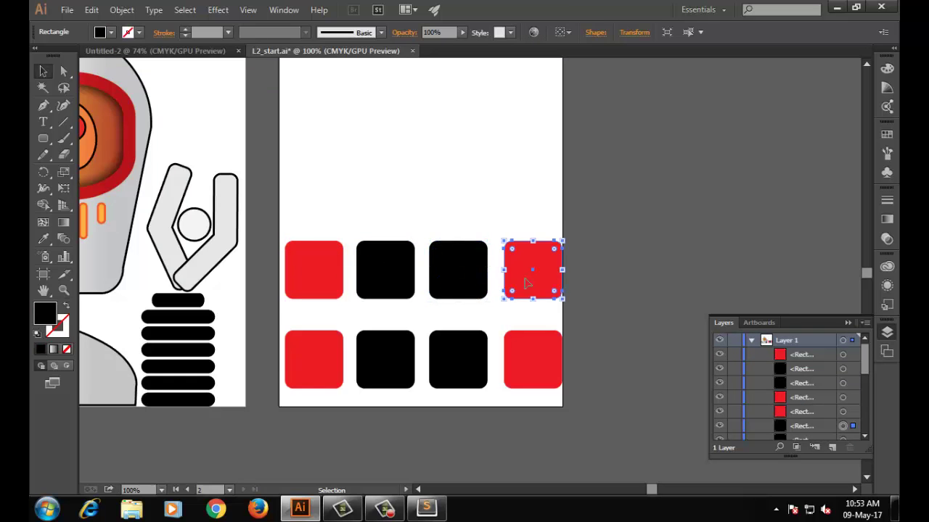
pyautogui.moveTo(302, 200); pyautogui.dragTo(593, 302)
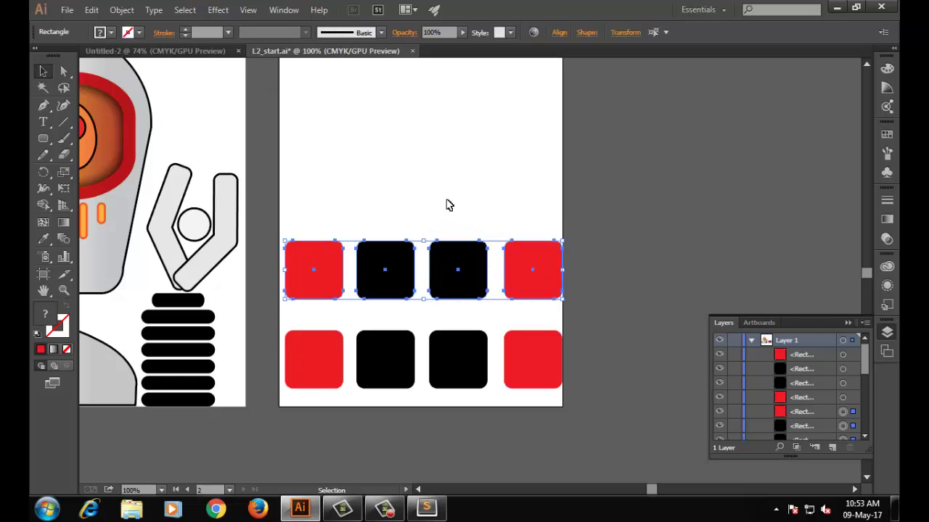
pyautogui.click(121, 10)
pyautogui.click(167, 61)
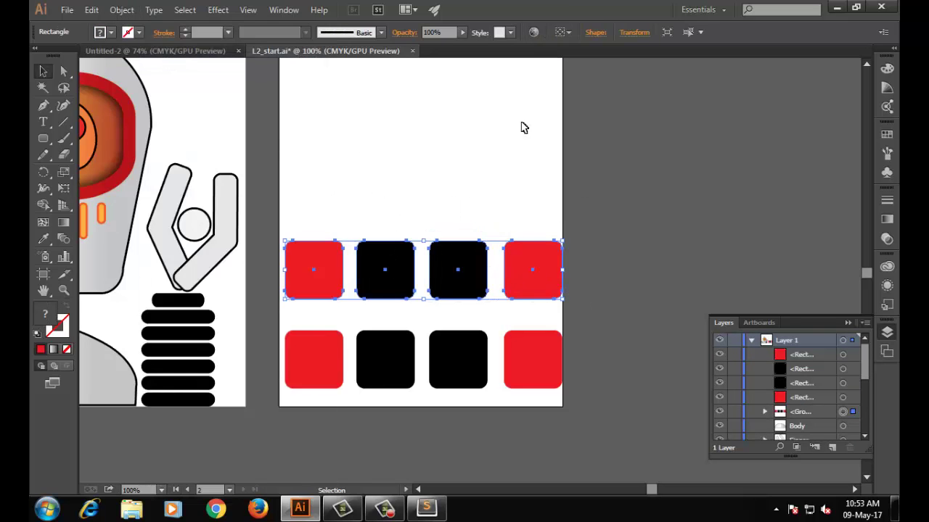
pyautogui.moveTo(327, 274)
pyautogui.mouseDown()
pyautogui.moveTo(343, 177)
pyautogui.moveTo(308, 260)
pyautogui.moveTo(348, 263)
pyautogui.moveTo(330, 265)
pyautogui.moveTo(296, 147)
pyautogui.moveTo(342, 276)
pyautogui.mouseUp()
pyautogui.click(382, 211)
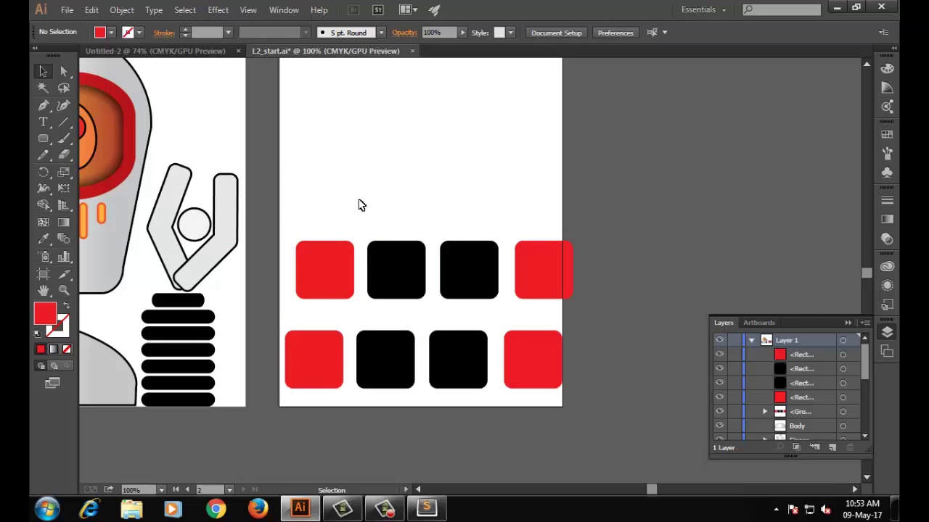
# - Isolate the upper row's group and move its two black squares individually above and back toward the row
pyautogui.click(325, 272)
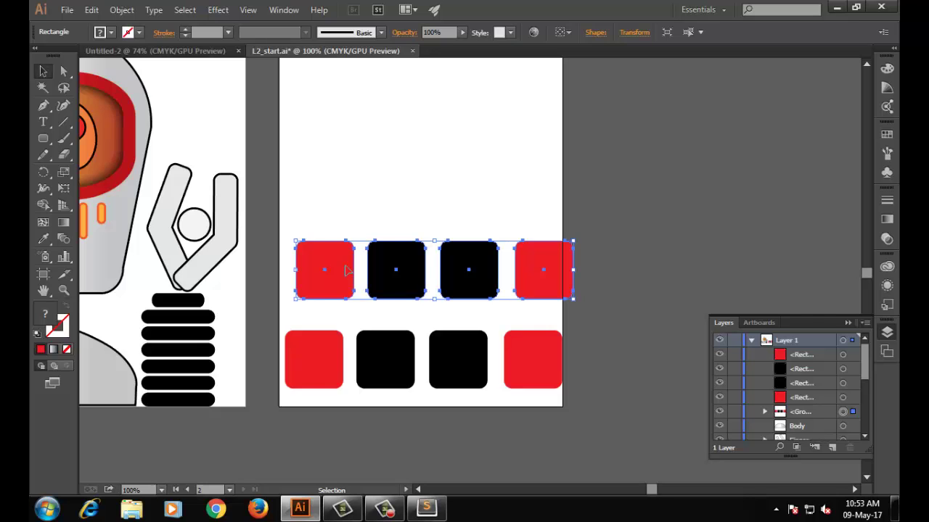
pyautogui.doubleClick(347, 271)
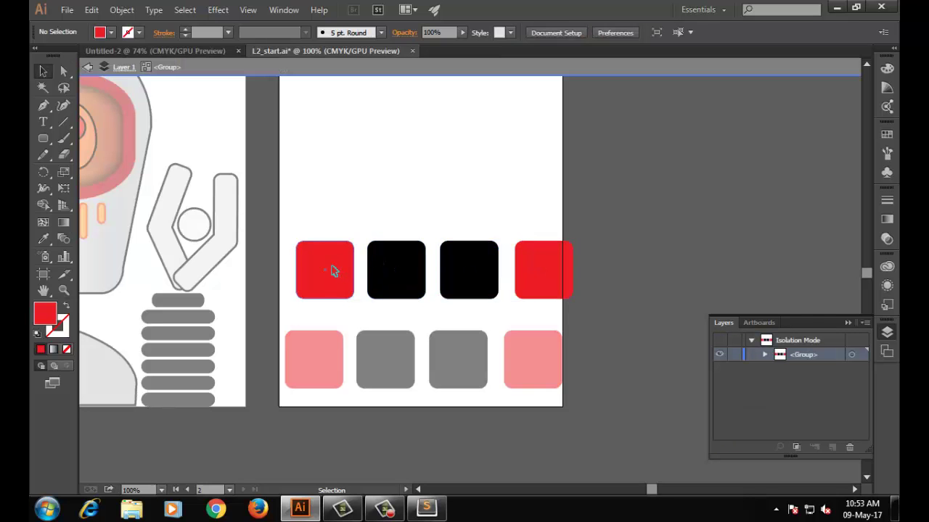
pyautogui.click(331, 269)
pyautogui.click(404, 276)
pyautogui.click(473, 279)
pyautogui.moveTo(471, 292); pyautogui.dragTo(467, 199)
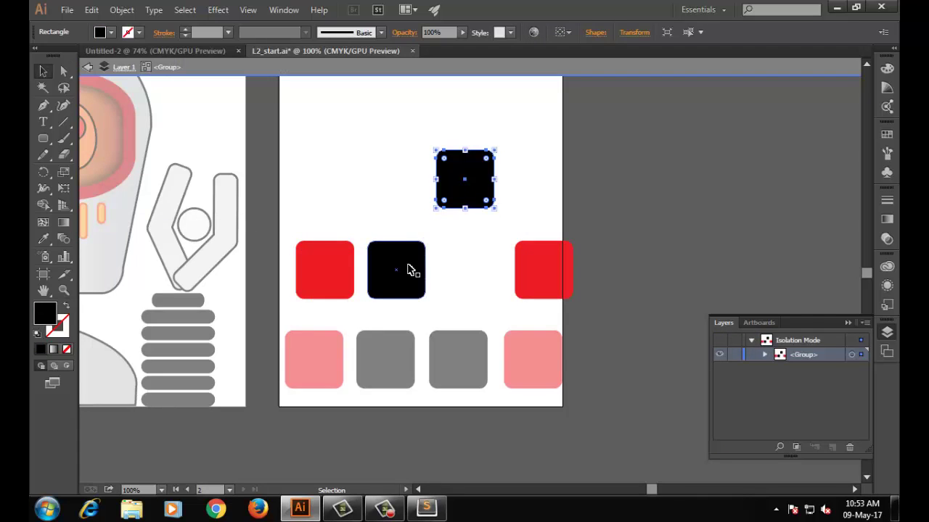
pyautogui.moveTo(409, 266); pyautogui.dragTo(374, 175)
pyautogui.moveTo(481, 190); pyautogui.dragTo(475, 288)
pyautogui.moveTo(368, 206); pyautogui.dragTo(368, 177)
pyautogui.moveTo(453, 290); pyautogui.dragTo(462, 175)
pyautogui.moveTo(373, 173); pyautogui.dragTo(412, 286)
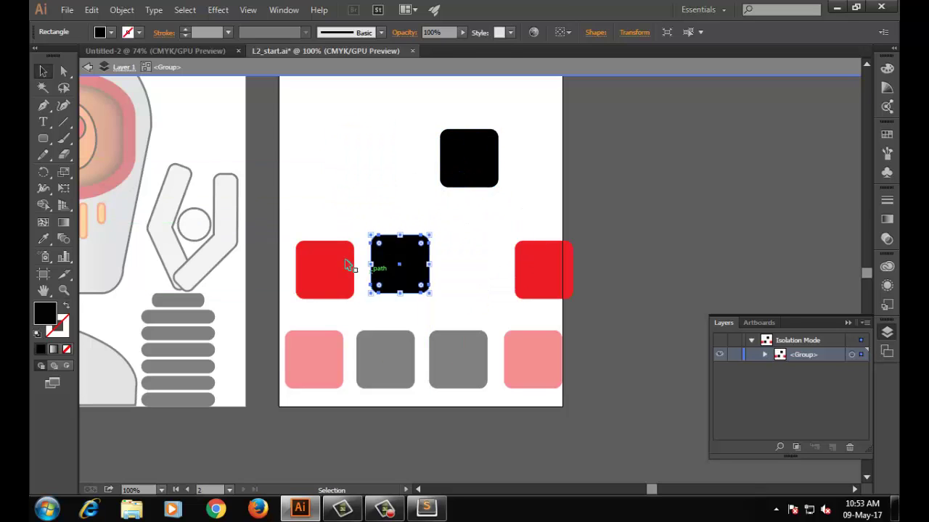
# - Scatter the isolated group's red and black squares individually across the upper part of the artboard
pyautogui.moveTo(327, 272); pyautogui.dragTo(312, 177)
pyautogui.moveTo(472, 177); pyautogui.dragTo(507, 157)
pyautogui.moveTo(406, 250); pyautogui.dragTo(415, 106)
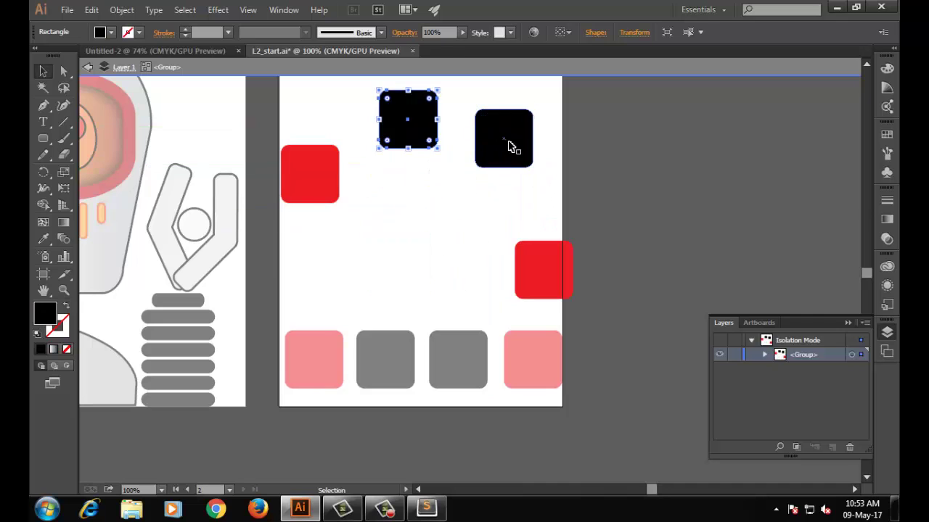
pyautogui.moveTo(510, 145); pyautogui.dragTo(463, 255)
pyautogui.moveTo(419, 141); pyautogui.dragTo(380, 311)
pyautogui.moveTo(540, 285); pyautogui.dragTo(497, 158)
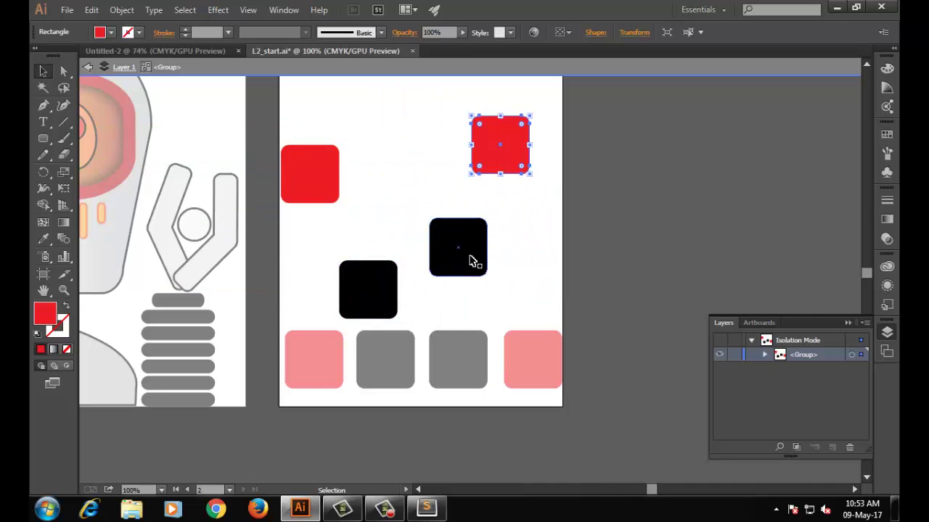
# - Rearrange the scattered squares into a row with red squares at the ends and black squares between them
pyautogui.moveTo(472, 258); pyautogui.dragTo(408, 154)
pyautogui.moveTo(502, 156); pyautogui.dragTo(533, 244)
pyautogui.moveTo(395, 273); pyautogui.dragTo(475, 246)
pyautogui.moveTo(410, 145); pyautogui.dragTo(323, 231)
pyautogui.click(402, 273)
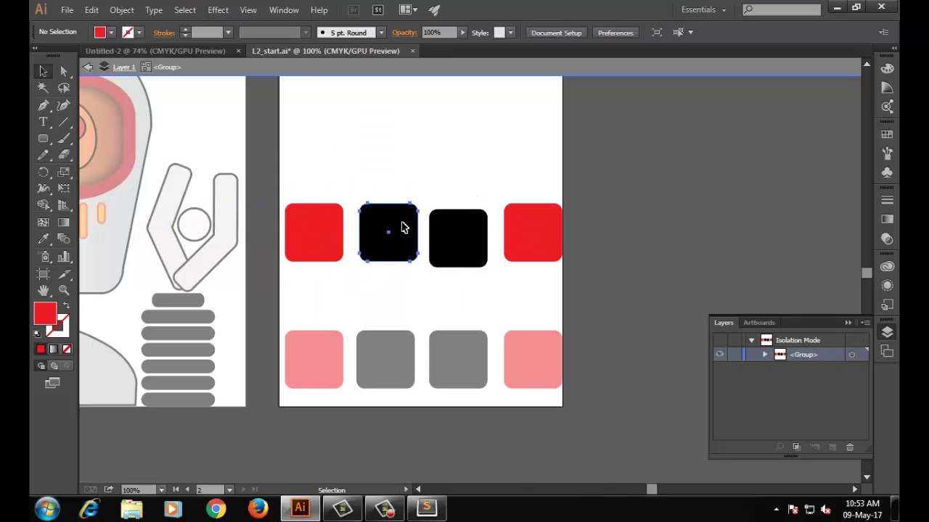
# - Nudge the right black square of the upper row upward, and group it with the other black square inside the isolated group
pyautogui.moveTo(453, 253); pyautogui.dragTo(450, 241)
pyautogui.click(448, 280)
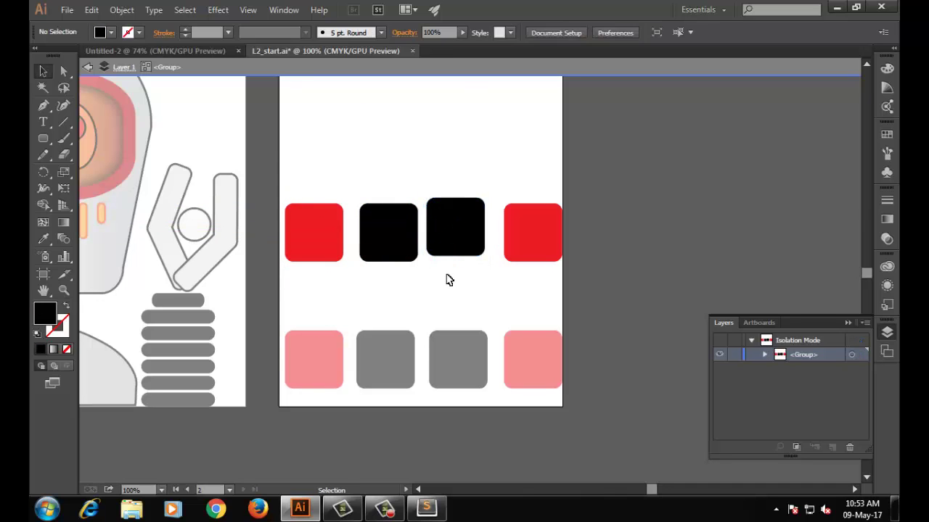
pyautogui.moveTo(357, 176); pyautogui.dragTo(458, 270)
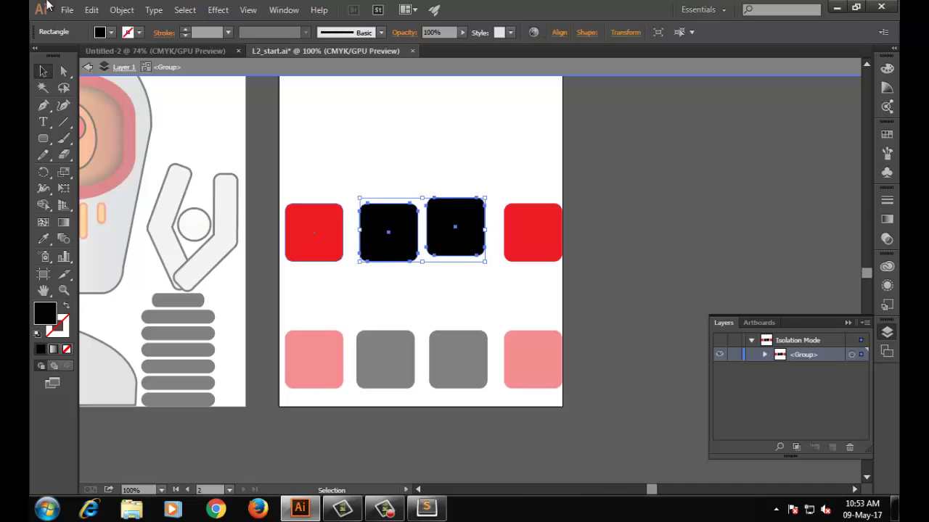
pyautogui.click(131, 11)
pyautogui.click(183, 62)
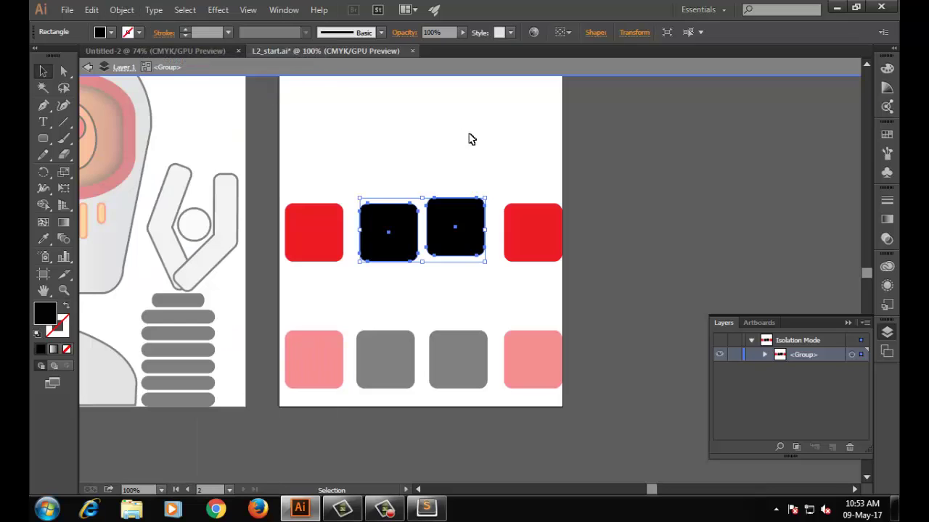
# - Move the nested pair of black squares as one unit slightly up and left between the red squares
pyautogui.click(469, 139)
pyautogui.click(384, 211)
pyautogui.moveTo(384, 210); pyautogui.dragTo(390, 233)
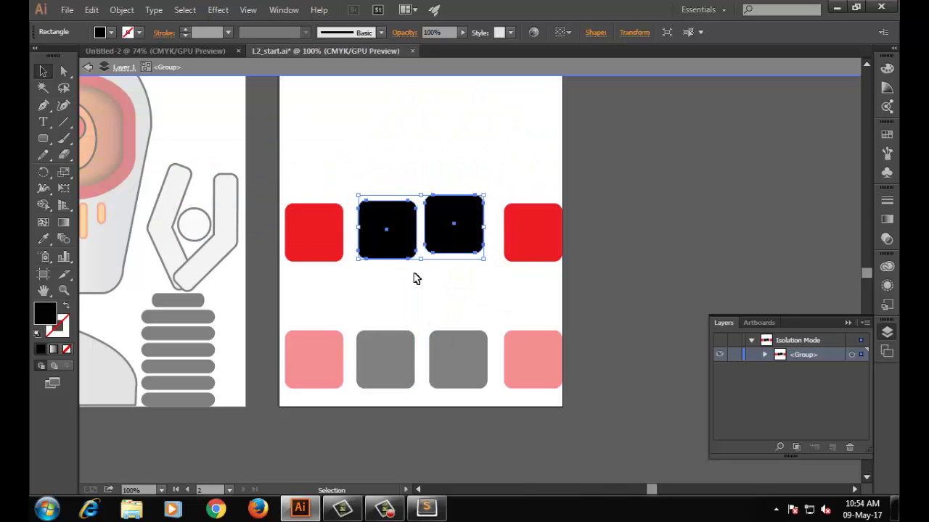
pyautogui.click(416, 276)
pyautogui.click(404, 241)
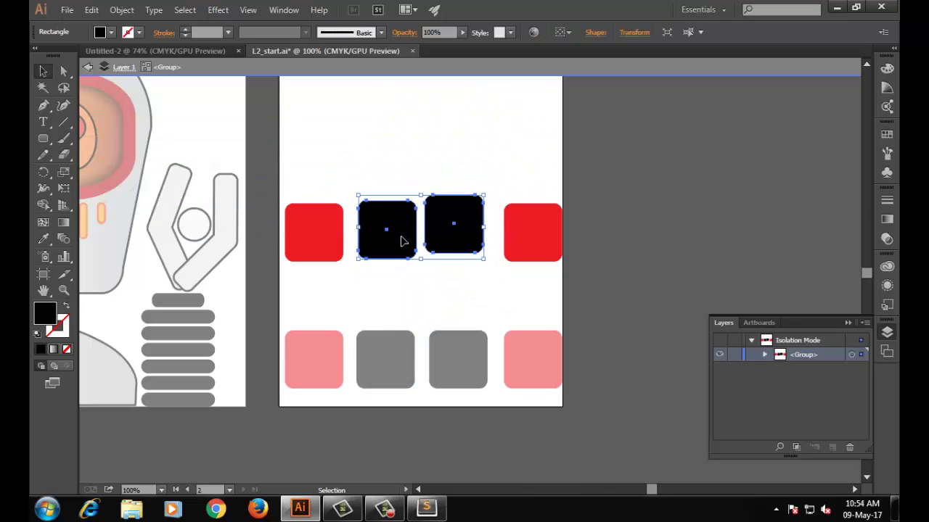
# - Isolate the nested group of two black squares inside the upper row's group
pyautogui.doubleClick(490, 166)
pyautogui.doubleClick(385, 219)
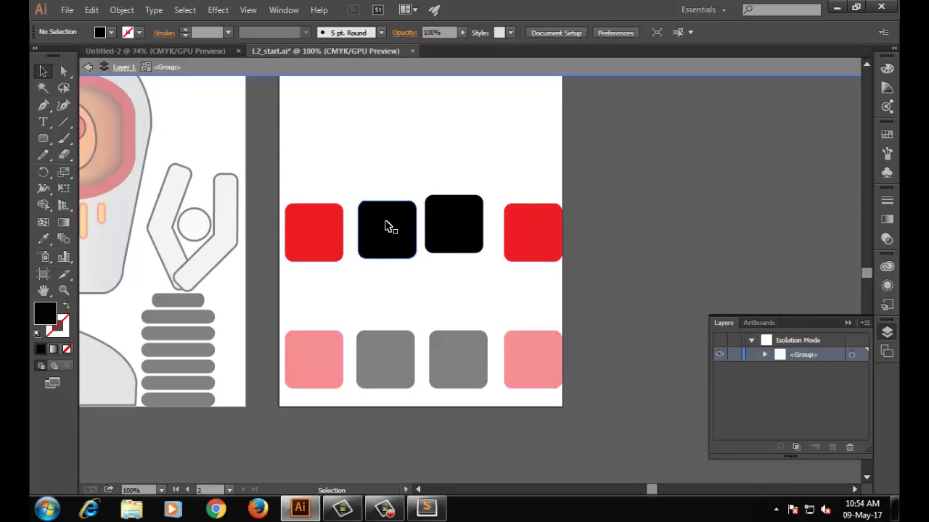
pyautogui.click(396, 231)
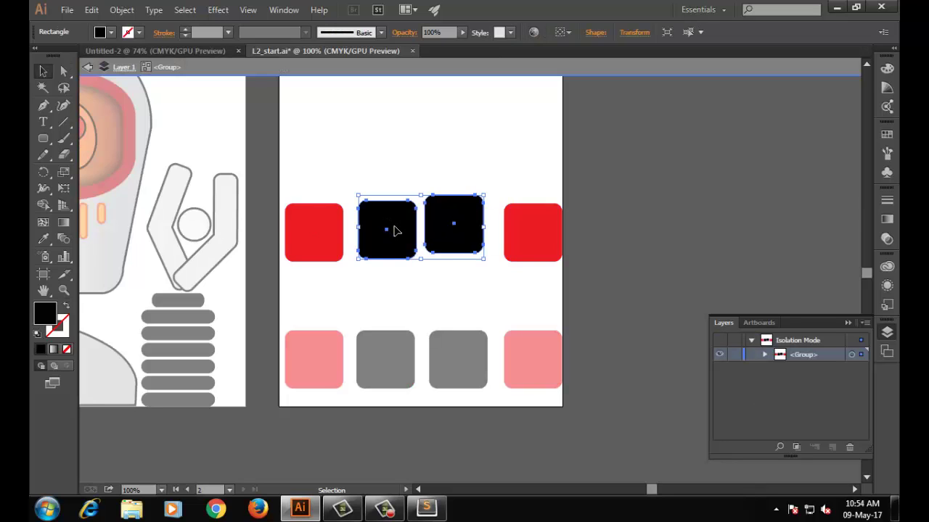
pyautogui.doubleClick(396, 231)
# - Move the two black squares individually within the nested group, ending side by side between the red squares, the right one slightly higher
pyautogui.click(406, 225)
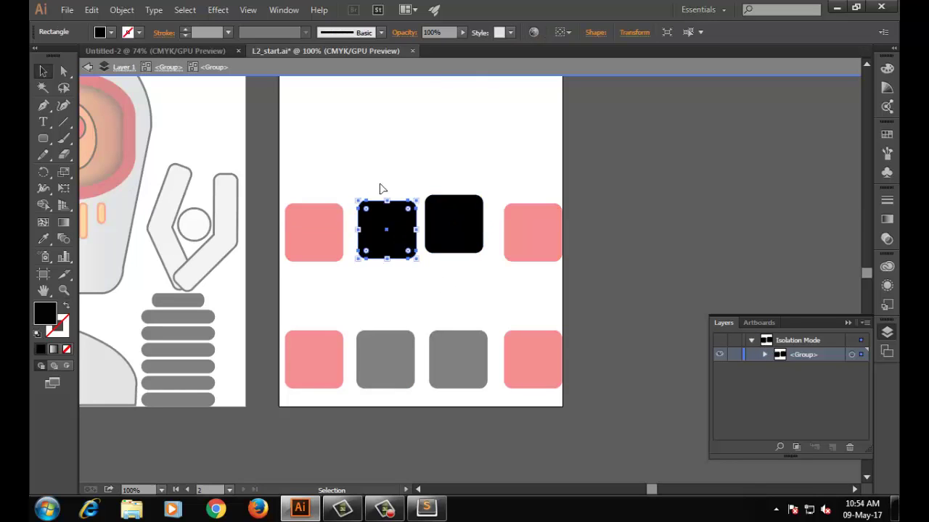
pyautogui.moveTo(384, 199); pyautogui.dragTo(343, 112)
pyautogui.moveTo(459, 220); pyautogui.dragTo(470, 271)
pyautogui.moveTo(374, 164); pyautogui.dragTo(419, 205)
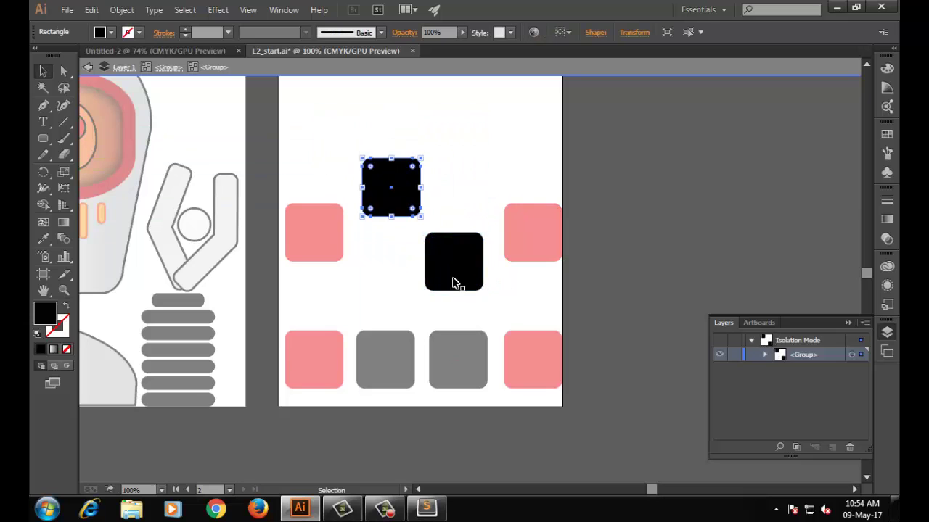
pyautogui.moveTo(433, 283); pyautogui.dragTo(388, 299)
pyautogui.moveTo(437, 206); pyautogui.dragTo(437, 276)
pyautogui.moveTo(394, 265); pyautogui.dragTo(396, 216)
pyautogui.moveTo(464, 240); pyautogui.dragTo(455, 221)
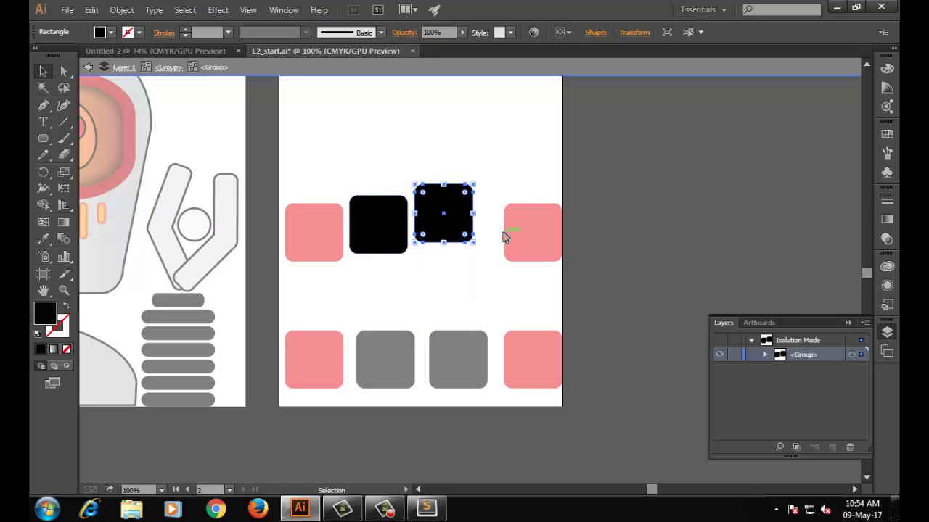
# - Exit isolation mode completely and move the whole upper row group slightly up and to the right
pyautogui.doubleClick(574, 275)
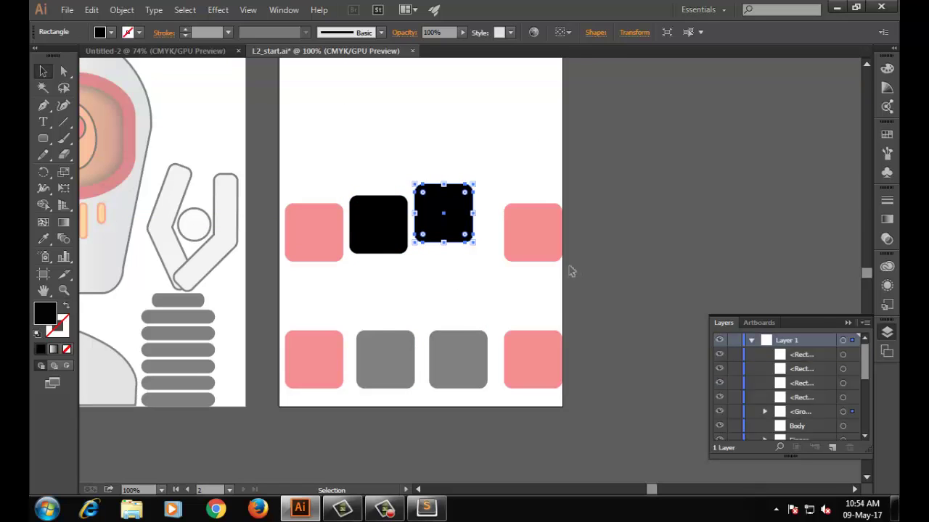
pyautogui.click(312, 239)
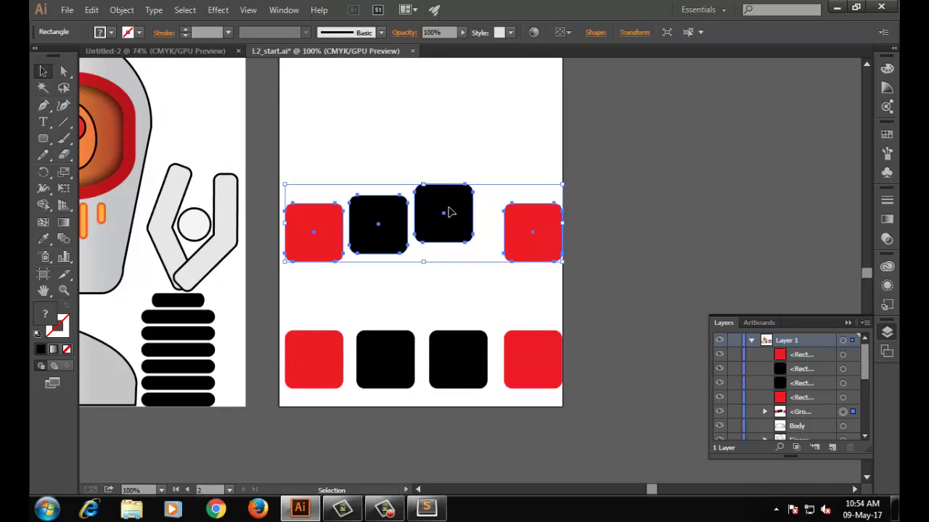
pyautogui.moveTo(388, 205); pyautogui.dragTo(377, 221)
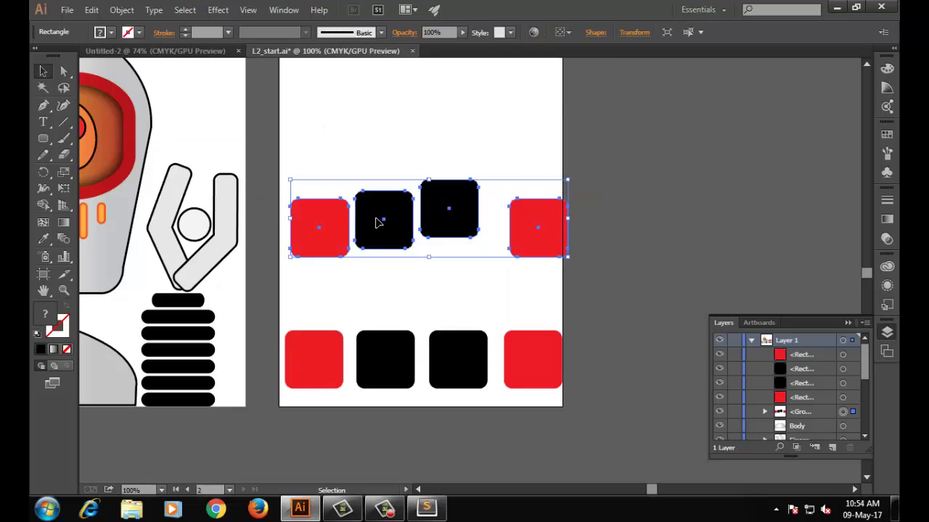
pyautogui.click(384, 508)
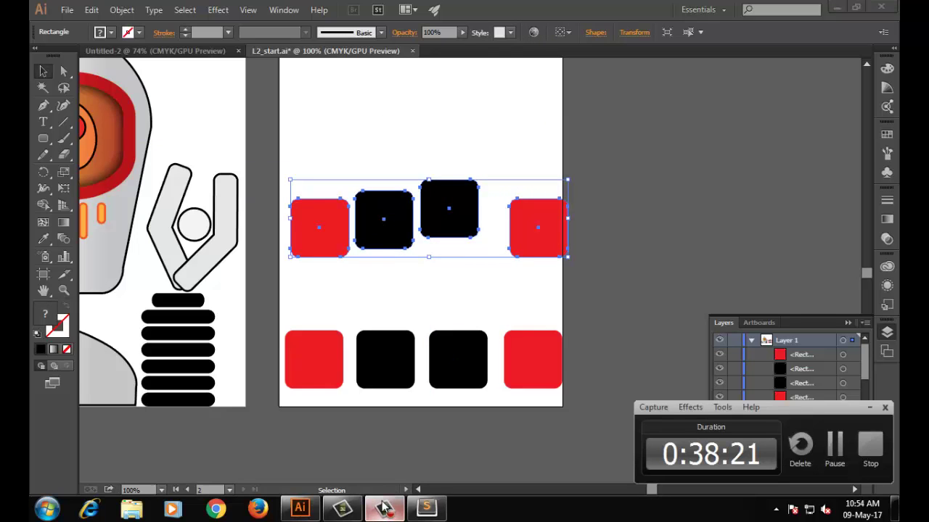
pyautogui.click(834, 446)
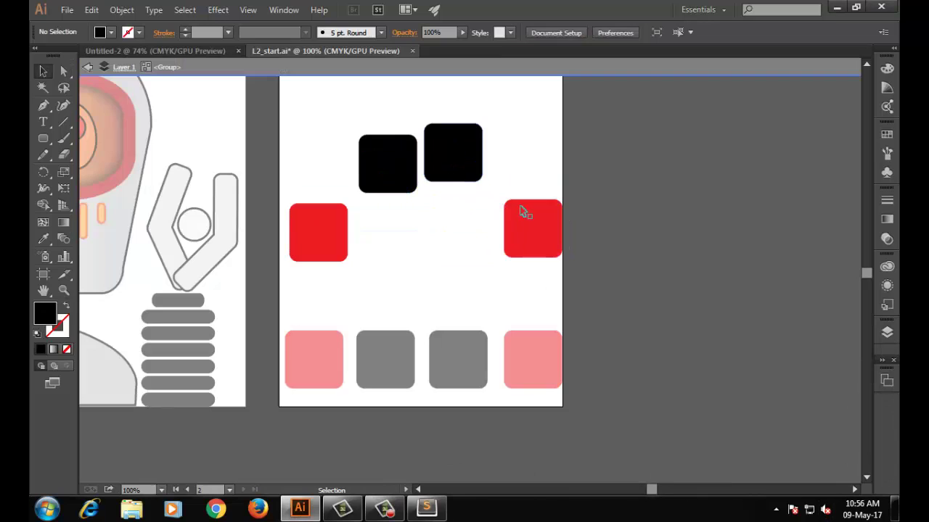
# - Select the nested black pair inside the isolated row group and leave isolation mode
pyautogui.click(521, 211)
pyautogui.moveTo(487, 193); pyautogui.dragTo(405, 171)
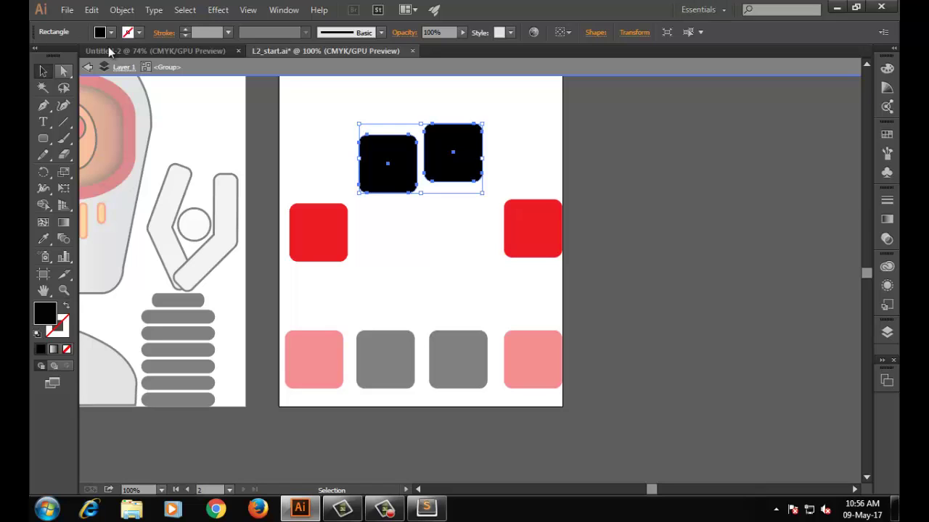
pyautogui.click(88, 67)
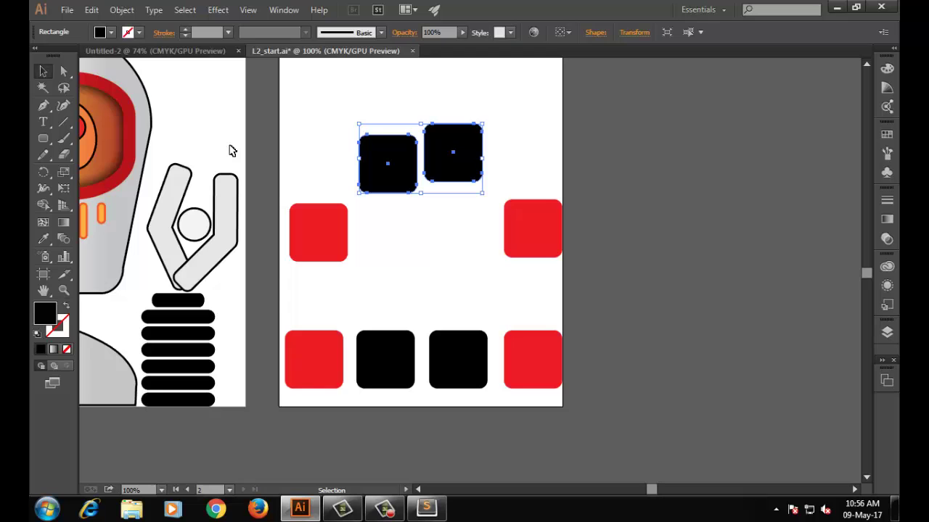
# - Switch to Sublime Text and clear the "Nested Group?" heading from the note
pyautogui.click(380, 502)
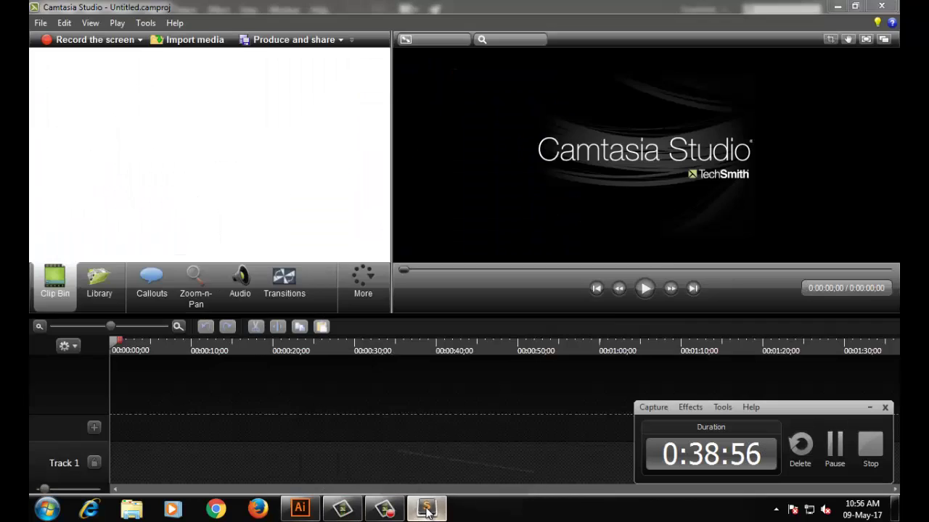
pyautogui.click(426, 508)
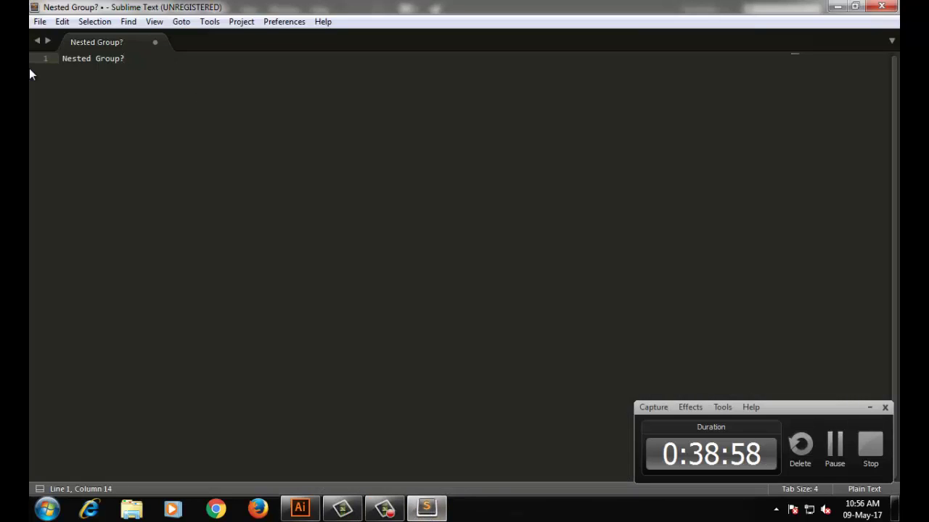
pyautogui.press('BackSpace')
pyautogui.press('BackSpace')
pyautogui.press('BackSpace')
pyautogui.press('BackSpace')
pyautogui.press('BackSpace')
pyautogui.press('BackSpace')
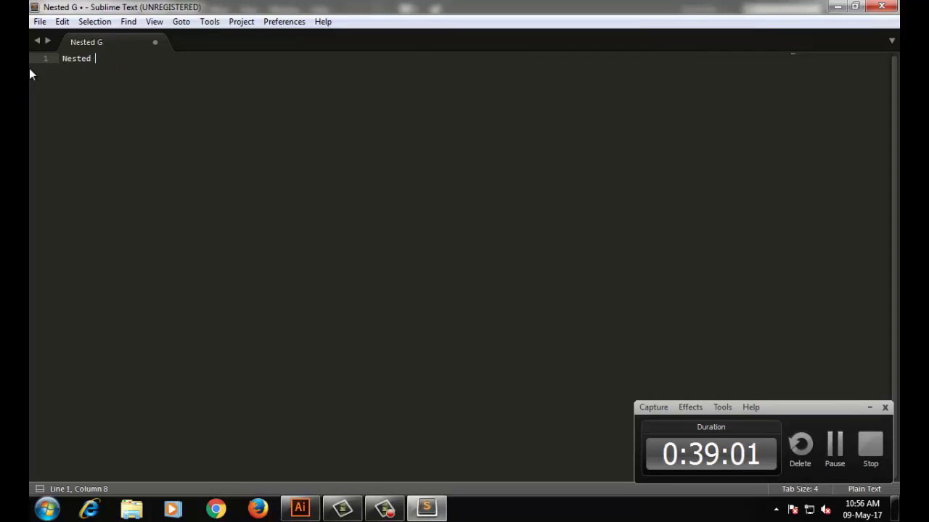
pyautogui.hotkey('ctrl', 'BackSpace')
# - Write the heading "Exploring Object arrangement?" on the first line of the note
pyautogui.write('E')
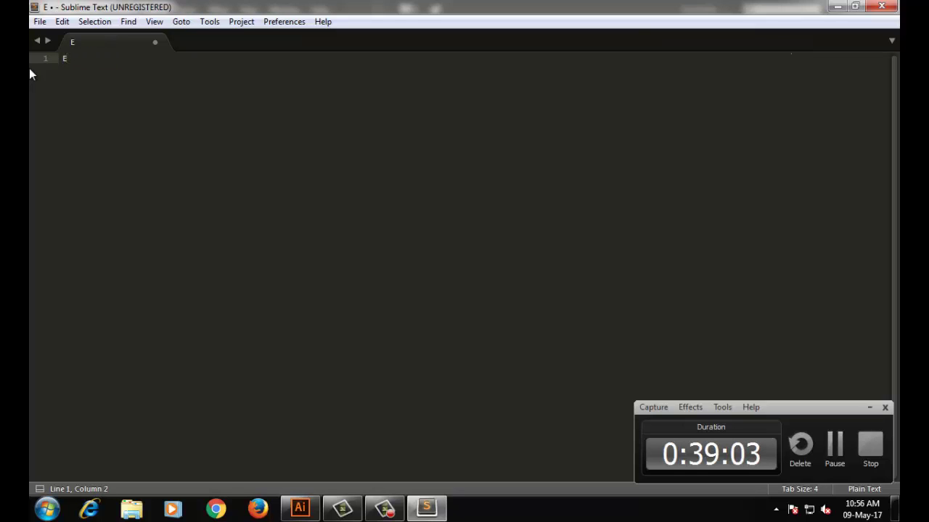
pyautogui.write('xplori')
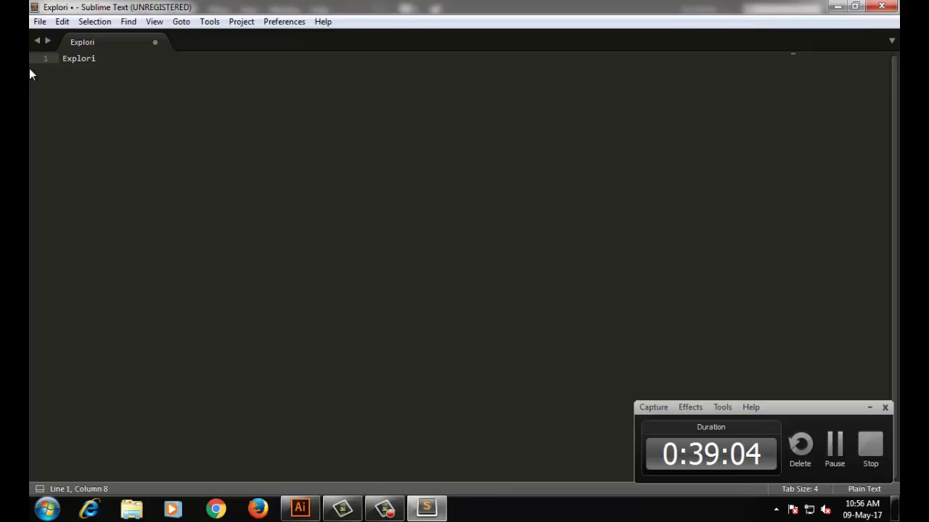
pyautogui.write('ng ')
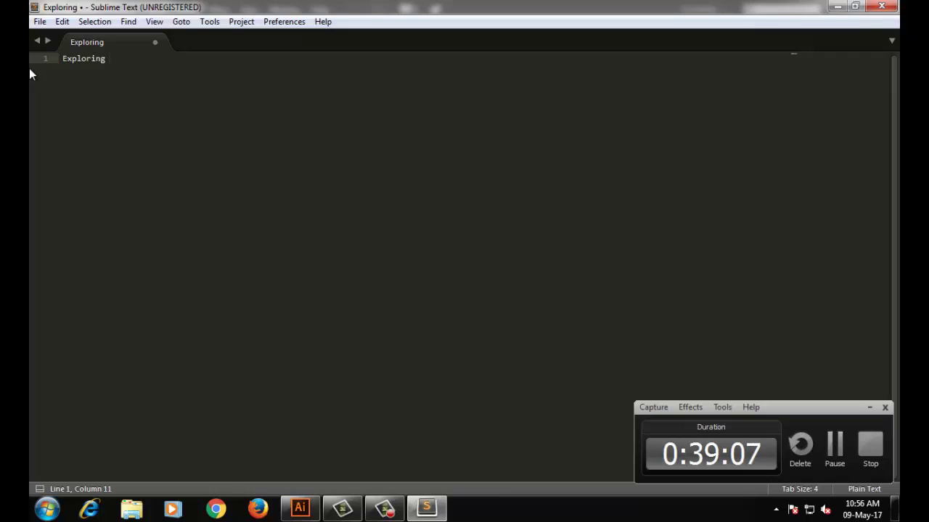
pyautogui.write('Object ')
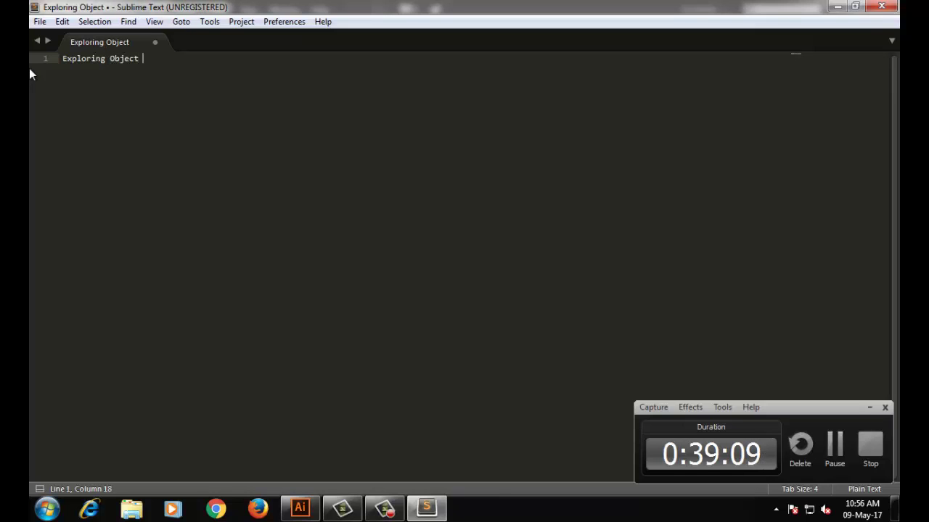
pyautogui.write('arrang')
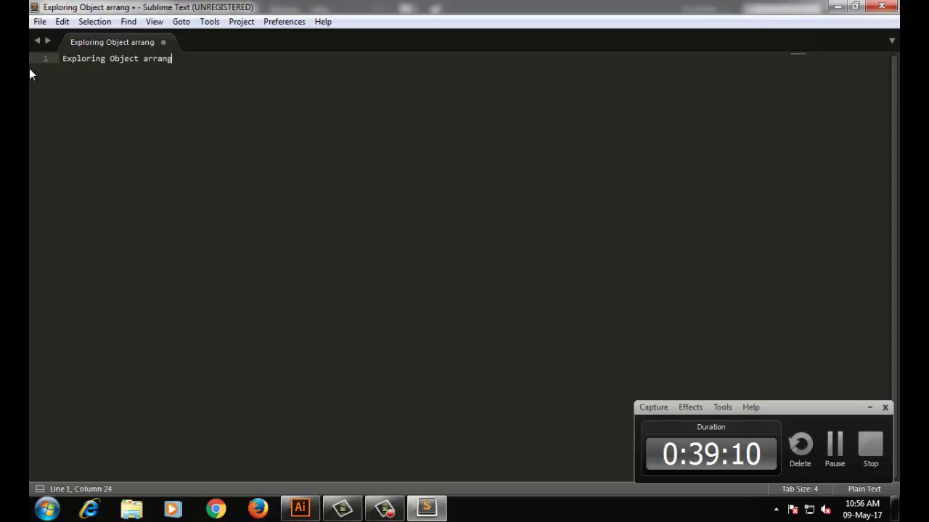
pyautogui.write('ement')
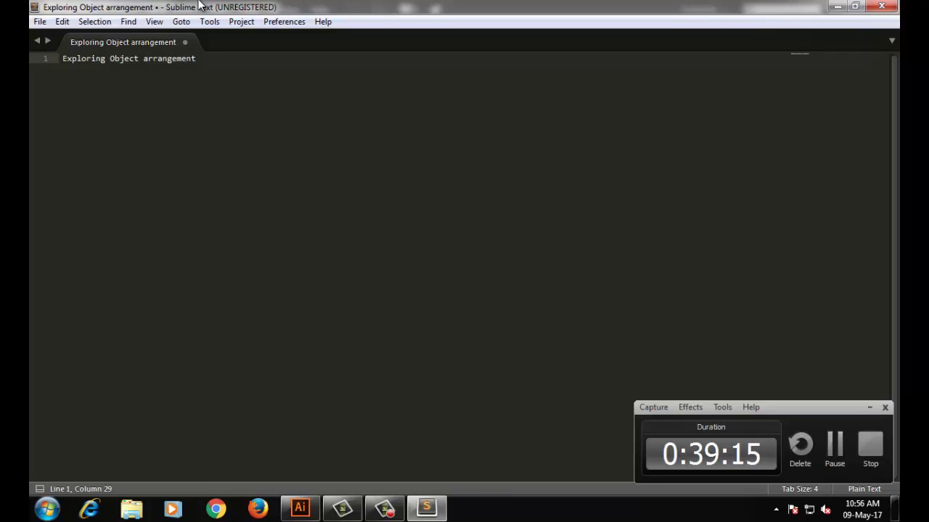
pyautogui.write('?')
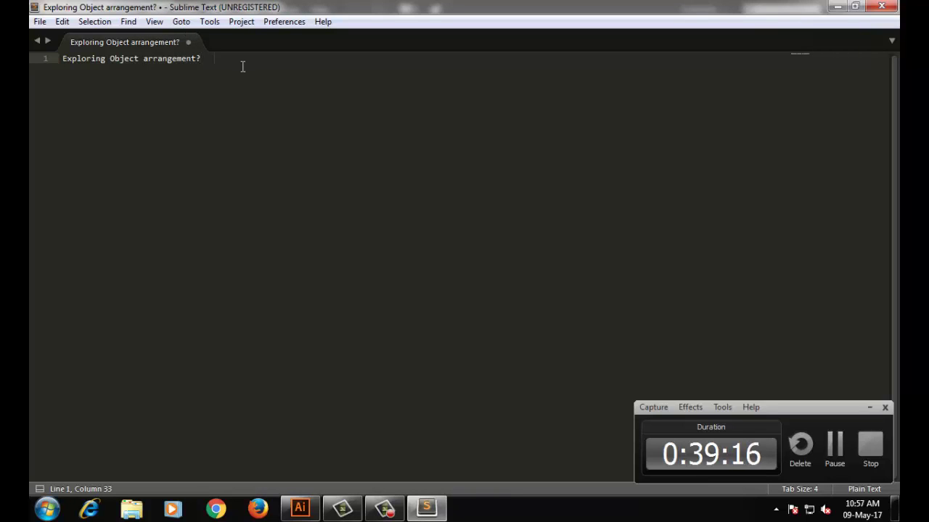
# - Add "Stacking Order" after the heading on the same line and insert three new lines below it
pyautogui.write('   Sta')
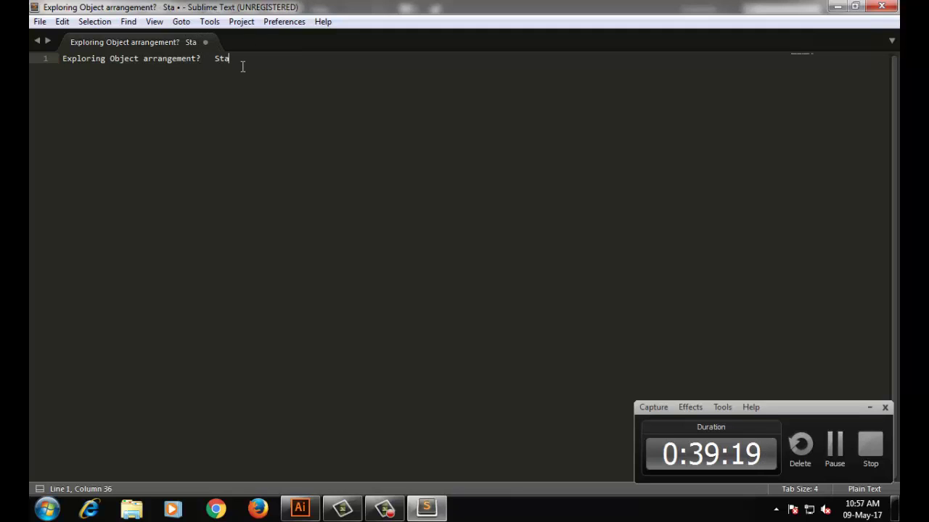
pyautogui.write('cking')
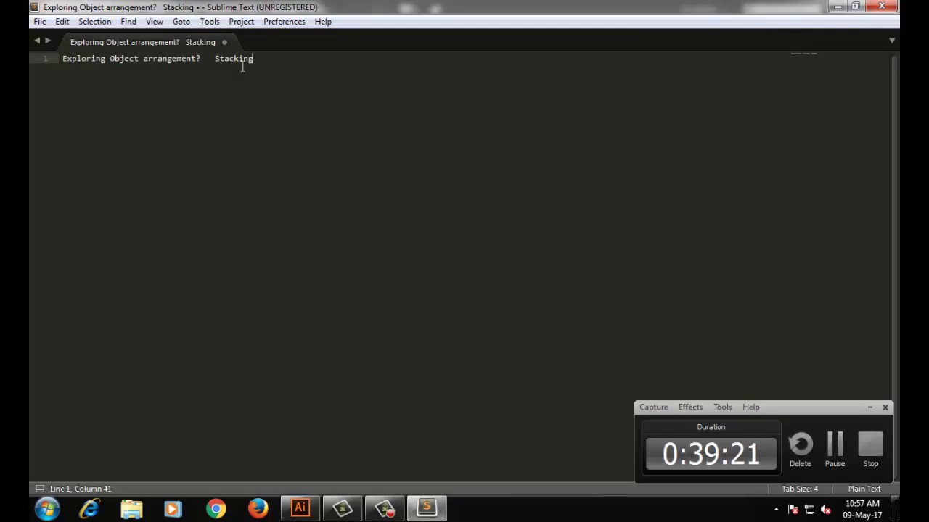
pyautogui.write(' Order')
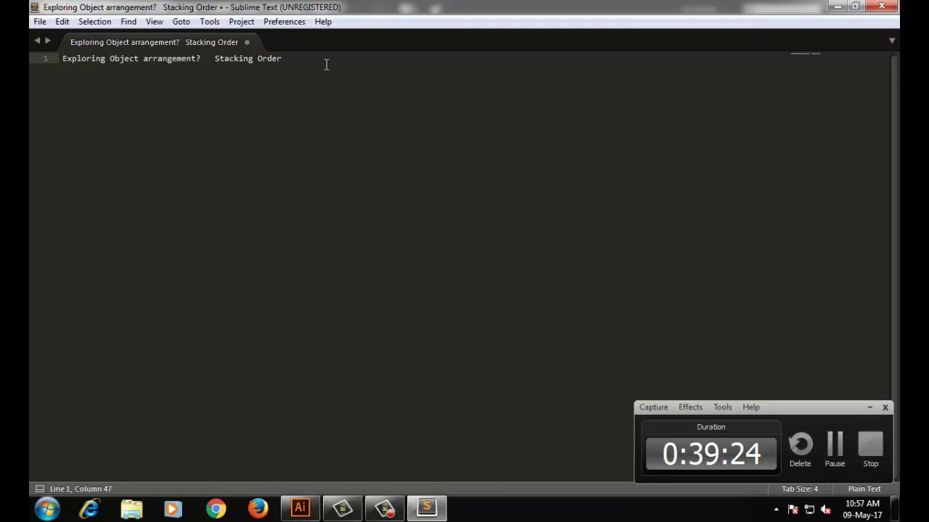
pyautogui.press('Home')
pyautogui.hotkey('shift', 'End')
pyautogui.click(295, 57)
pyautogui.press('Return')
pyautogui.press('Return')
pyautogui.press('Return')
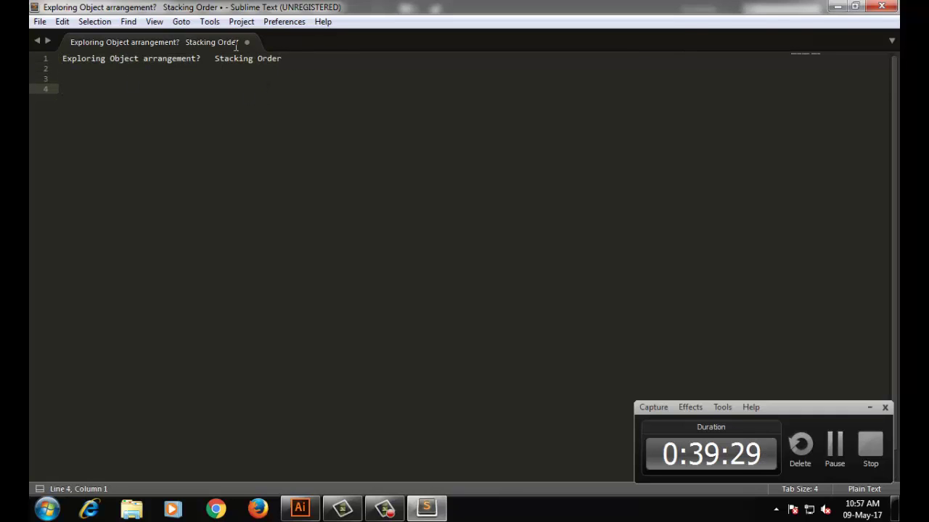
# - Switch back to Illustrator and delete the robot's raised hand on the right together with the upper row group of squares
pyautogui.click(840, 6)
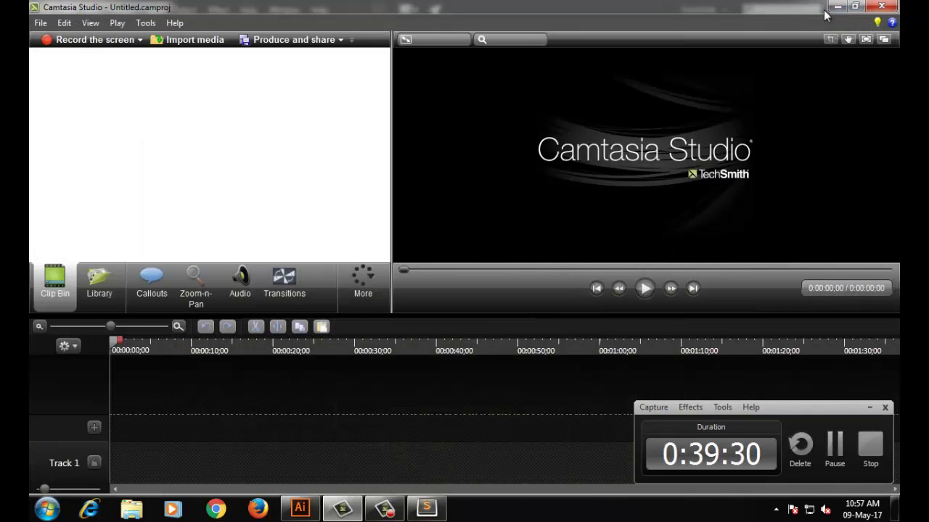
pyautogui.click(836, 6)
pyautogui.moveTo(311, 238); pyautogui.dragTo(635, 251)
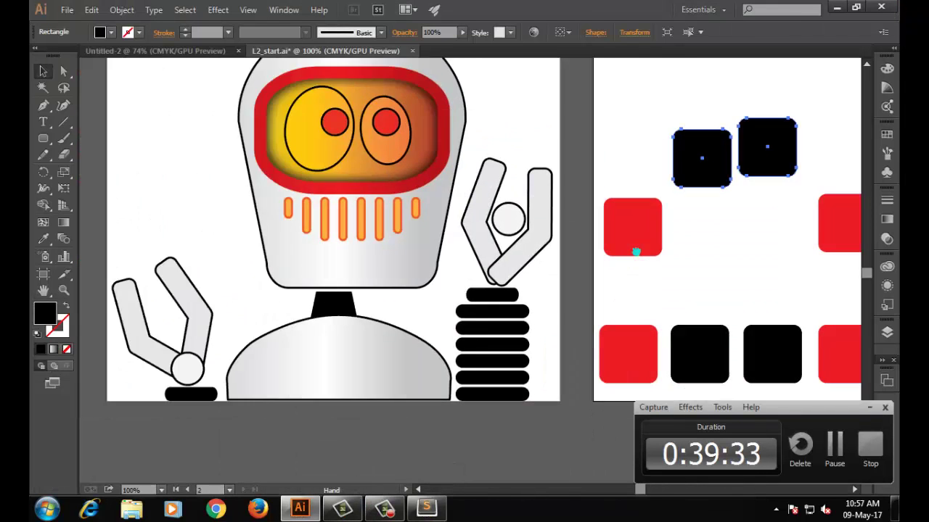
pyautogui.click(539, 265)
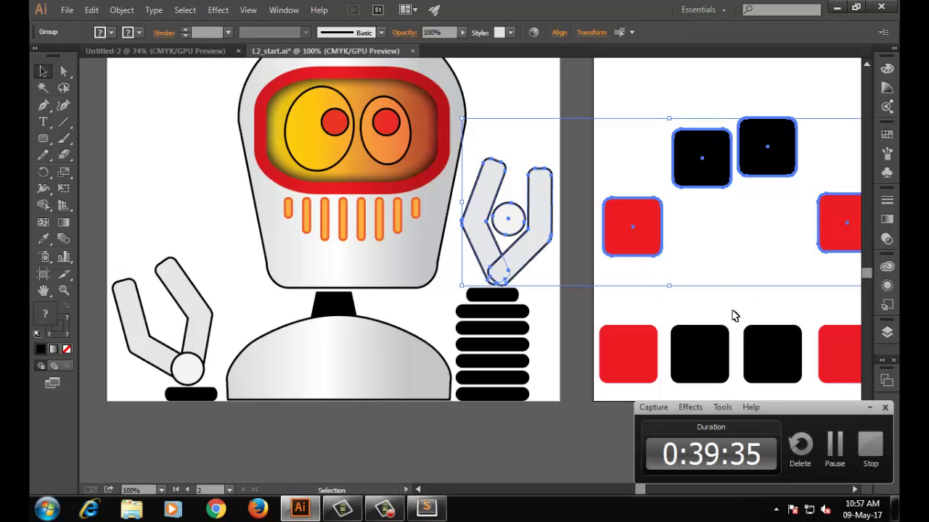
pyautogui.press('Delete')
pyautogui.moveTo(676, 162); pyautogui.dragTo(524, 244)
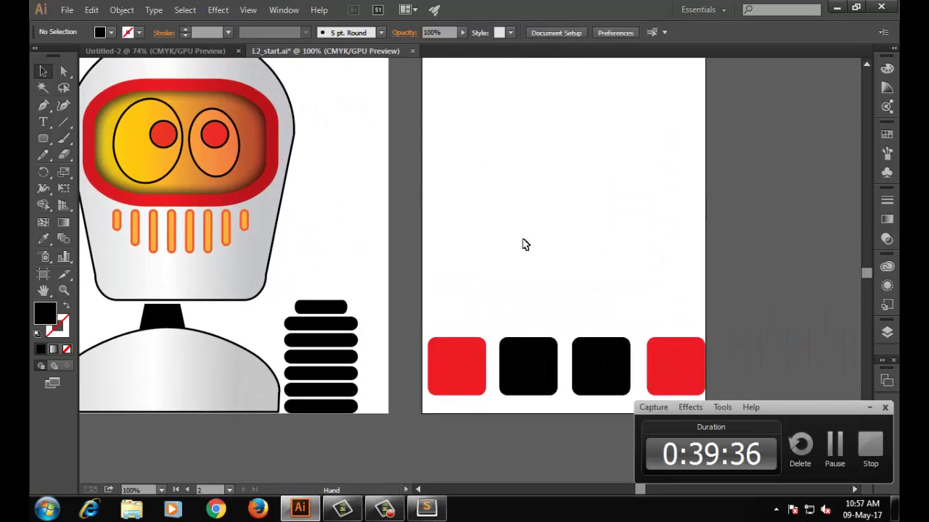
# - Spread the two red and two black squares apart across the second artboard, moving them up from their row
pyautogui.click(459, 379)
pyautogui.moveTo(459, 378); pyautogui.dragTo(463, 248)
pyautogui.keyDown('shift'); pyautogui.click(522, 373); pyautogui.keyUp('shift')
pyautogui.moveTo(522, 383); pyautogui.dragTo(522, 255)
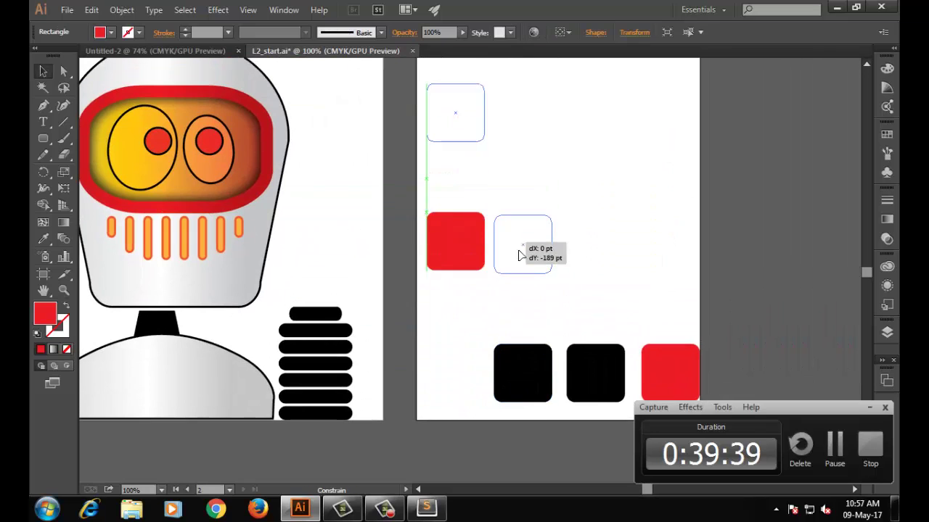
pyautogui.click(559, 326)
pyautogui.moveTo(591, 402); pyautogui.dragTo(583, 171)
pyautogui.moveTo(684, 356); pyautogui.dragTo(661, 217)
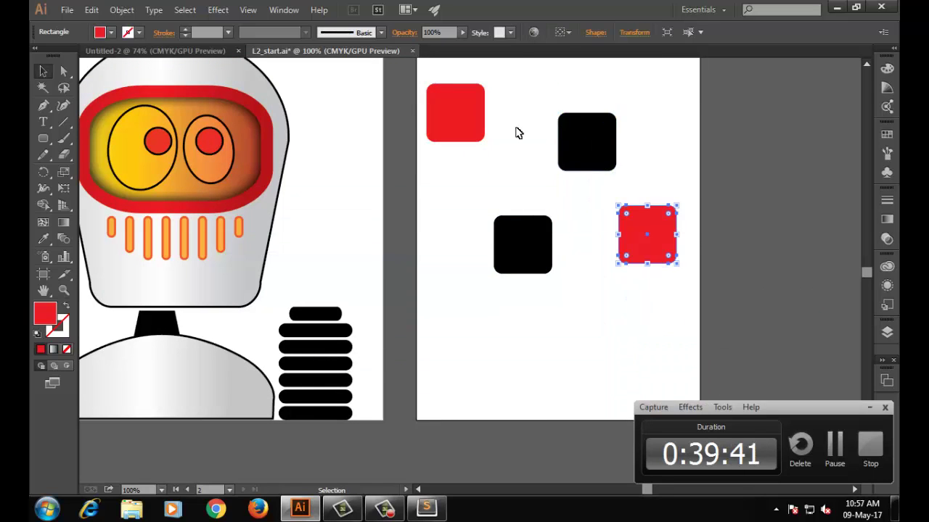
pyautogui.click(444, 113)
pyautogui.moveTo(444, 112); pyautogui.dragTo(460, 172)
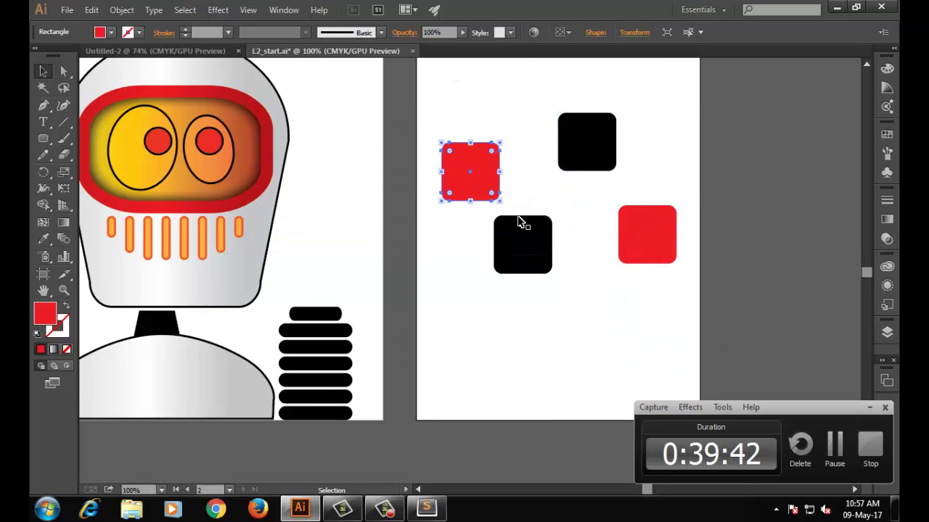
# - Change the fill of the upper black square to blue
pyautogui.click(522, 224)
pyautogui.click(580, 158)
pyautogui.doubleClick(45, 312)
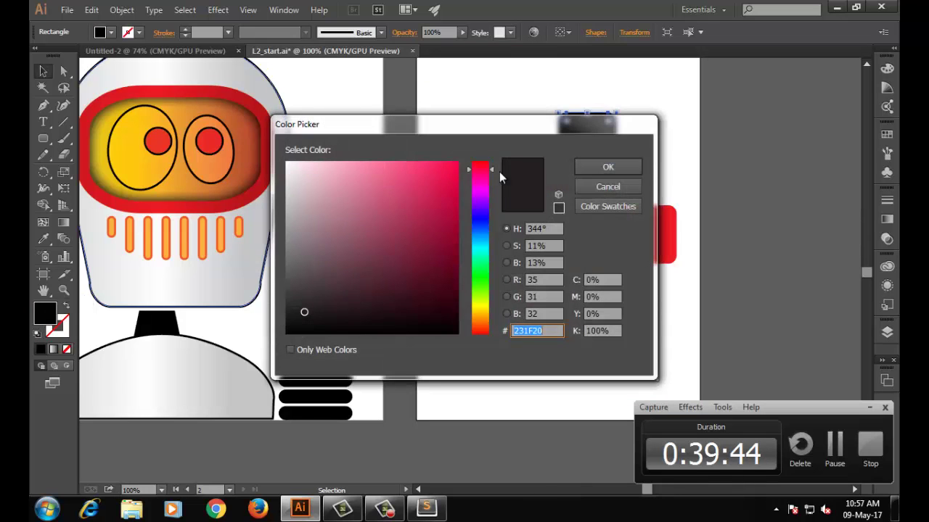
pyautogui.click(484, 236)
pyautogui.click(441, 162)
pyautogui.click(602, 165)
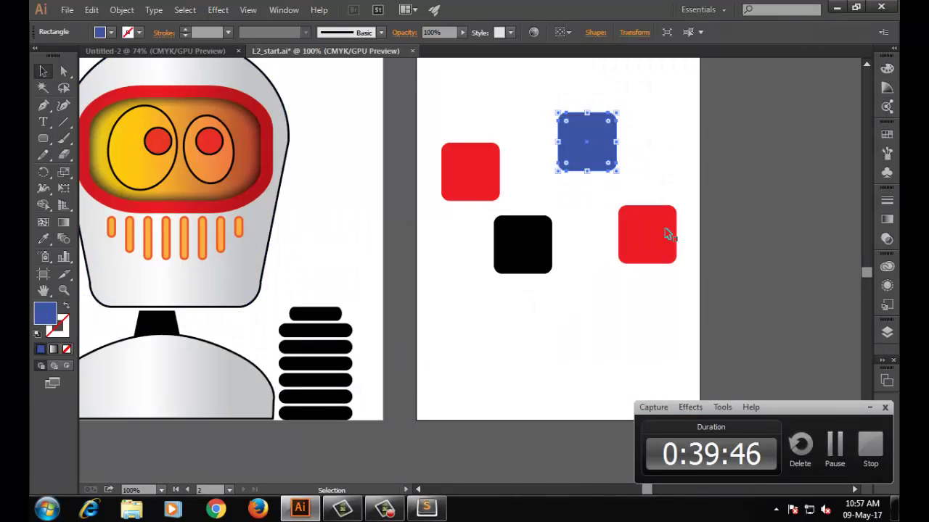
# - Change the fill of the red square furthest to the right to green and deselect it
pyautogui.doubleClick(664, 234)
pyautogui.doubleClick(590, 305)
pyautogui.click(635, 243)
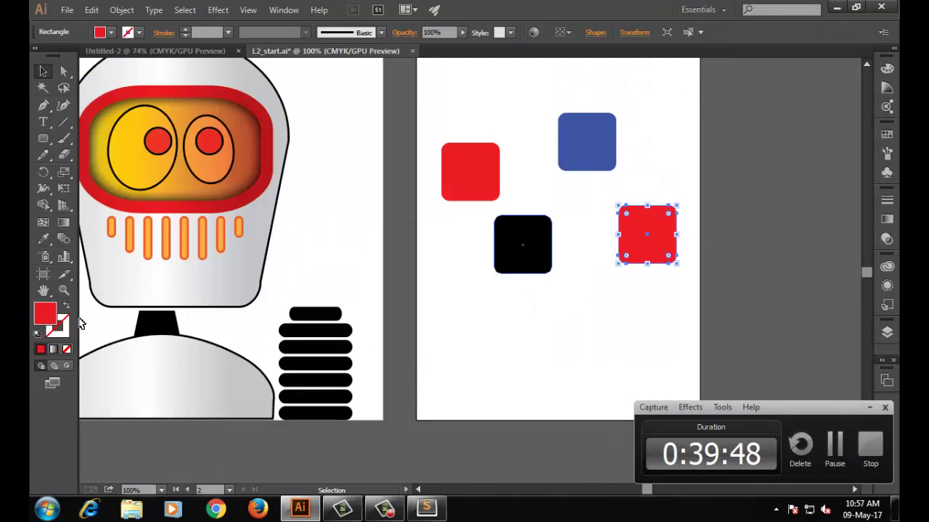
pyautogui.doubleClick(42, 318)
pyautogui.click(479, 290)
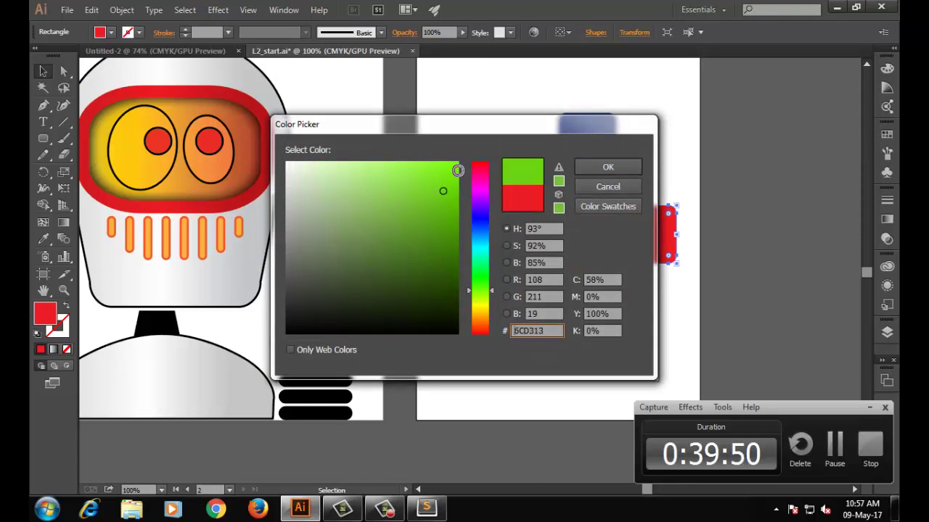
pyautogui.click(451, 175)
pyautogui.click(605, 168)
pyautogui.click(608, 309)
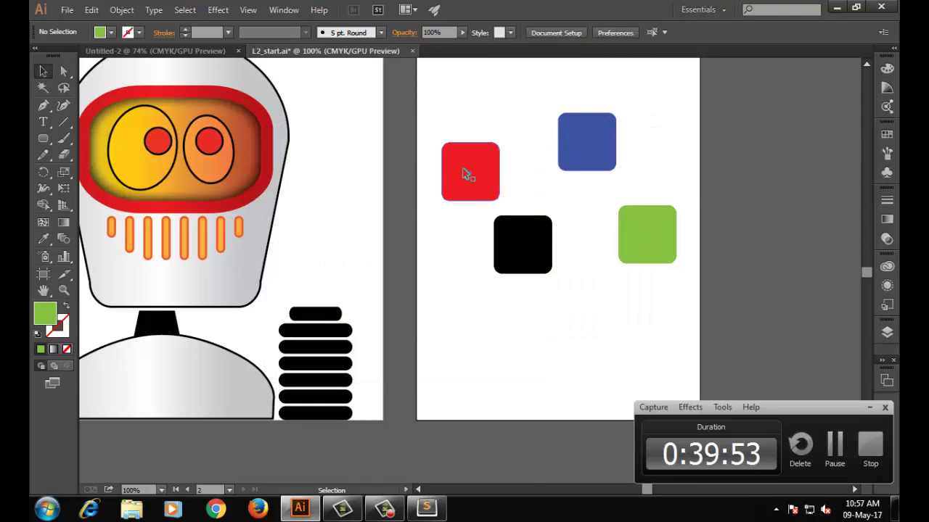
# - Stack the red, blue and green squares, in that order, exactly over the black square
pyautogui.moveTo(464, 162); pyautogui.dragTo(520, 240)
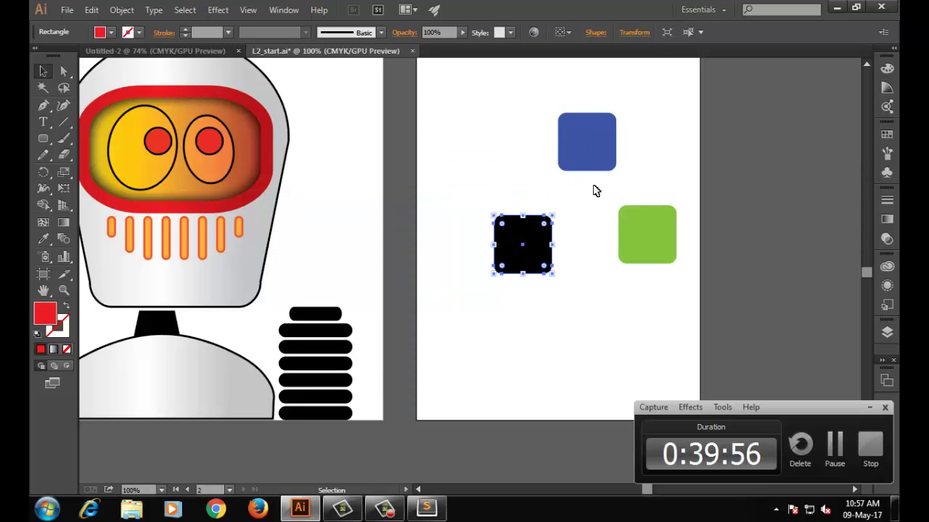
pyautogui.moveTo(582, 140); pyautogui.dragTo(519, 243)
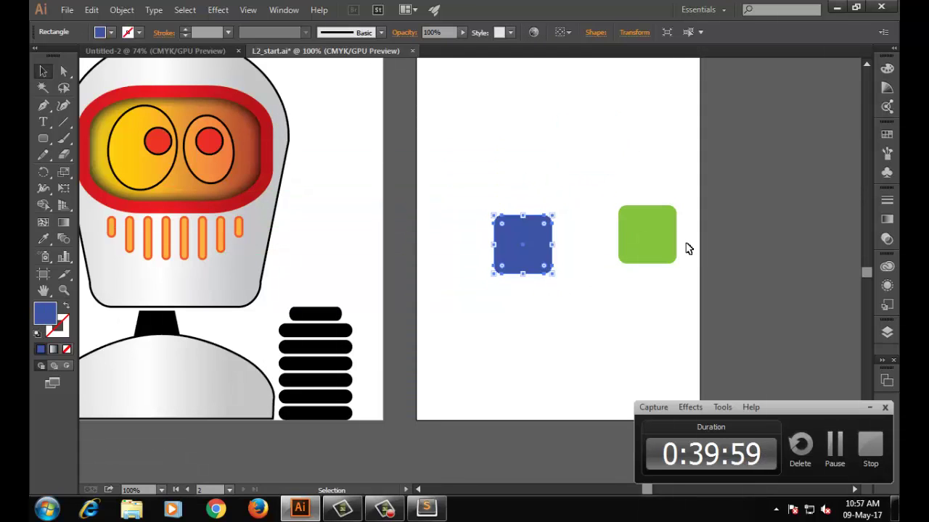
pyautogui.moveTo(629, 239); pyautogui.dragTo(512, 255)
pyautogui.click(555, 323)
# - Show the objects of Layer 1 and hide the robot's Body, Finger and face group objects listed below the squares
pyautogui.click(886, 334)
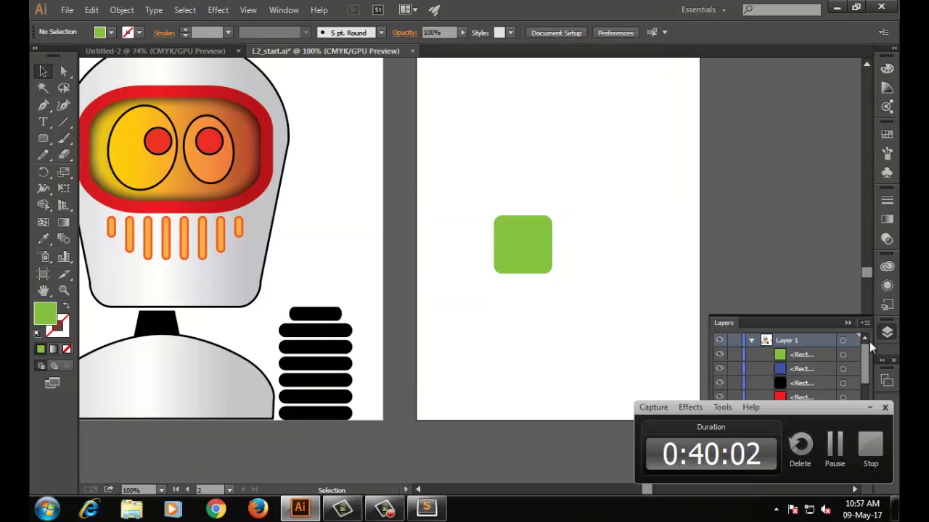
pyautogui.click(870, 408)
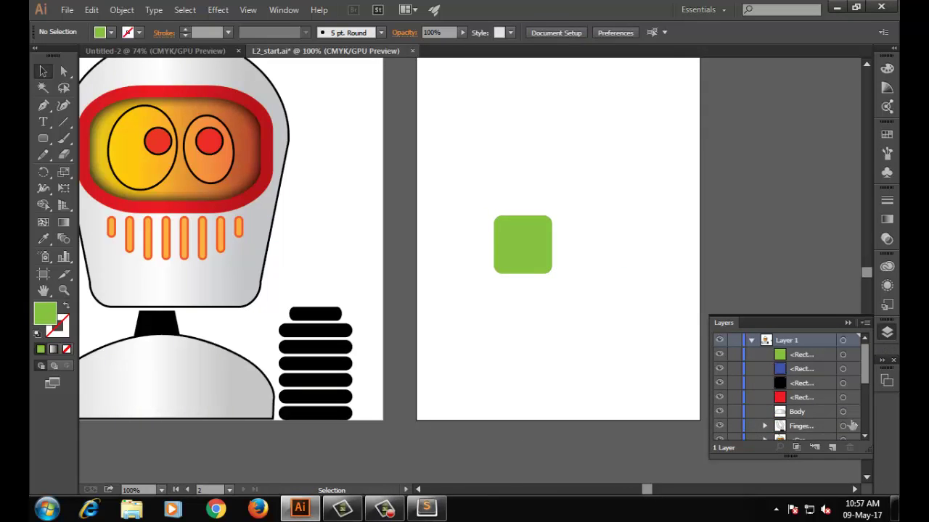
pyautogui.moveTo(719, 429); pyautogui.dragTo(722, 442)
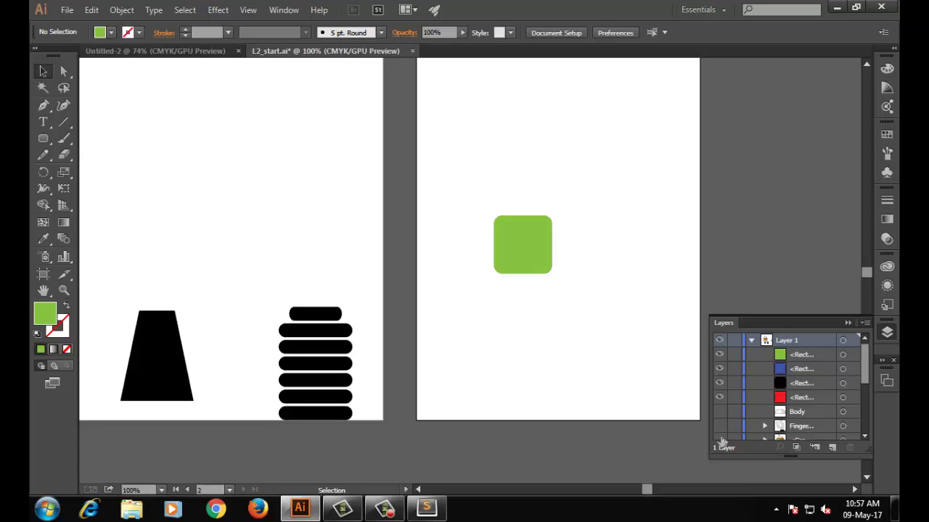
pyautogui.moveTo(860, 376)
pyautogui.mouseDown()
pyautogui.moveTo(861, 413)
pyautogui.moveTo(855, 362)
pyautogui.mouseUp()
pyautogui.click(789, 356)
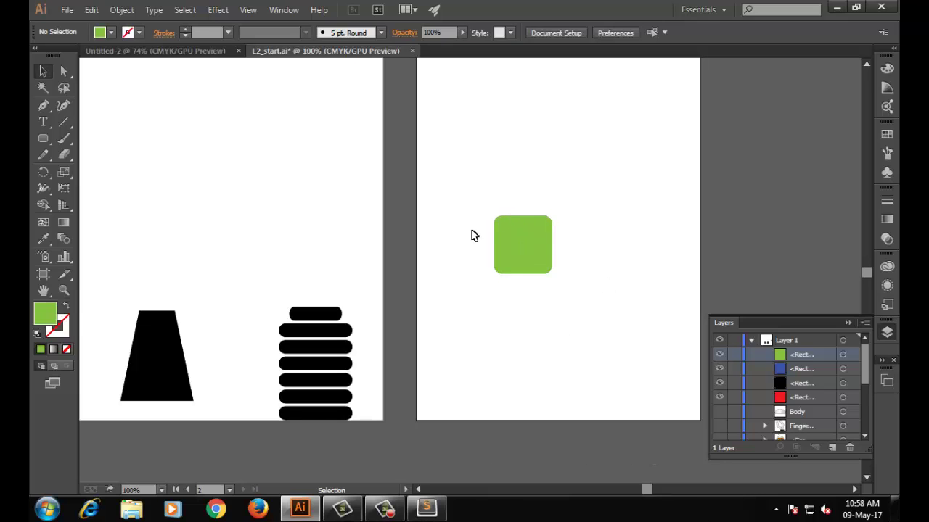
# - Select the green square, and reorder the red square to the top of Layer 1 and back below the black one
pyautogui.click(535, 253)
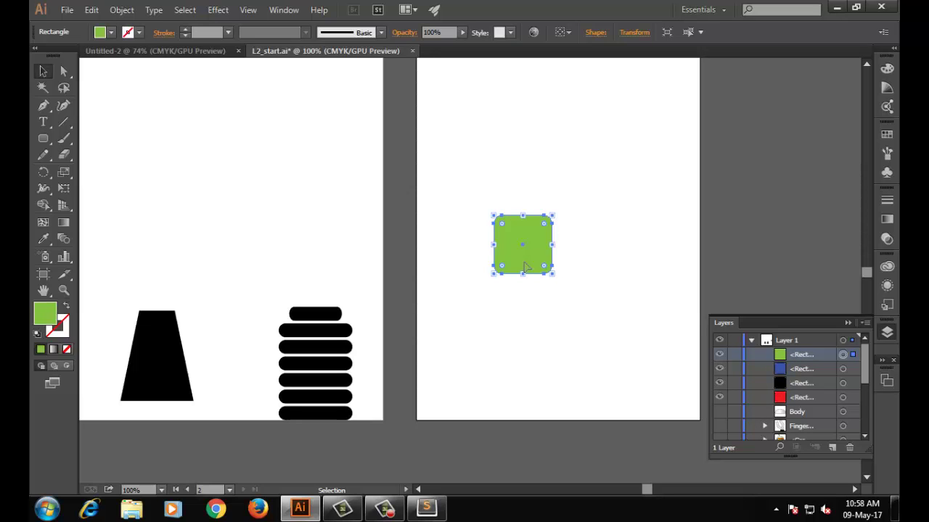
pyautogui.click(555, 317)
pyautogui.click(530, 247)
pyautogui.moveTo(798, 398); pyautogui.dragTo(793, 351)
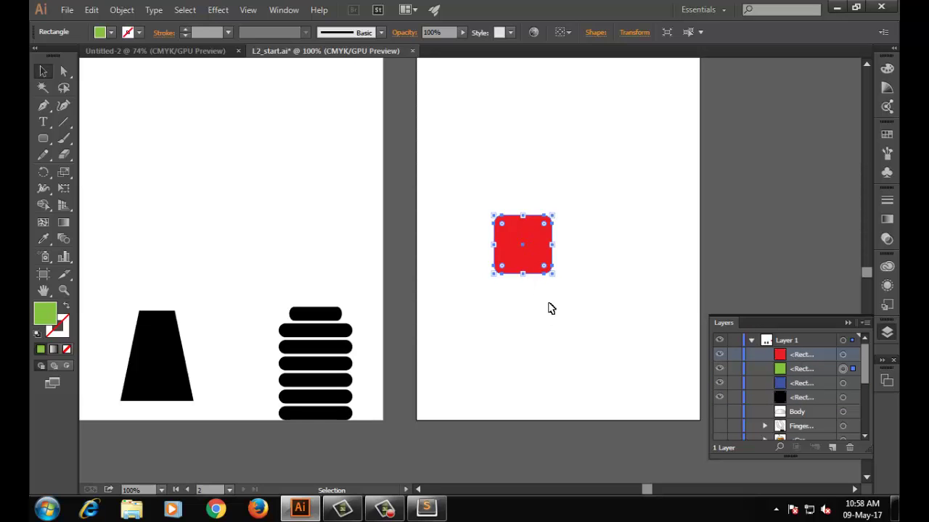
pyautogui.moveTo(796, 356); pyautogui.dragTo(800, 407)
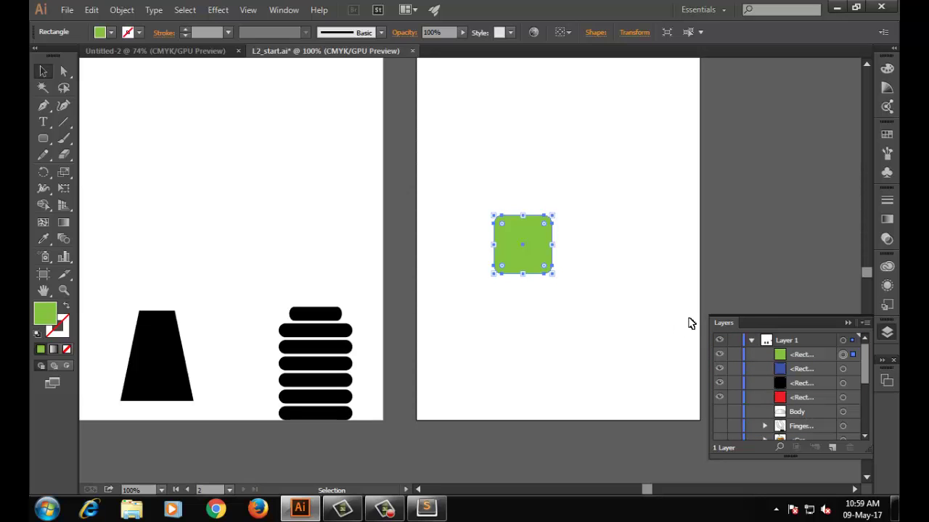
# - Send the green square to the back and check its place at the end of the Layer 1 object list
pyautogui.click(123, 9)
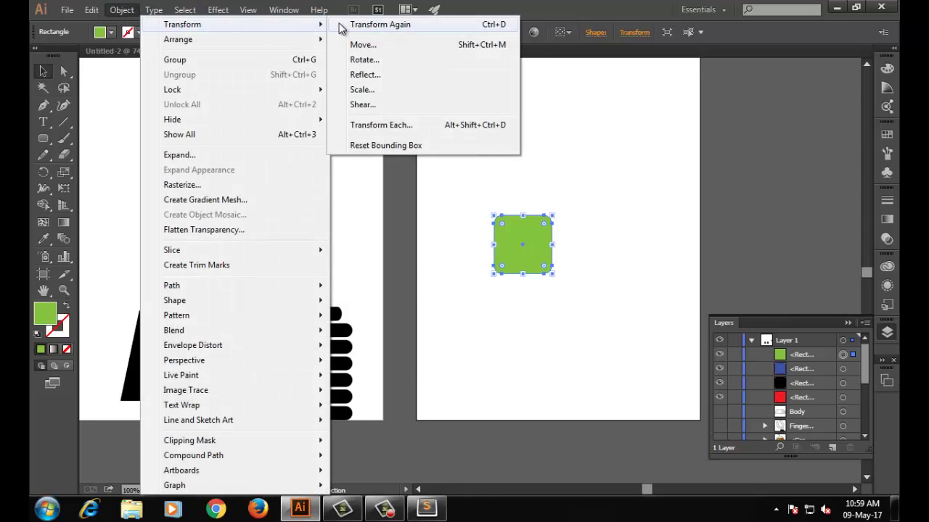
pyautogui.moveTo(255, 44)
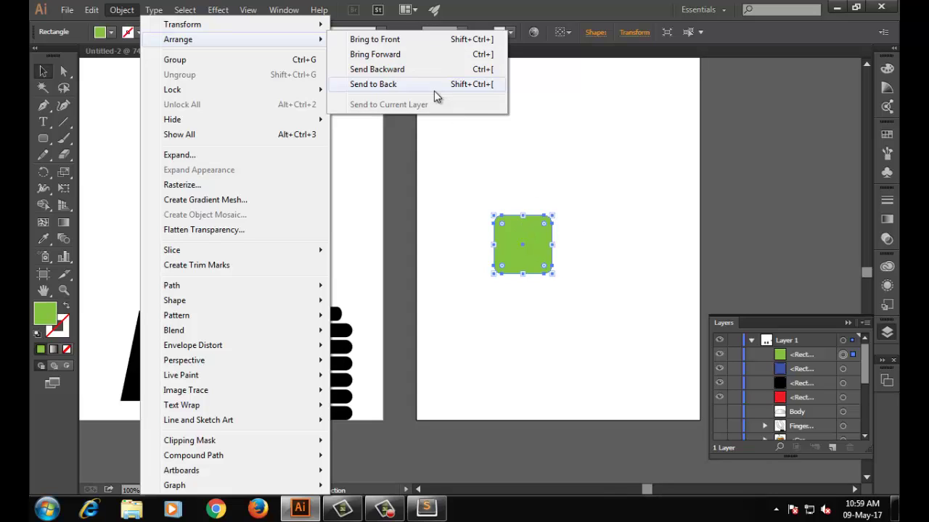
pyautogui.click(396, 84)
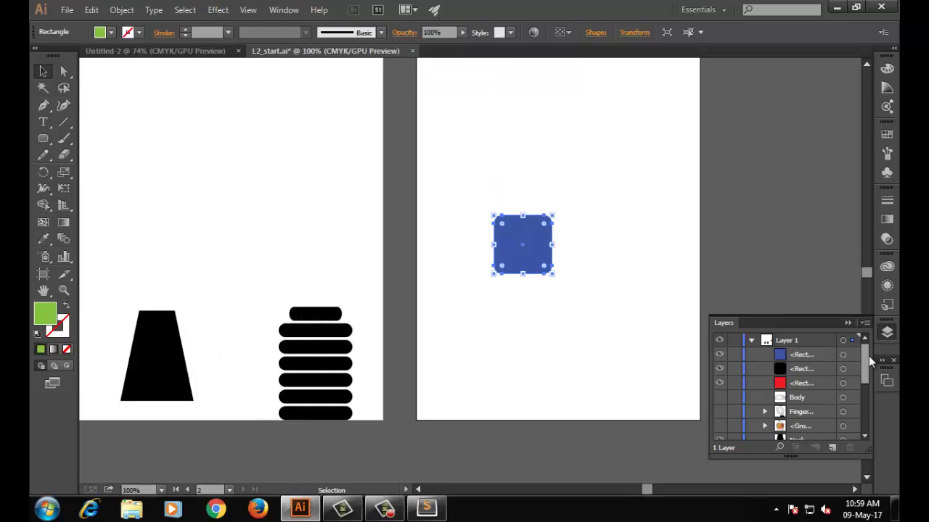
pyautogui.moveTo(868, 355); pyautogui.dragTo(871, 412)
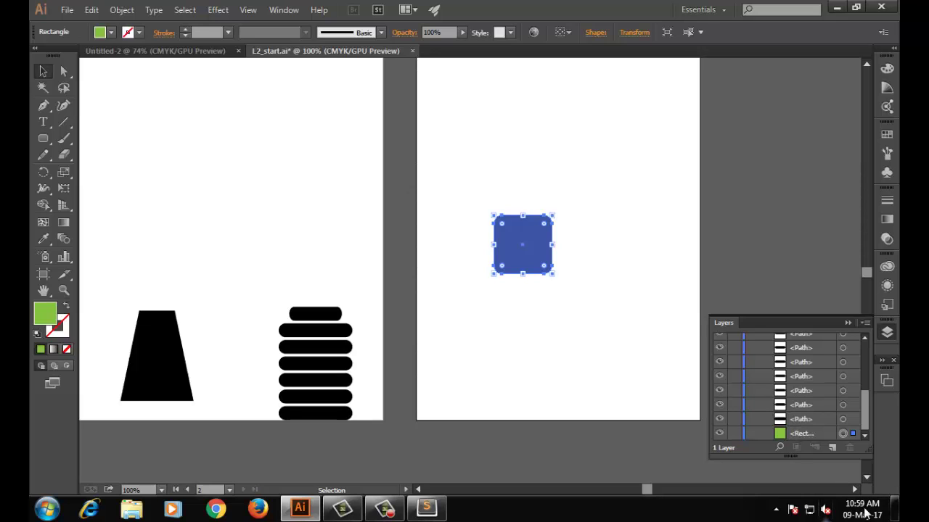
pyautogui.moveTo(870, 407); pyautogui.dragTo(868, 439)
# - Undo the last two stacking changes and move the green square above the red one in Layer 1
pyautogui.press('a')
pyautogui.hotkey('ctrl', 'z')
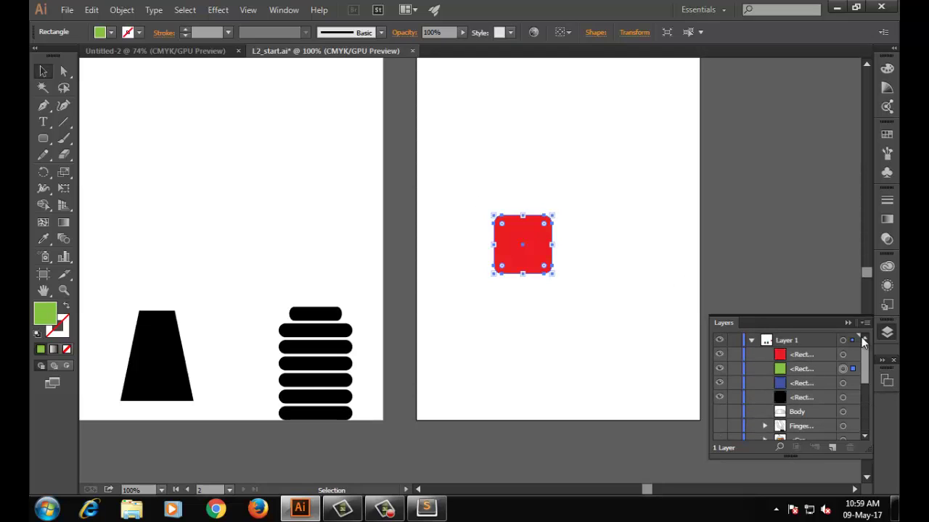
pyautogui.moveTo(805, 368); pyautogui.dragTo(806, 350)
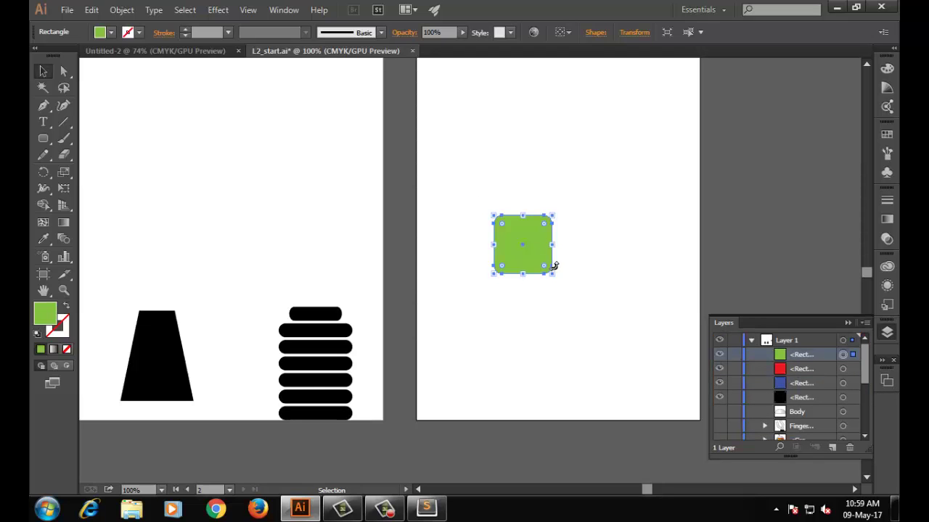
# - Send the green square one level backward with the Send Backward arrange command
pyautogui.rightClick(533, 240)
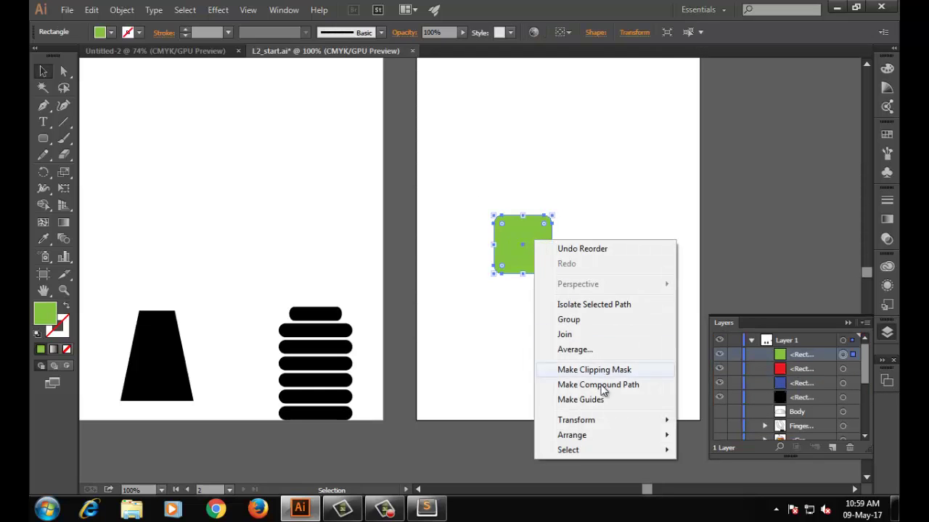
pyautogui.click(122, 10)
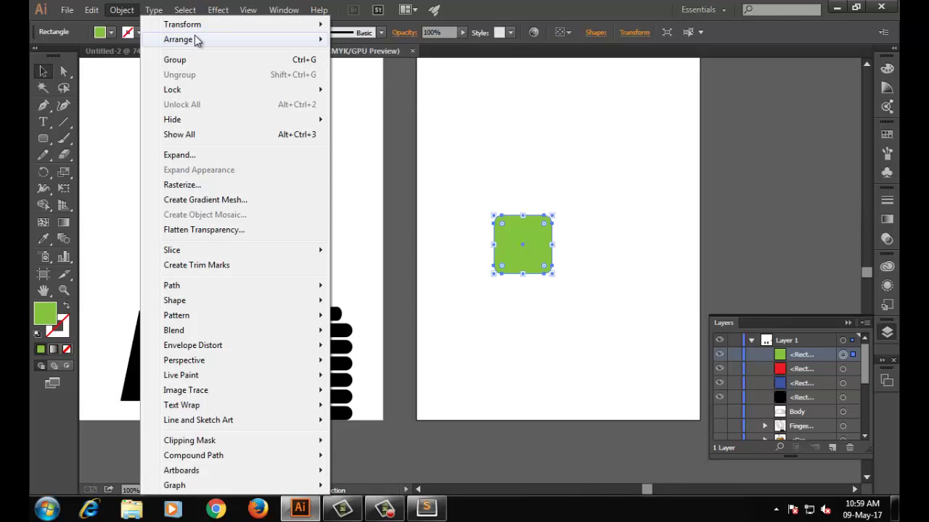
pyautogui.moveTo(197, 41)
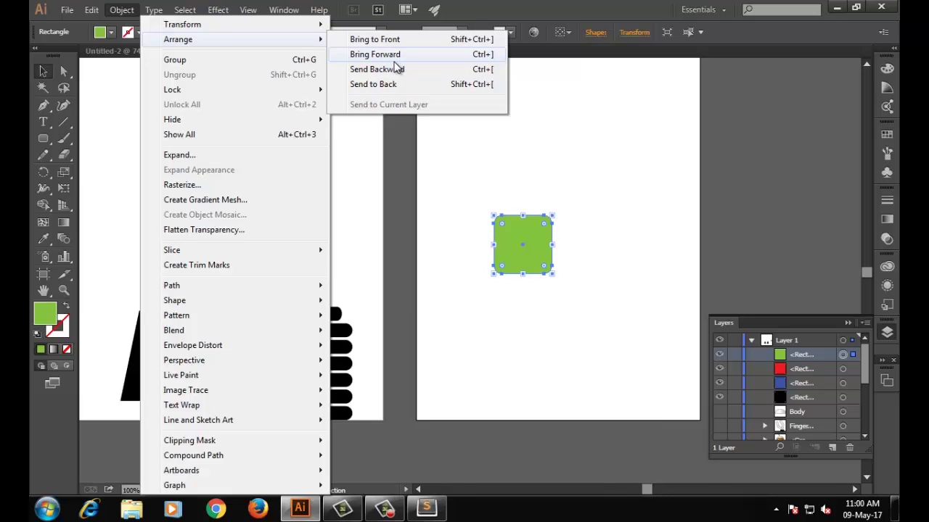
pyautogui.click(797, 367)
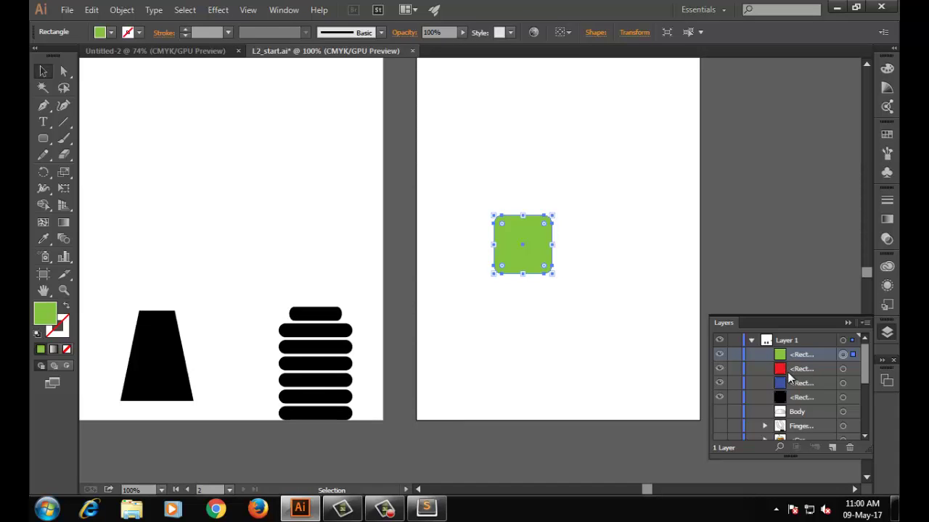
pyautogui.click(121, 9)
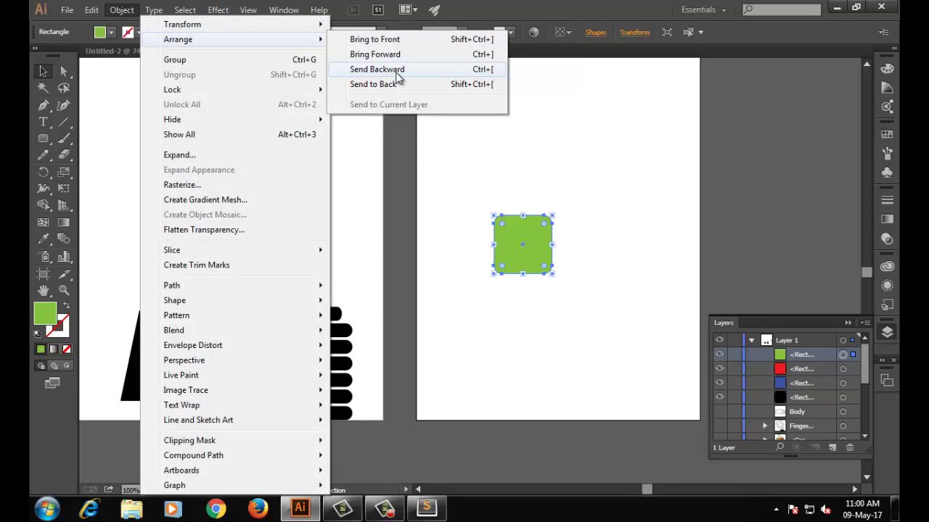
pyautogui.click(397, 71)
pyautogui.click(790, 355)
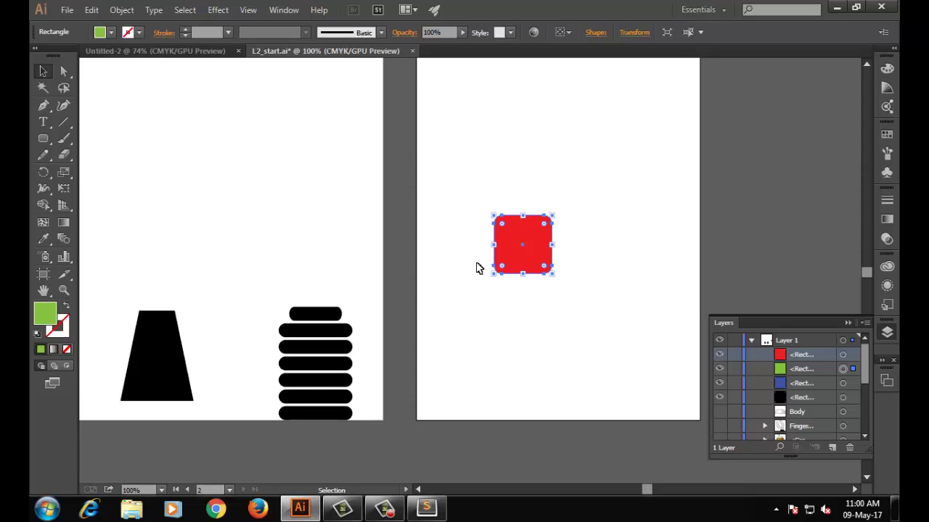
# - Look over the Arrange commands for the red square and select the green square hidden beneath it
pyautogui.click(524, 244)
pyautogui.rightClick(526, 240)
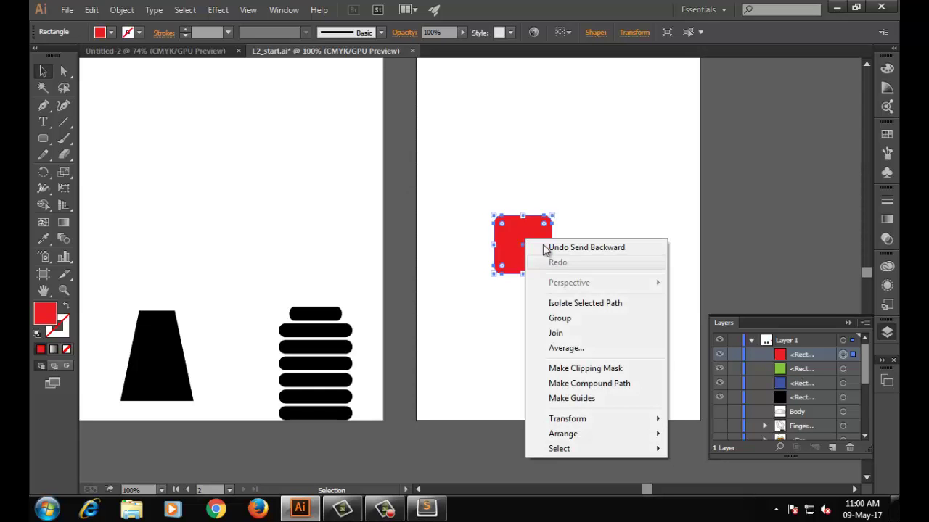
pyautogui.click(116, 10)
pyautogui.click(93, 10)
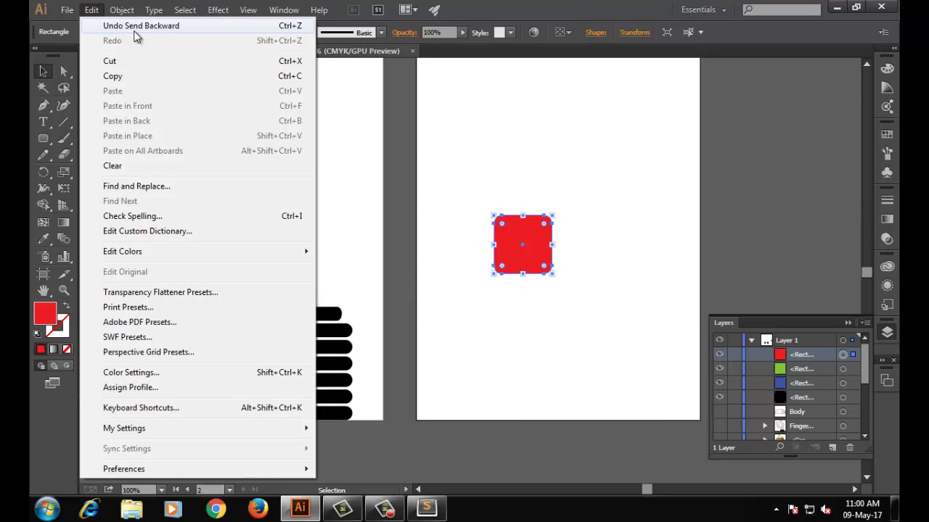
pyautogui.click(121, 10)
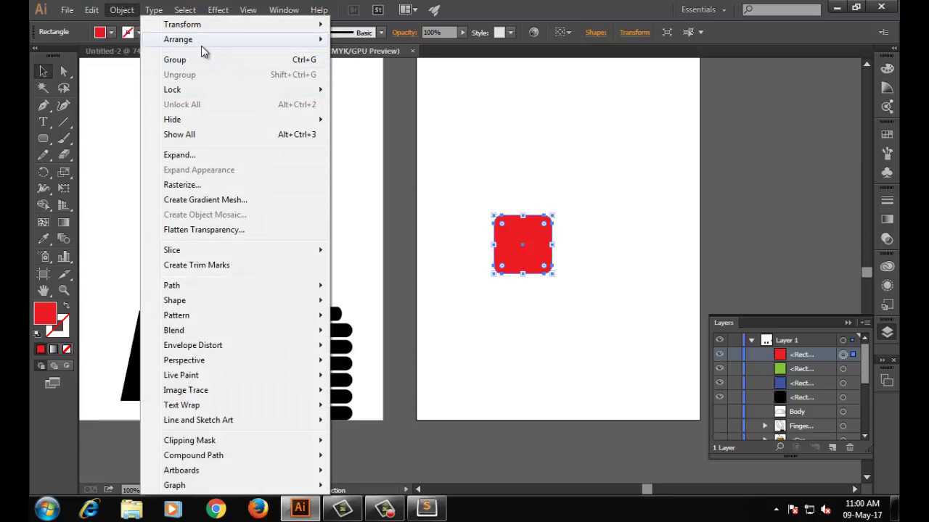
pyautogui.moveTo(207, 41)
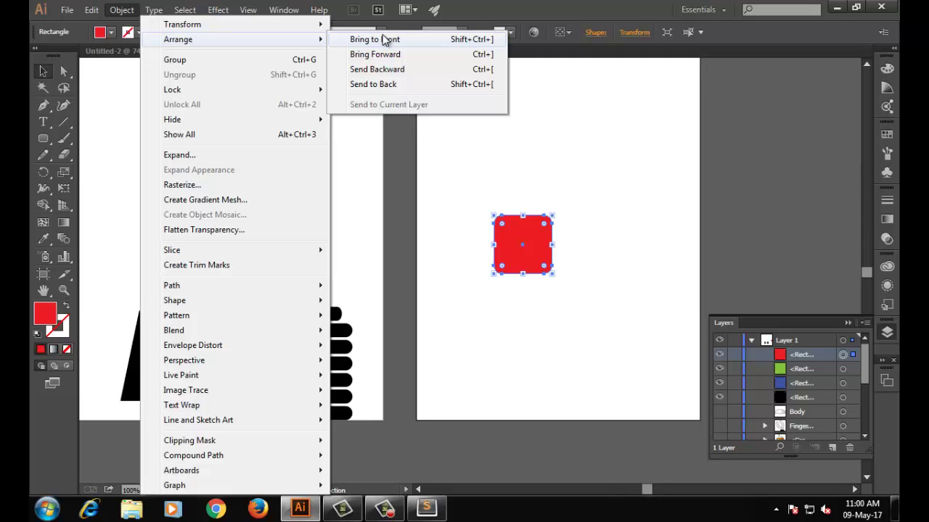
pyautogui.click(794, 370)
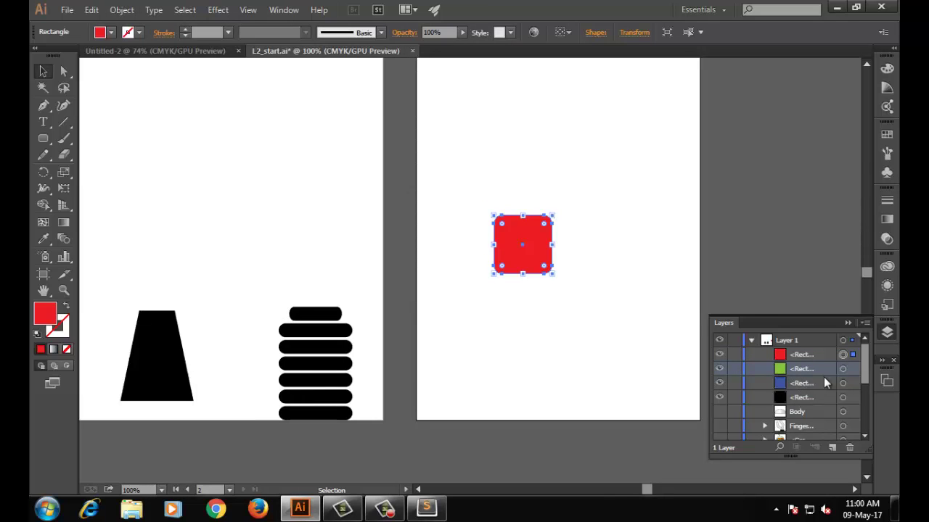
pyautogui.click(843, 369)
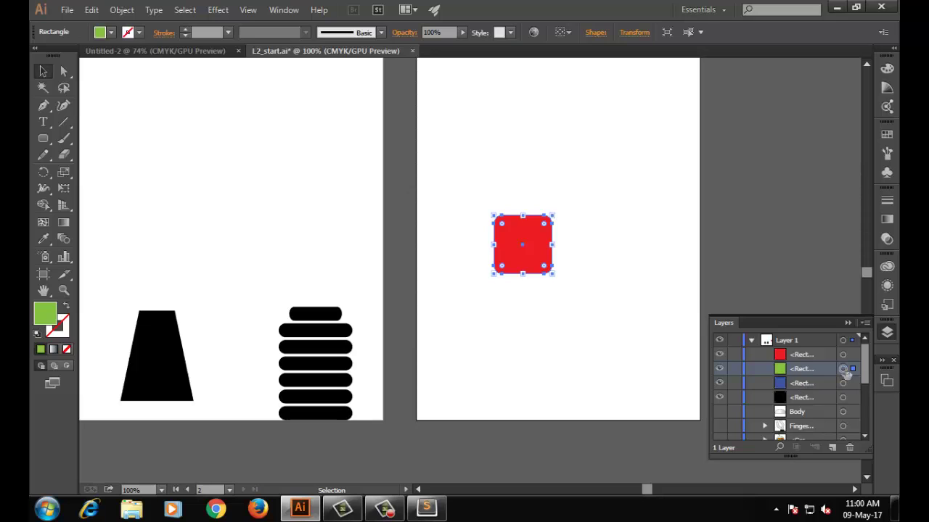
# - Select the green, blue and black squares hidden beneath the red one in turn through the Layer 1 object list
pyautogui.click(497, 379)
pyautogui.click(843, 370)
pyautogui.click(641, 135)
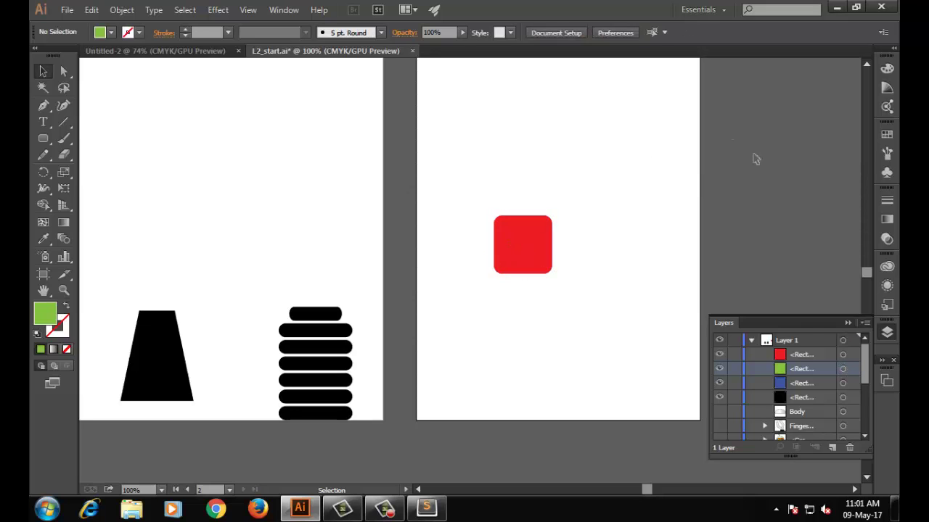
pyautogui.click(843, 369)
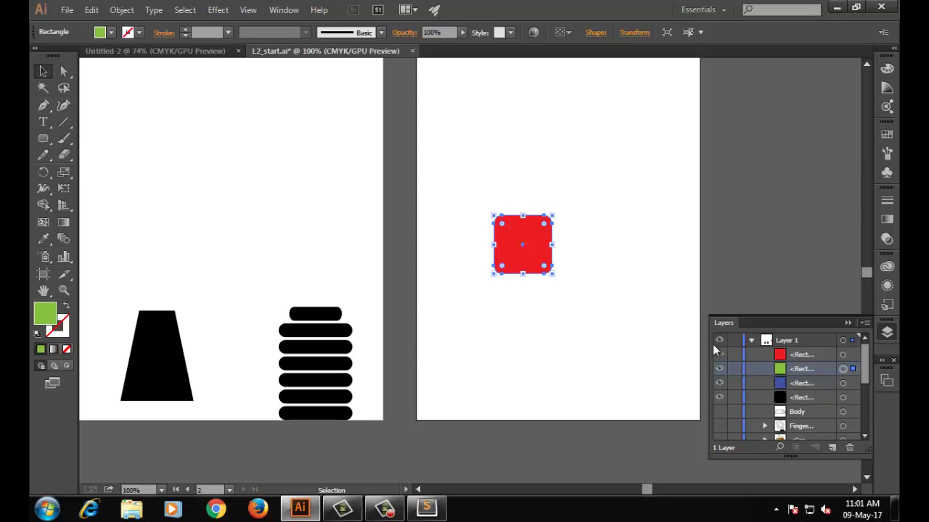
pyautogui.click(661, 339)
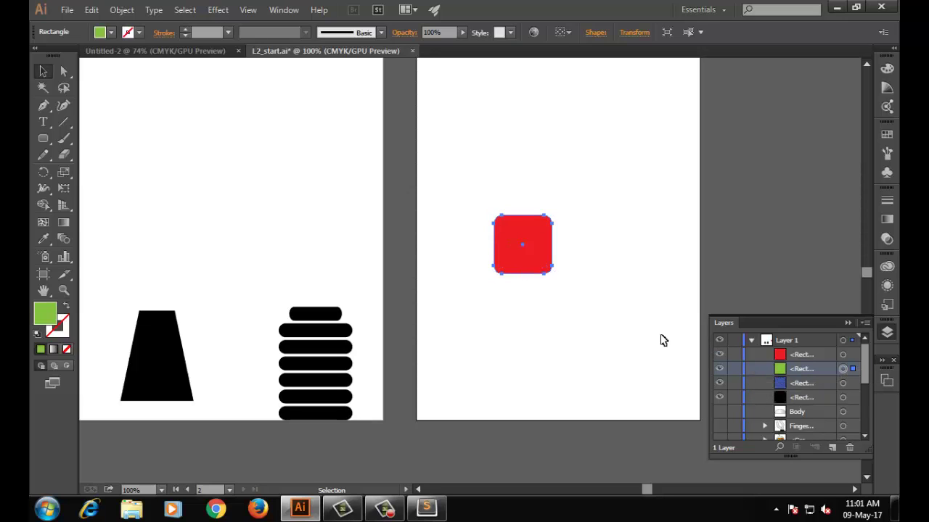
pyautogui.click(850, 384)
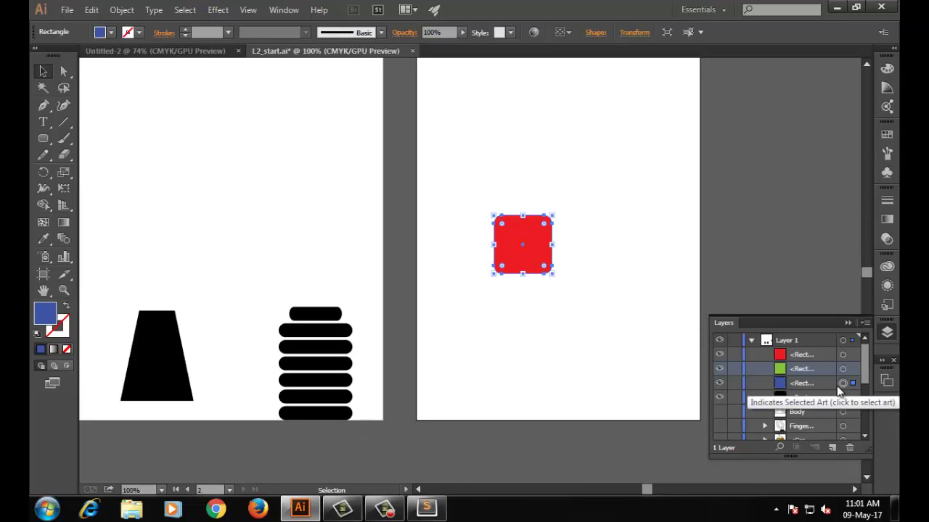
pyautogui.click(809, 399)
pyautogui.click(842, 397)
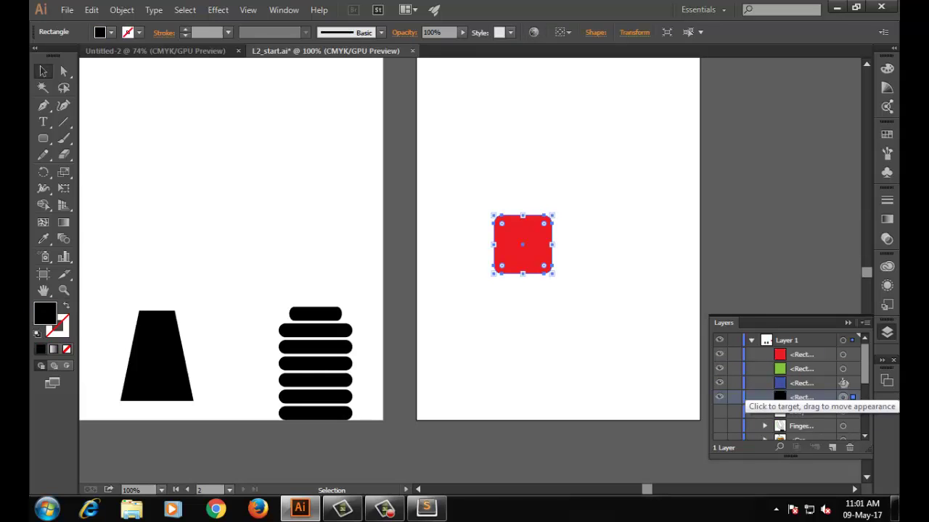
# - Select the green square through the Layer 1 object list and look over its Arrange commands
pyautogui.click(843, 369)
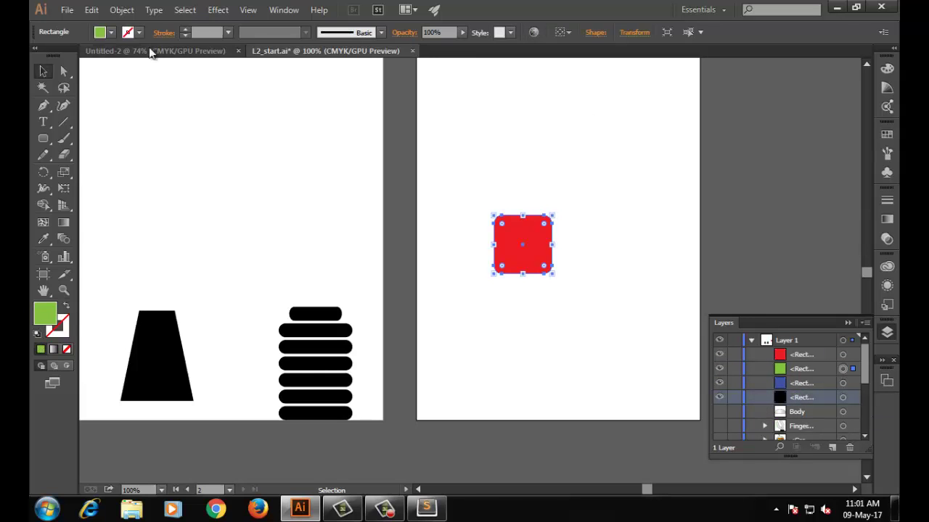
pyautogui.click(121, 10)
pyautogui.moveTo(153, 41)
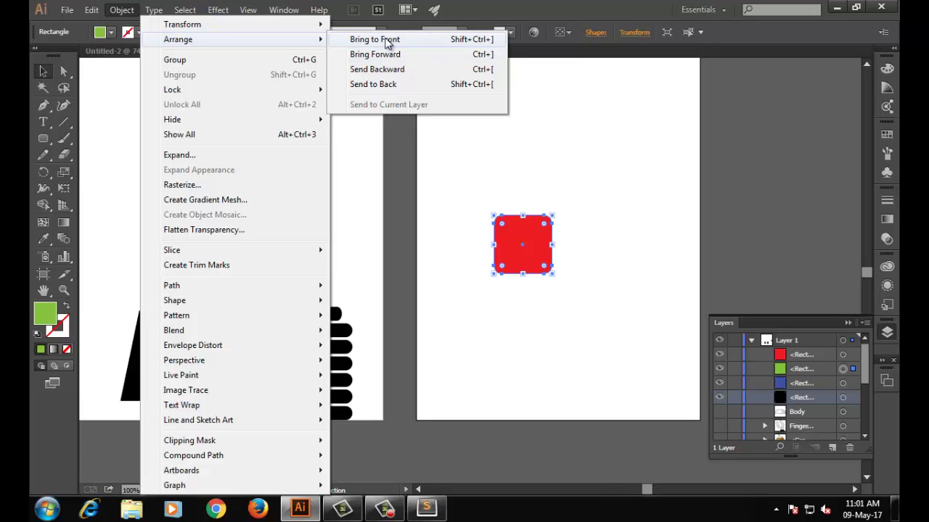
pyautogui.click(843, 398)
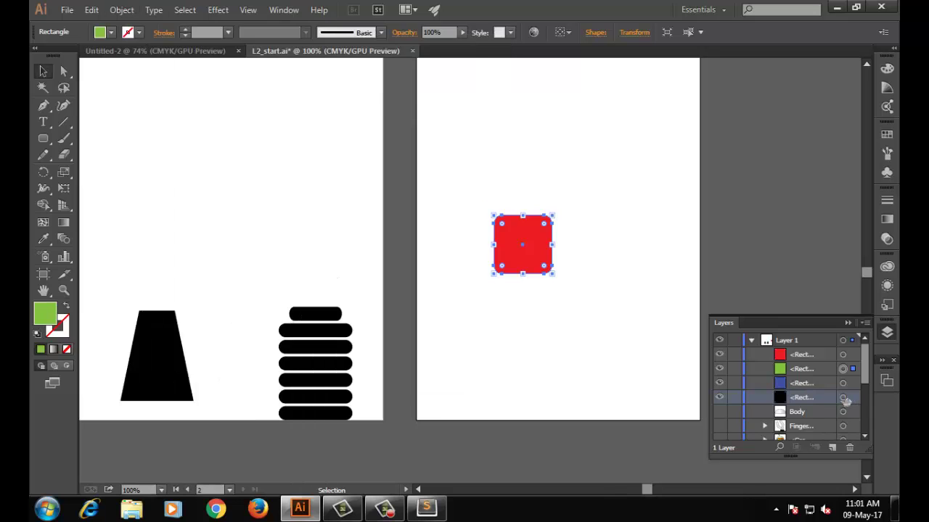
# - Select the black square in Layer 1, bring it to the front of the stack, and deselect it
pyautogui.click(843, 398)
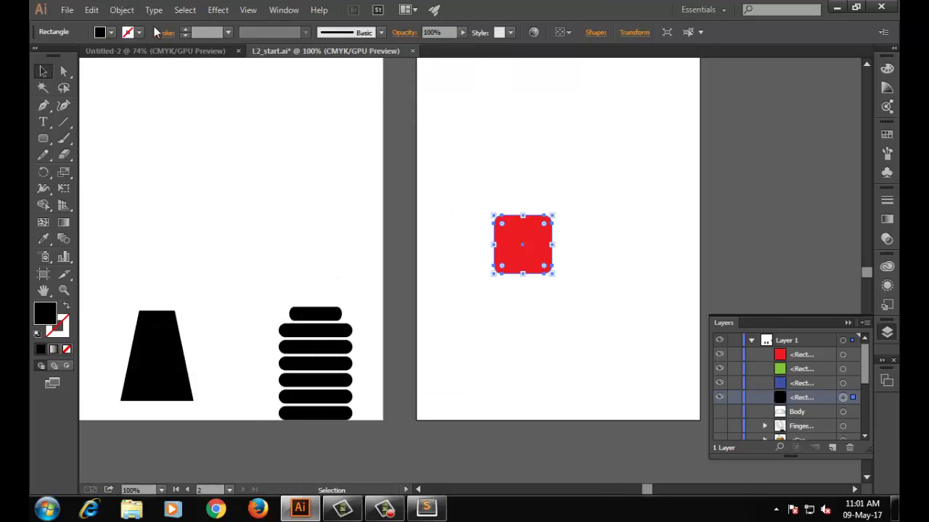
pyautogui.click(116, 11)
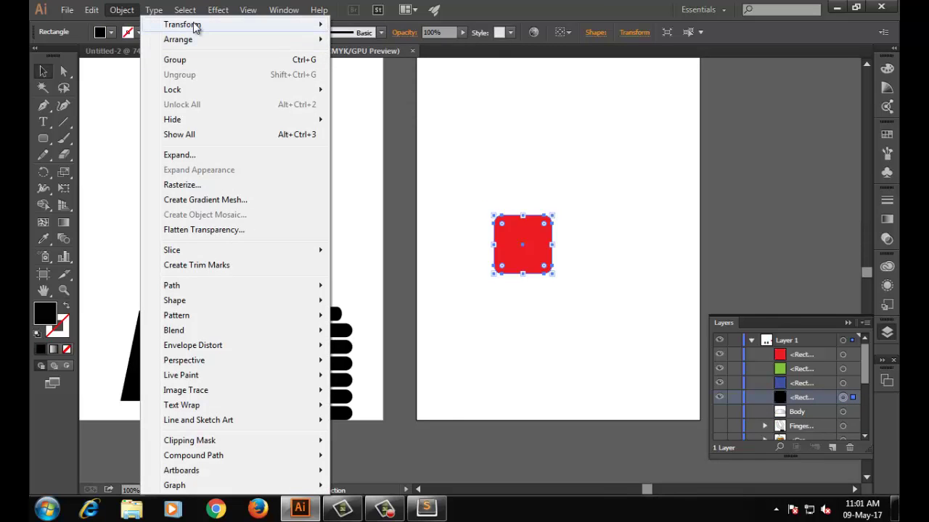
pyautogui.moveTo(263, 39)
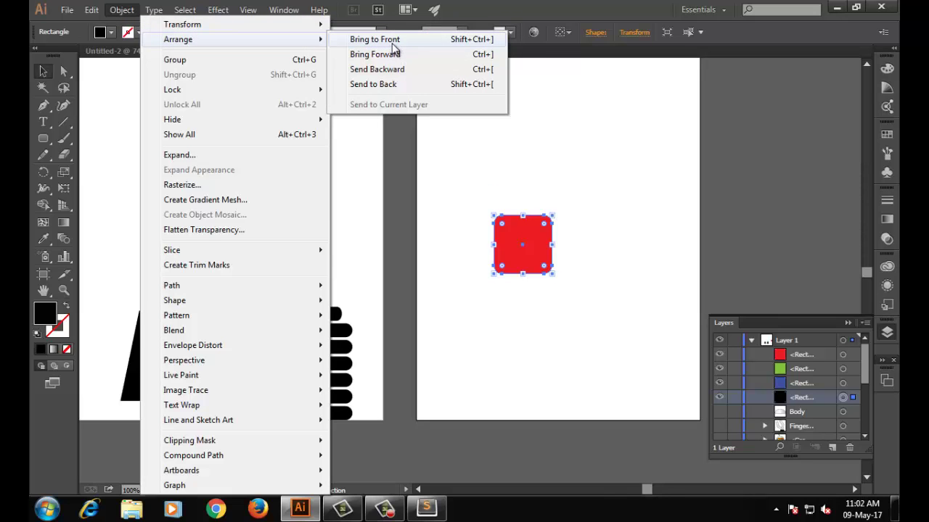
pyautogui.click(392, 41)
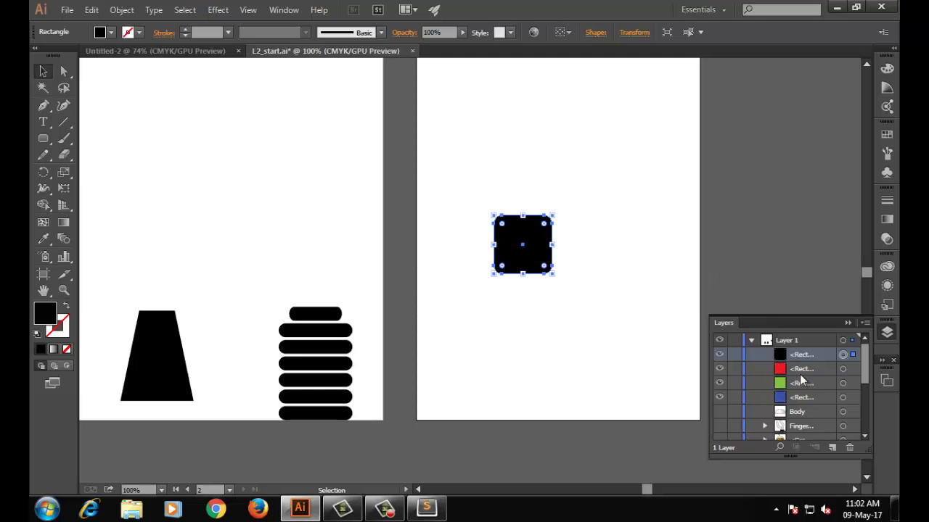
pyautogui.click(121, 11)
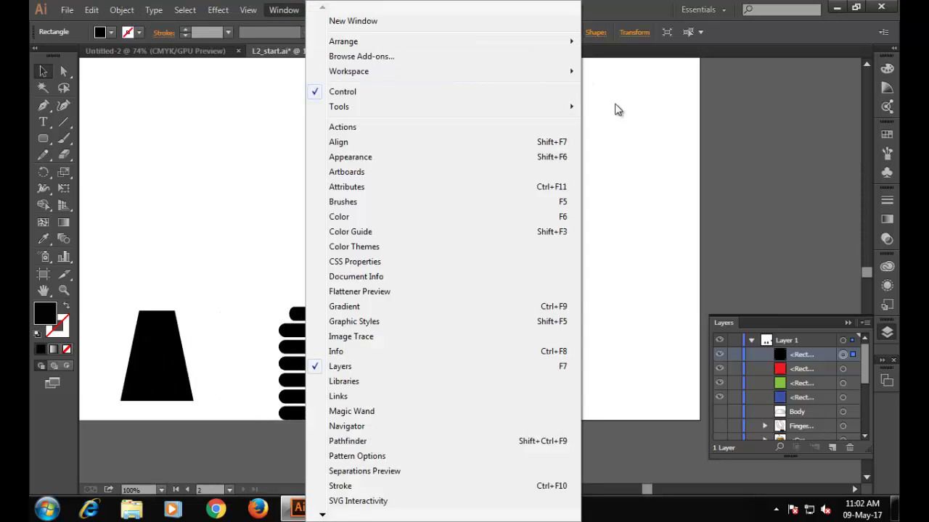
pyautogui.click(611, 102)
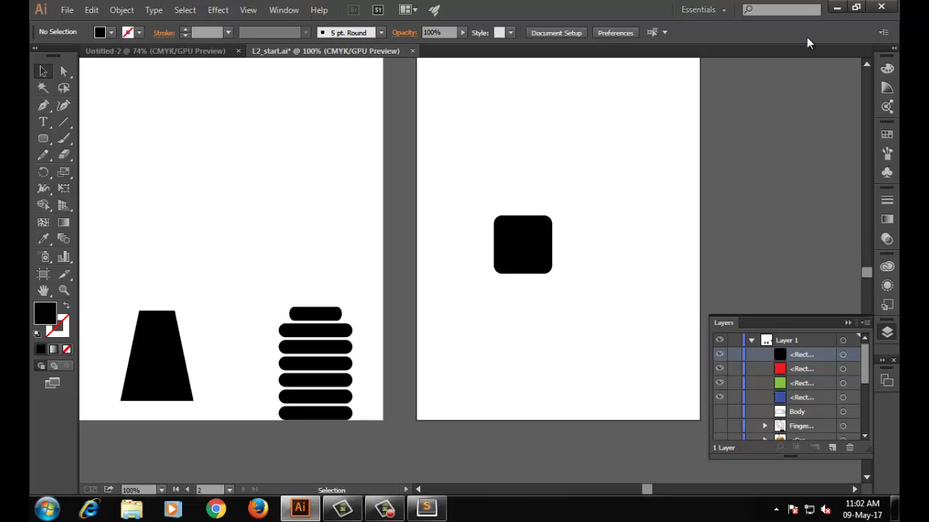
# - Undo the stacking changes and the hiding of the robot artwork, then check the head group by selecting and deselecting it
pyautogui.scroll(-2, 236, 151)
pyautogui.scroll(5, 237, 151)
pyautogui.hscroll(-6, 236, 151)
pyautogui.hotkey('ctrl', 'z')
pyautogui.hotkey('ctrl', 'z')
pyautogui.hotkey('ctrl', 'z')
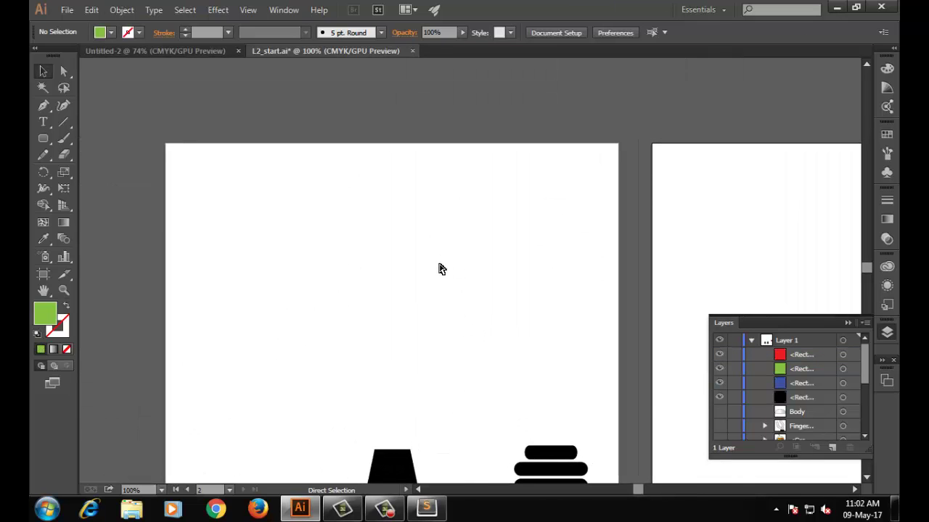
pyautogui.click(449, 332)
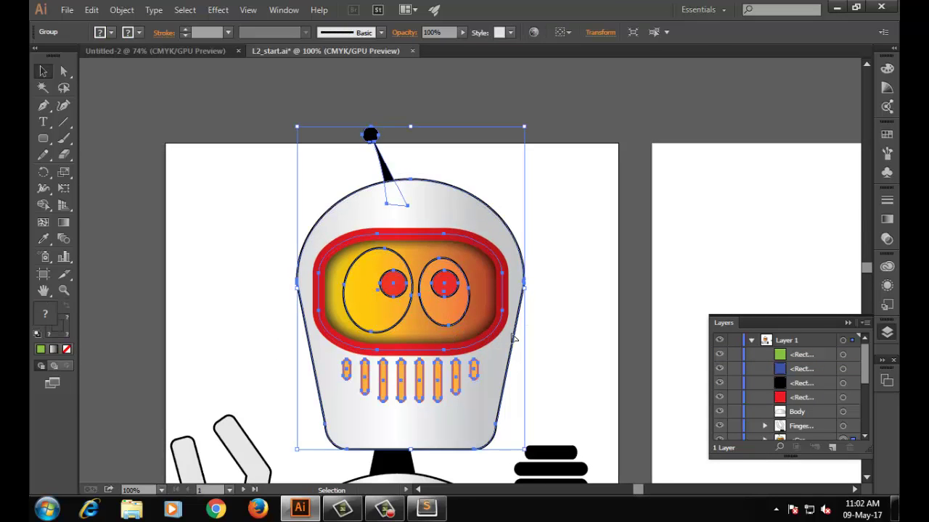
pyautogui.click(546, 297)
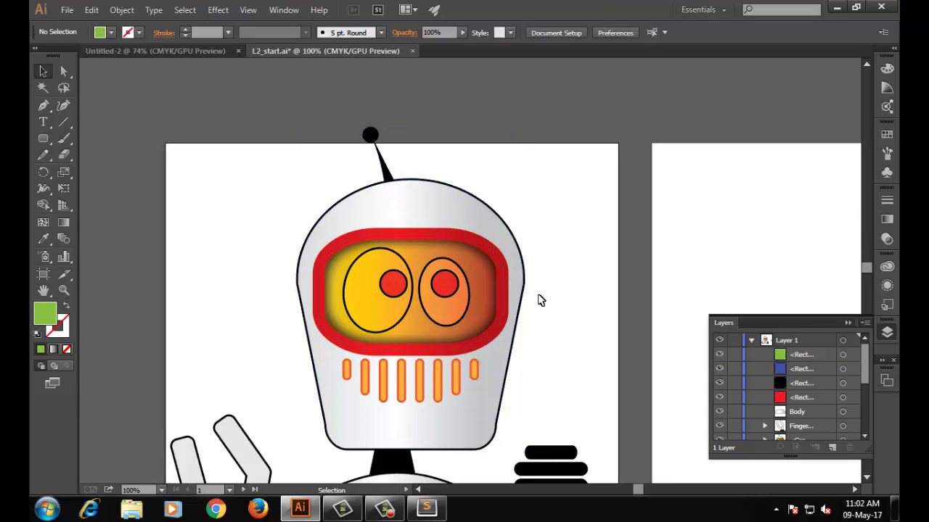
# - Undo the earlier moves that stacked the squares and the green recolouring of the uppermost square in Layer 1
pyautogui.hotkey('ctrl', 'shift', 'z')
pyautogui.hotkey('ctrl', 'shift', 'z')
pyautogui.hotkey('ctrl', 'shift', 'z')
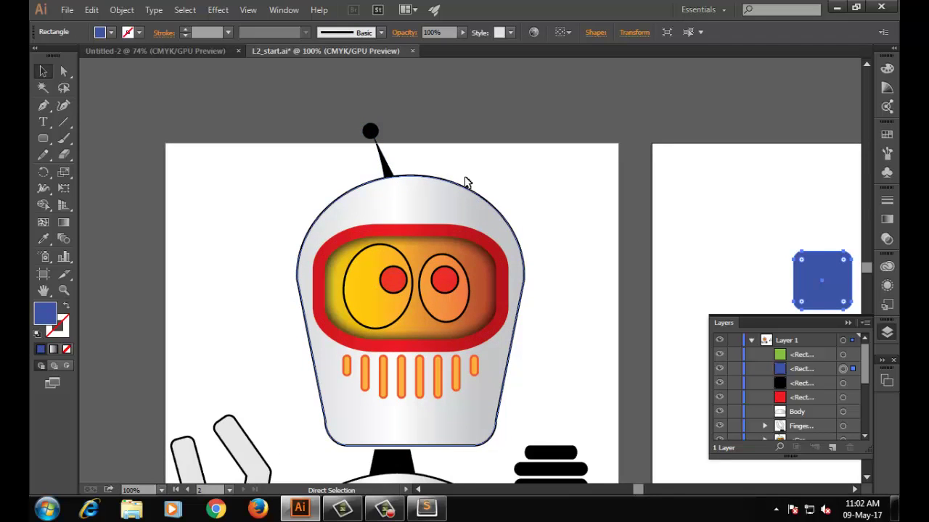
pyautogui.click(470, 198)
pyautogui.hotkey('ctrl', 'shift', 'z')
pyautogui.hotkey('ctrl', 'shift', 'z')
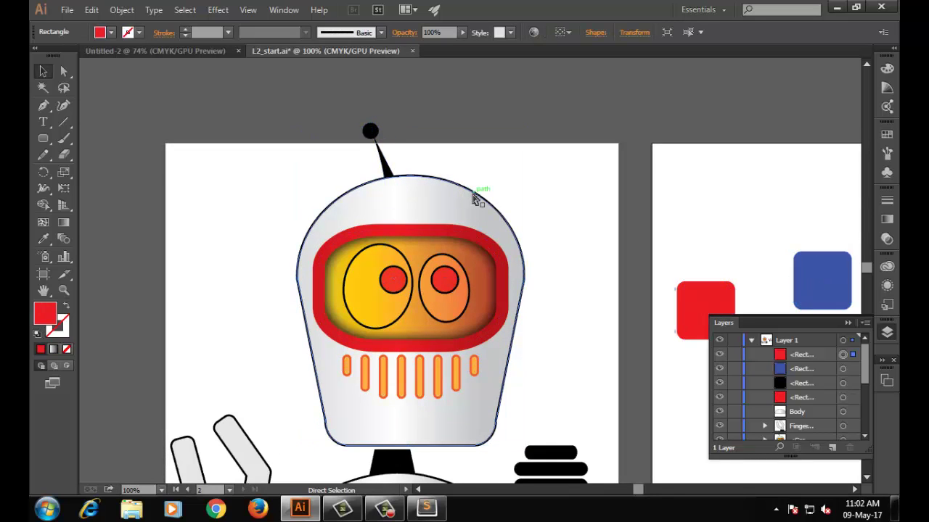
# - Ungroup the robot's head artwork and check that the red-framed visor can be selected separately
pyautogui.click(809, 367)
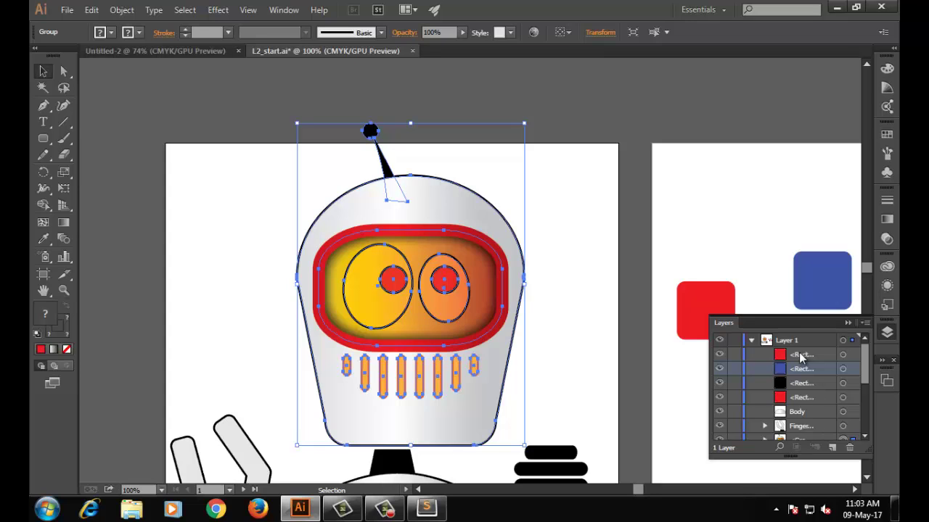
pyautogui.click(121, 10)
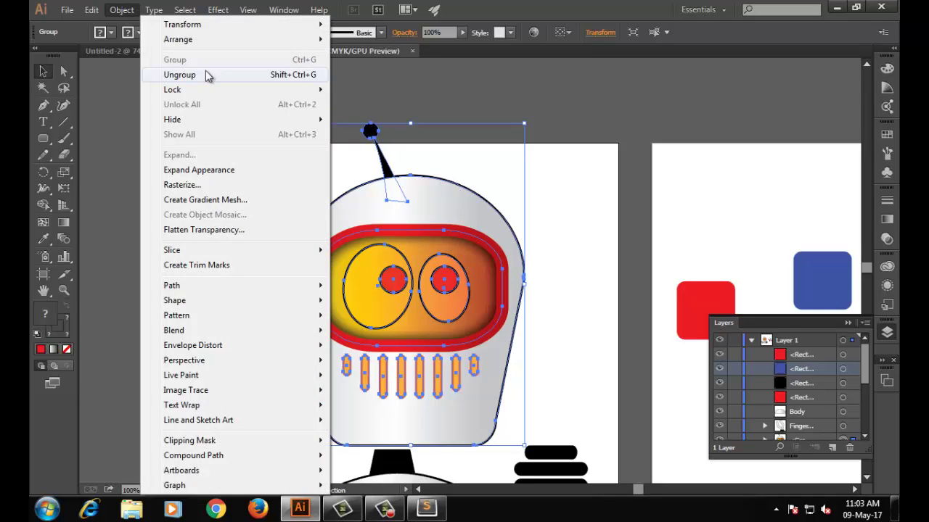
pyautogui.click(206, 75)
pyautogui.click(290, 160)
pyautogui.click(421, 232)
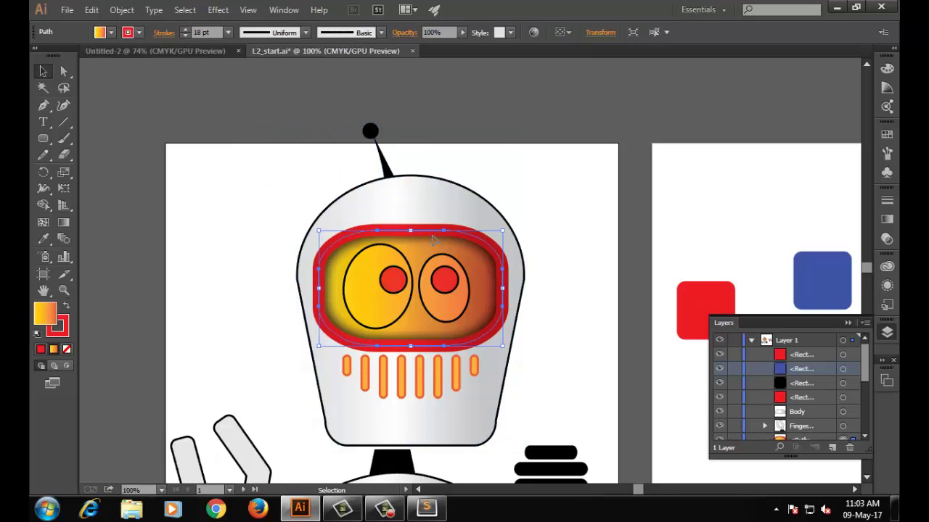
pyautogui.click(547, 280)
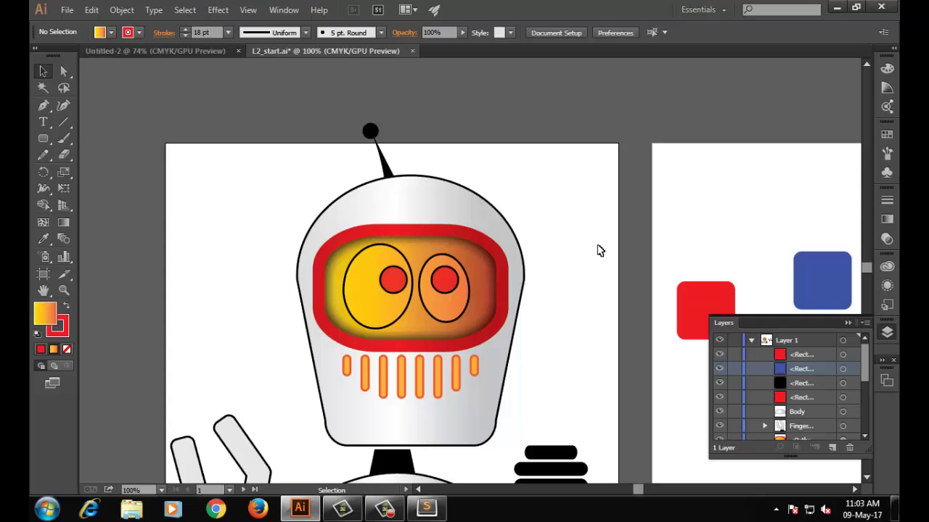
# - Try moving the remaining head group upward, away from the visor, and undo the move
pyautogui.click(426, 220)
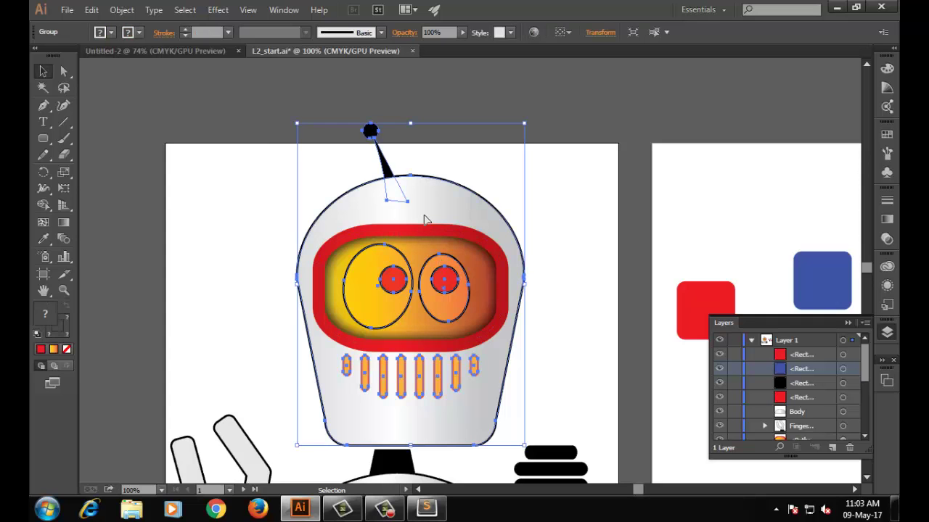
pyautogui.moveTo(426, 220); pyautogui.dragTo(414, 153)
pyautogui.hotkey('ctrl', 'z')
pyautogui.hotkey('ctrl', 'z')
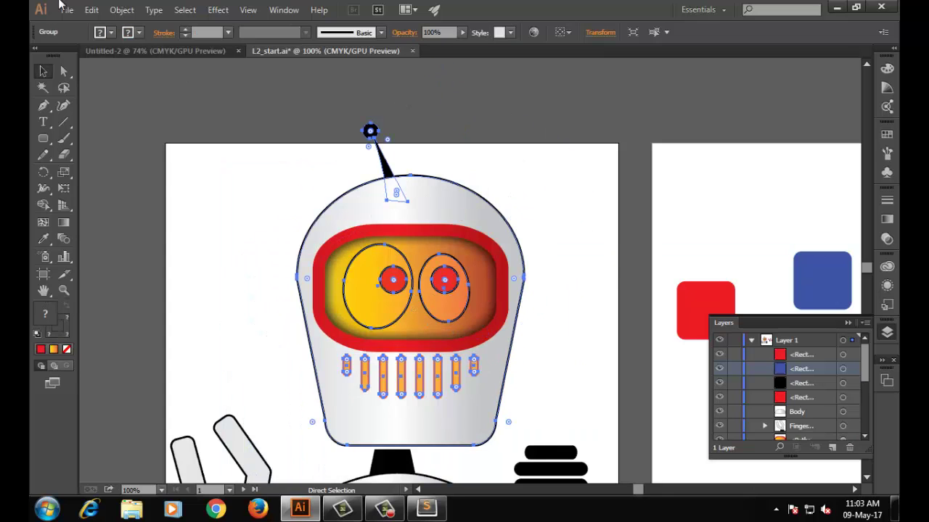
# - Ungroup the remaining head group and select only the red-framed visor
pyautogui.click(121, 9)
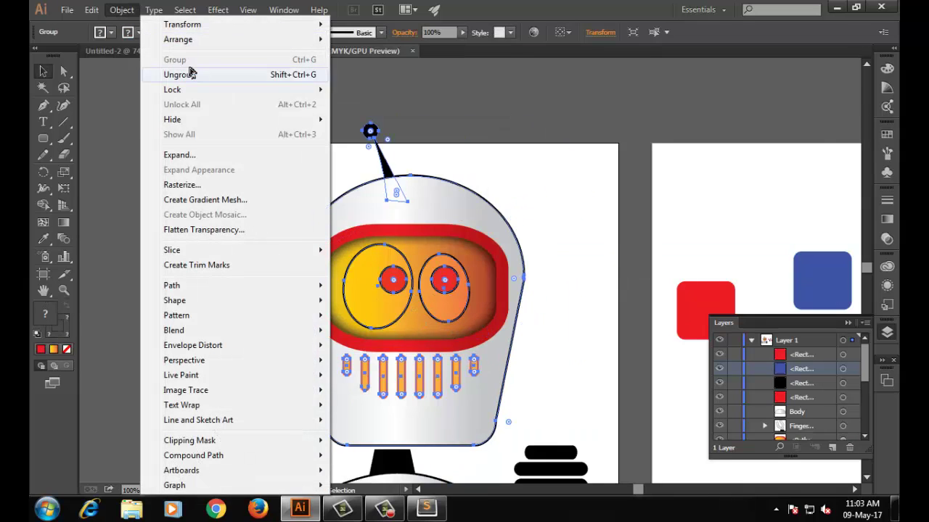
pyautogui.click(186, 72)
pyautogui.click(283, 199)
pyautogui.click(372, 226)
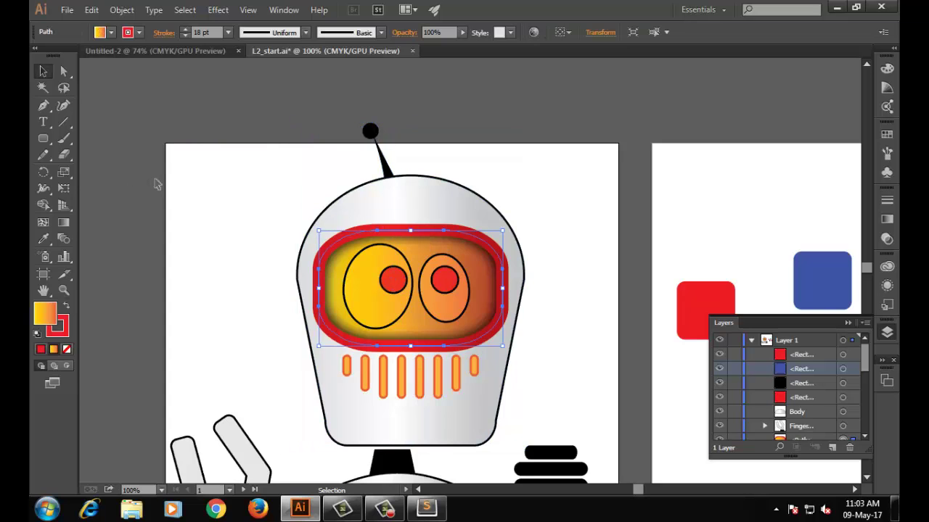
# - Look over the Arrange commands offered for the visor and for the red square on the second artboard
pyautogui.rightClick(414, 230)
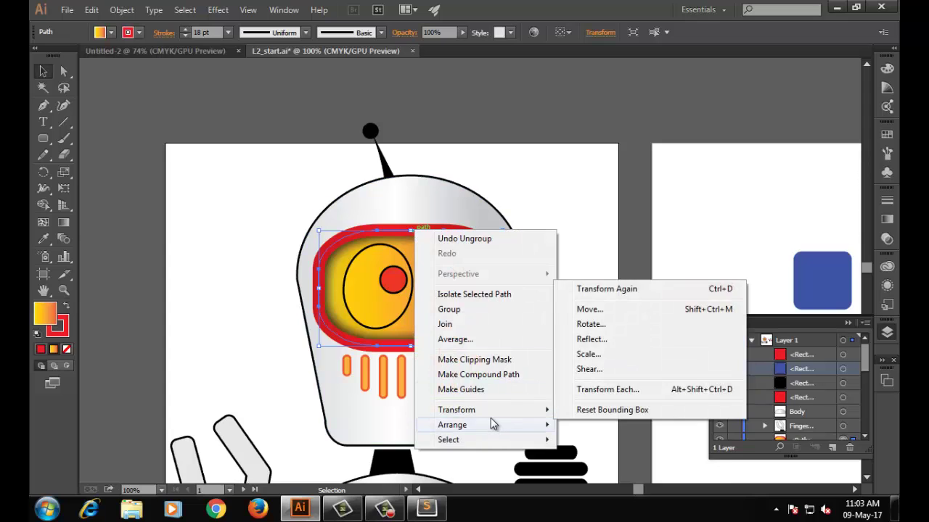
pyautogui.moveTo(494, 425)
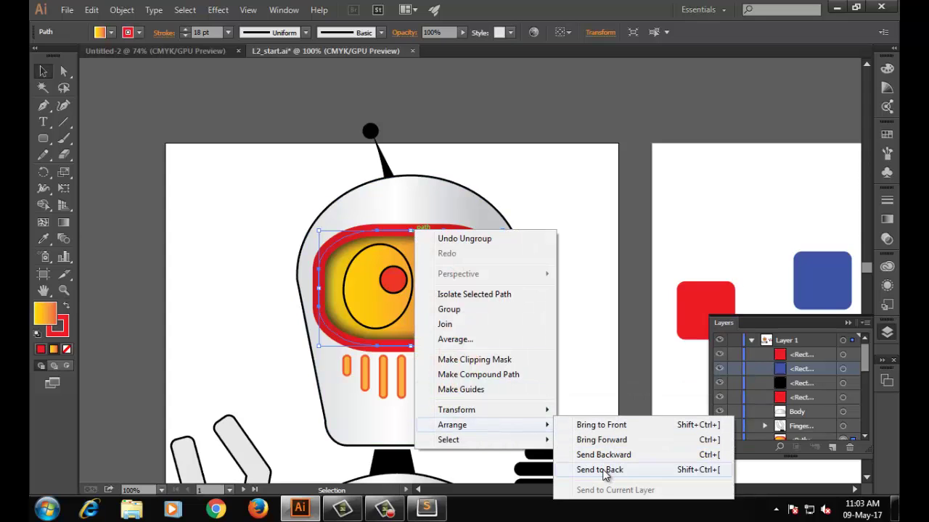
pyautogui.click(121, 10)
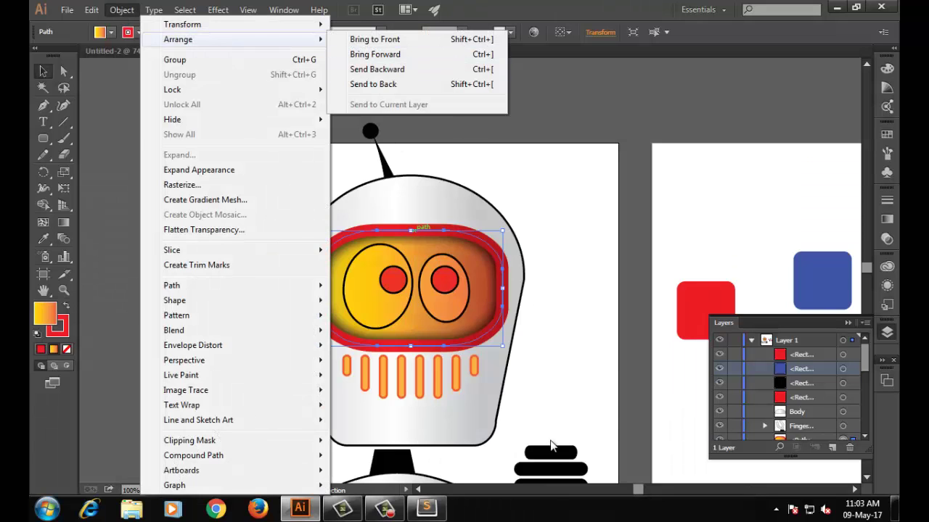
pyautogui.click(606, 318)
pyautogui.click(607, 318)
pyautogui.rightClick(704, 304)
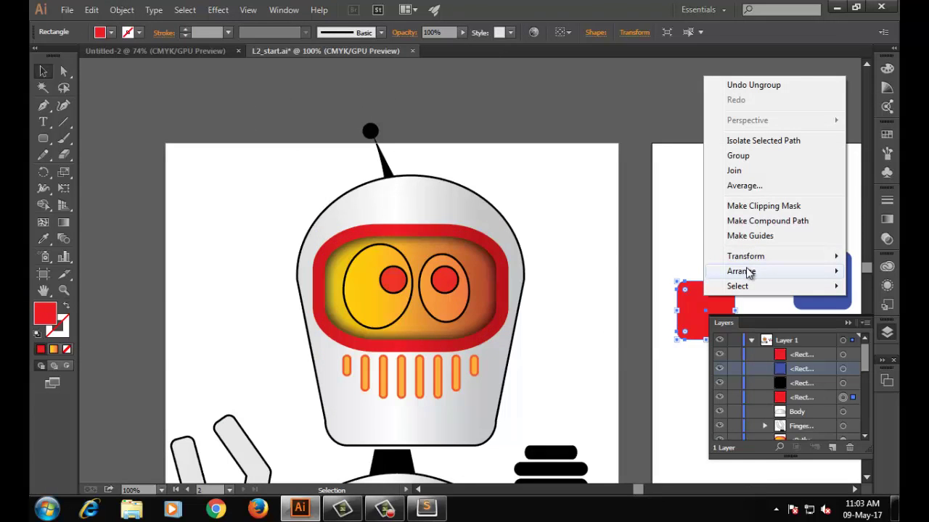
pyautogui.moveTo(747, 271)
pyautogui.click(566, 166)
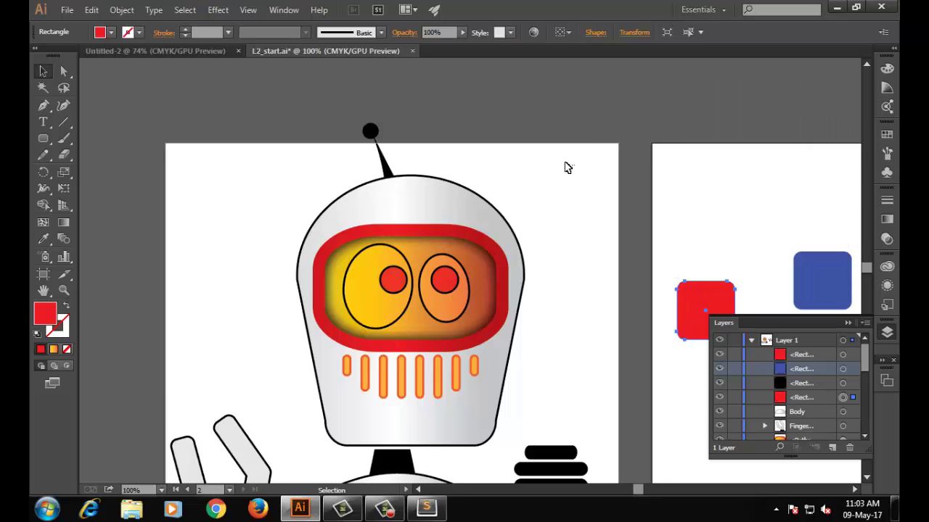
# - Select the orange mouth bars and the white head shape in turn to check the ungrouped head parts
pyautogui.click(427, 389)
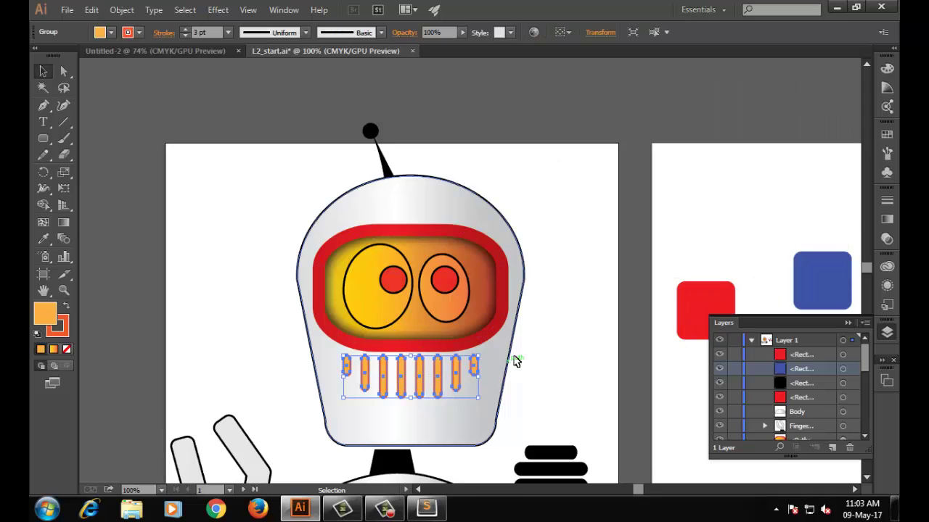
pyautogui.moveTo(409, 392); pyautogui.dragTo(398, 335)
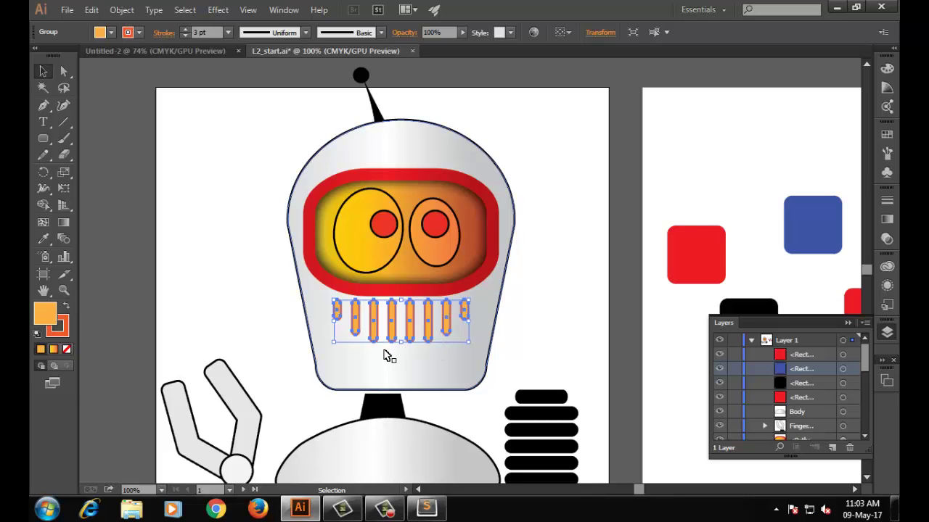
pyautogui.click(376, 134)
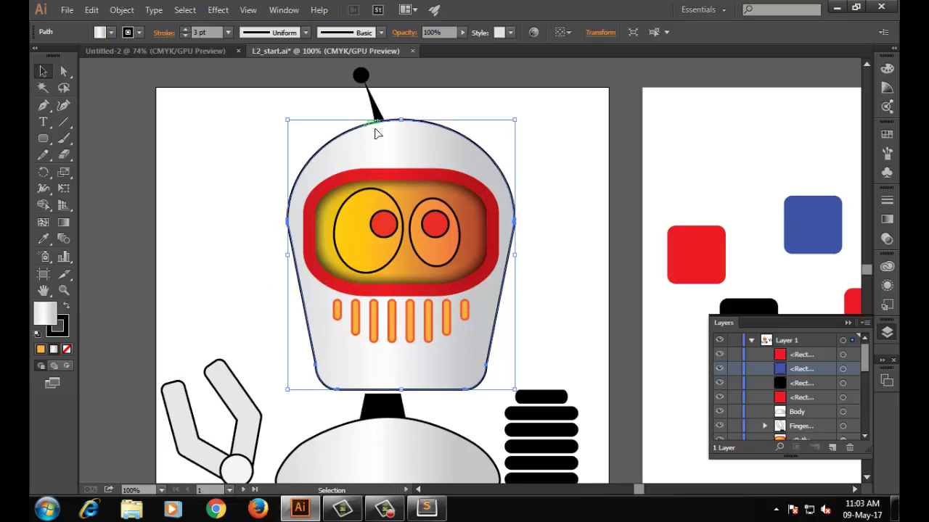
# - Select the antenna tip, the whole head, the mouth bars and the visor in turn to check the ungrouped head parts
pyautogui.click(361, 78)
pyautogui.moveTo(254, 85); pyautogui.dragTo(559, 341)
pyautogui.click(566, 315)
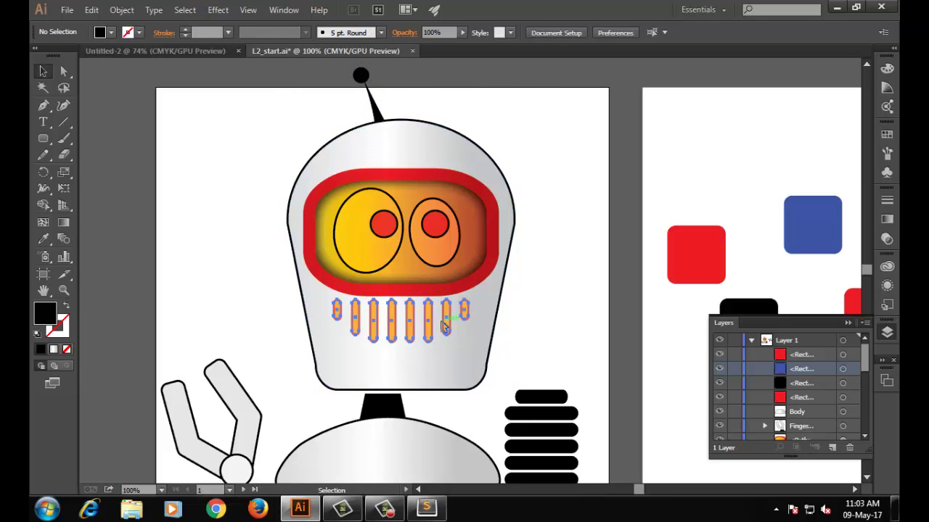
pyautogui.click(462, 312)
pyautogui.click(444, 256)
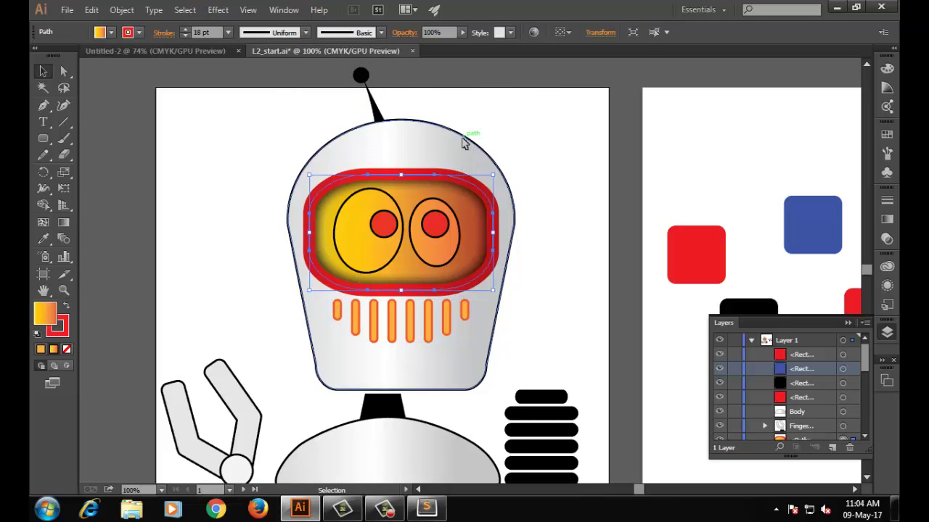
pyautogui.click(549, 145)
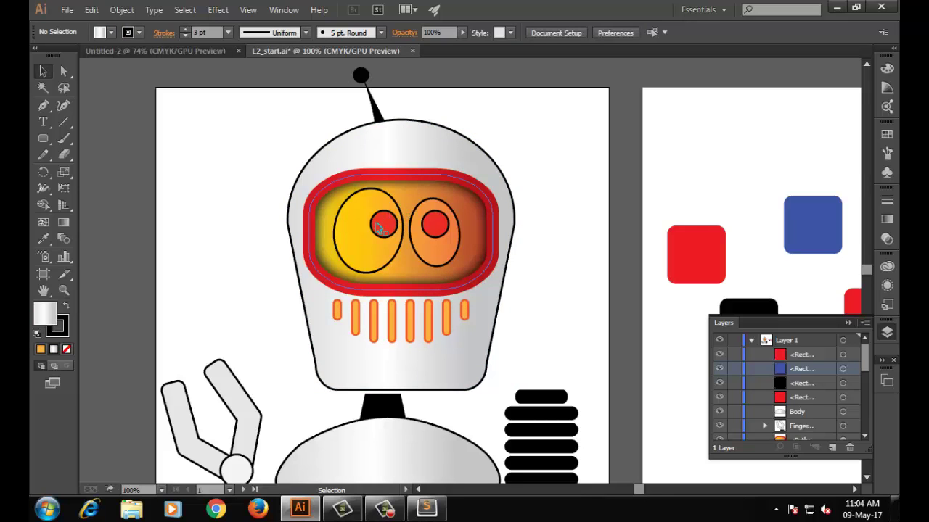
# - In outline view, select both eyeballs with their pupils, bring them to the front, and return to the full-colour preview
pyautogui.press('a')
pyautogui.hotkey('ctrl', 'y')
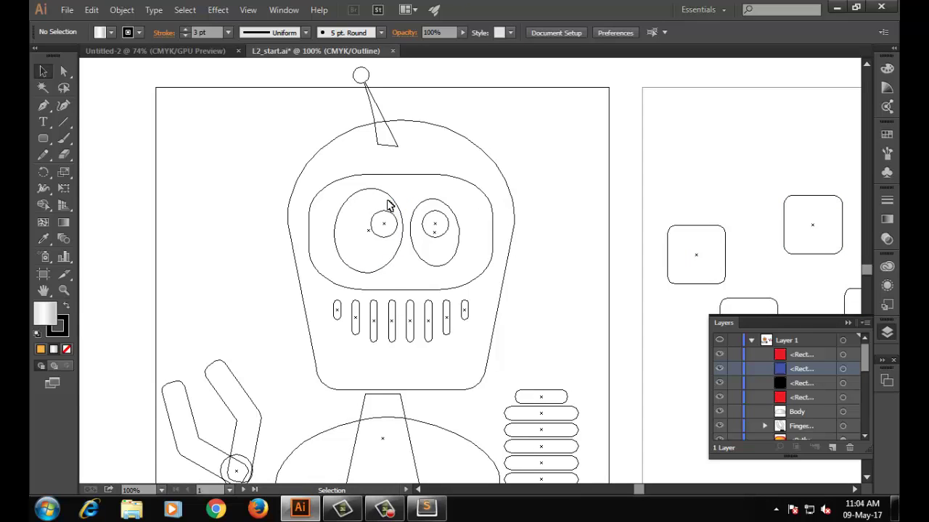
pyautogui.click(390, 207)
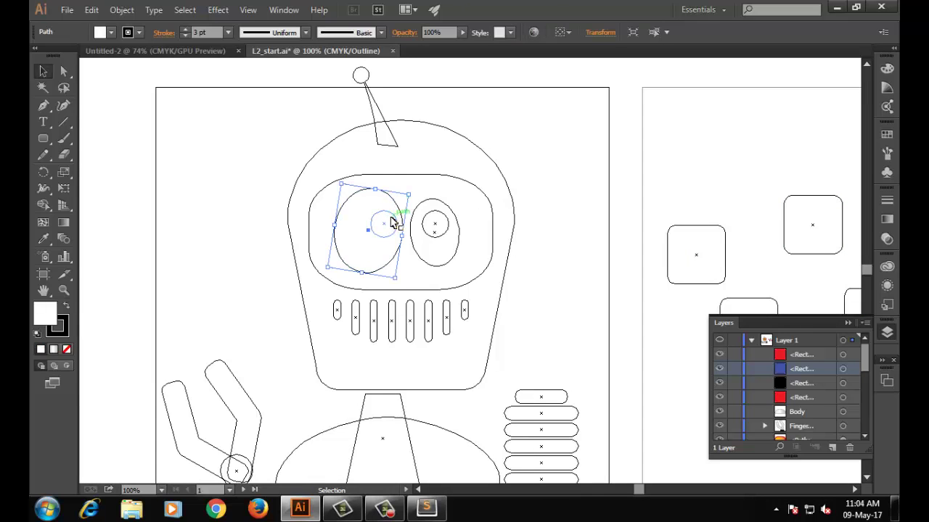
pyautogui.keyDown('shift'); pyautogui.click(456, 218); pyautogui.keyUp('shift')
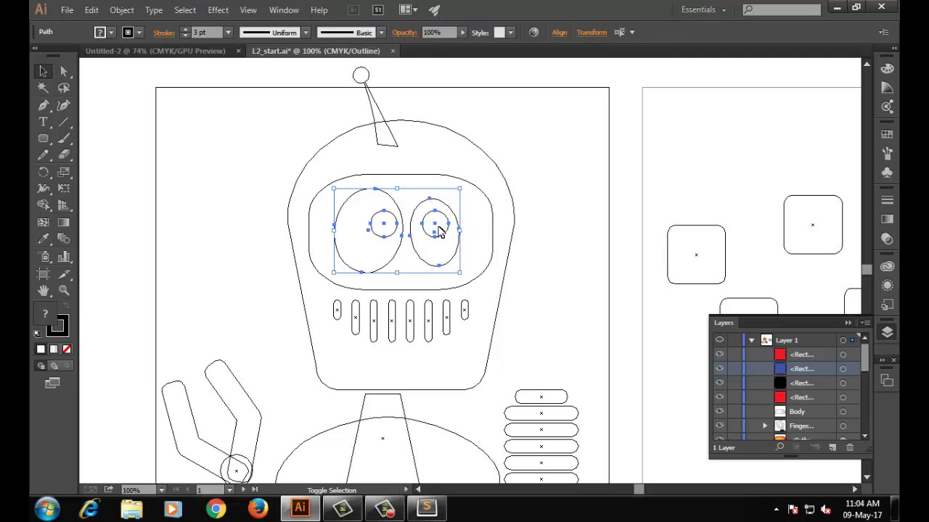
pyautogui.rightClick(446, 227)
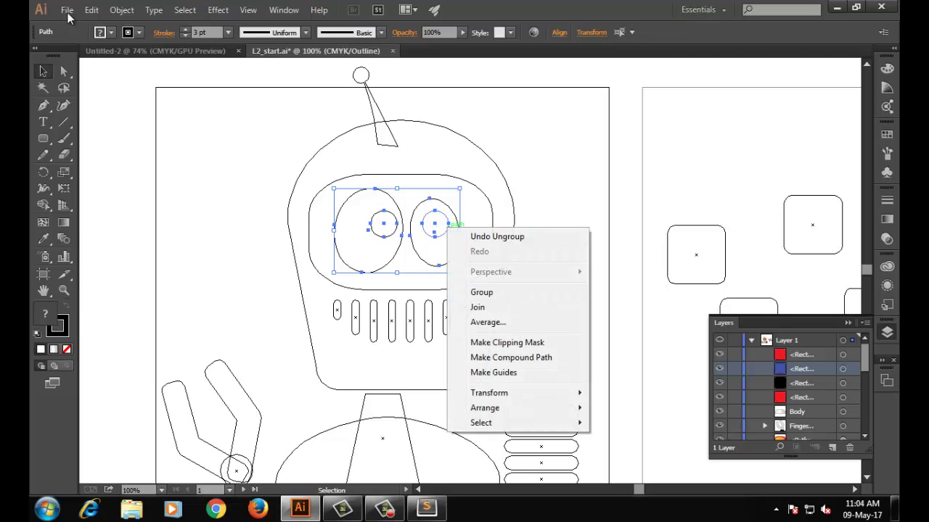
pyautogui.click(121, 10)
pyautogui.moveTo(249, 39)
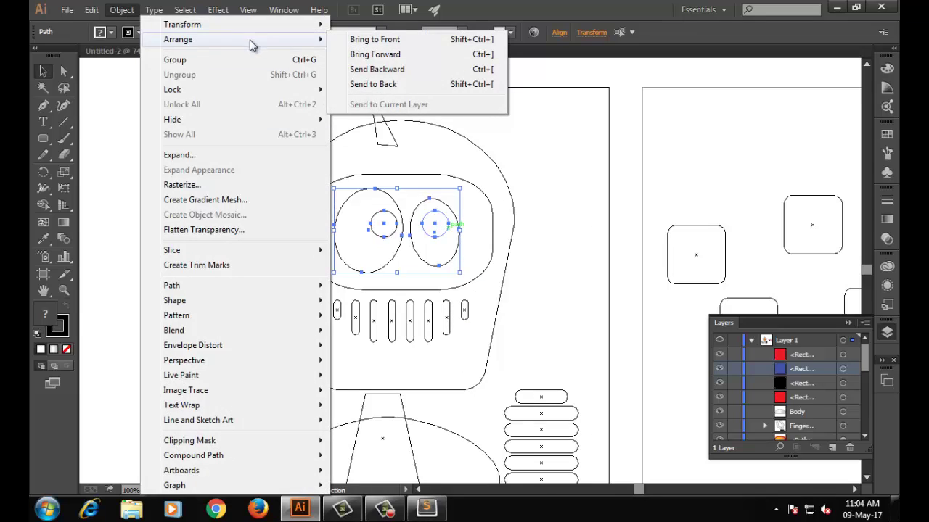
pyautogui.click(379, 45)
pyautogui.click(564, 174)
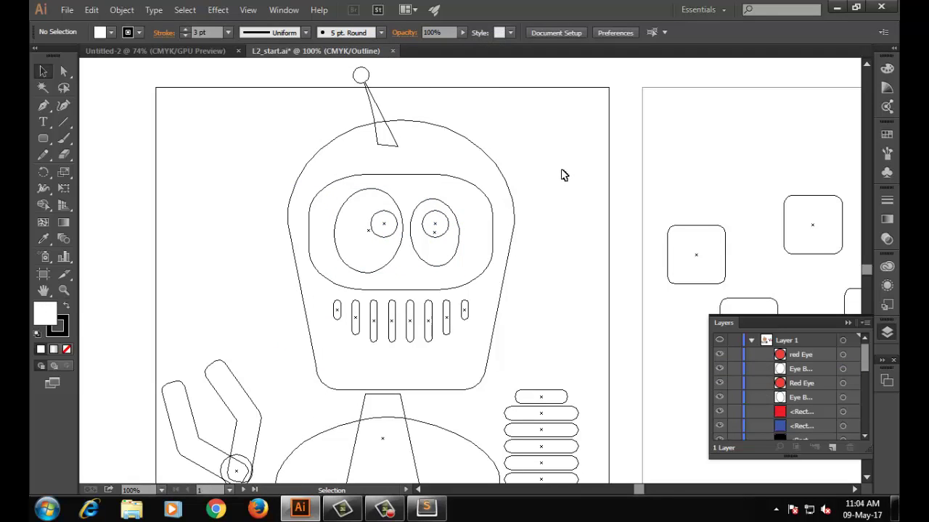
pyautogui.hotkey('ctrl', 'y')
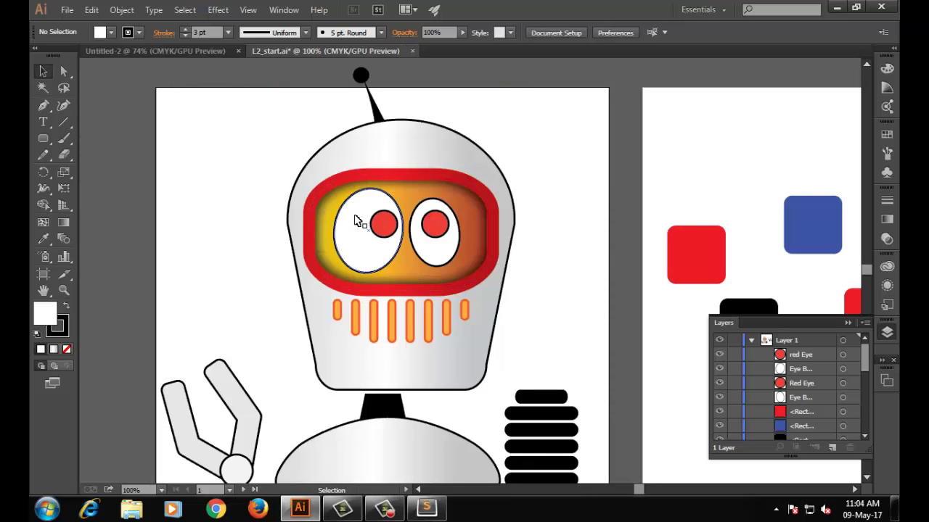
# - Undo bringing the eyes to the front and the preceding ungrouping of the head, and clear the selection
pyautogui.click(399, 255)
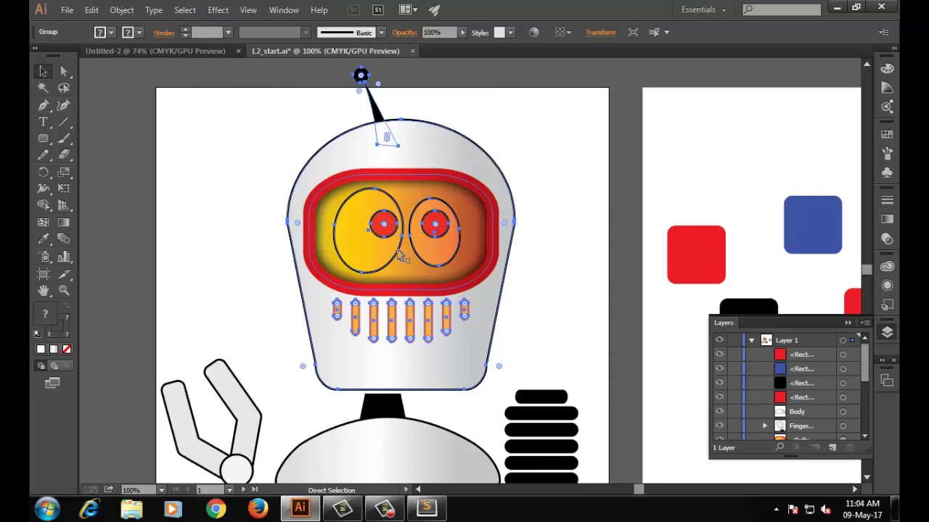
pyautogui.press('v')
pyautogui.click(566, 203)
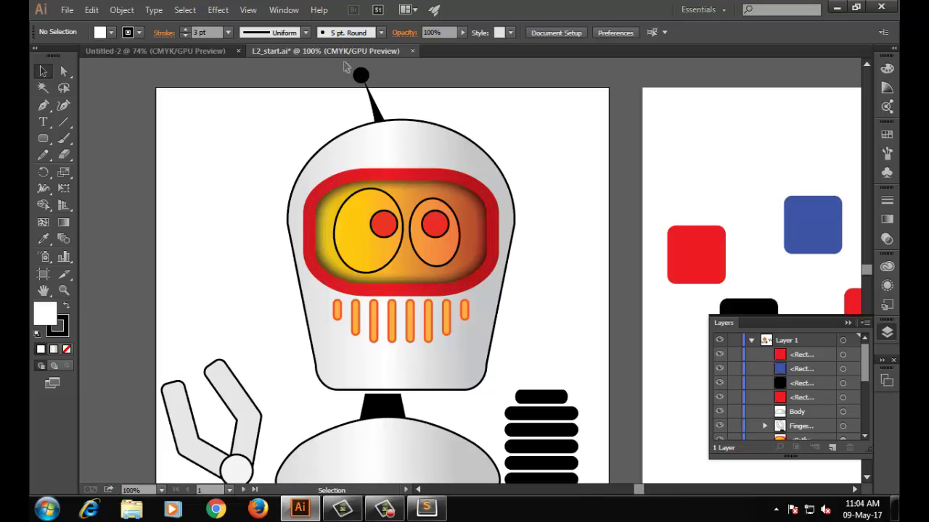
# - Move the red-framed visor slightly up and to the left on the robot's head
pyautogui.click(316, 201)
pyautogui.moveTo(381, 169)
pyautogui.mouseDown()
pyautogui.moveTo(562, 102)
pyautogui.moveTo(384, 166)
pyautogui.moveTo(569, 112)
pyautogui.moveTo(392, 178)
pyautogui.moveTo(371, 174)
pyautogui.mouseUp()
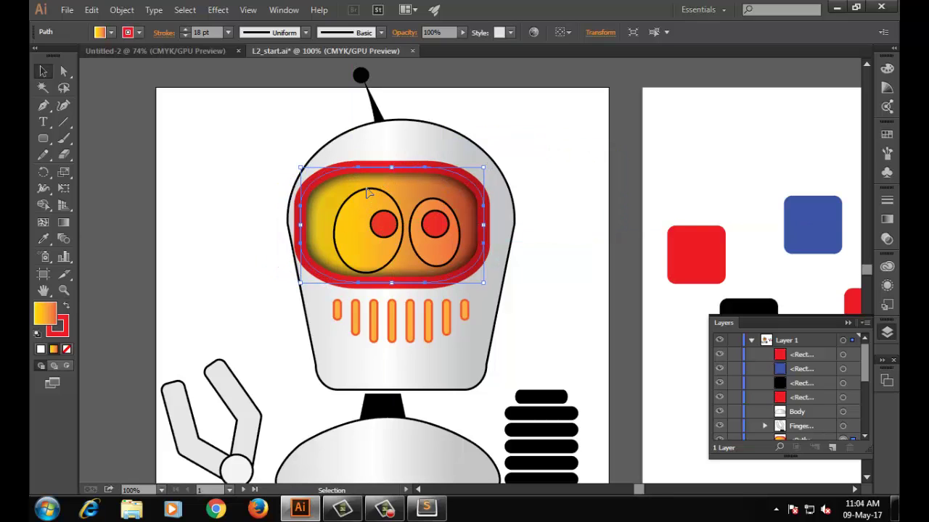
# - Switch to outline view and ungroup the remaining head group containing the eyes, mouth bars, antenna and head shape
pyautogui.hotkey('ctrl', 'y')
pyautogui.click(390, 209)
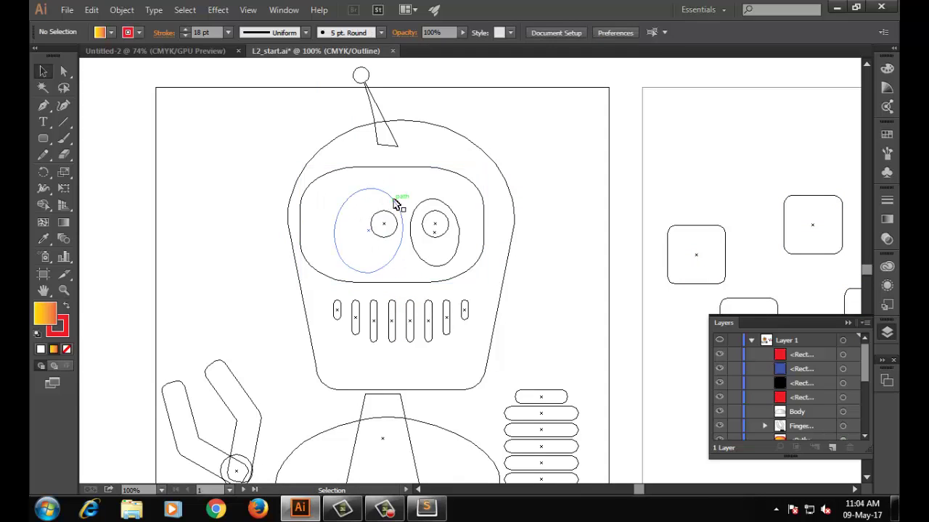
pyautogui.click(395, 205)
pyautogui.click(391, 217)
pyautogui.click(391, 199)
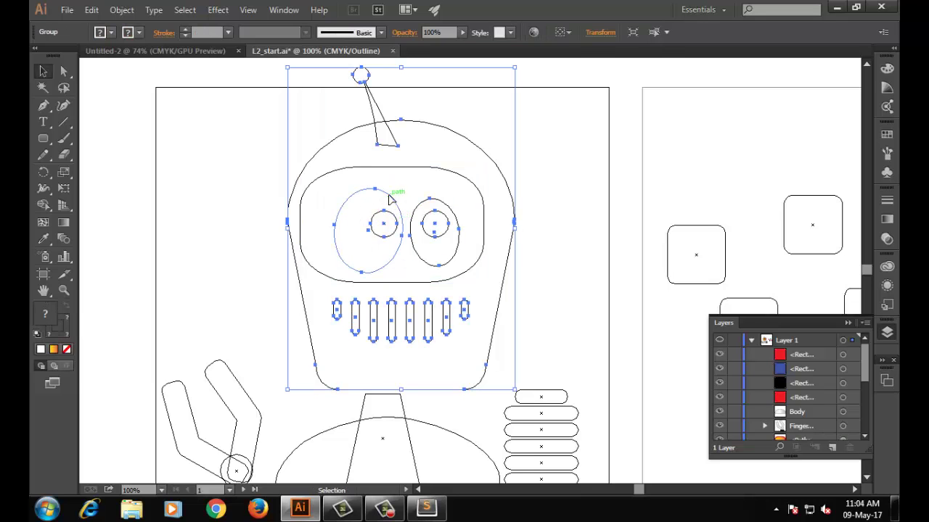
pyautogui.click(397, 239)
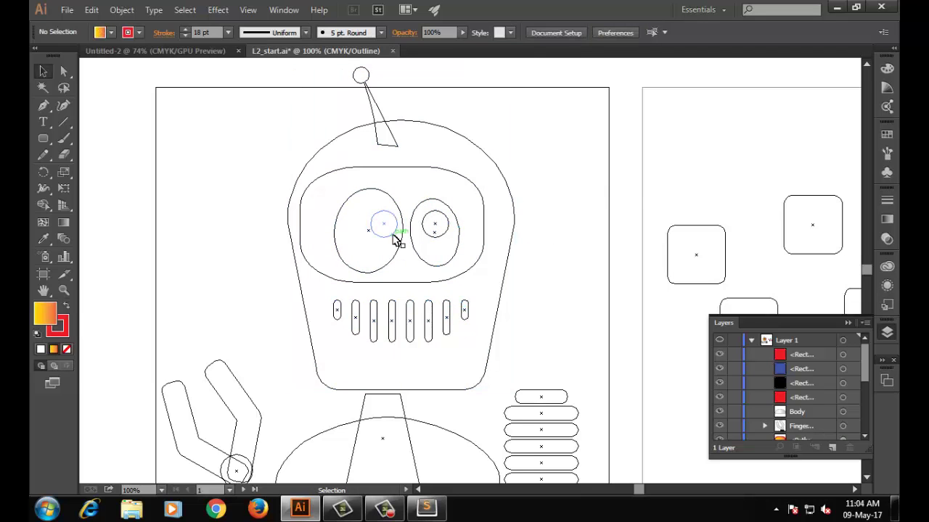
pyautogui.click(397, 240)
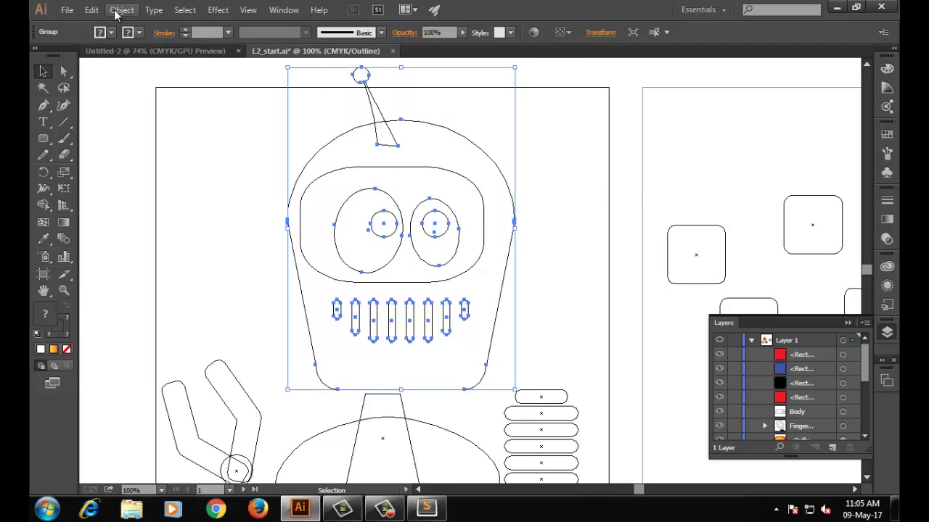
pyautogui.click(116, 10)
pyautogui.click(165, 73)
pyautogui.click(410, 197)
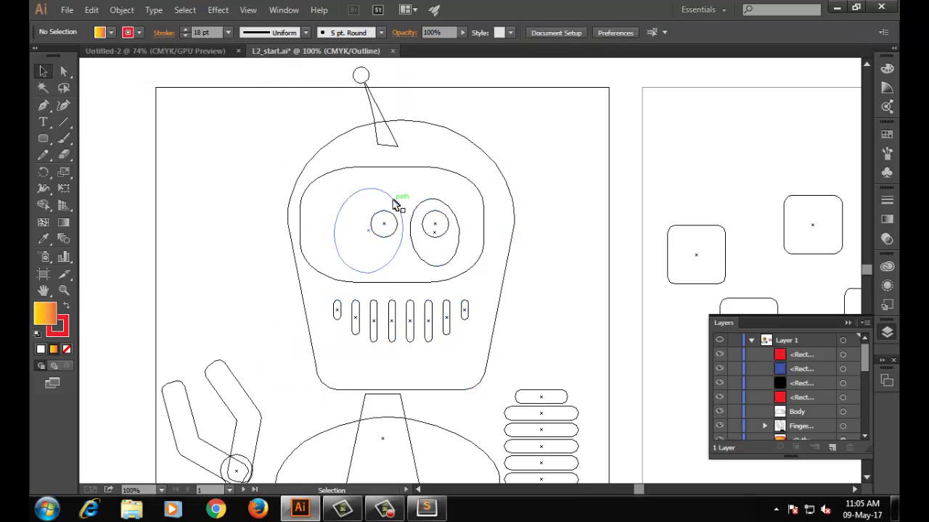
# - Select both eyeballs and their pupils, bring them to the front of the visor, and return to the full-colour preview
pyautogui.click(395, 205)
pyautogui.keyDown('shift'); pyautogui.click(383, 218); pyautogui.keyUp('shift')
pyautogui.keyDown('shift'); pyautogui.click(436, 225); pyautogui.keyUp('shift')
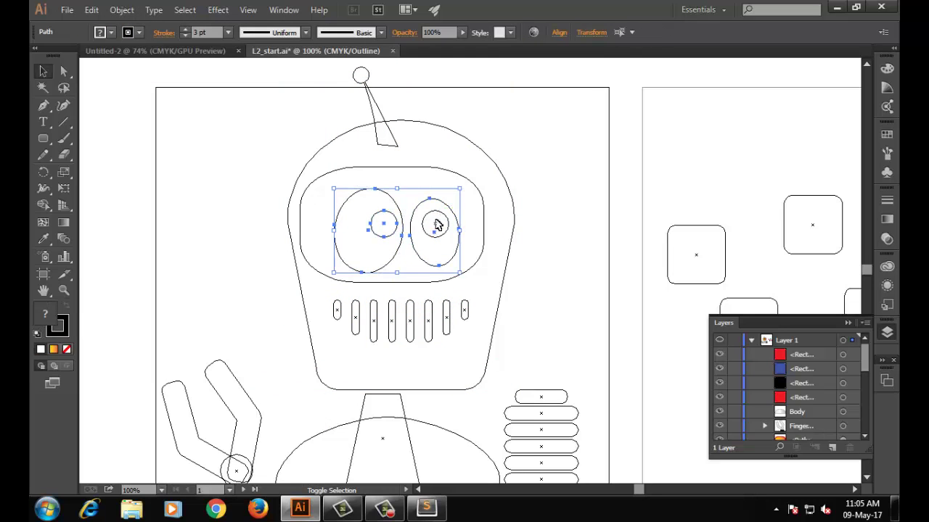
pyautogui.rightClick(440, 212)
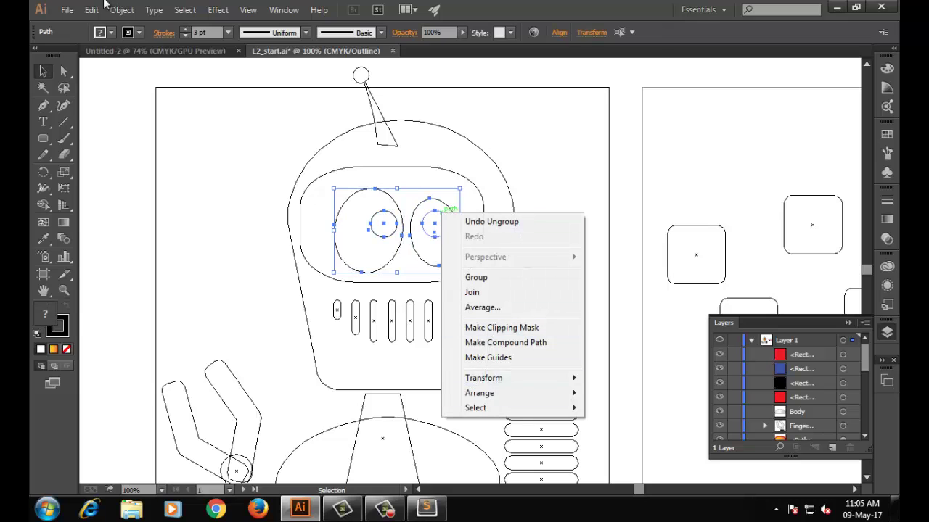
pyautogui.click(121, 10)
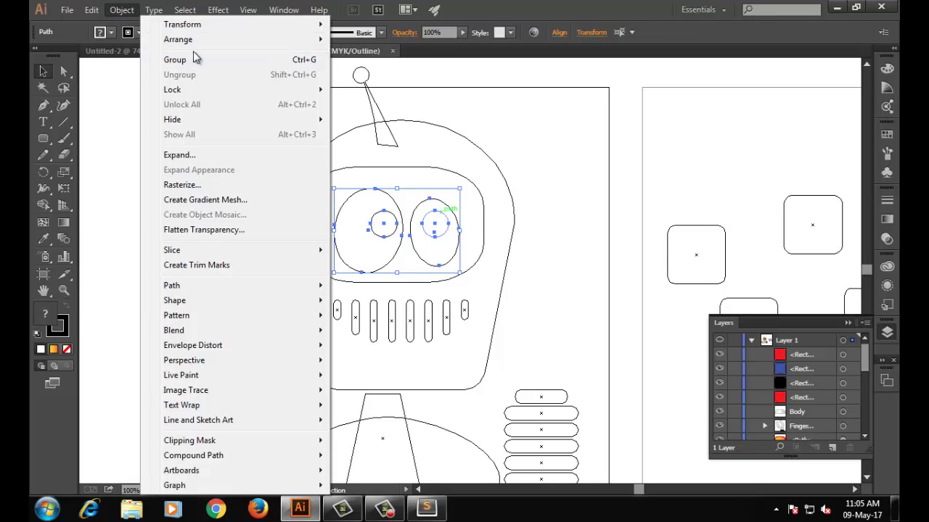
pyautogui.moveTo(186, 47)
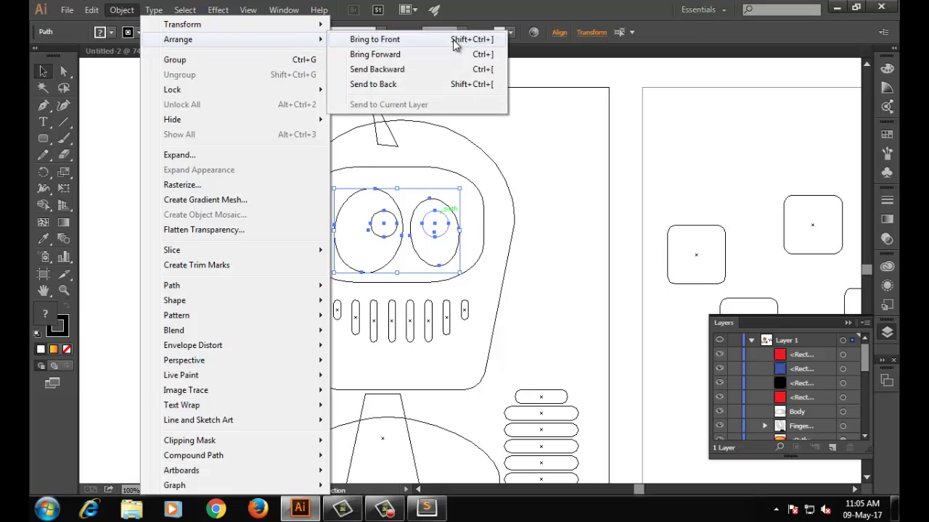
pyautogui.click(408, 41)
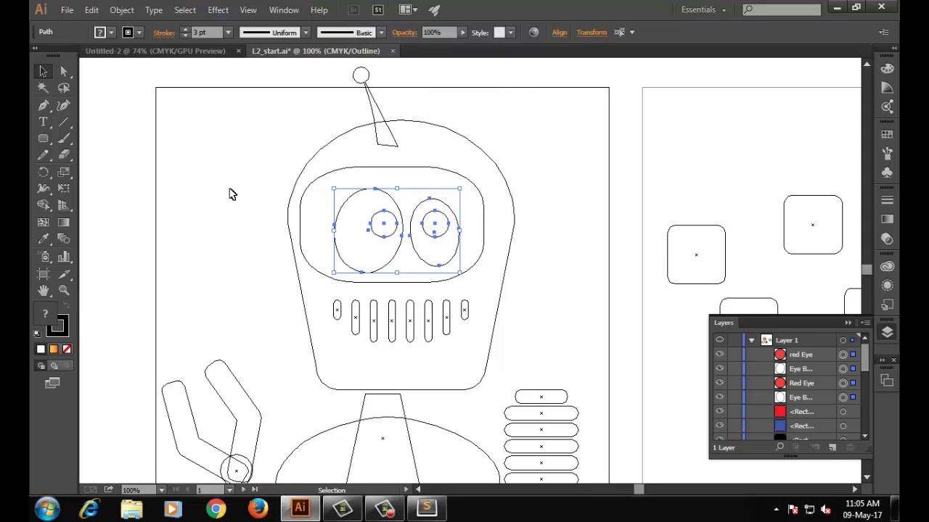
pyautogui.hotkey('ctrl', 'y')
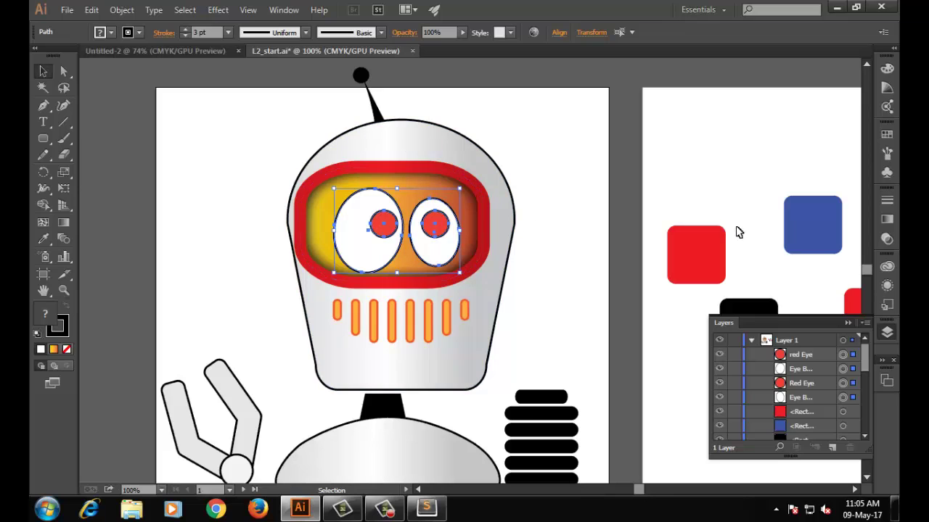
# - Select only the larger eye's red pupil to check that it is a separate object
pyautogui.click(533, 218)
pyautogui.click(383, 233)
pyautogui.click(382, 231)
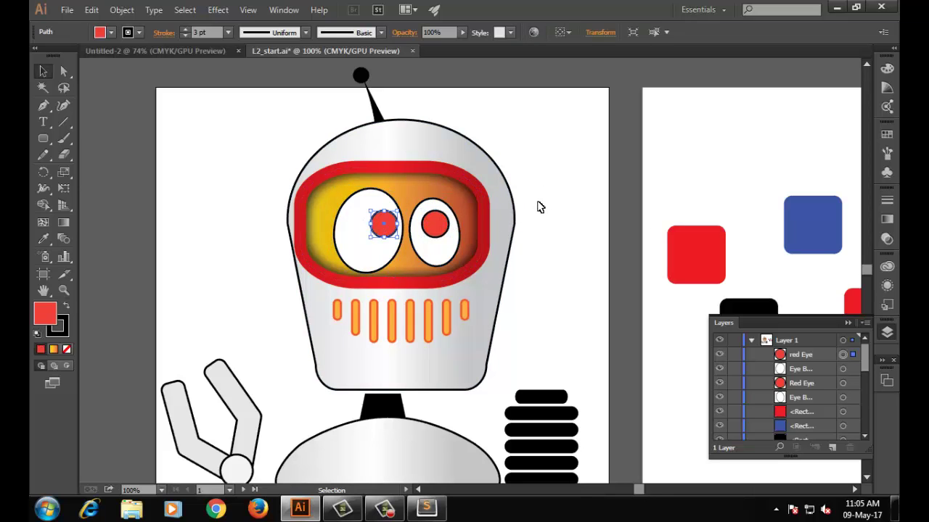
# - Hide the leftmost red square on the second artboard
pyautogui.moveTo(543, 217); pyautogui.dragTo(409, 160)
pyautogui.click(546, 161)
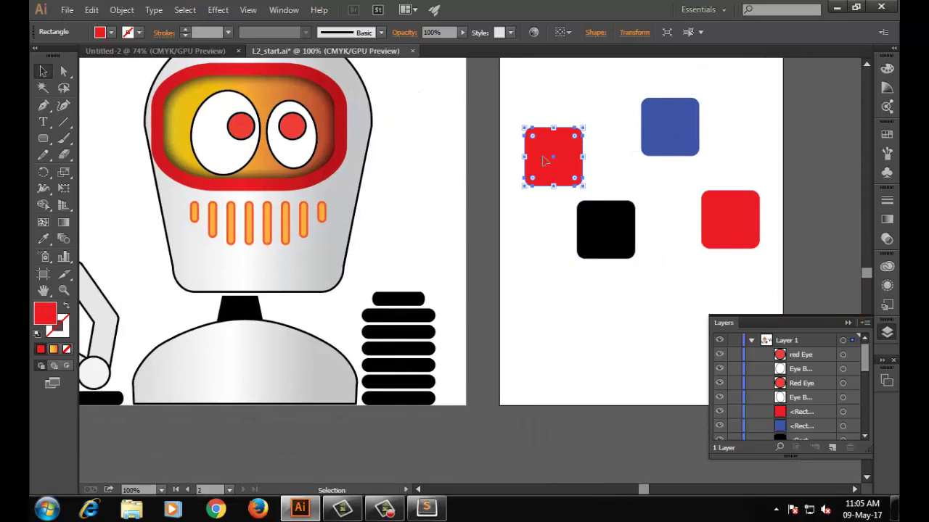
pyautogui.rightClick(548, 161)
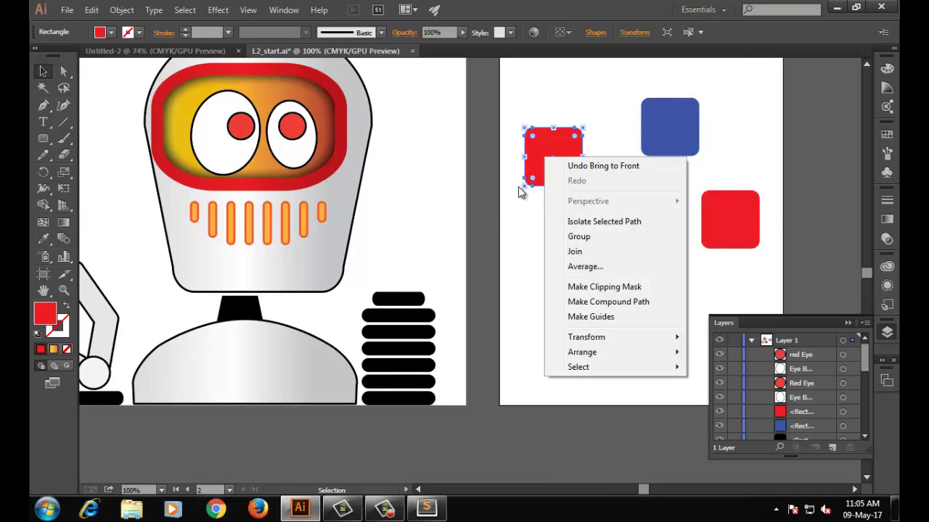
pyautogui.click(517, 217)
pyautogui.click(547, 150)
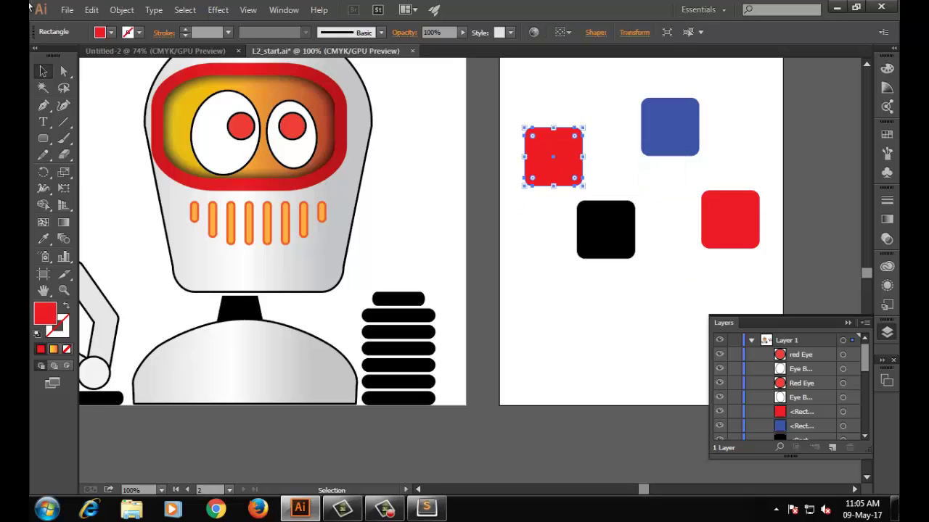
pyautogui.click(122, 10)
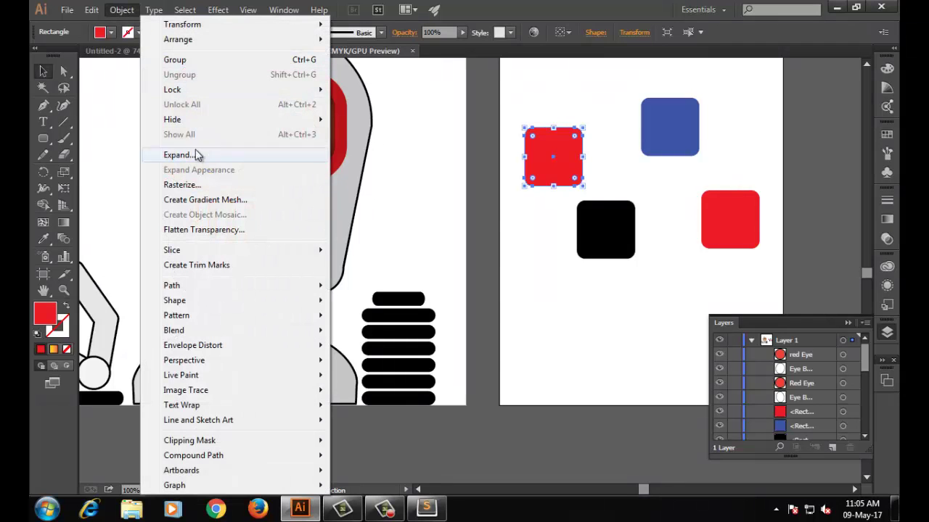
pyautogui.moveTo(195, 128)
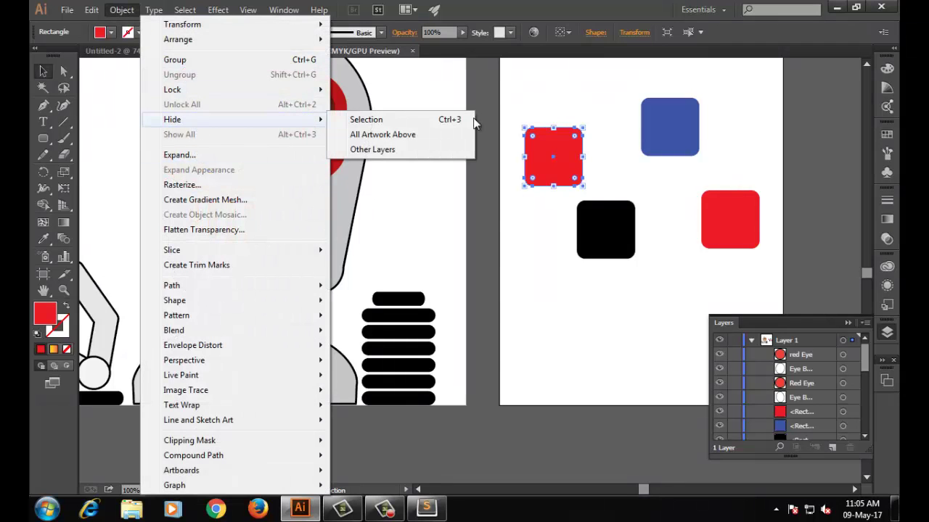
pyautogui.click(376, 126)
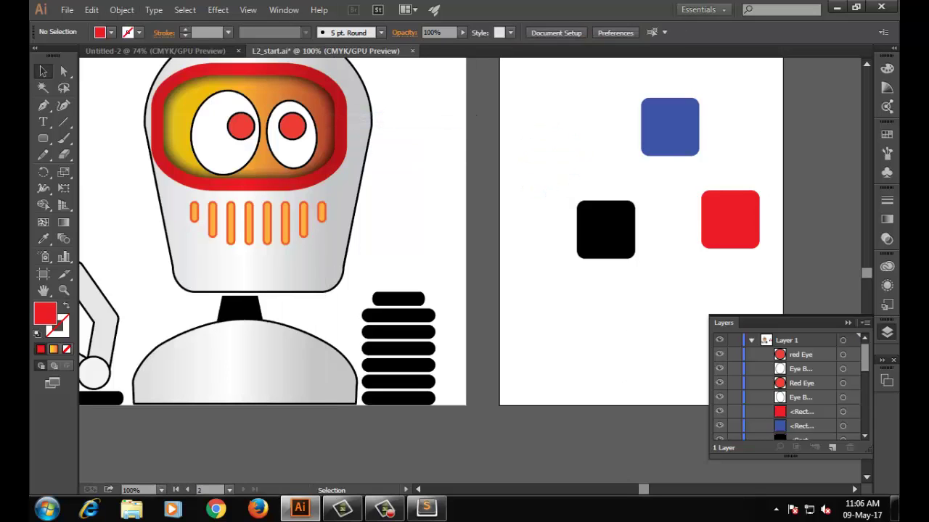
# - Show all hidden artwork again and clear the selection
pyautogui.click(123, 10)
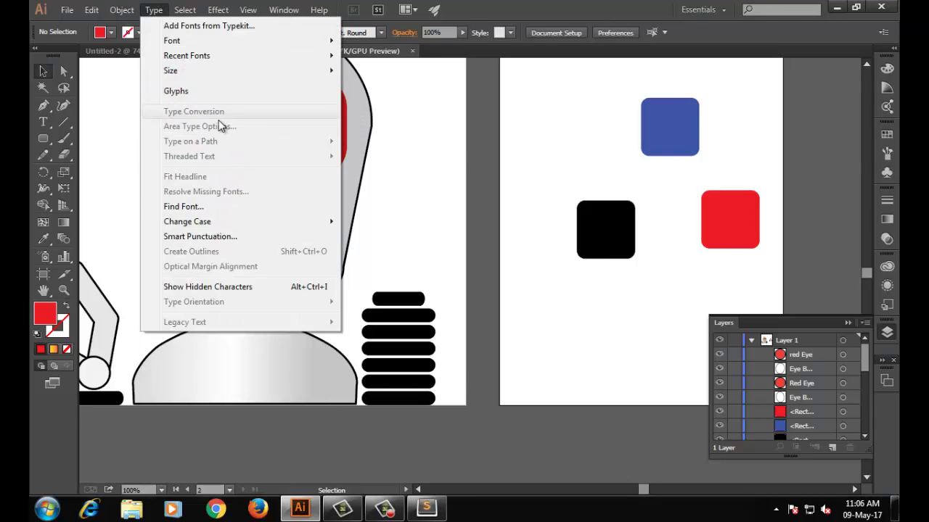
pyautogui.click(187, 138)
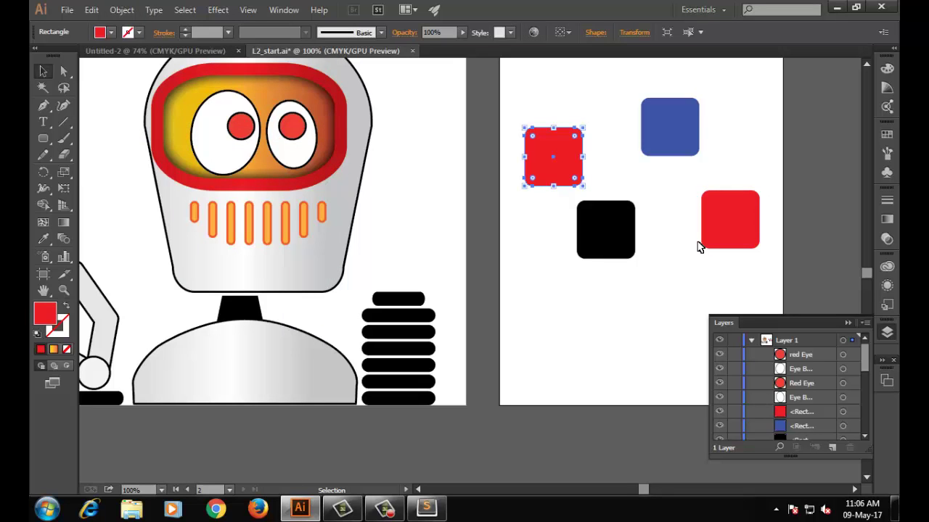
pyautogui.click(594, 289)
# - Move the black, blue and second red squares onto the leftmost red square so they overlap, and select the black one
pyautogui.click(544, 181)
pyautogui.moveTo(619, 231); pyautogui.dragTo(595, 156)
pyautogui.moveTo(669, 127); pyautogui.dragTo(617, 149)
pyautogui.click(643, 244)
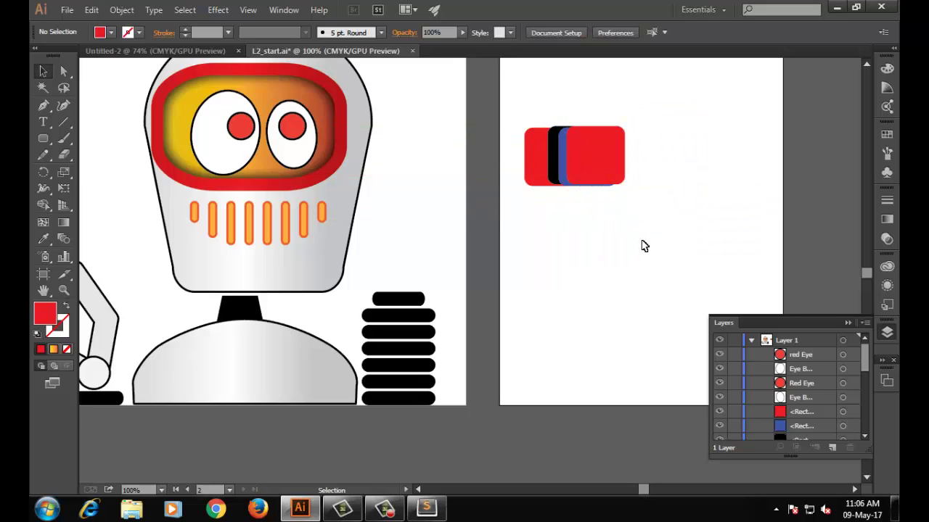
pyautogui.click(550, 138)
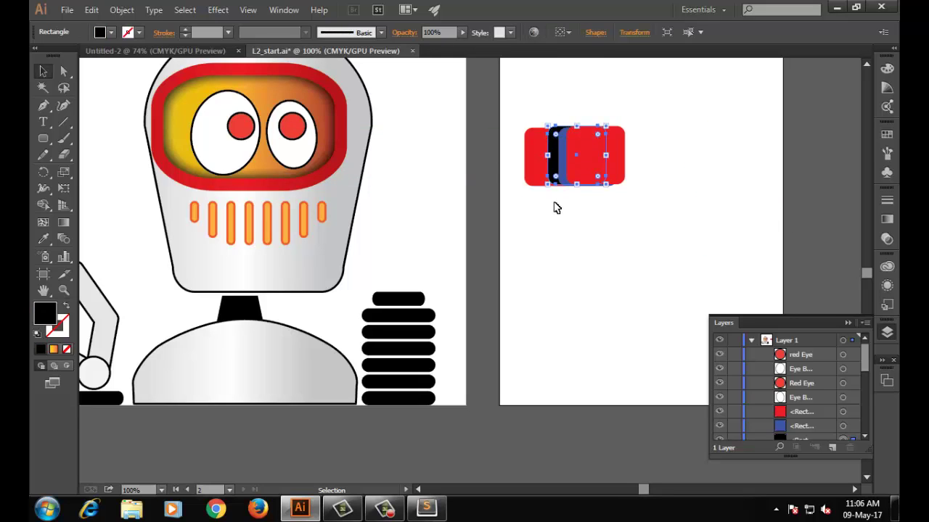
# - Lock the black square in the overlapping stack on the second artboard
pyautogui.click(560, 156)
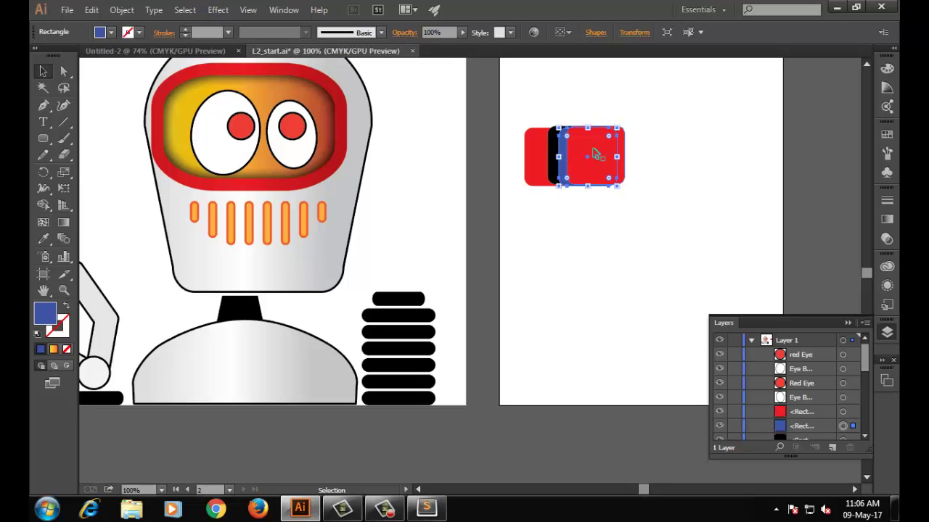
pyautogui.click(557, 100)
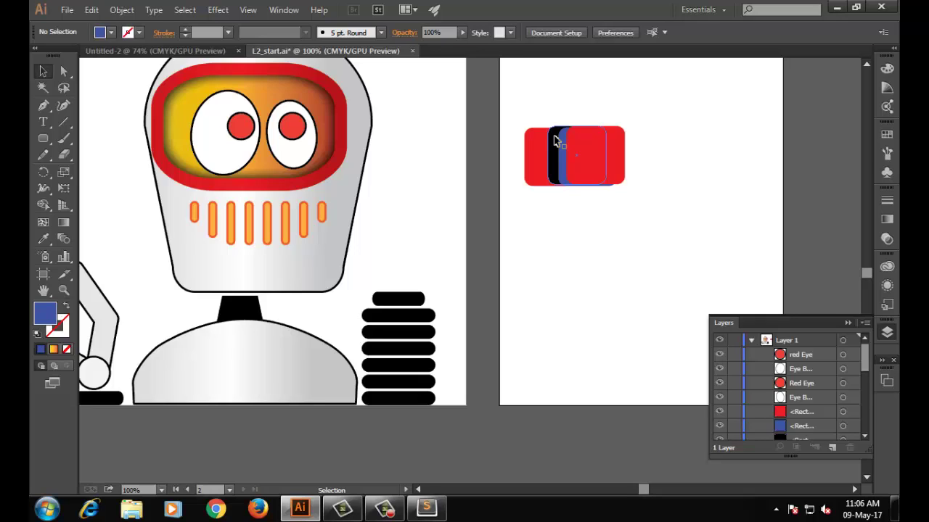
pyautogui.click(554, 141)
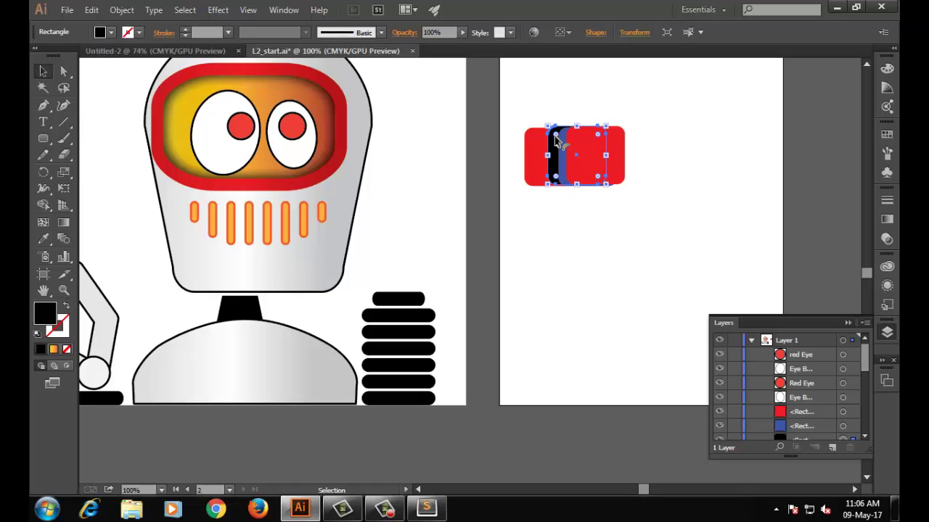
pyautogui.click(121, 9)
pyautogui.moveTo(178, 94)
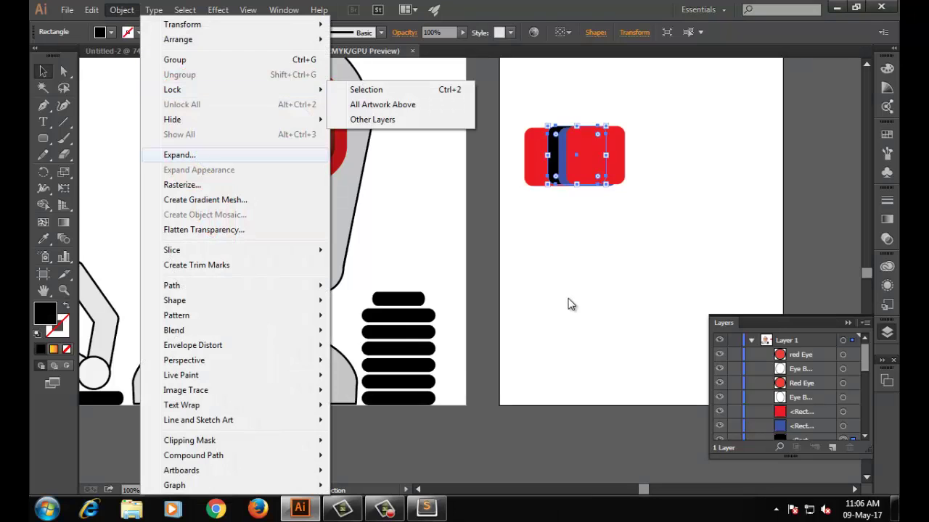
pyautogui.click(408, 92)
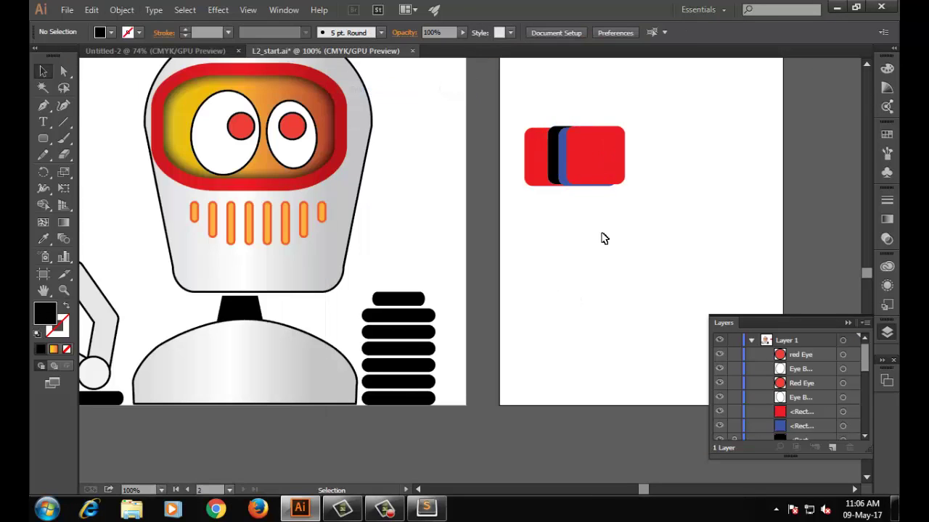
# - Test selecting the squares around the locked black one, rotating the front red square slightly clockwise and selecting the leftmost red square
pyautogui.click(558, 149)
pyautogui.click(574, 155)
pyautogui.moveTo(564, 152); pyautogui.dragTo(560, 150)
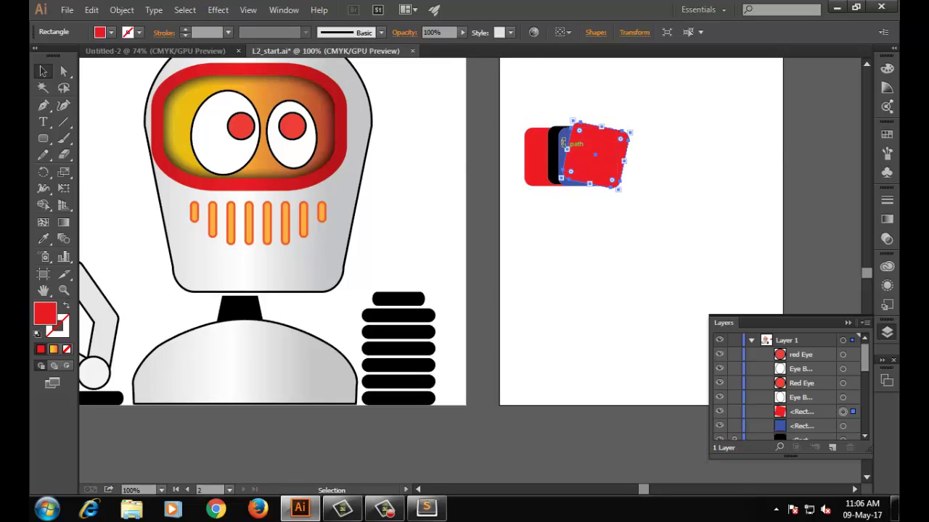
pyautogui.click(557, 156)
pyautogui.click(537, 144)
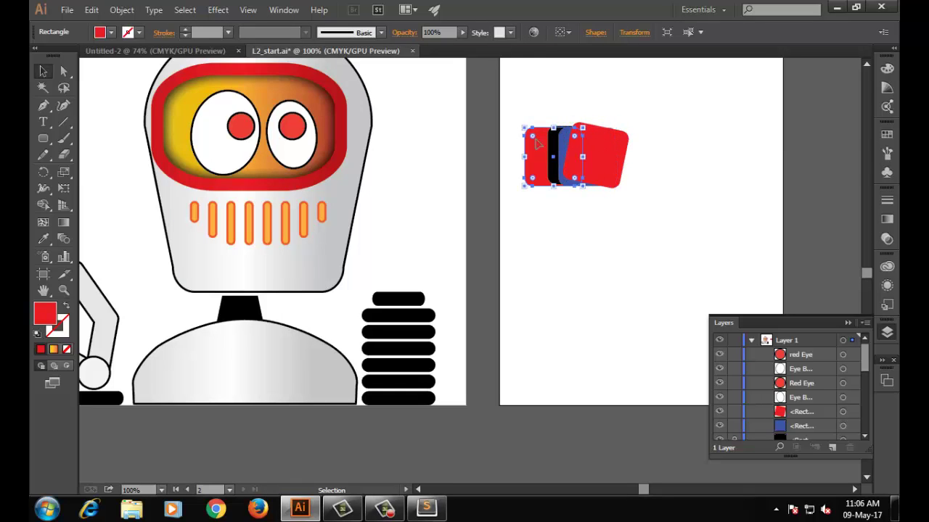
# - Unlock all locked artwork and clear the selection
pyautogui.click(122, 10)
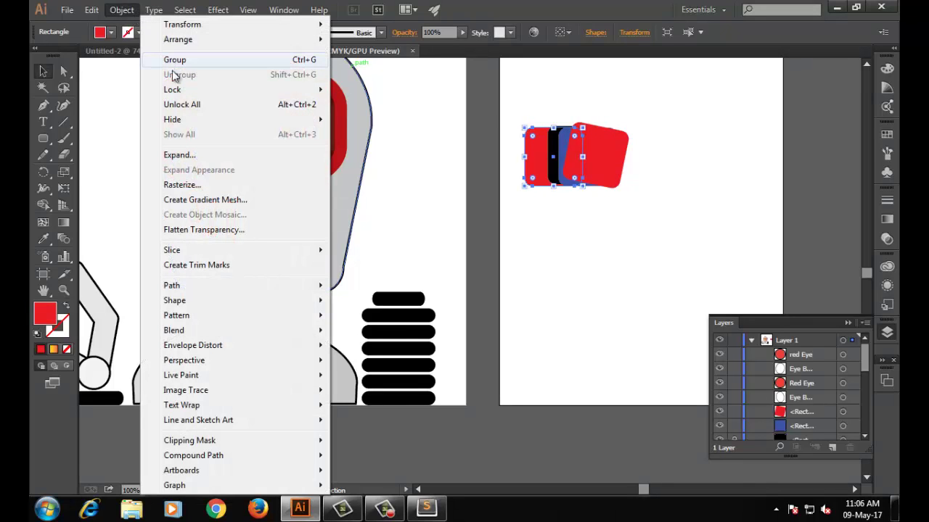
pyautogui.click(196, 108)
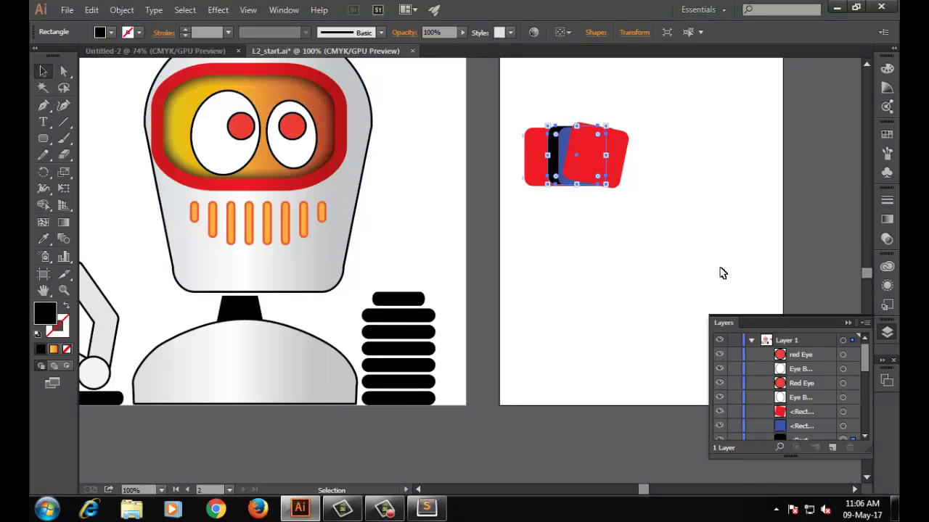
pyautogui.click(680, 254)
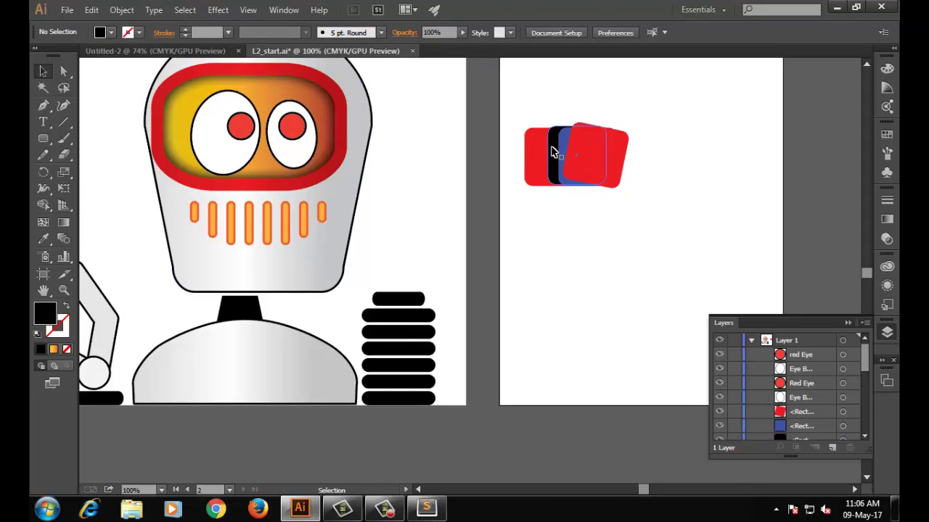